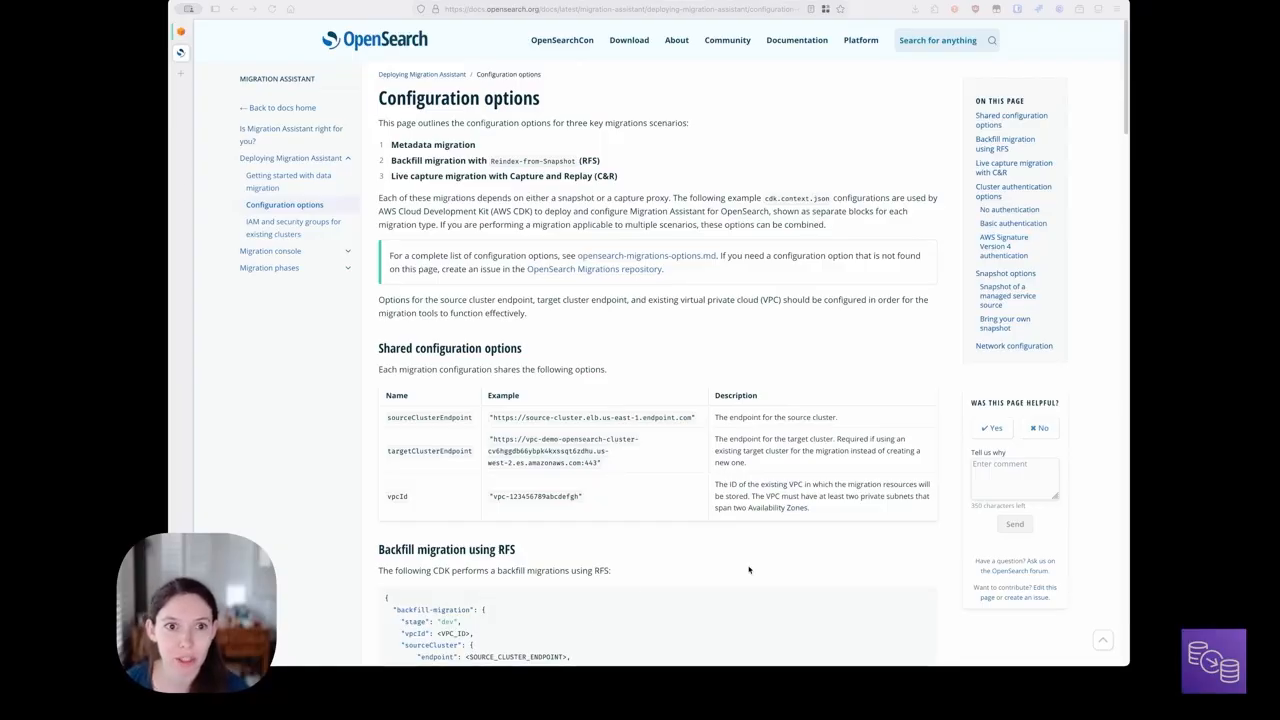
Step: Read through the shared configuration options and the RFS backfill migration settings on the configuration options page
scroll(749, 570, "down", 4)
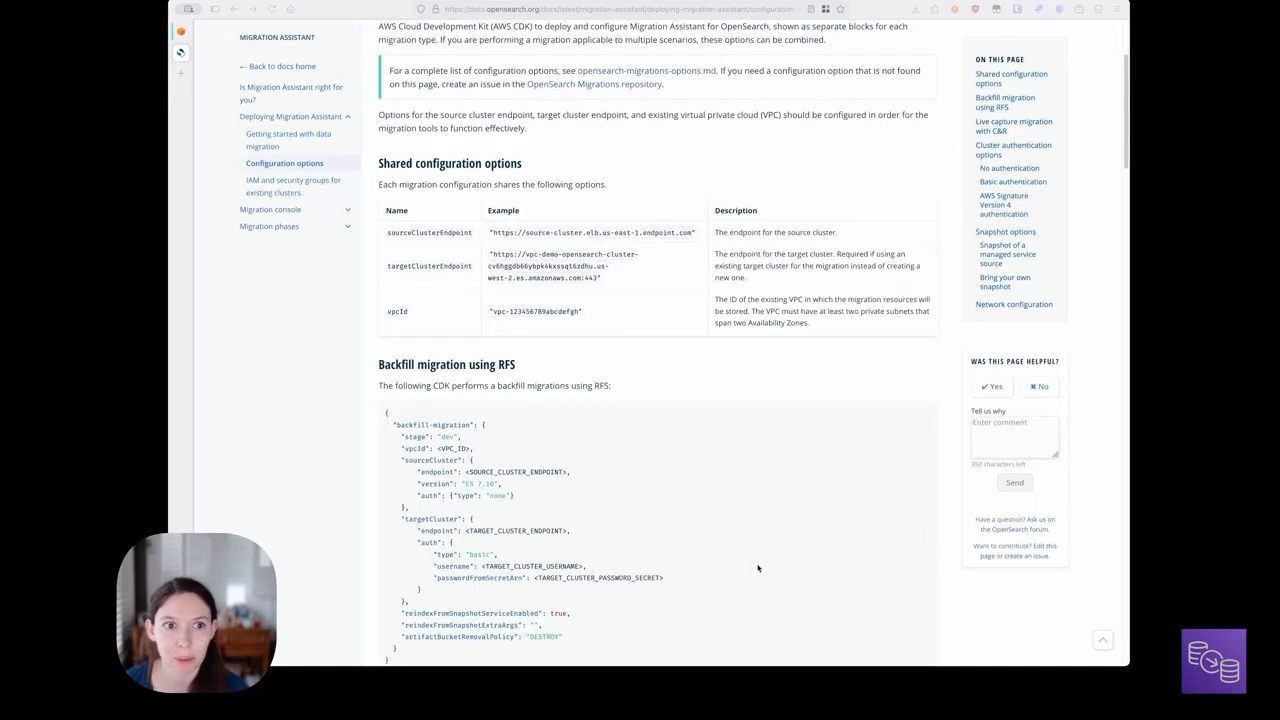
scroll(757, 568, "down", 2)
scroll(758, 567, "down", 6)
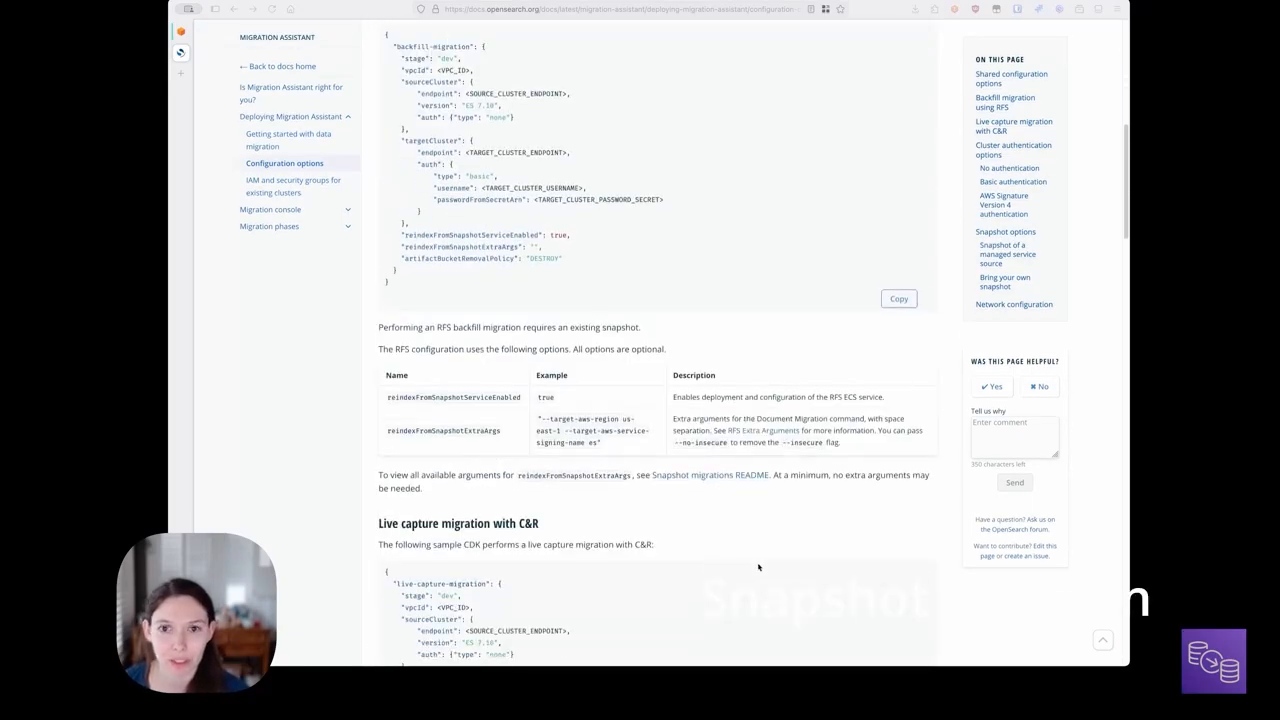
scroll(758, 567, "down", 5)
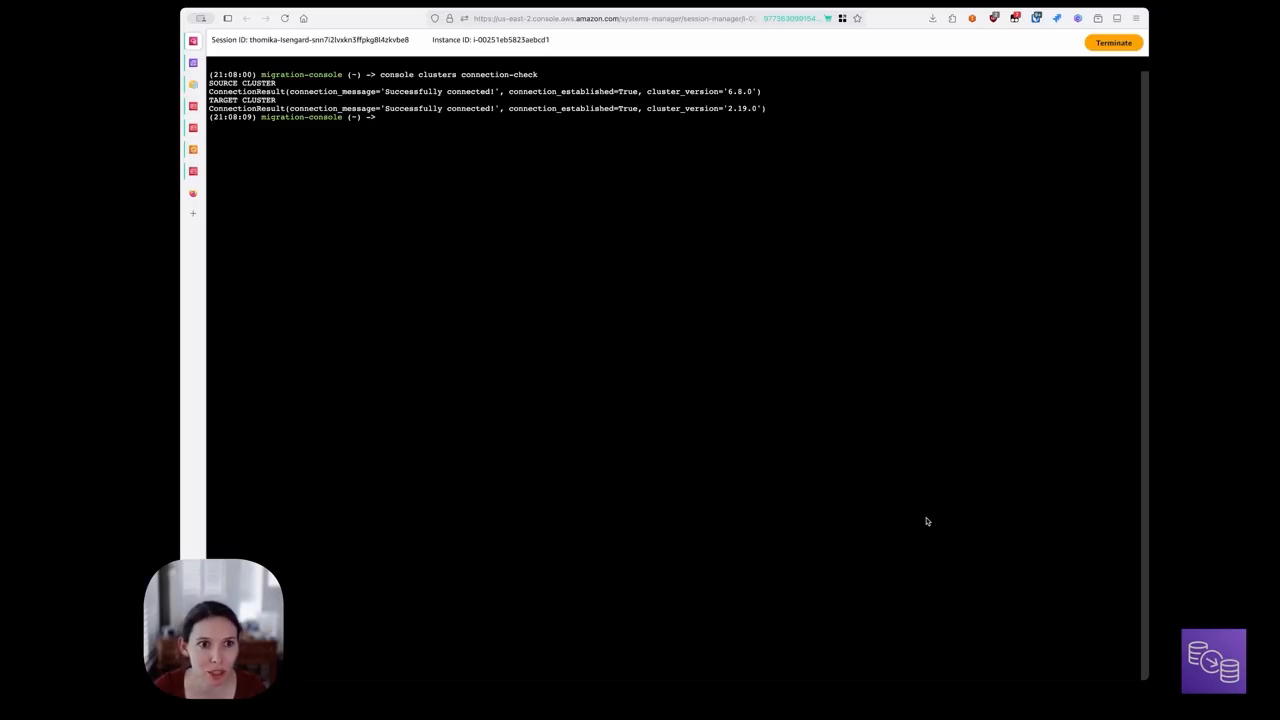
Step: List the indices on the source and target clusters by running console clusters cat-indices
key("Return")
type("console clusters cat")
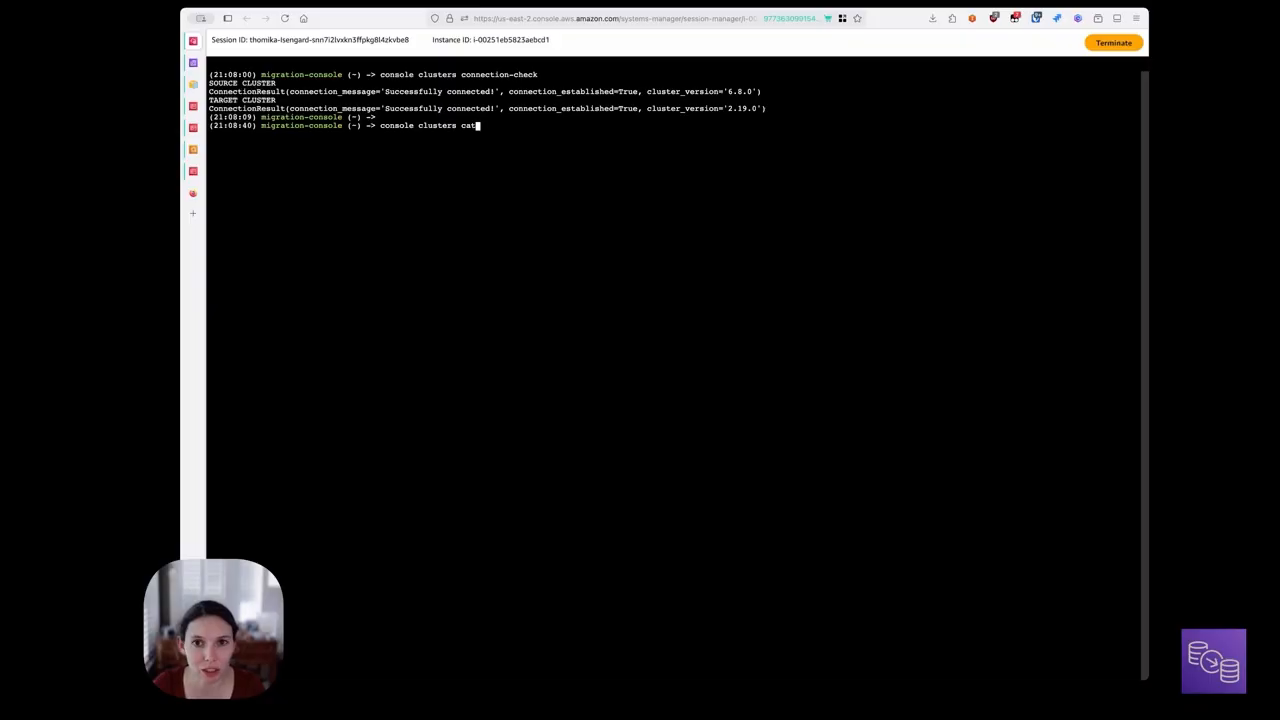
key("Tab")
key("Return")
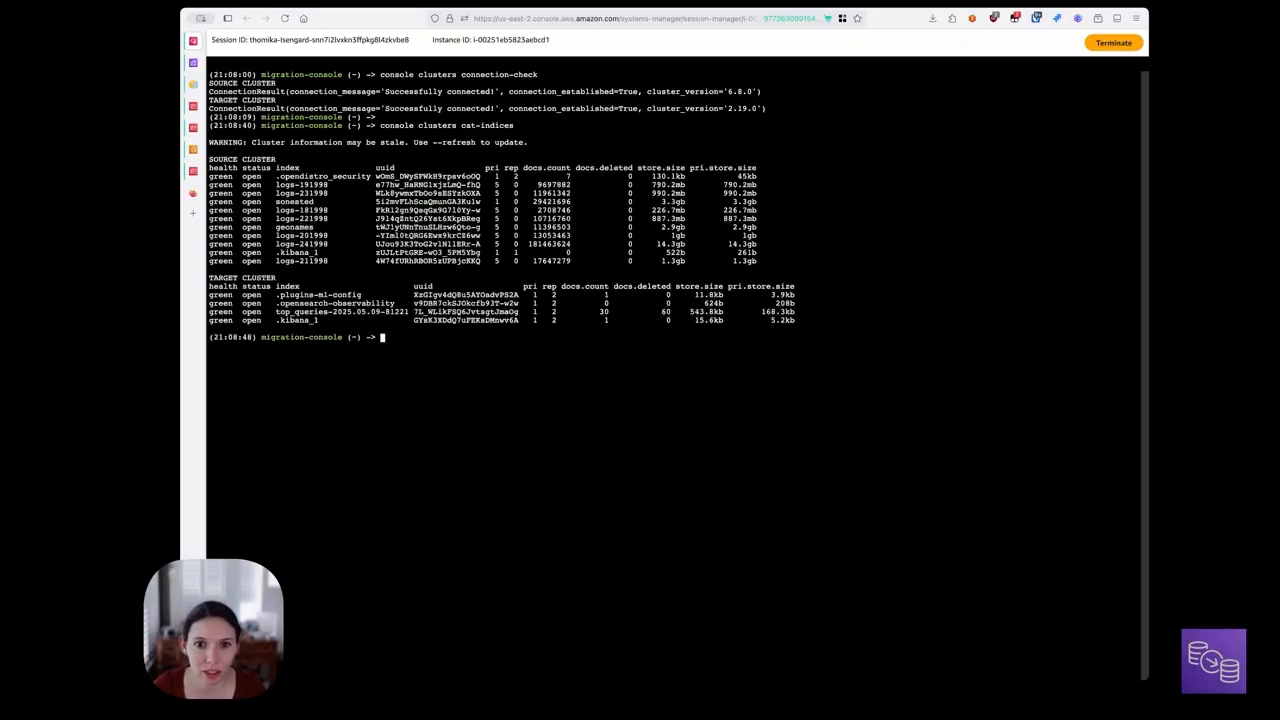
Step: Examine the target cluster's index list and the sizes of the source indices logs-241998, logs-211998 and geonames
left_click_drag(301, 283, 321, 330)
left_click(325, 331)
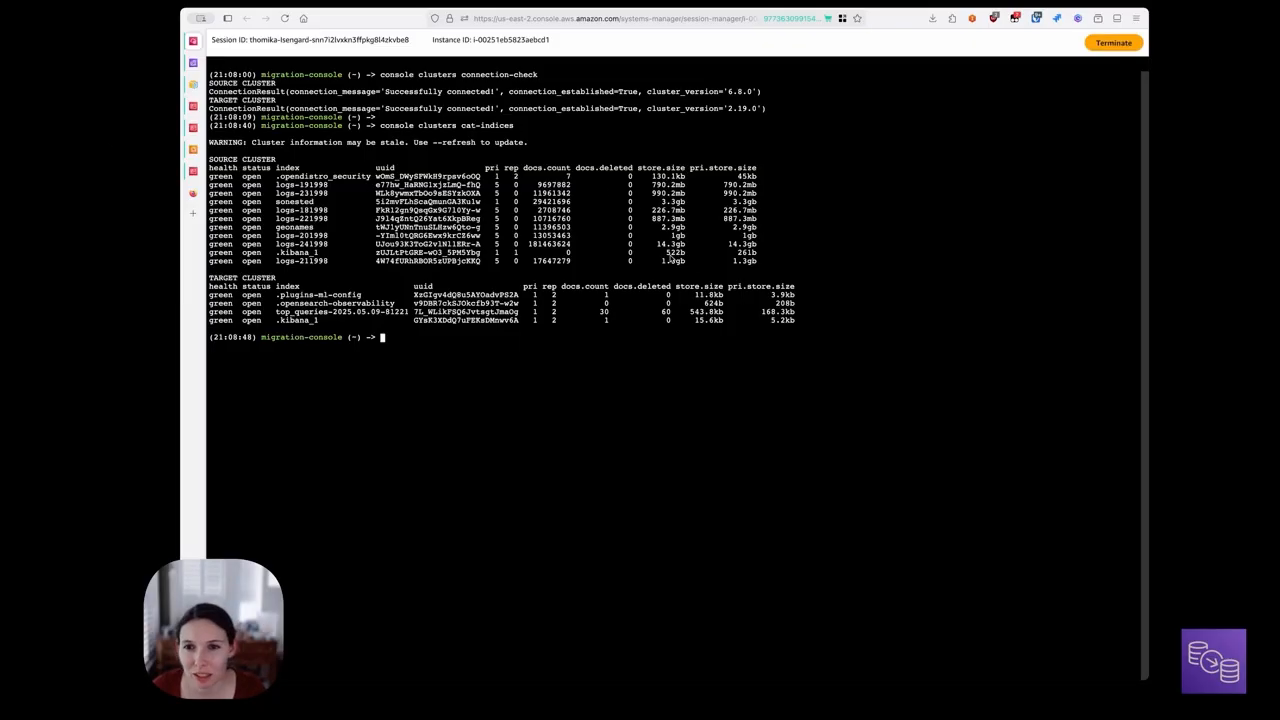
triple_click(688, 248)
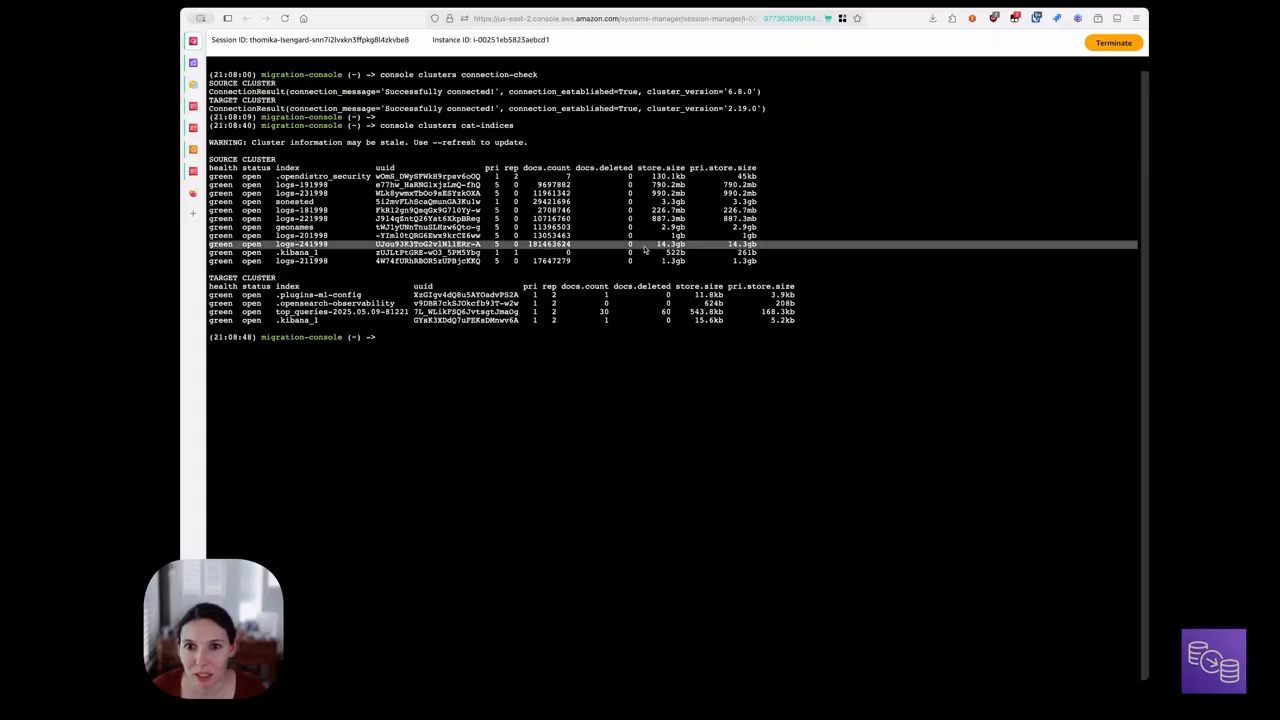
triple_click(688, 263)
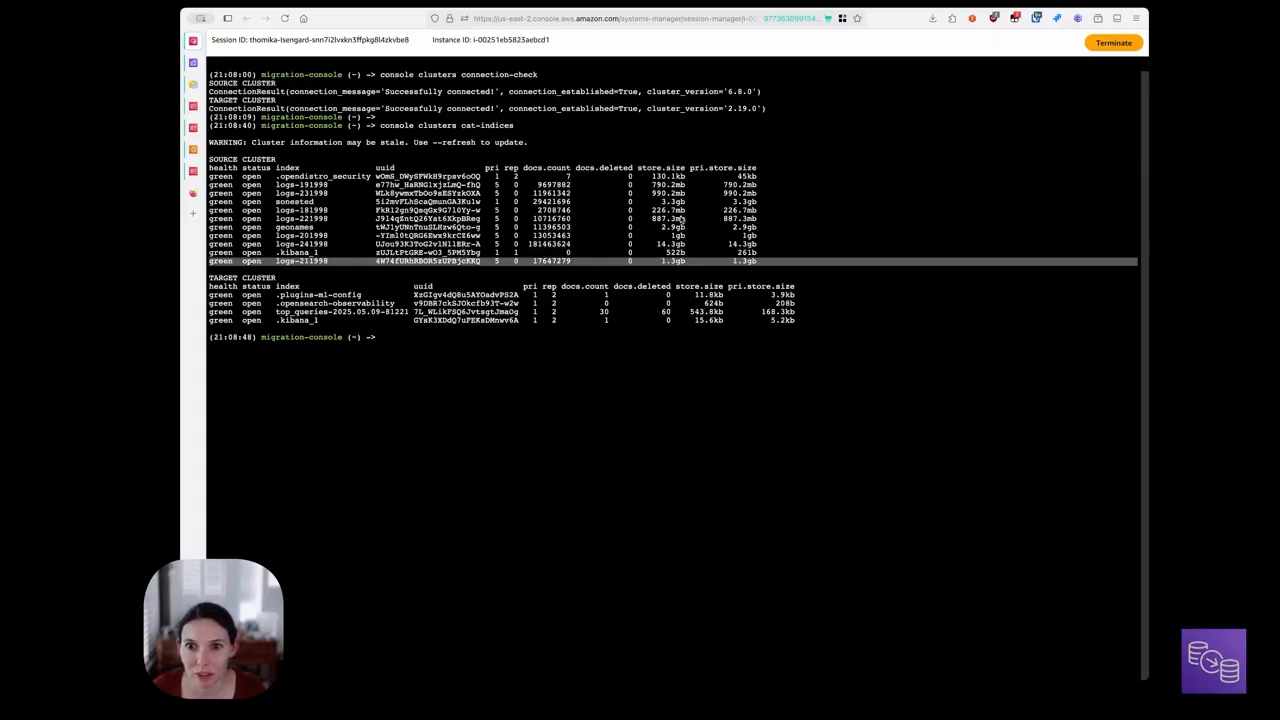
triple_click(680, 228)
left_click(671, 375)
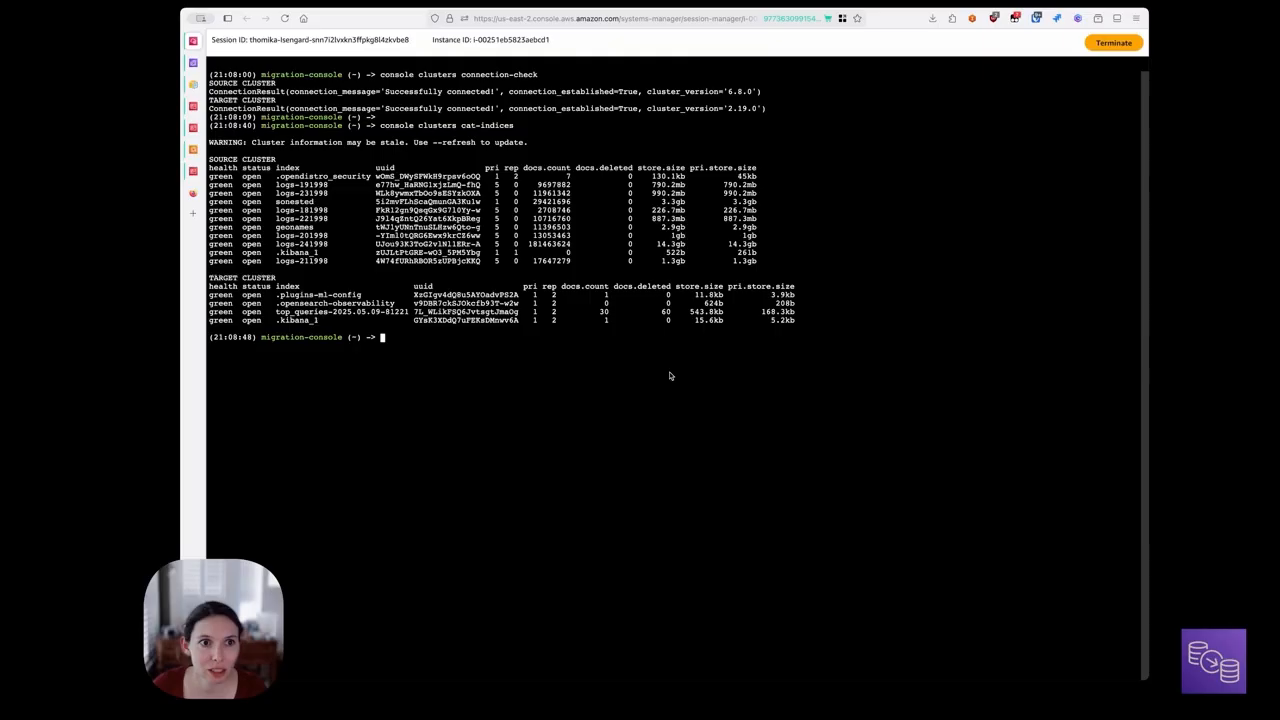
Step: Try to start a snapshot of the source cluster by running console snapshot start
key("Return")
type("con")
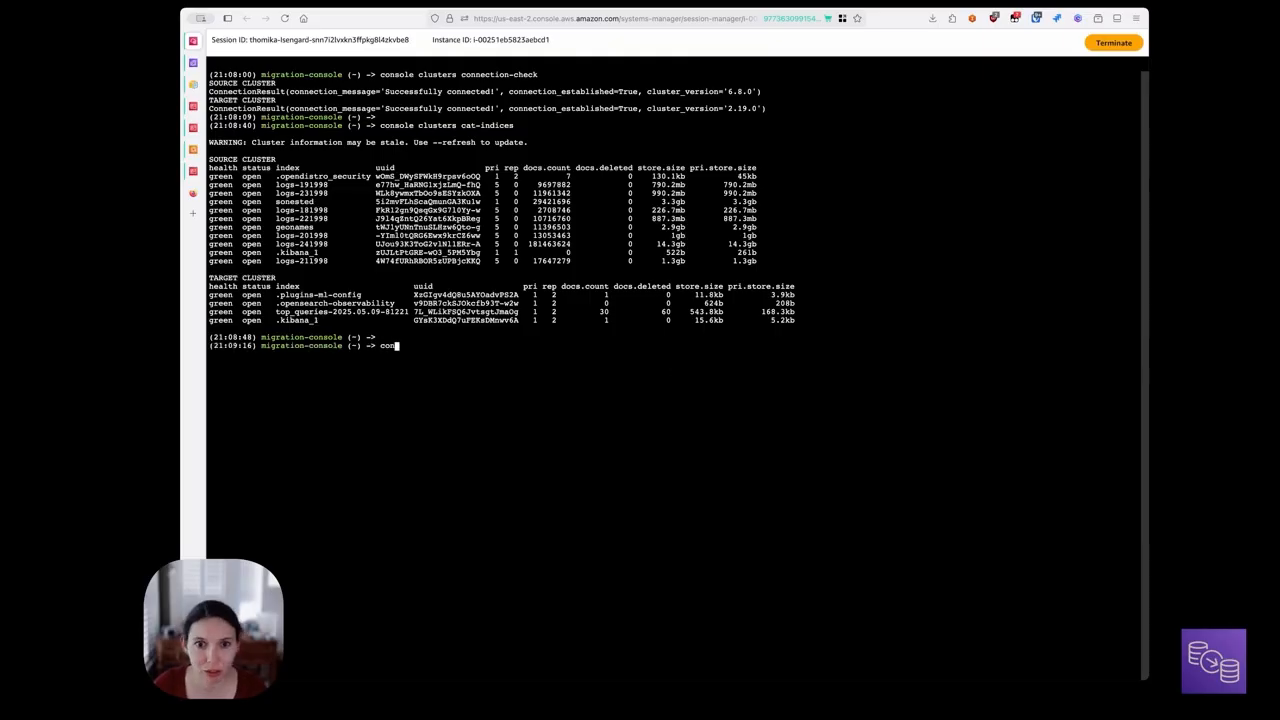
type("sole snapshot ")
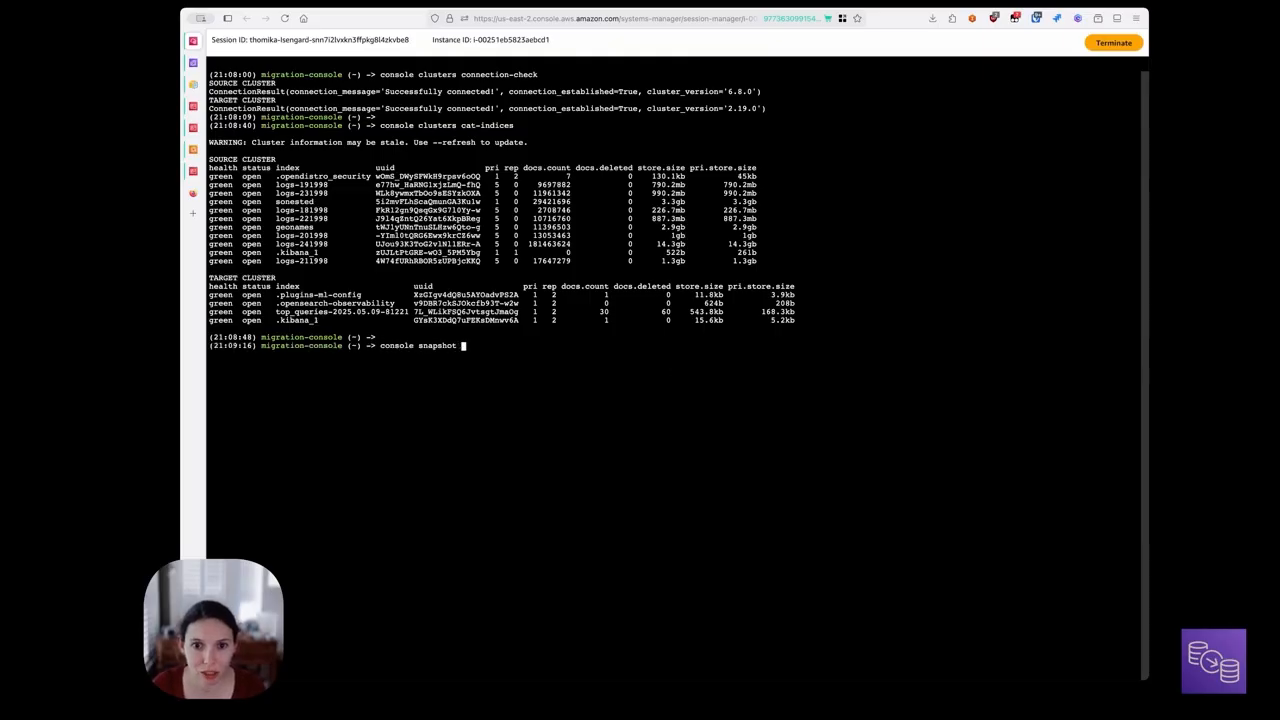
type("start")
key("Return")
Step: Create a snapshot of the source cluster by running console snapshot create
type("console snapshot create")
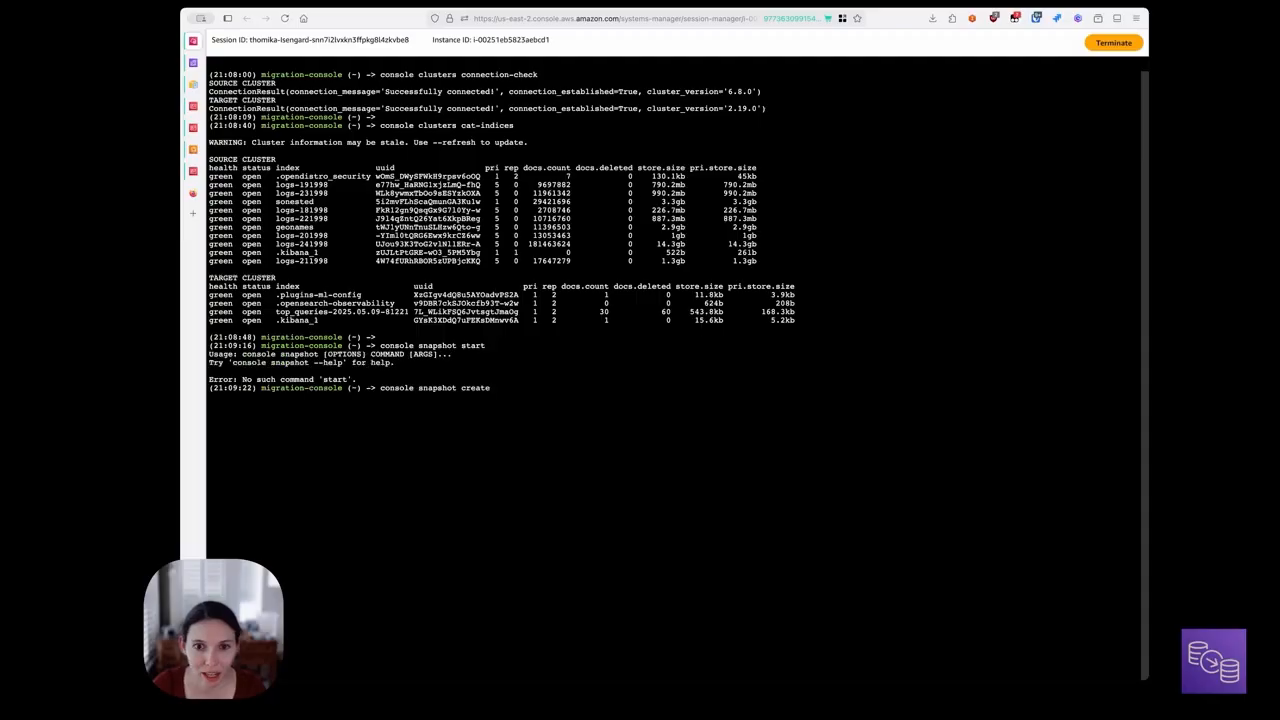
key("Return")
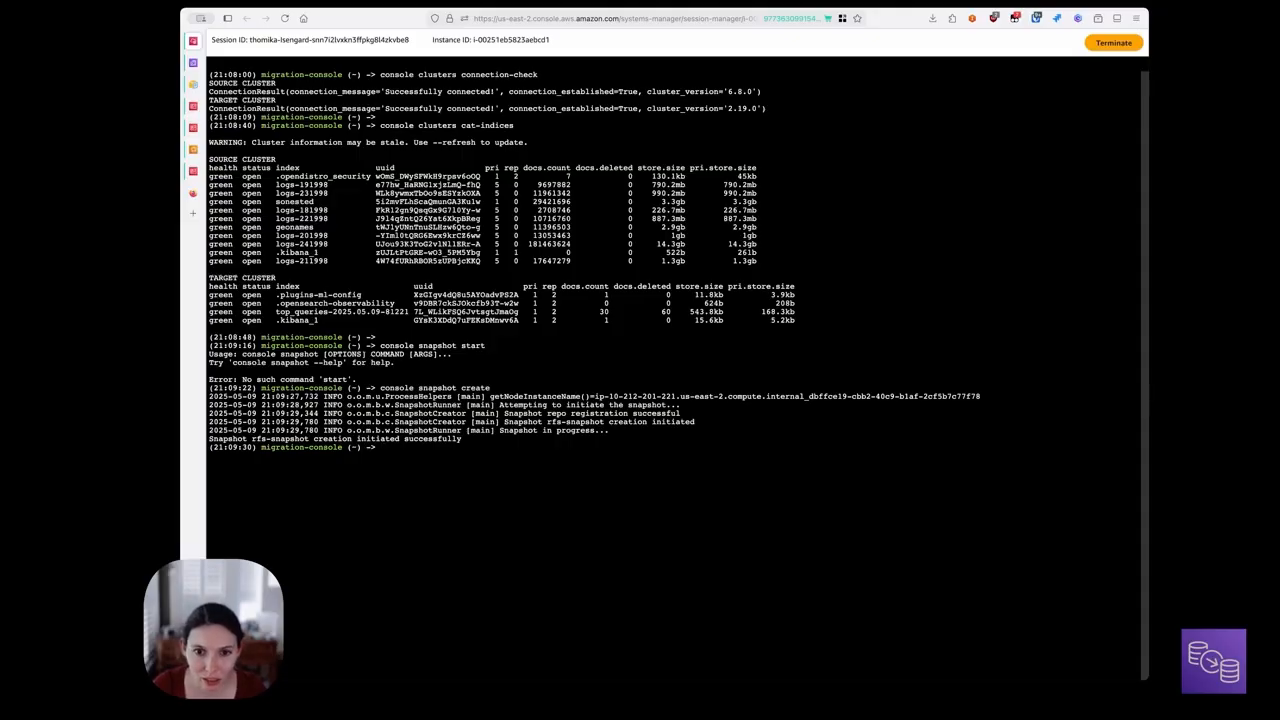
Step: Check the progress of the new snapshot by running console snapshot status
type("cons")
type("ole ")
type("snap")
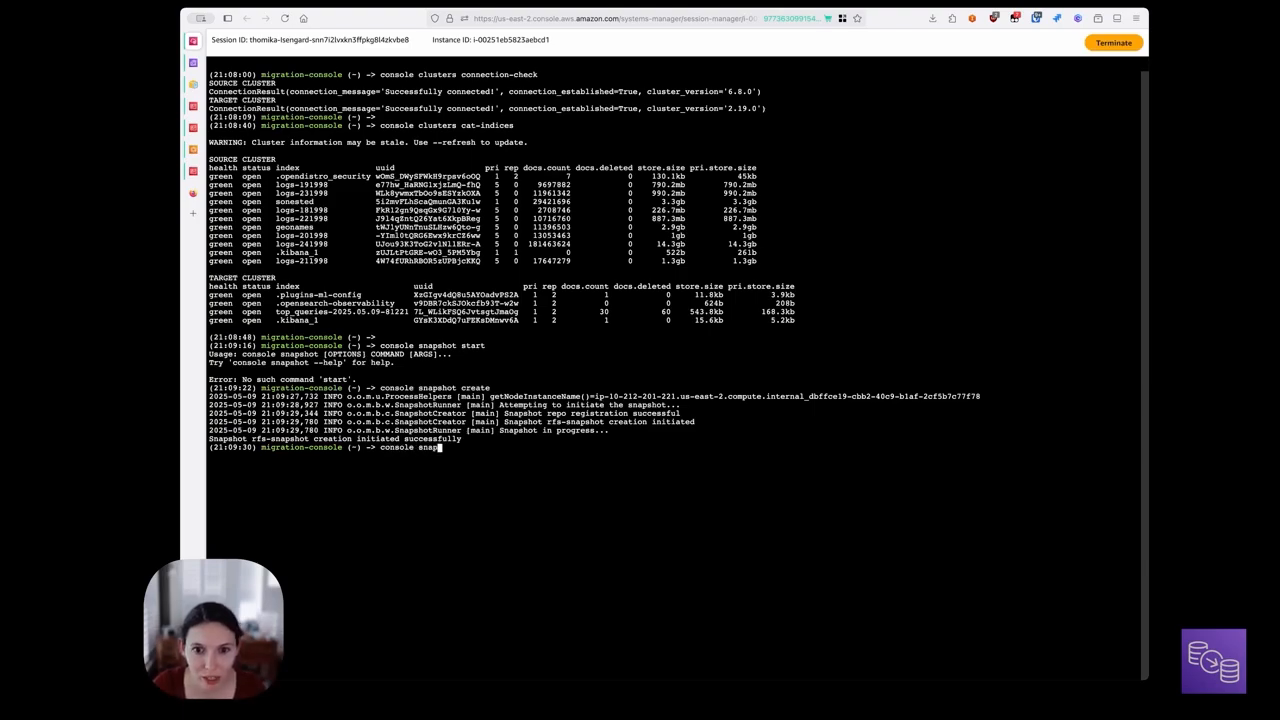
type("shot status")
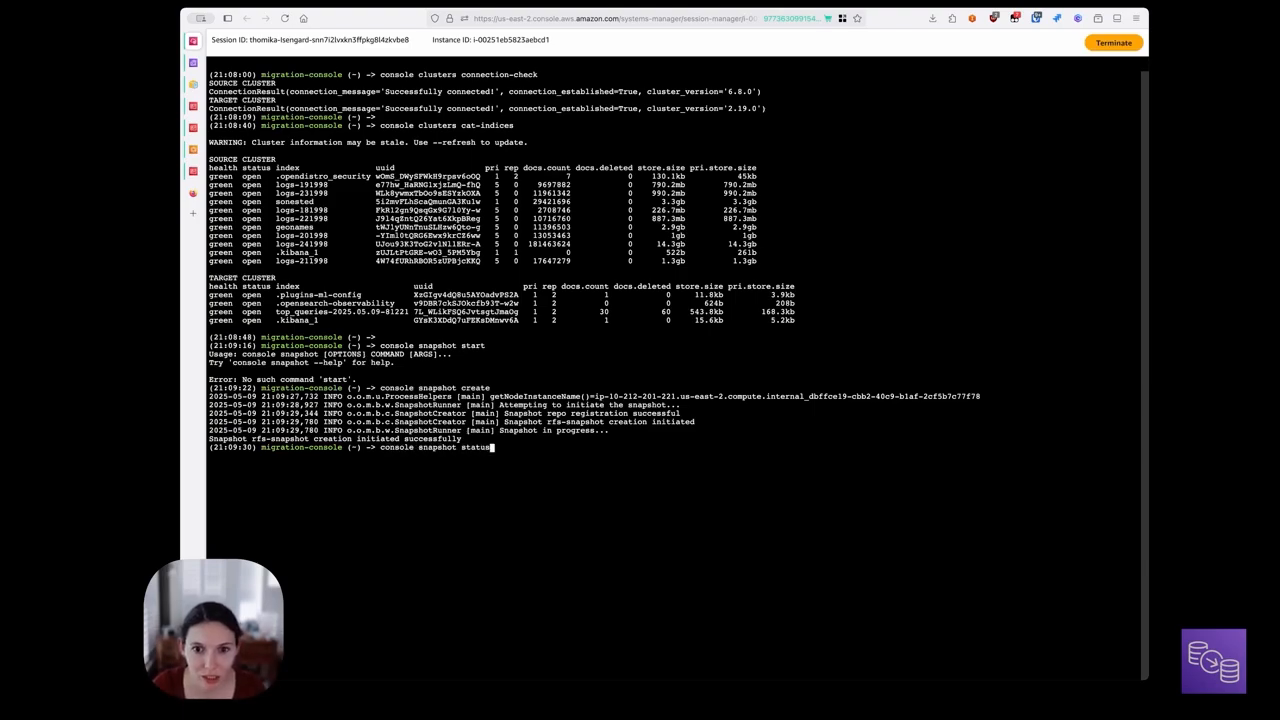
key("Return")
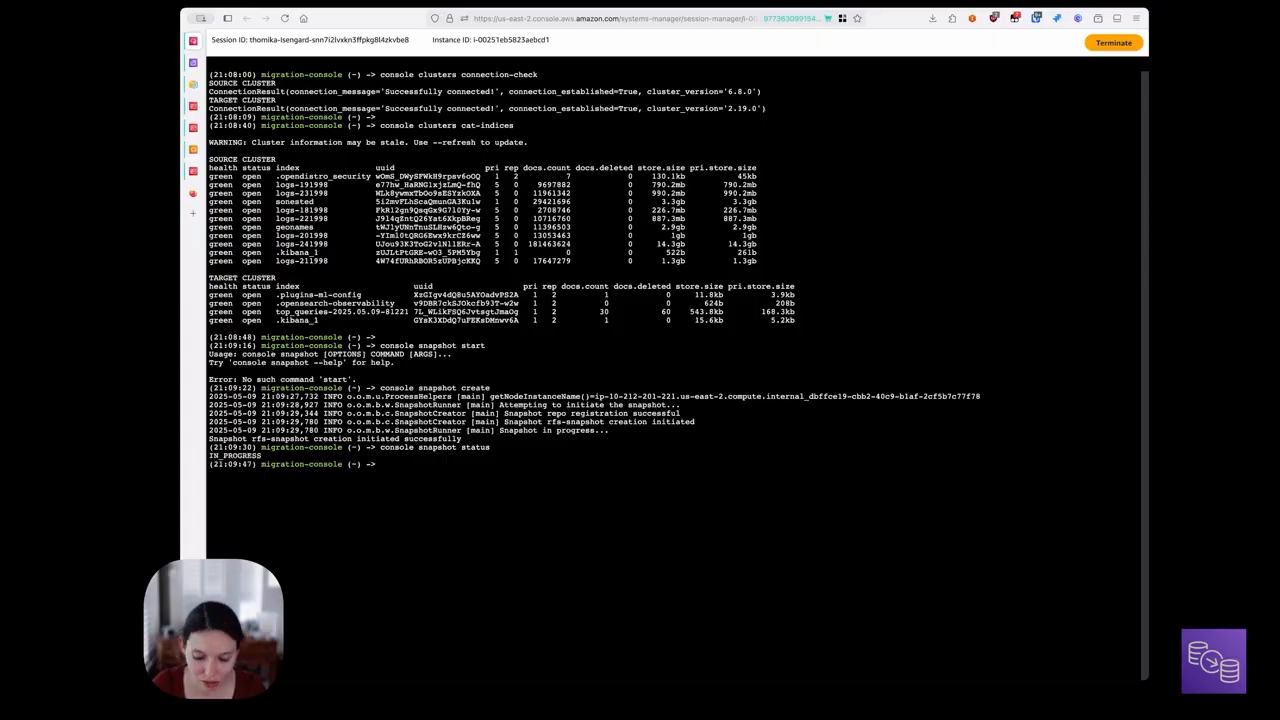
key("Return")
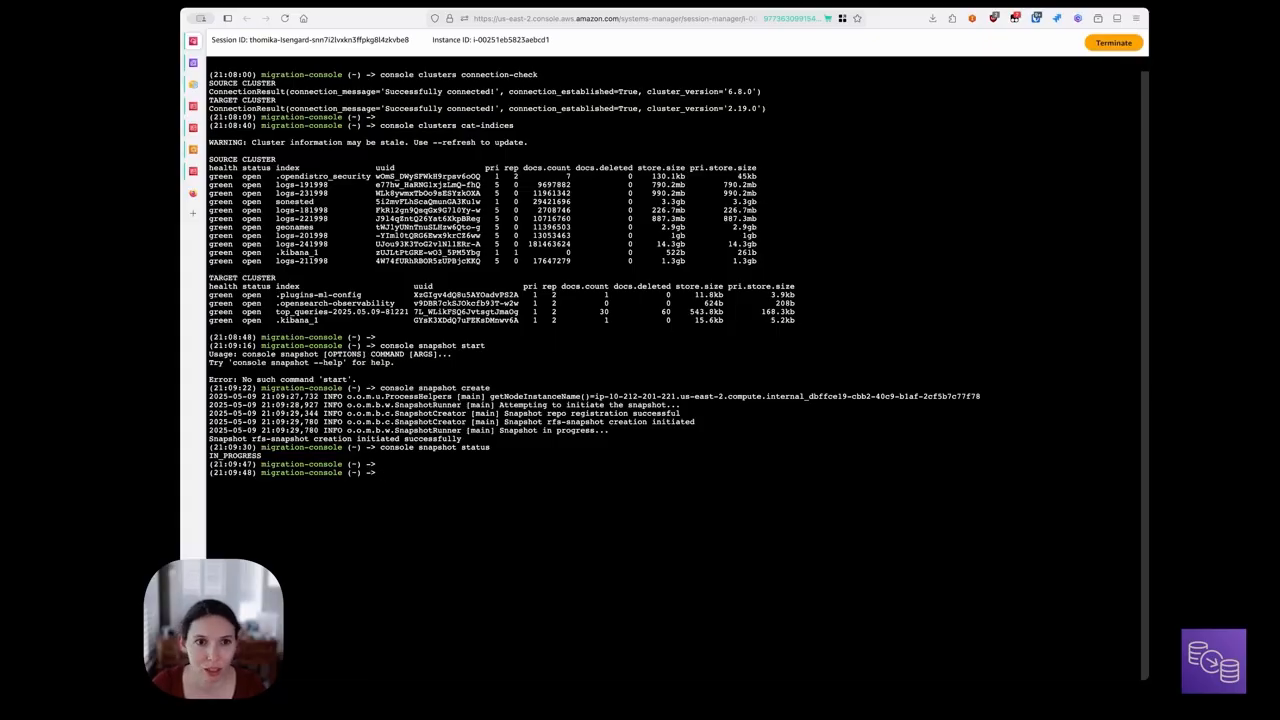
Step: Get a detailed progress report for the snapshot by running console snapshot status --deep-check
type("console snapshot status --de")
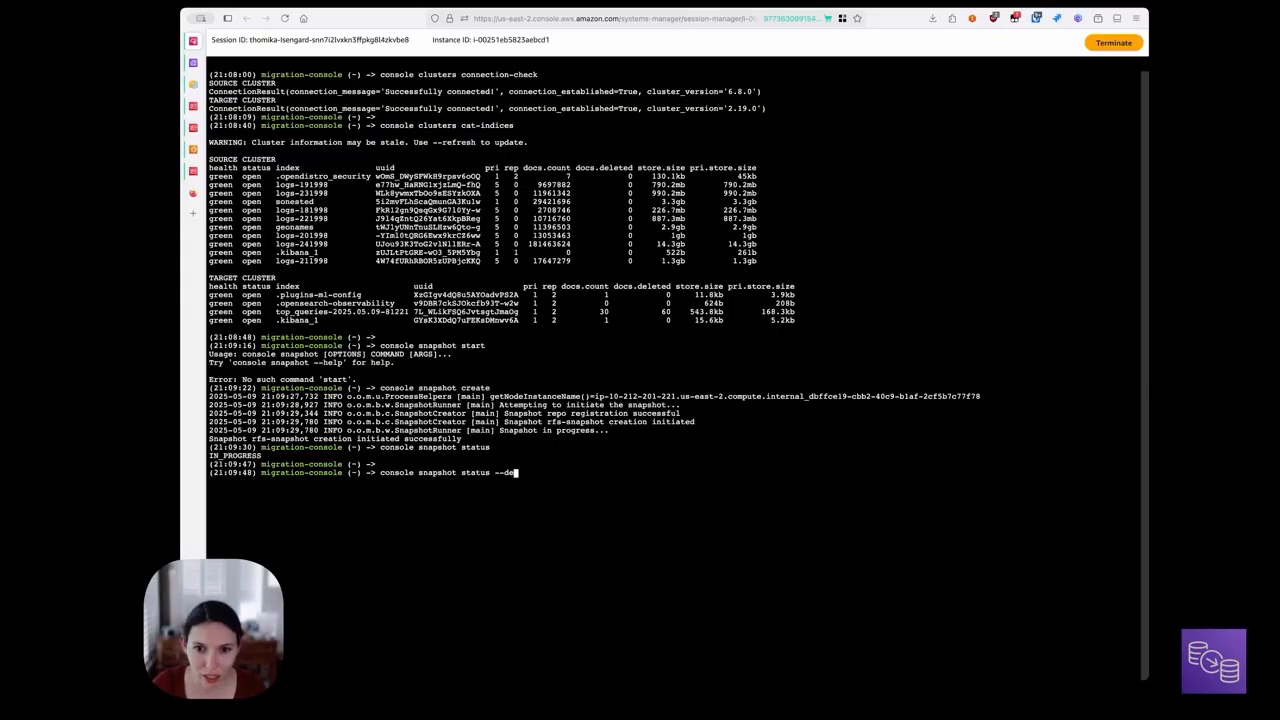
type("ep-check")
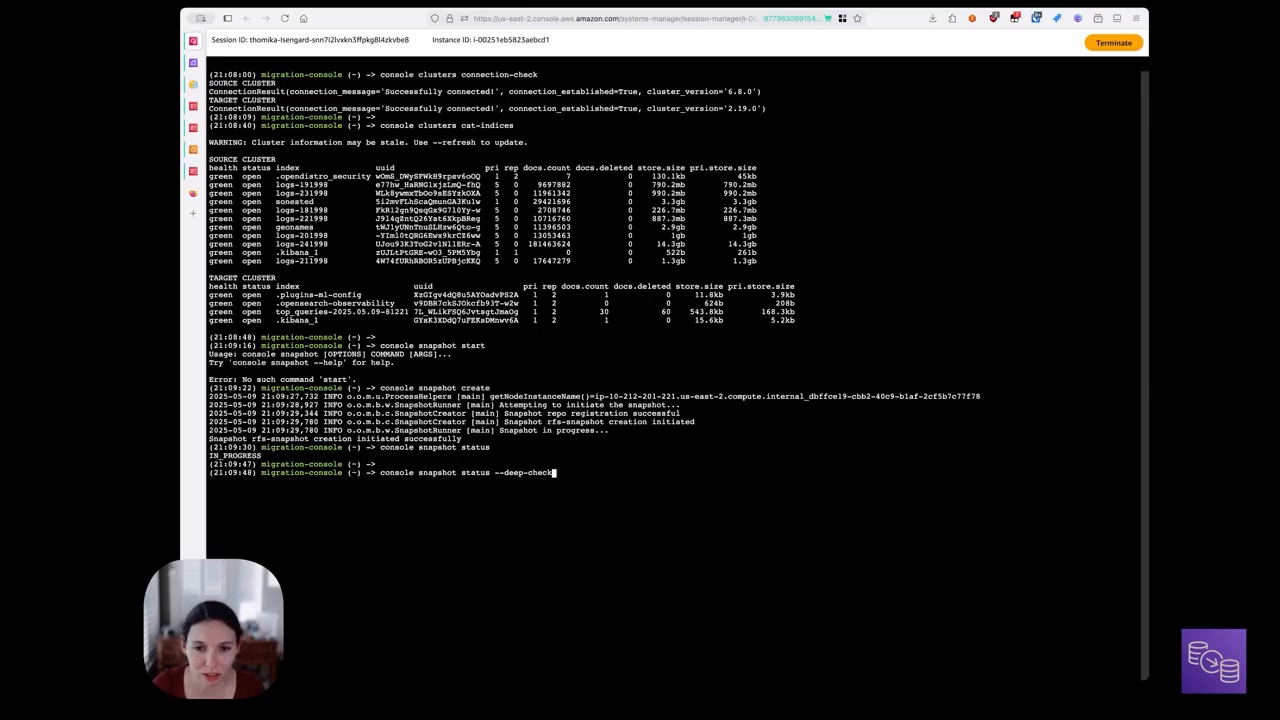
key("Return")
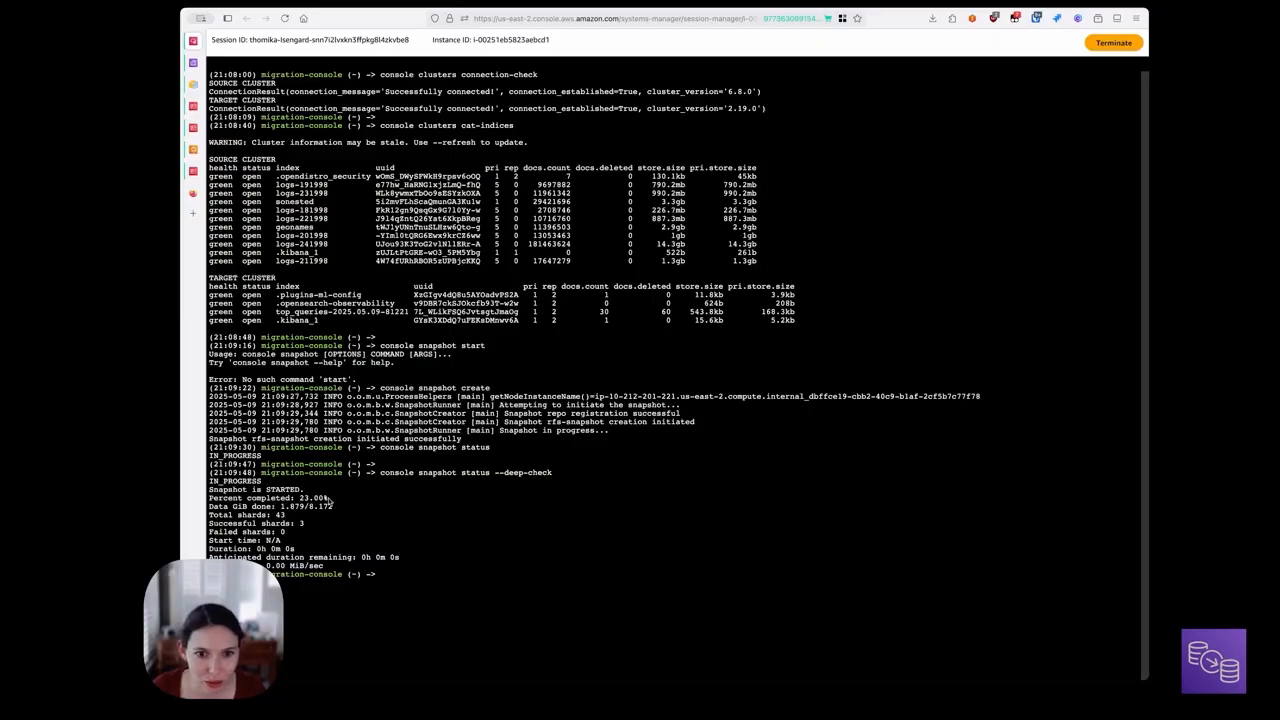
Step: Examine the completion percentage, shard counts and timing fields in the deep-check report, and the source cluster version
triple_click(327, 500)
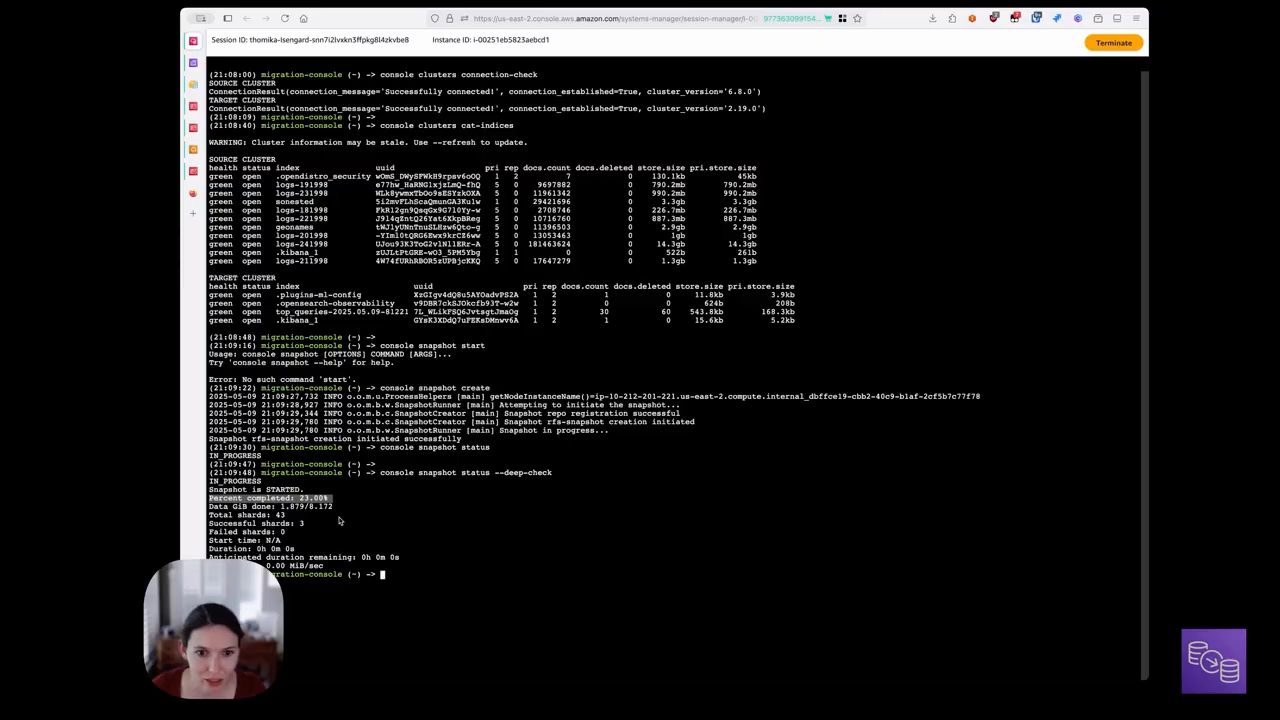
left_click_drag(210, 515, 328, 522)
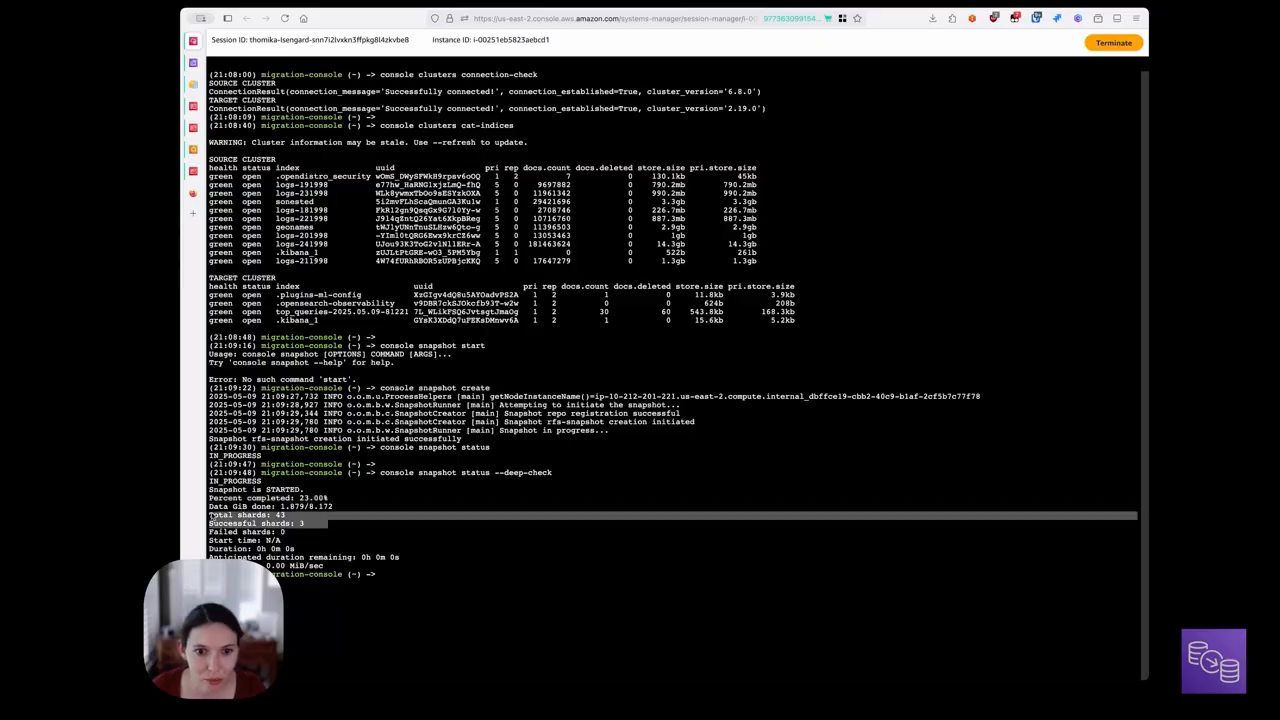
left_click(328, 522)
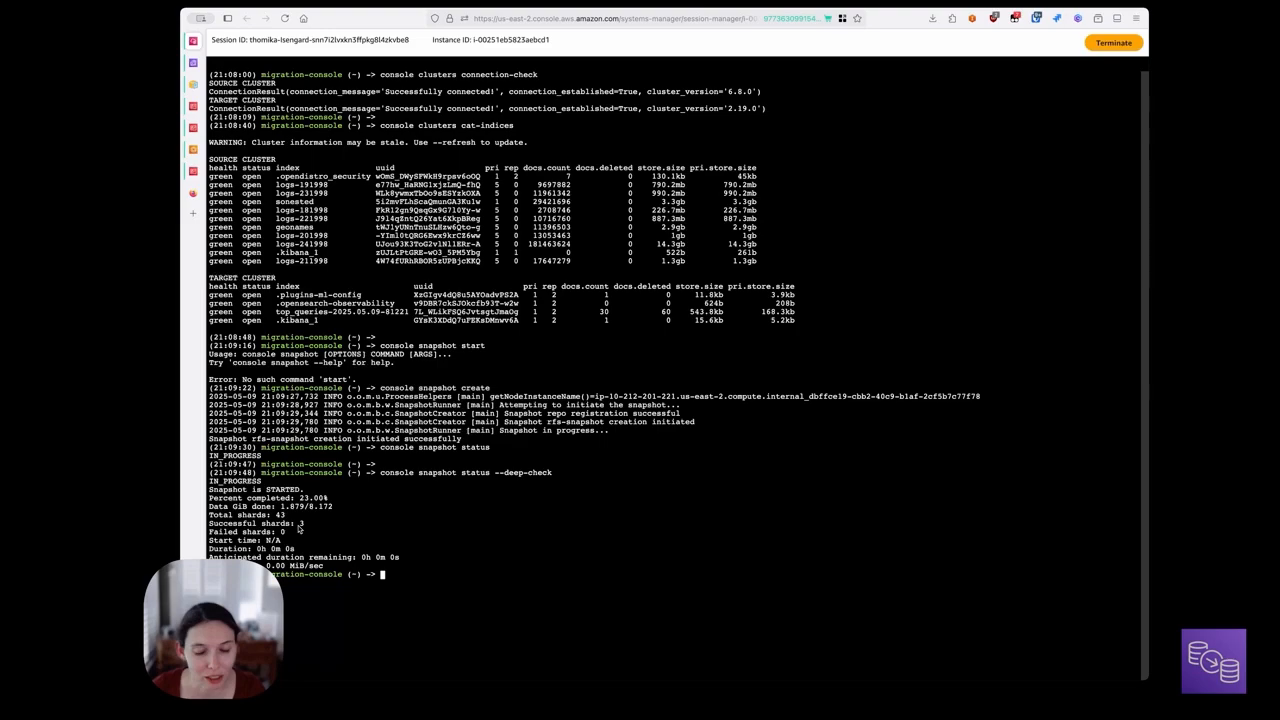
double_click(742, 91)
left_click(365, 571)
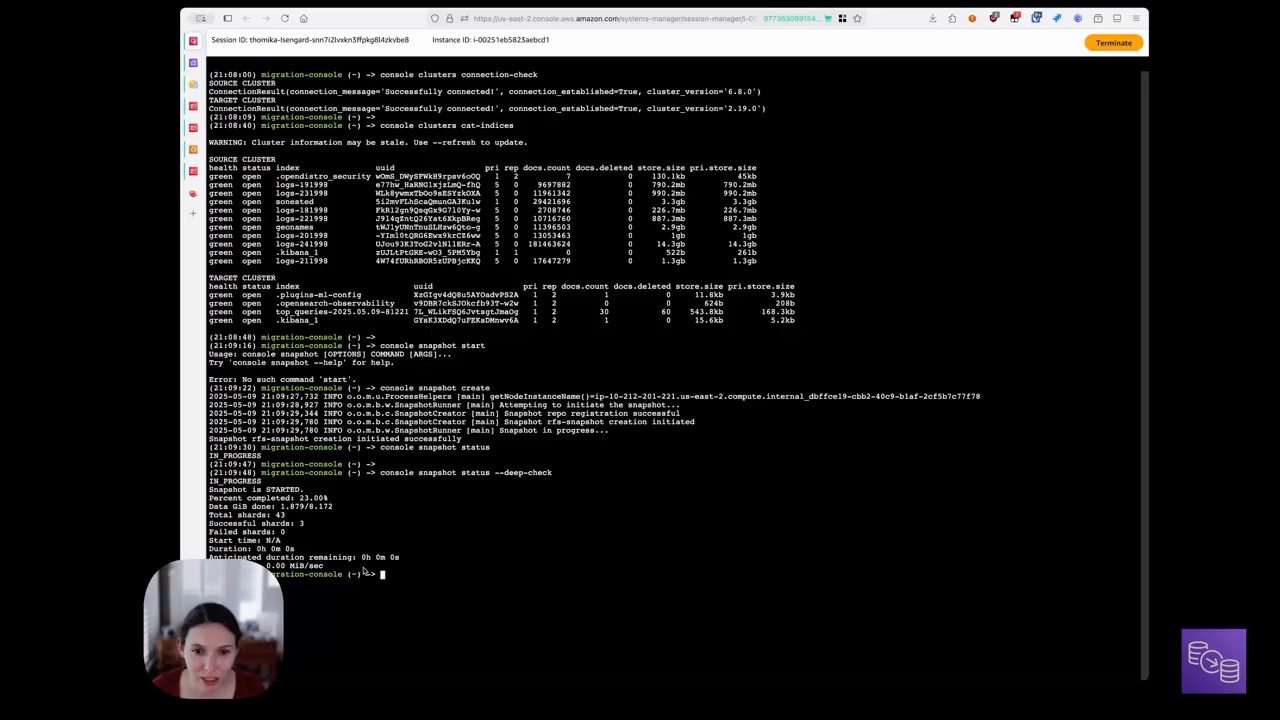
left_click_drag(332, 567, 193, 538)
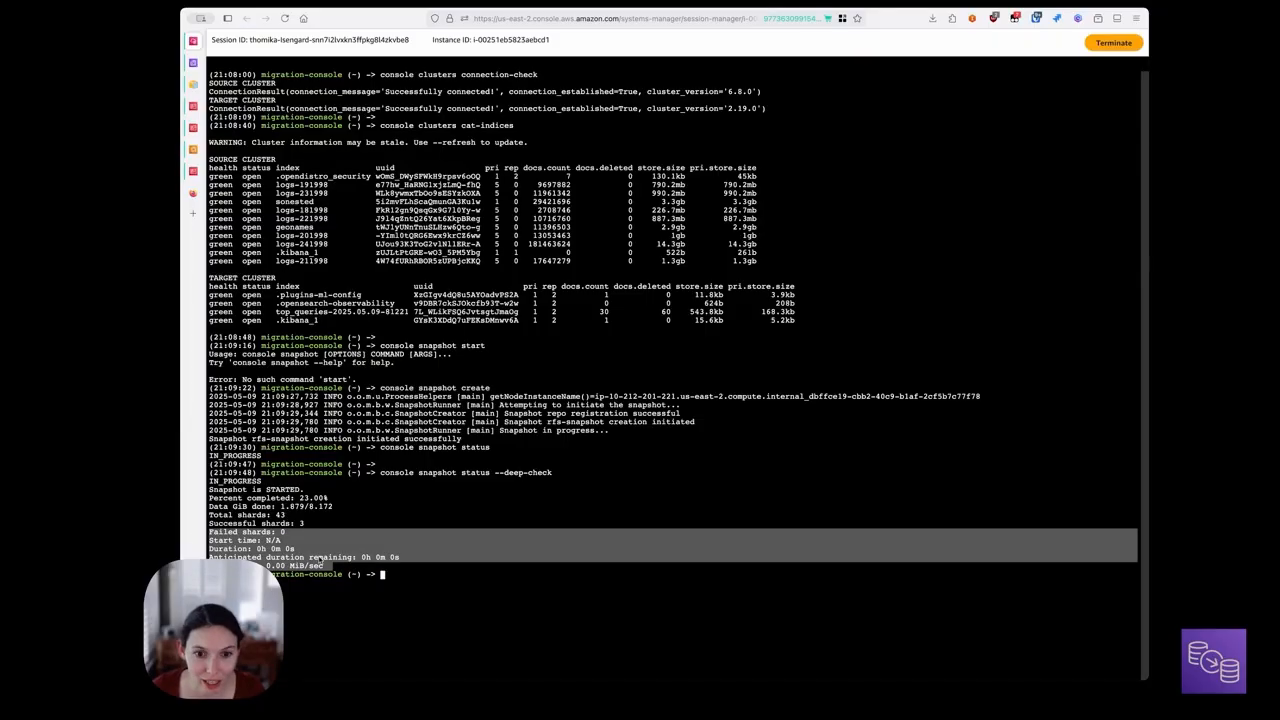
left_click(313, 557)
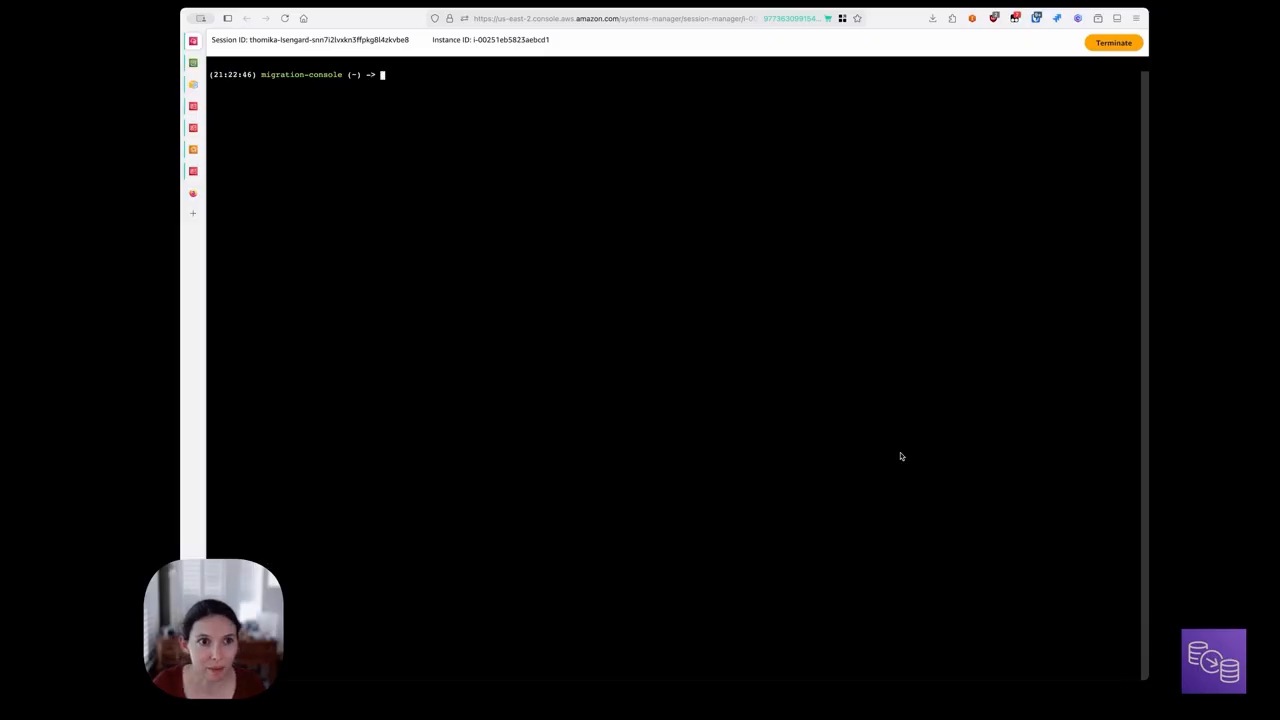
Step: Recheck whether the snapshot has finished by running console snapshot status in the cleared terminal
type("cono")
key("BackSpace")
type("sole snapshot status")
key("Return")
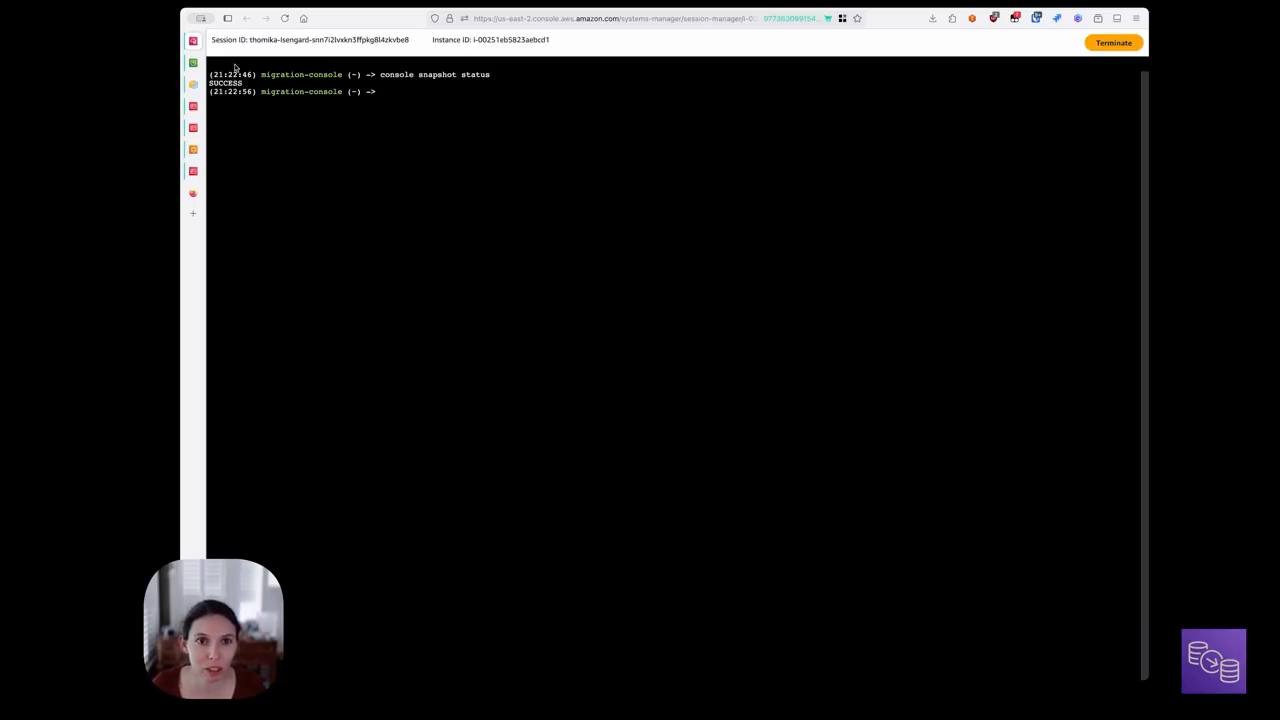
Step: Switch to the migration artifacts bucket in Amazon S3 and browse the snapshot files down to the first folder in rfs-snapshot-repo/indices
left_click(193, 62)
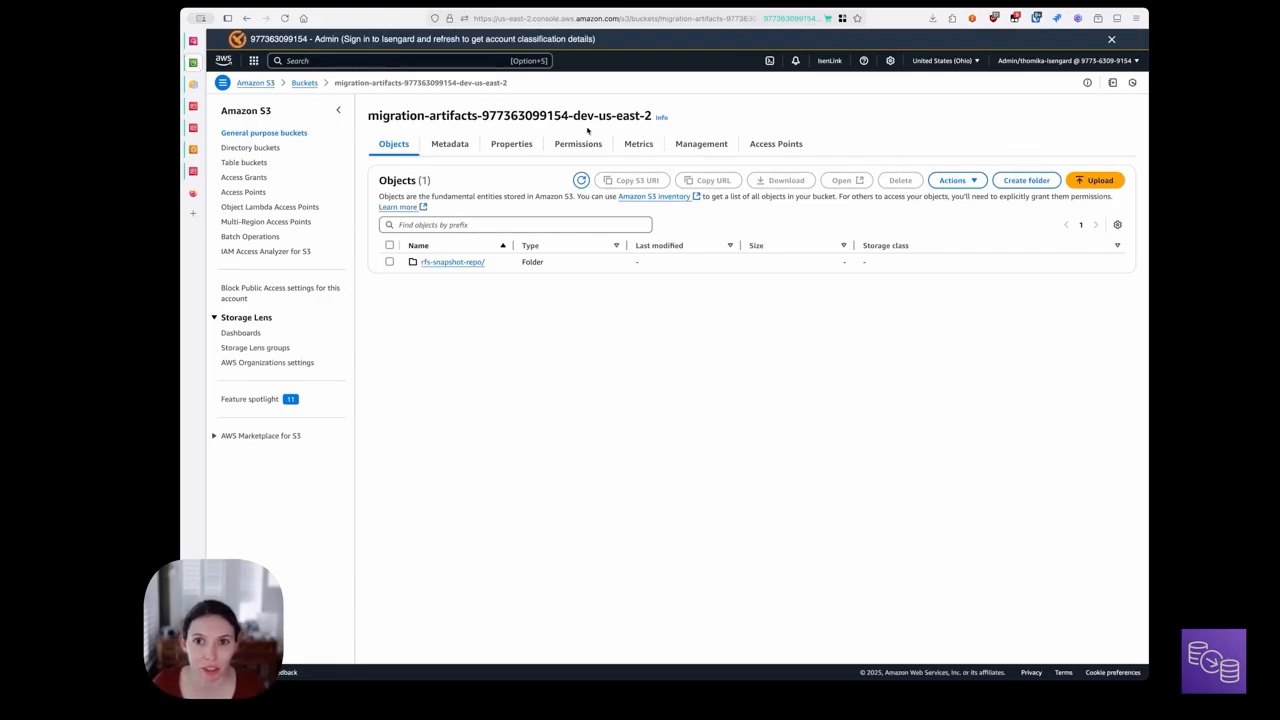
double_click(585, 116)
left_click(628, 126)
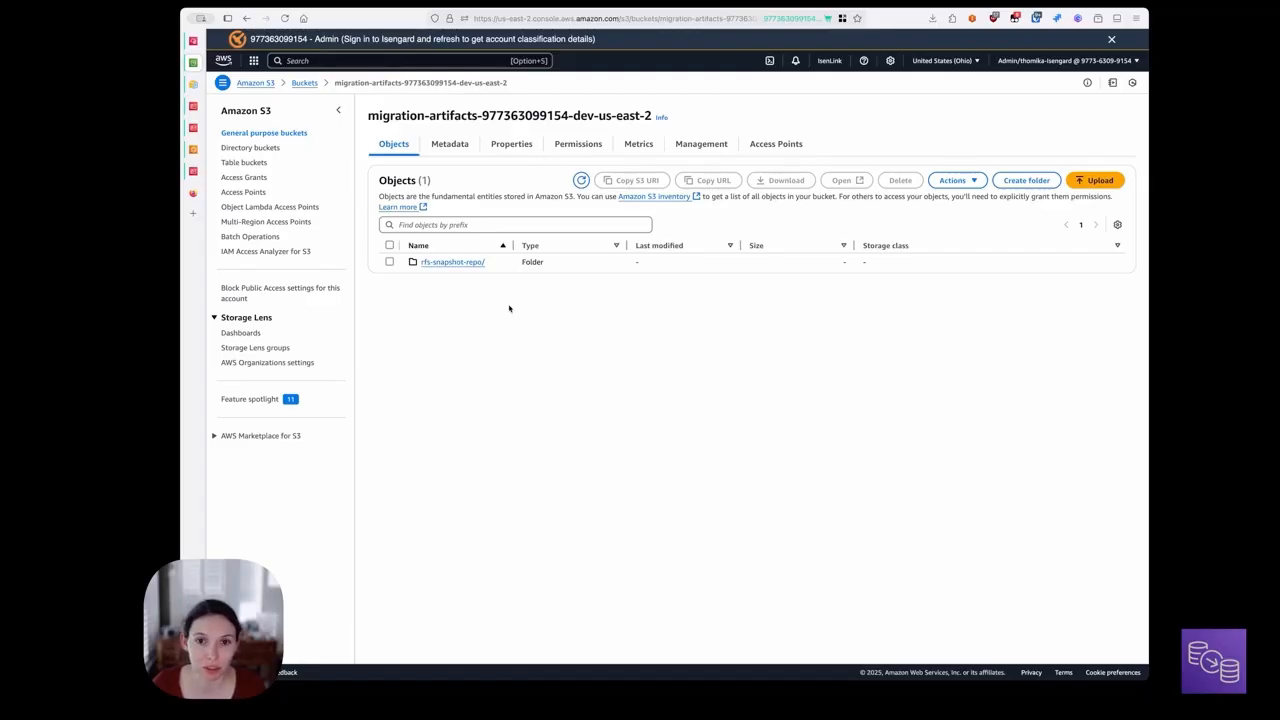
left_click(451, 263)
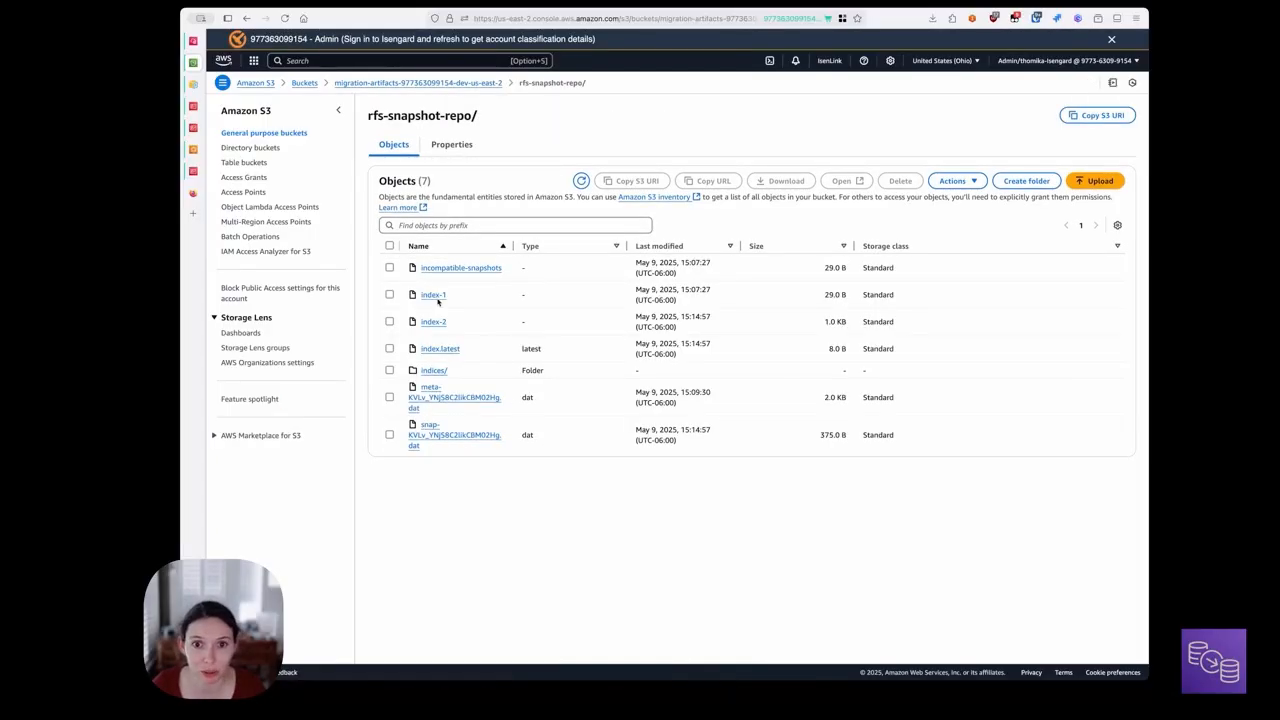
left_click(433, 371)
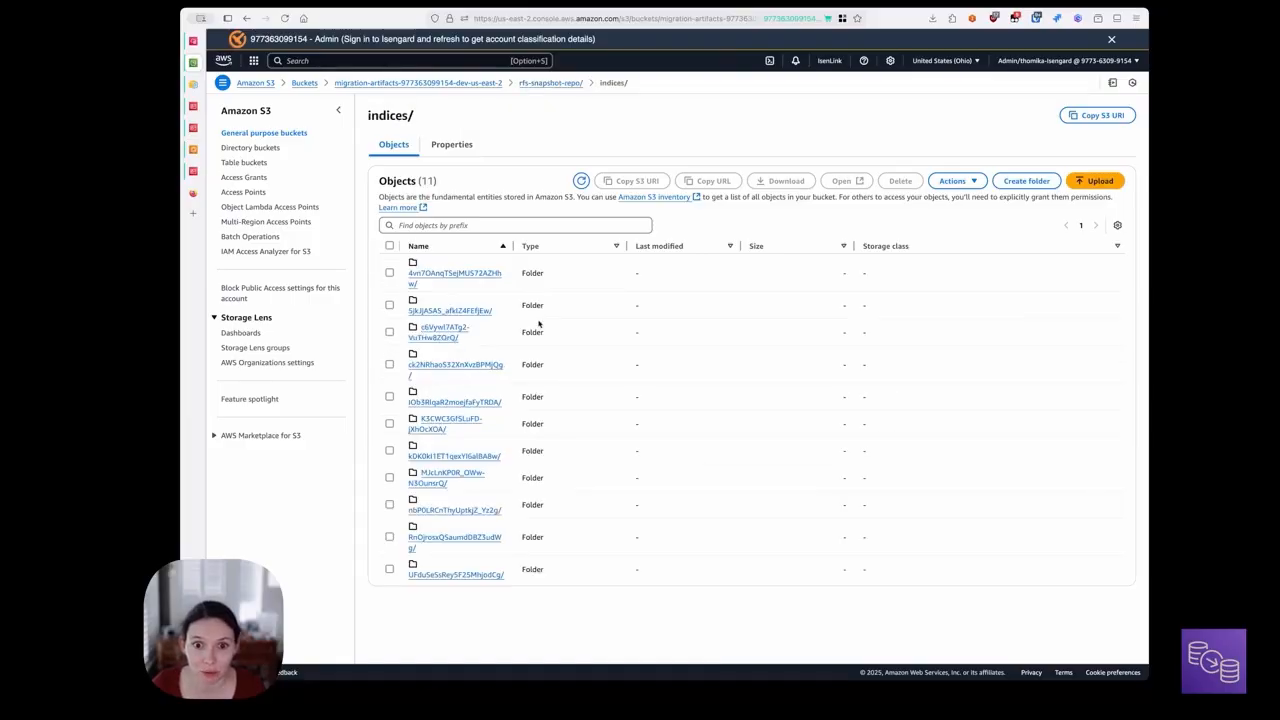
left_click(433, 273)
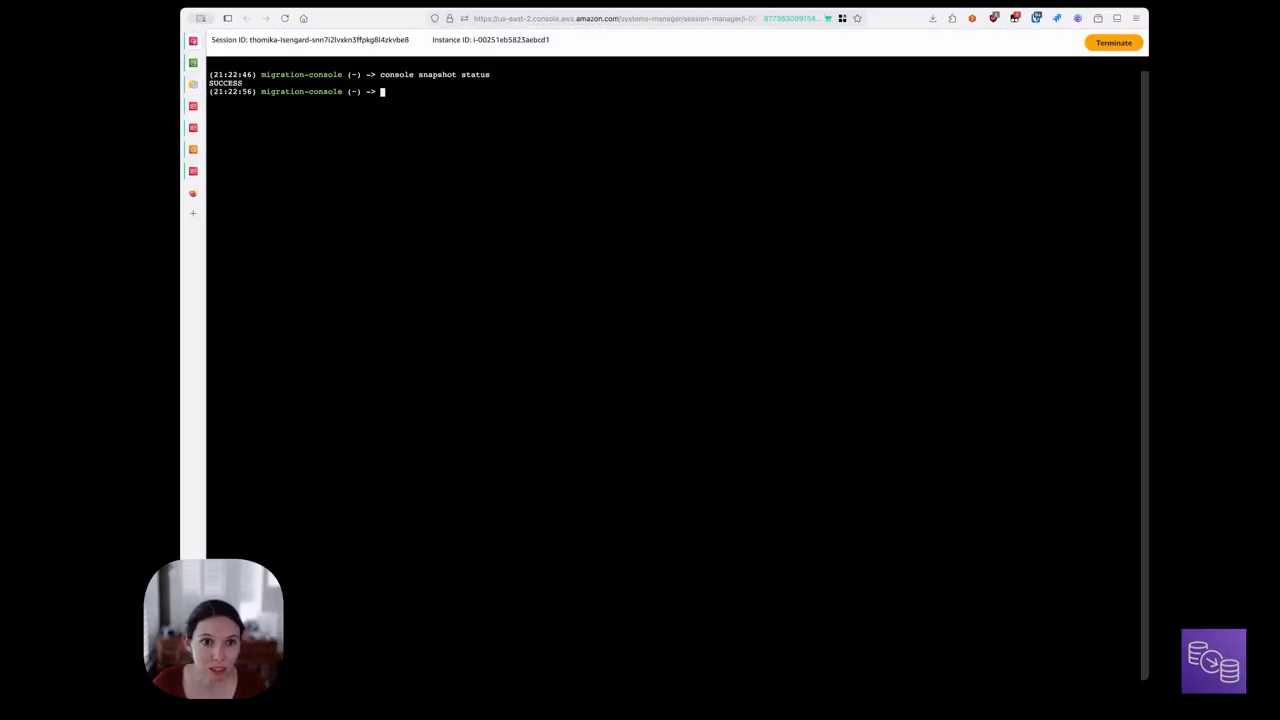
Step: Evaluate the metadata migration from the snapshot to the target cluster by running console metadata evaluate in the migration console
key("Return")
type("console me")
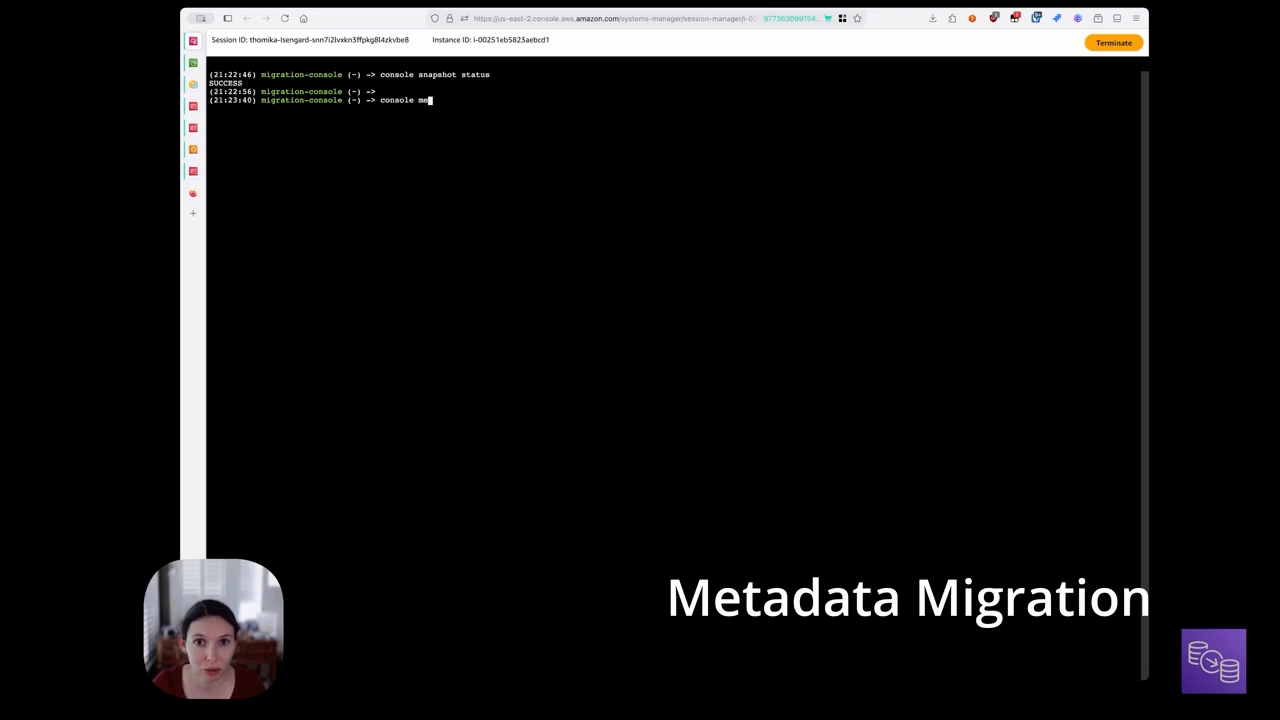
type("tadata evaluate")
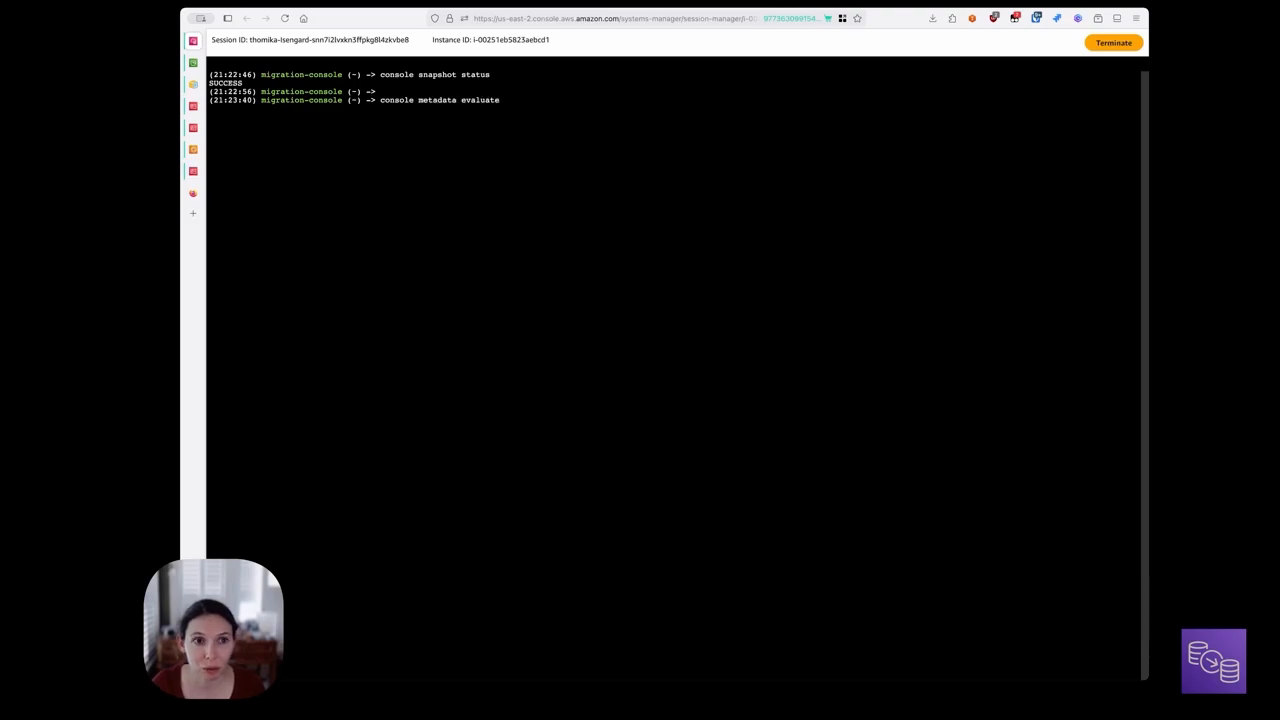
key("Return")
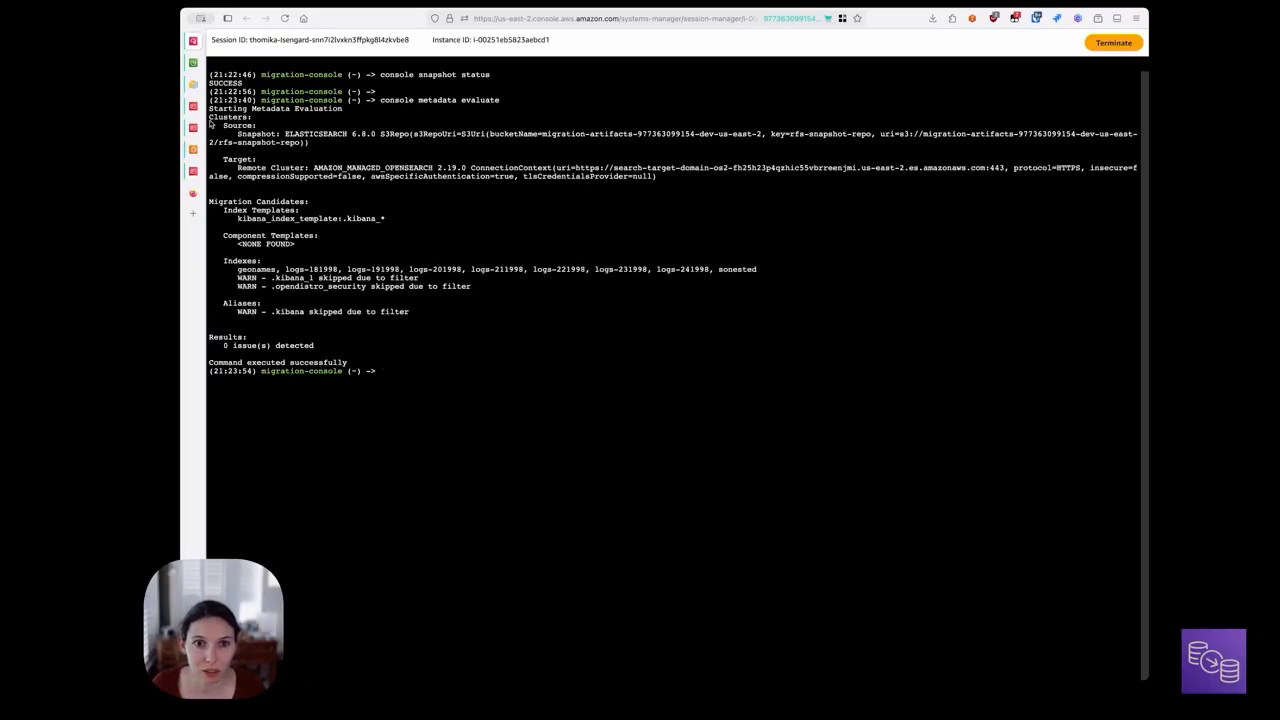
Step: Examine the source snapshot and target cluster details in the metadata evaluation output
left_click_drag(211, 125, 214, 152)
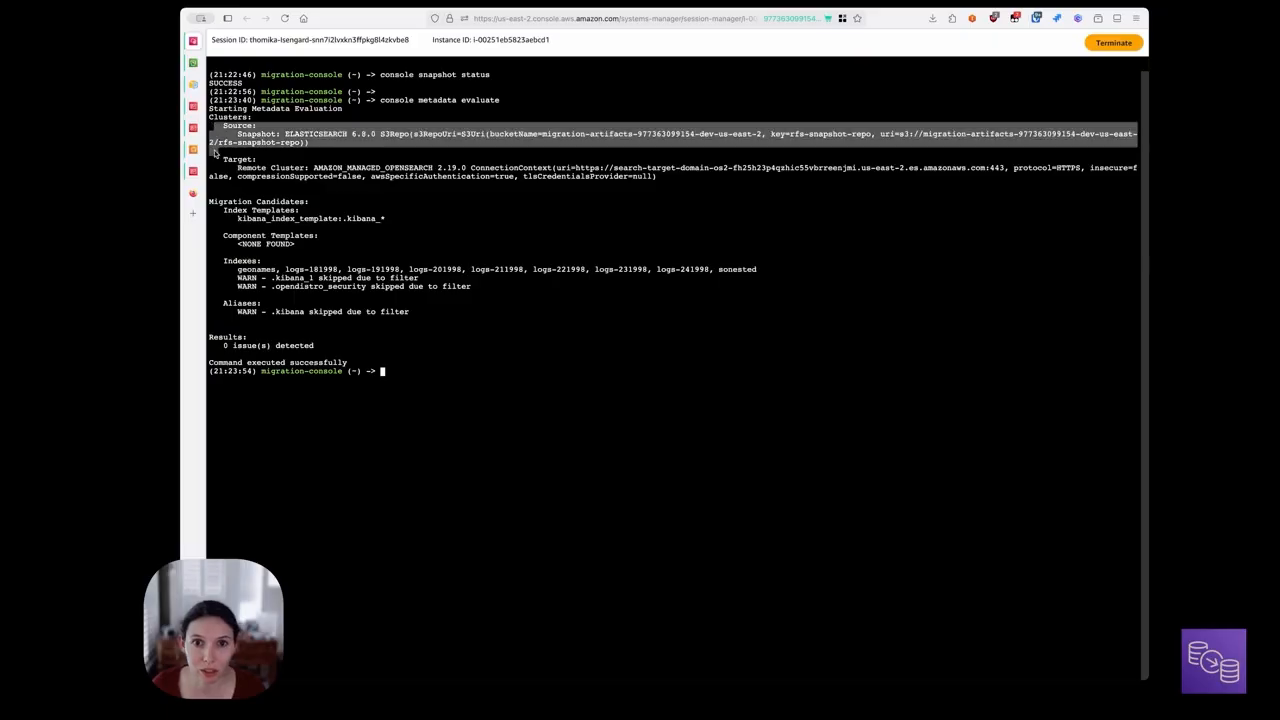
left_click(361, 140)
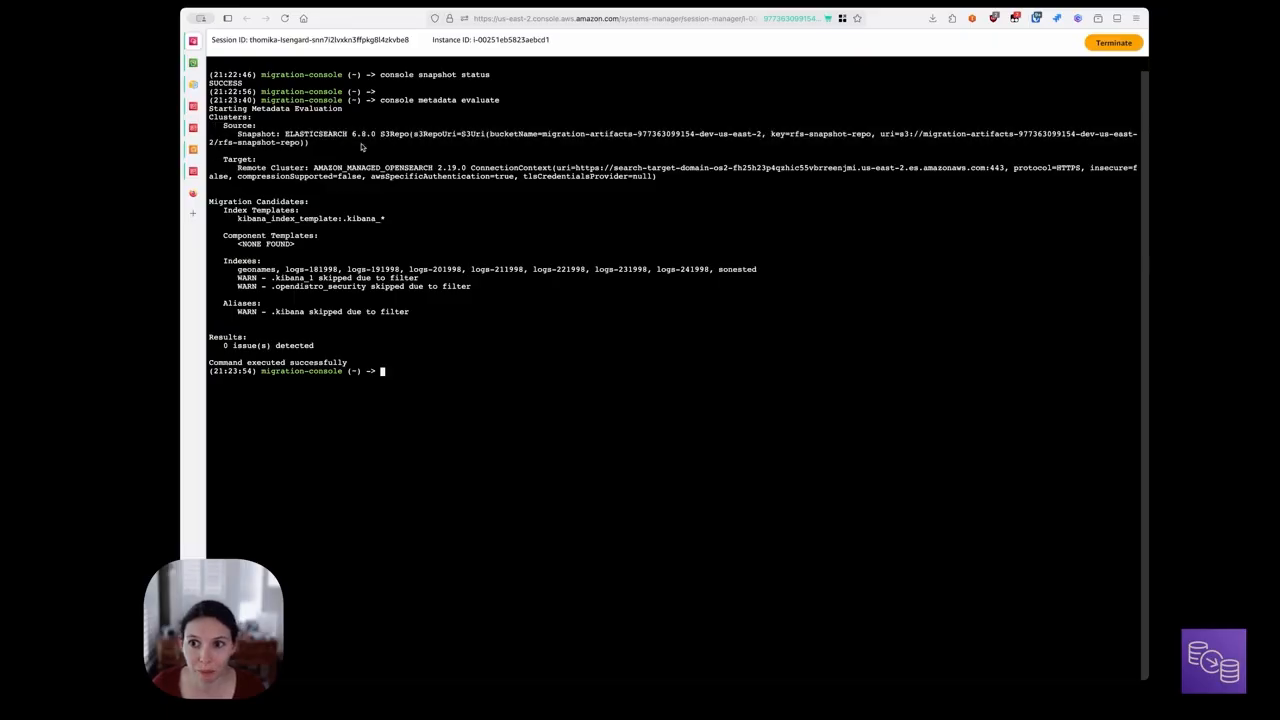
left_click_drag(361, 150, 364, 189)
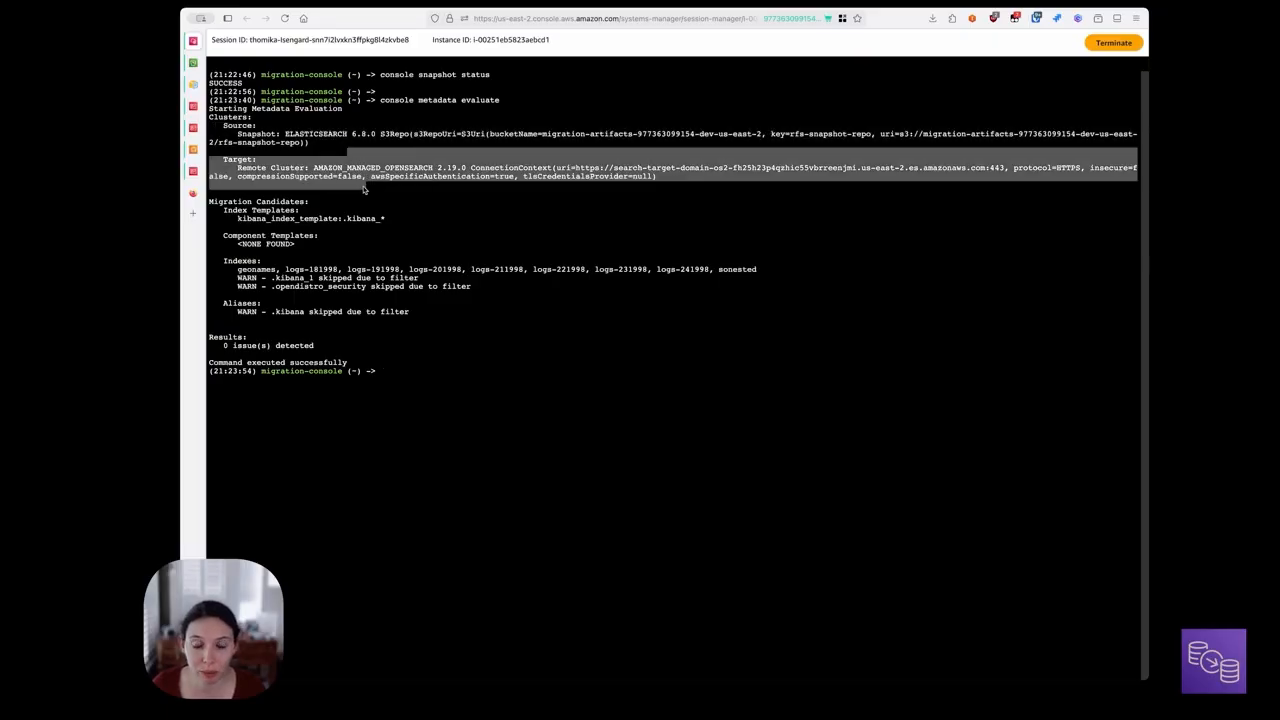
left_click(455, 172)
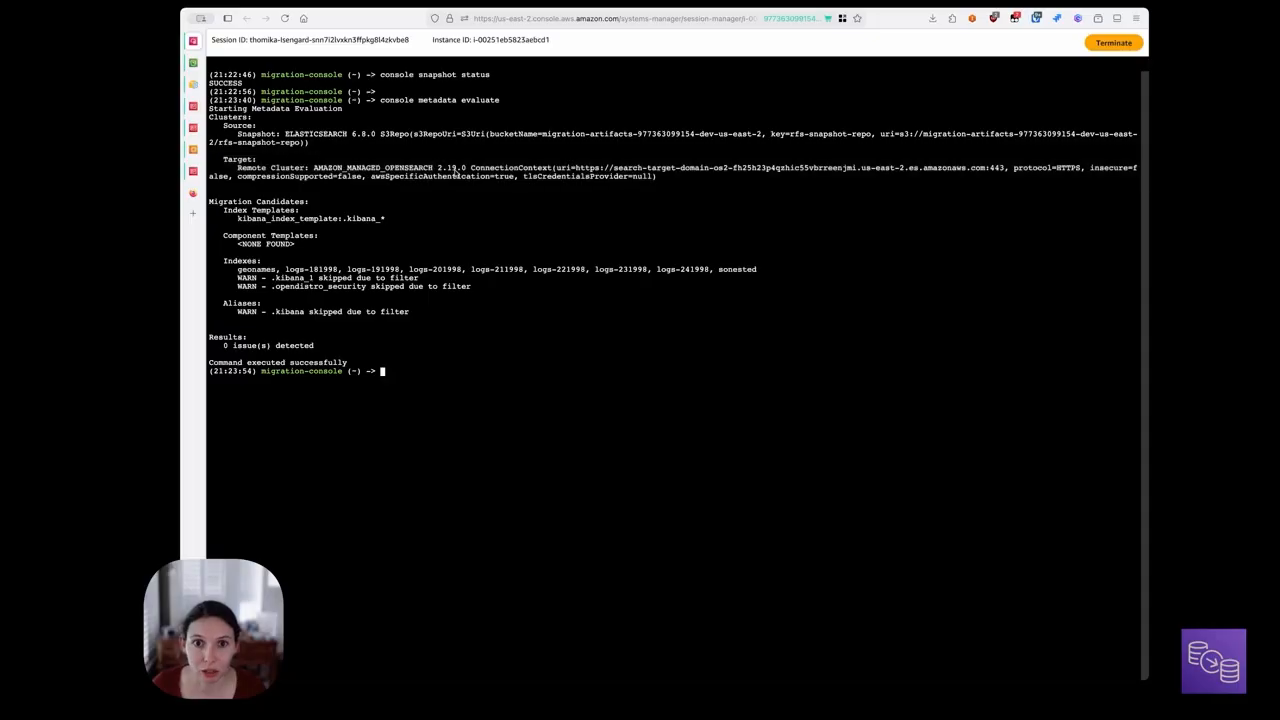
Step: Examine the migration candidates in the evaluation output, including the templates, the listed indexes and the indexes skipped by the filter
left_click_drag(318, 192, 315, 201)
left_click(314, 201)
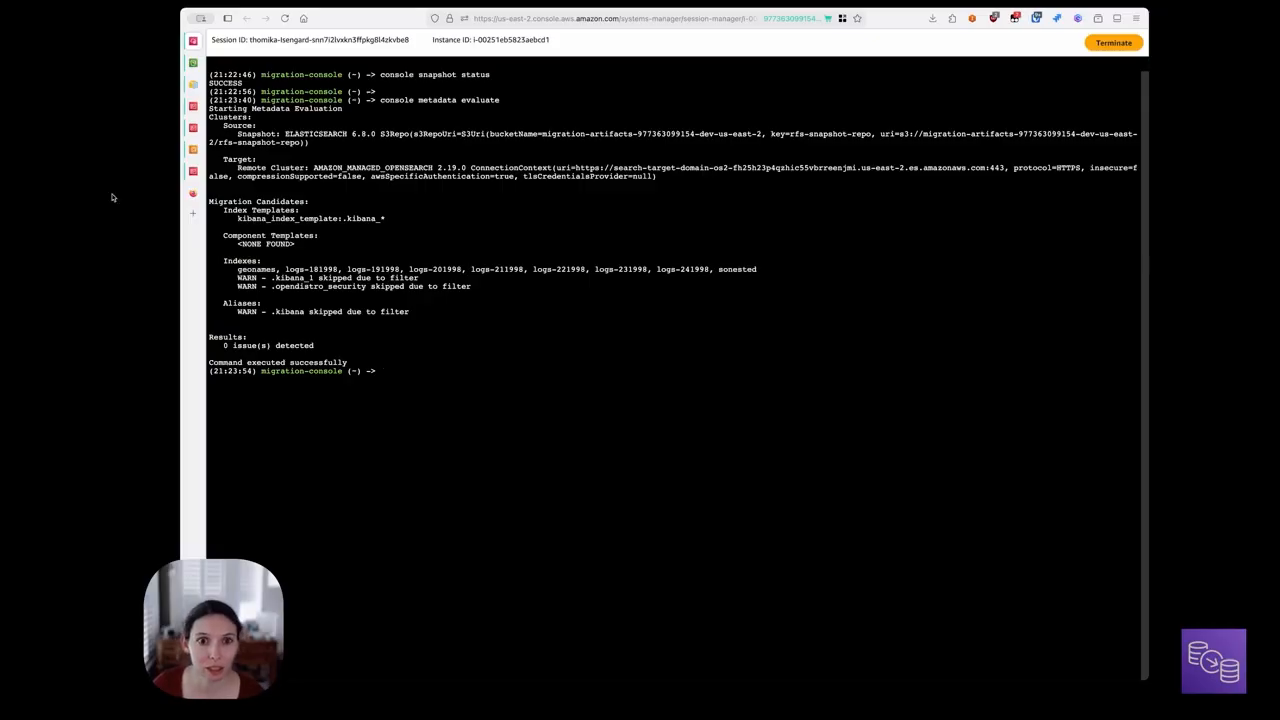
left_click_drag(291, 226, 486, 288)
left_click(274, 250)
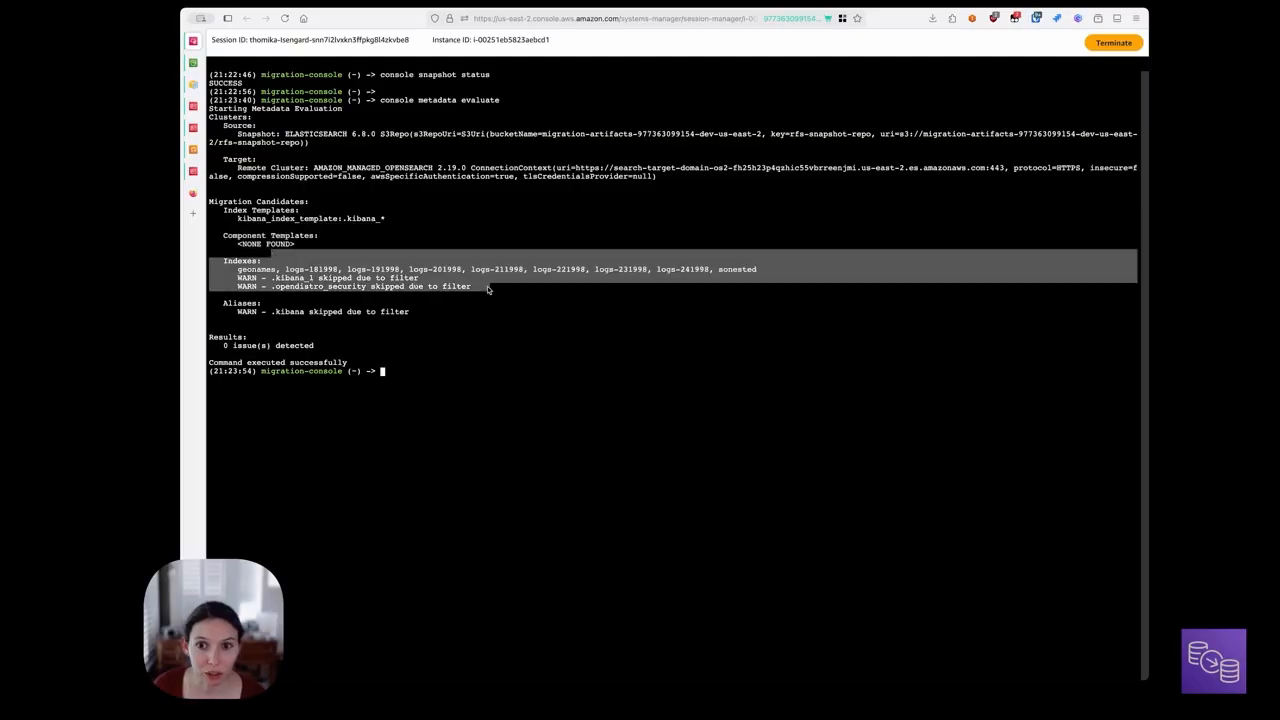
left_click(238, 266)
left_click_drag(238, 266, 756, 270)
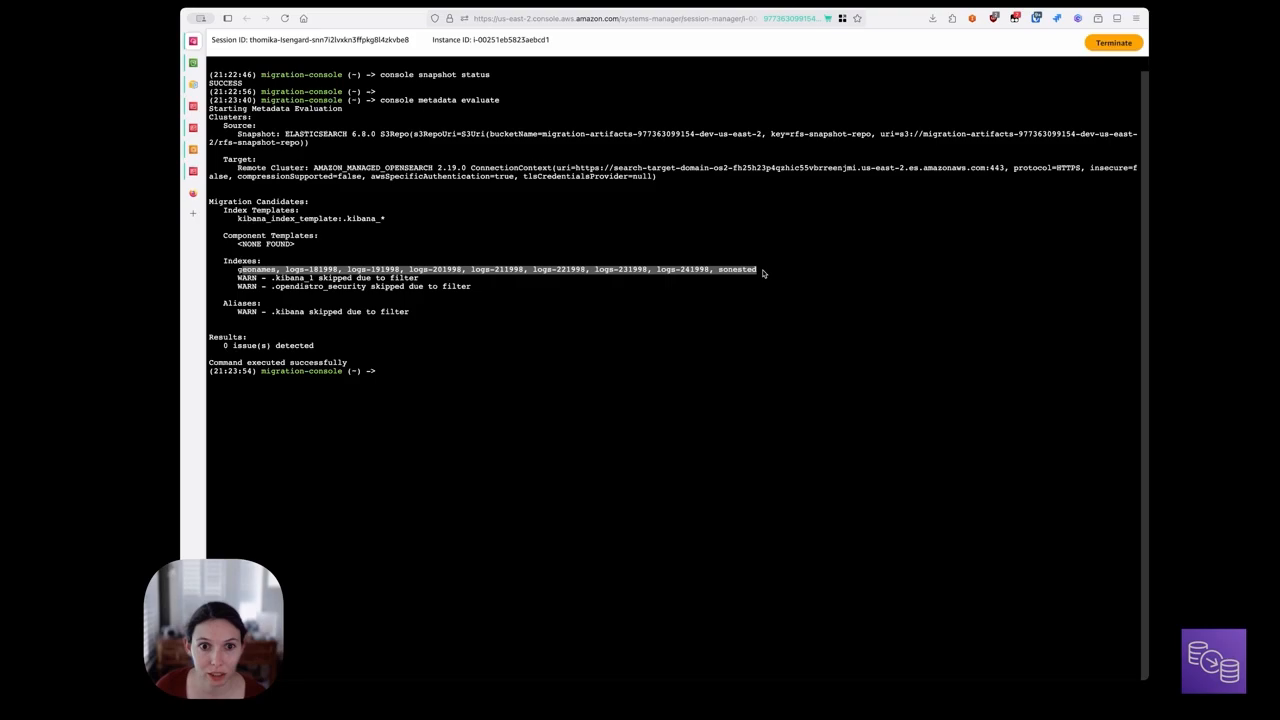
left_click(378, 324)
left_click_drag(478, 289, 200, 279)
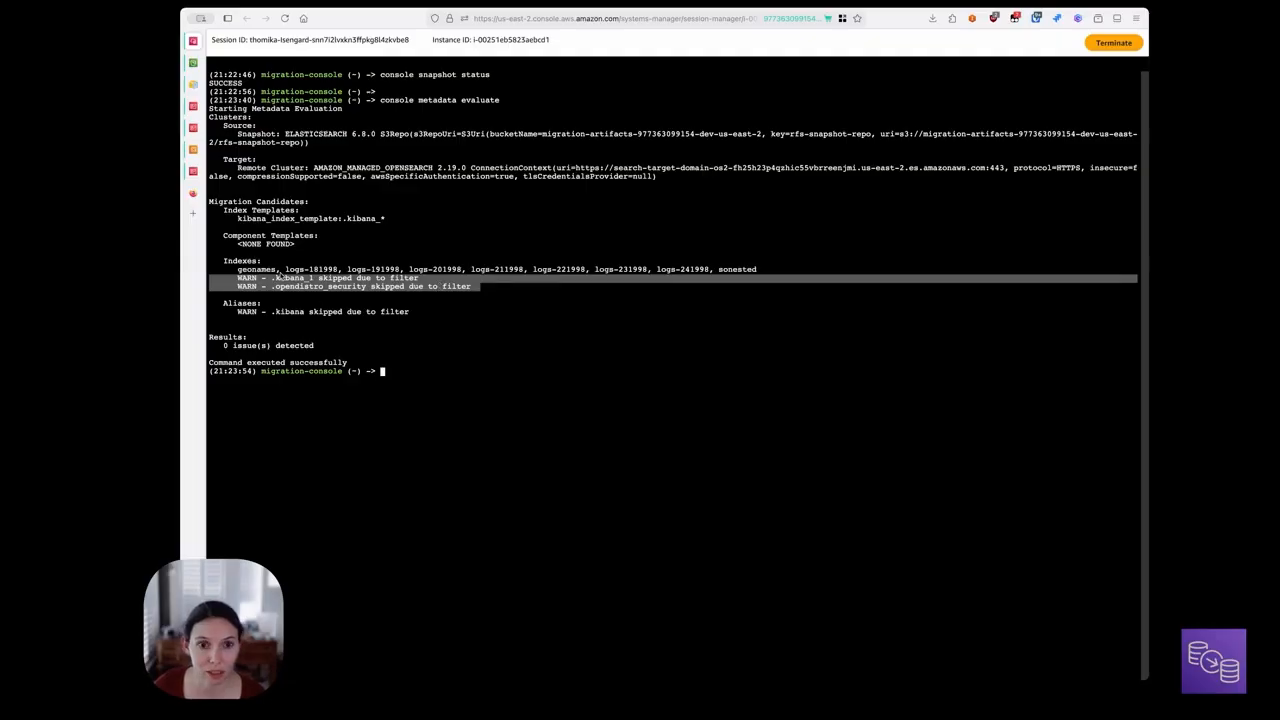
left_click(324, 330)
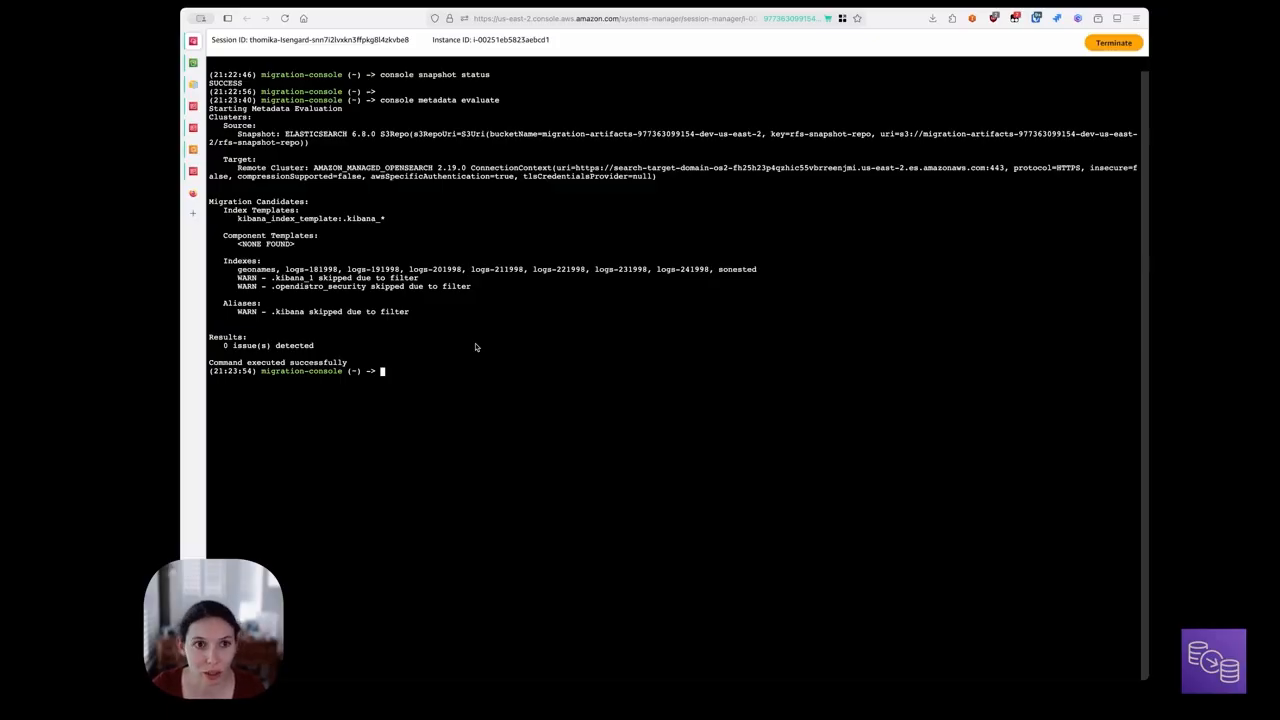
Step: Evaluate the metadata migration for only the geonames and sonested indexes by running console metadata evaluate --index-allowlist geonames,sonested --index-template-allowlist none
type("console c")
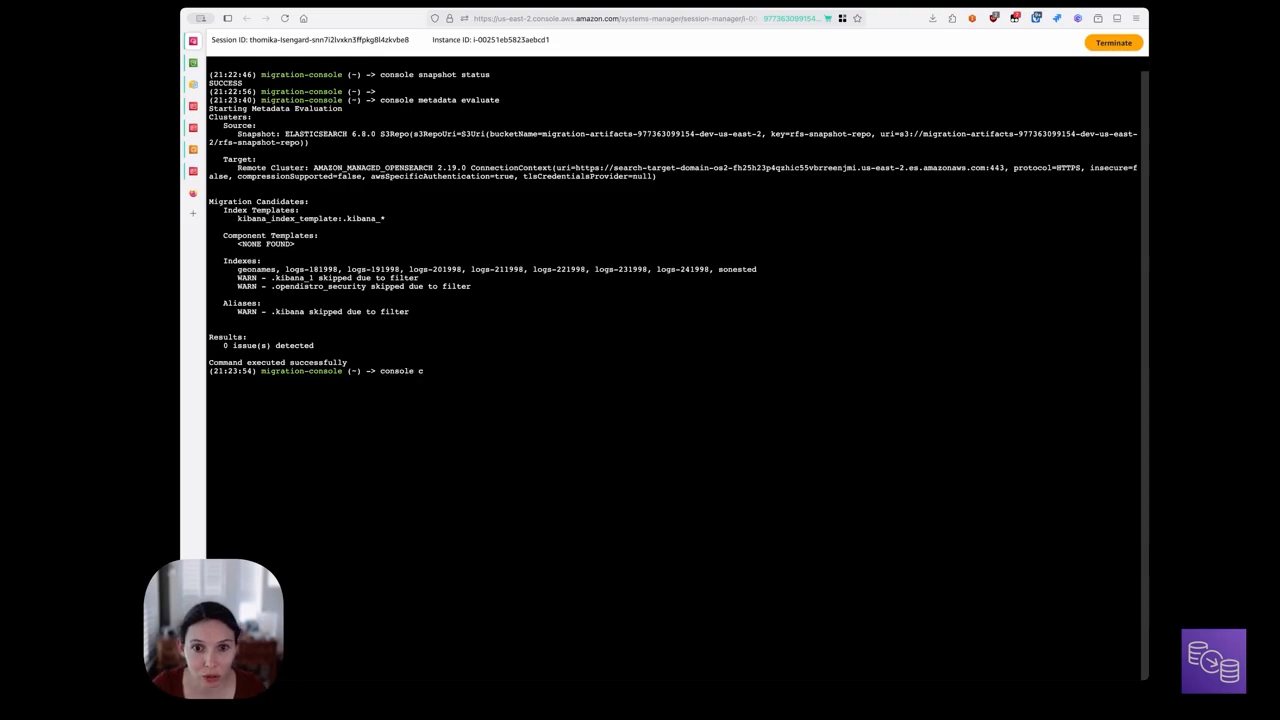
key("BackSpace")
type("meta")
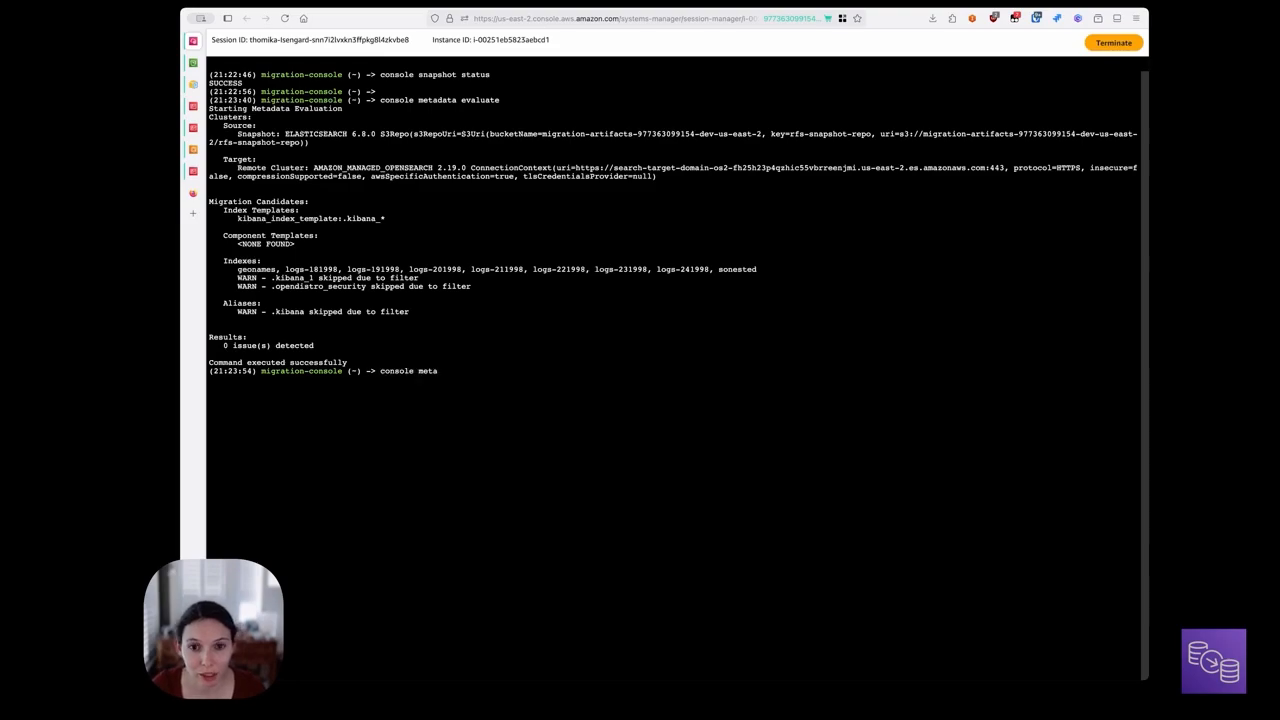
type("data evaluate --i")
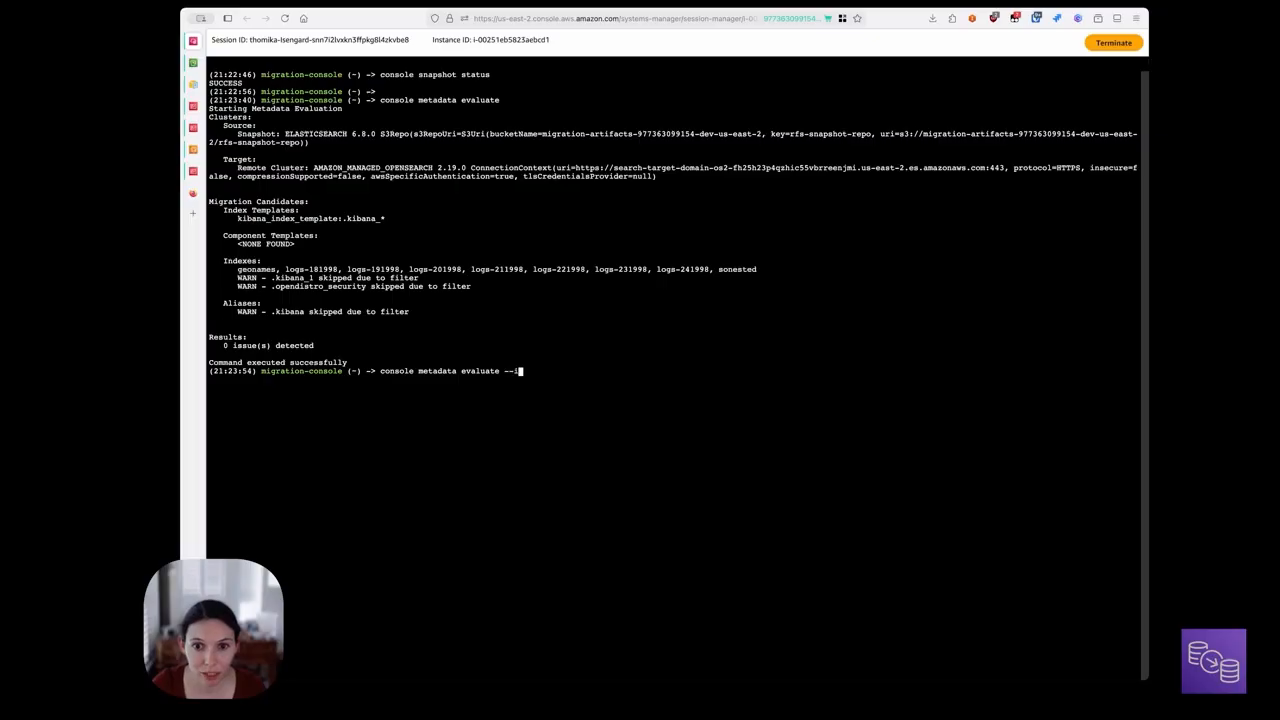
type("ndex-al")
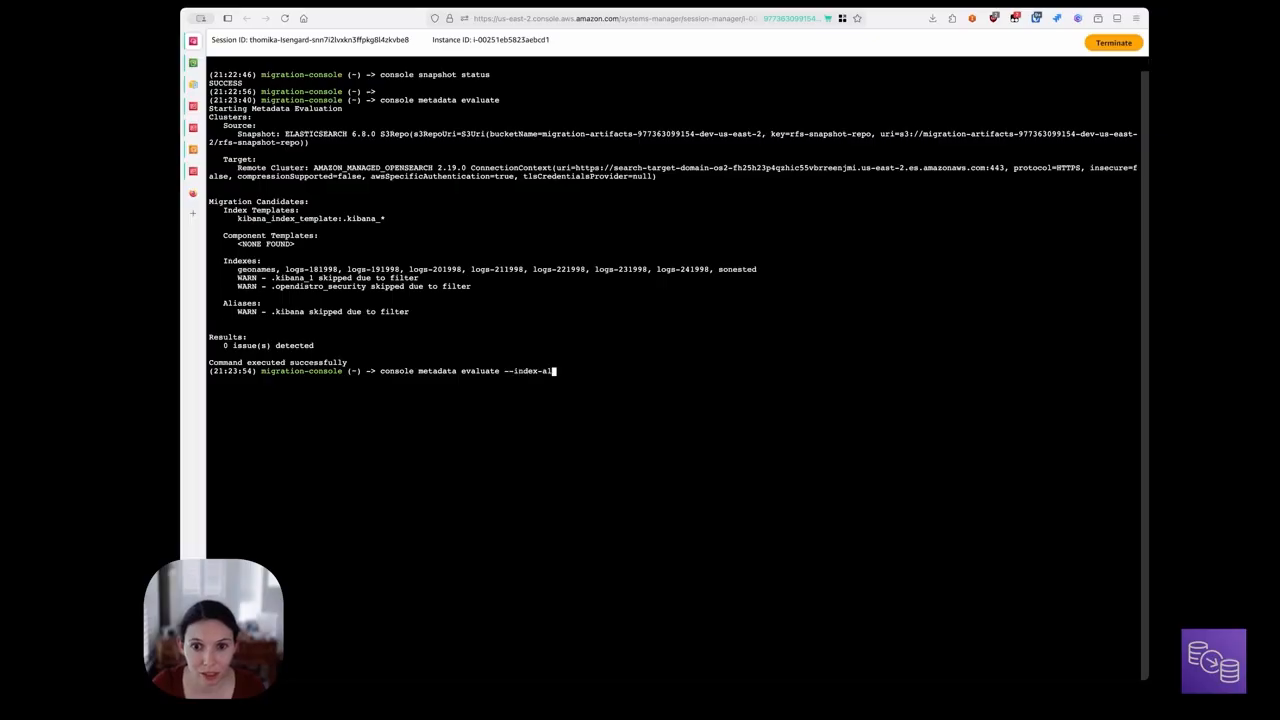
type("lowlist ")
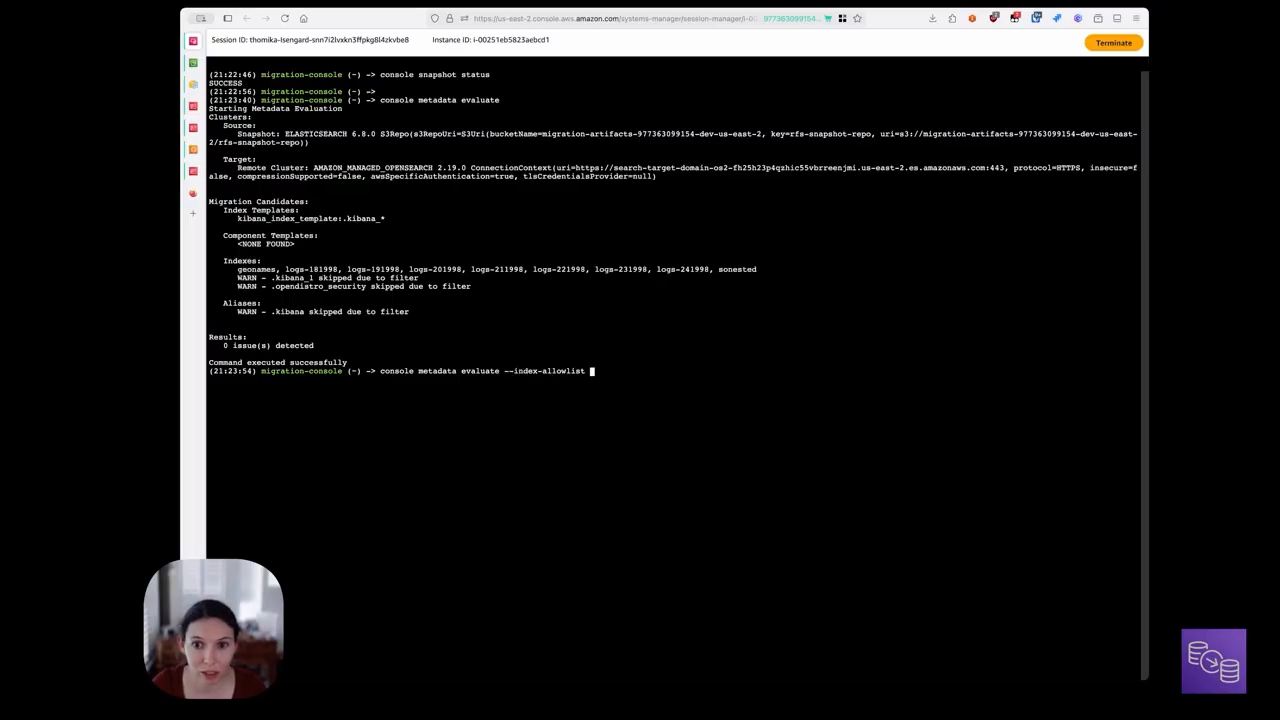
type("geonames,sonested ")
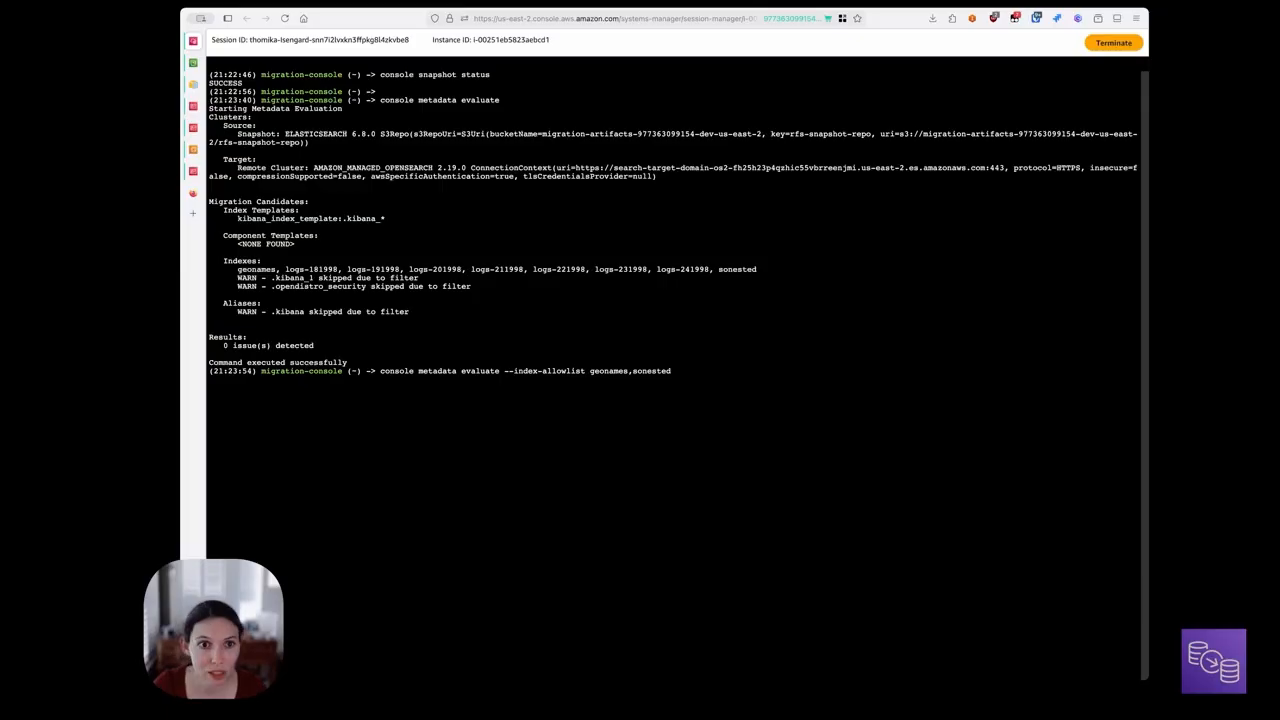
type("--in")
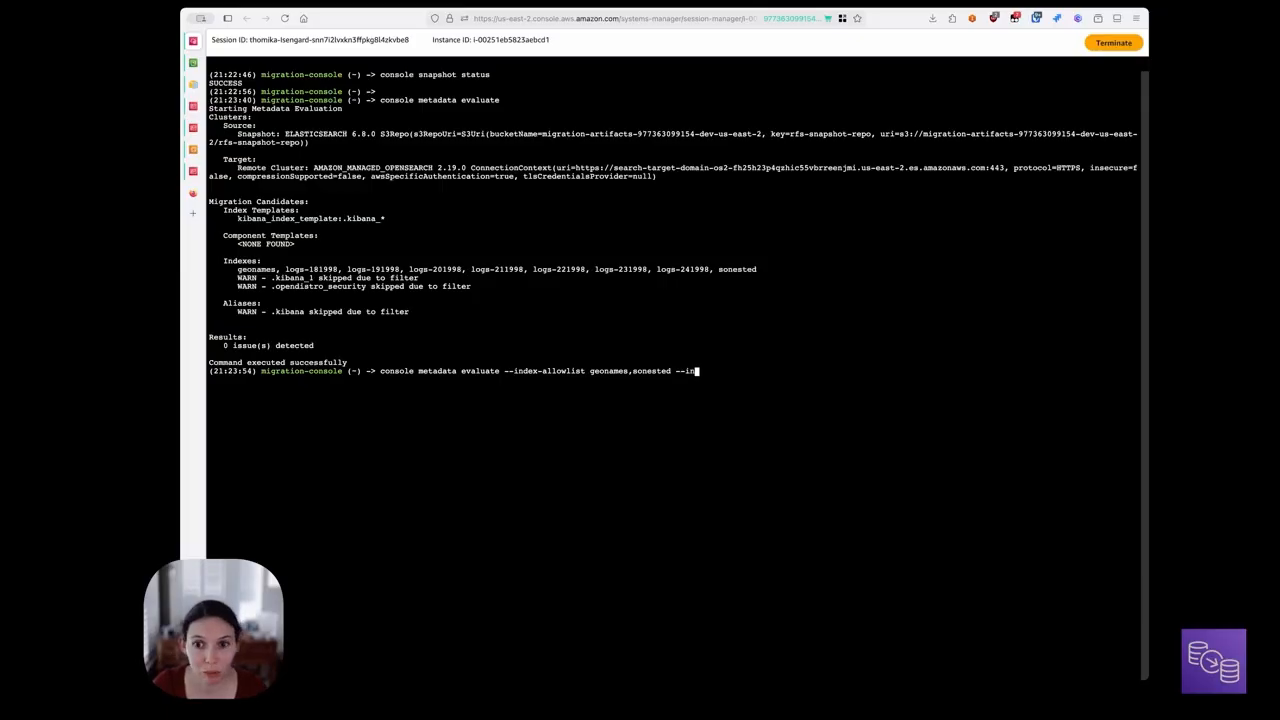
key("BackSpace")
key("BackSpace")
key("BackSpace")
key("BackSpace")
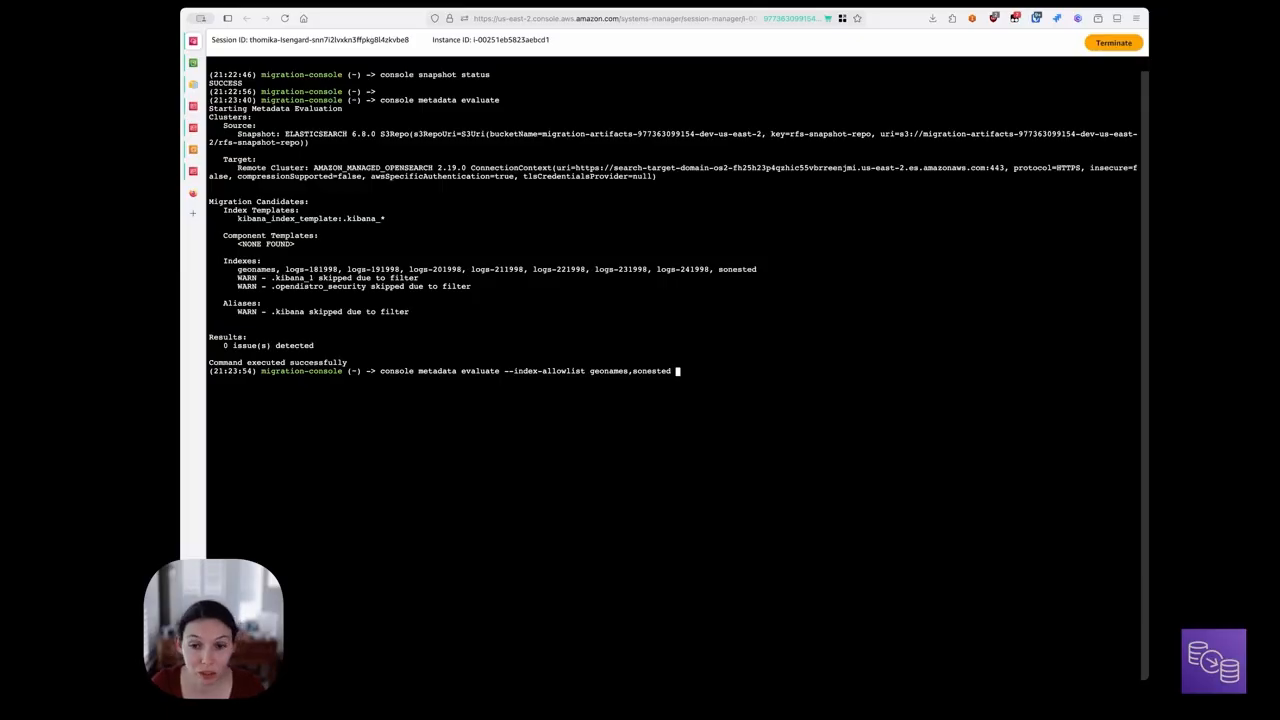
type("--index-template-allowlist")
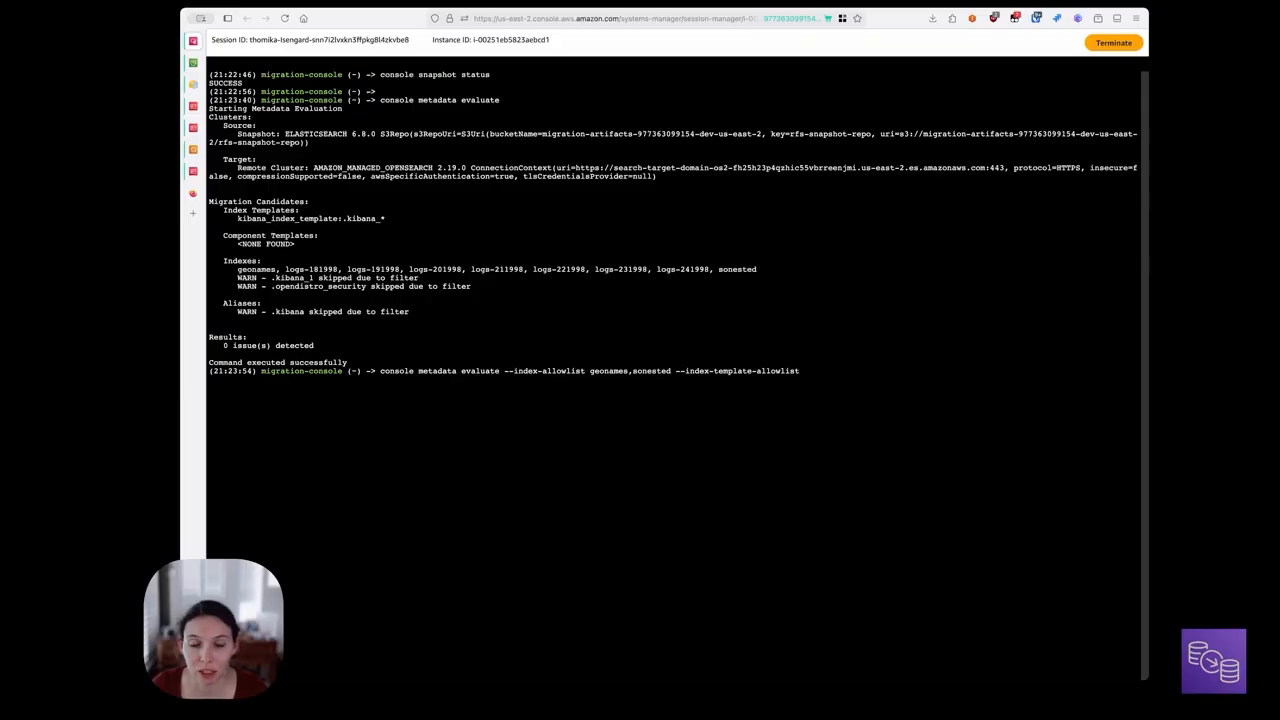
type("none")
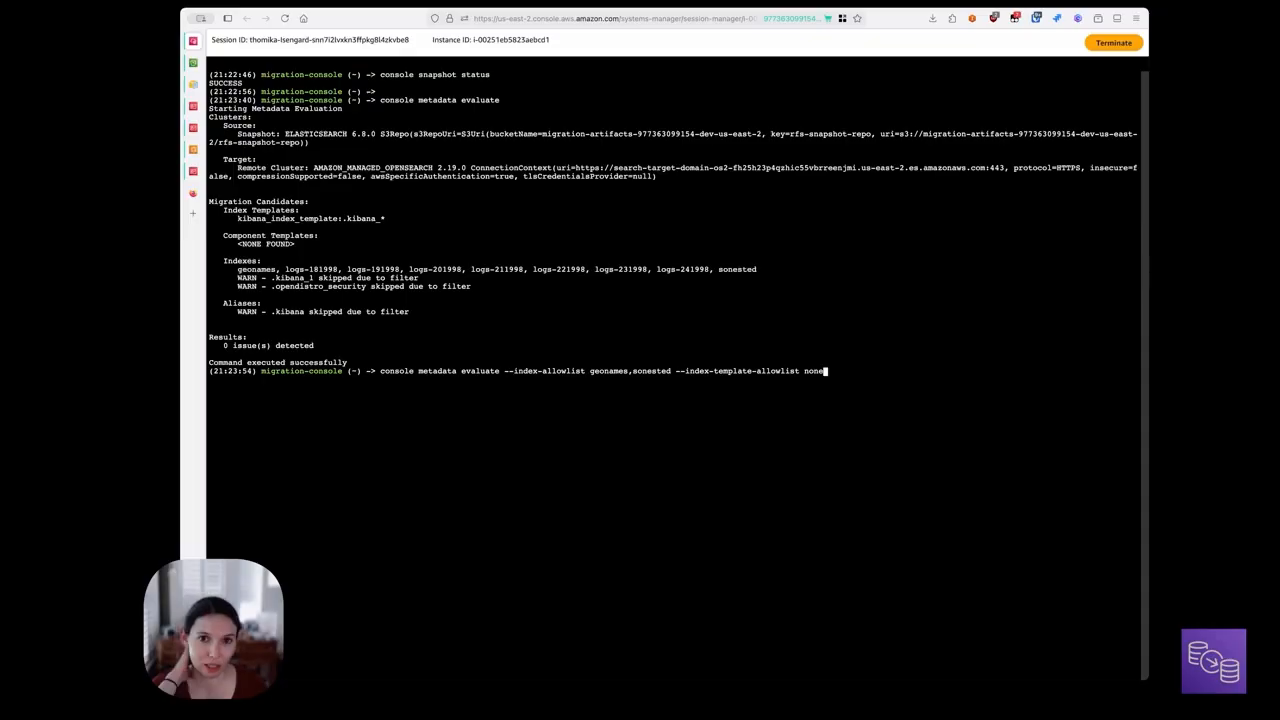
key("Return")
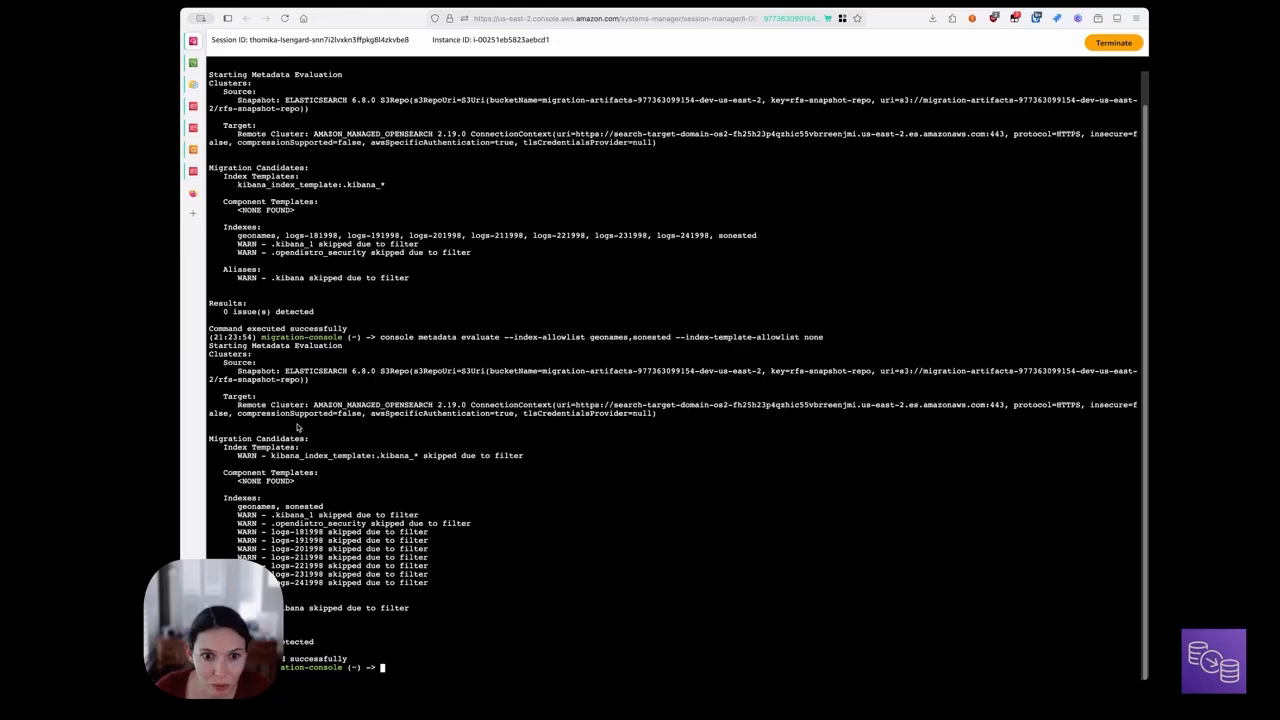
Step: Review the index templates and indexes skipped by the allowlist filters in the new evaluation output
left_click_drag(338, 438, 326, 462)
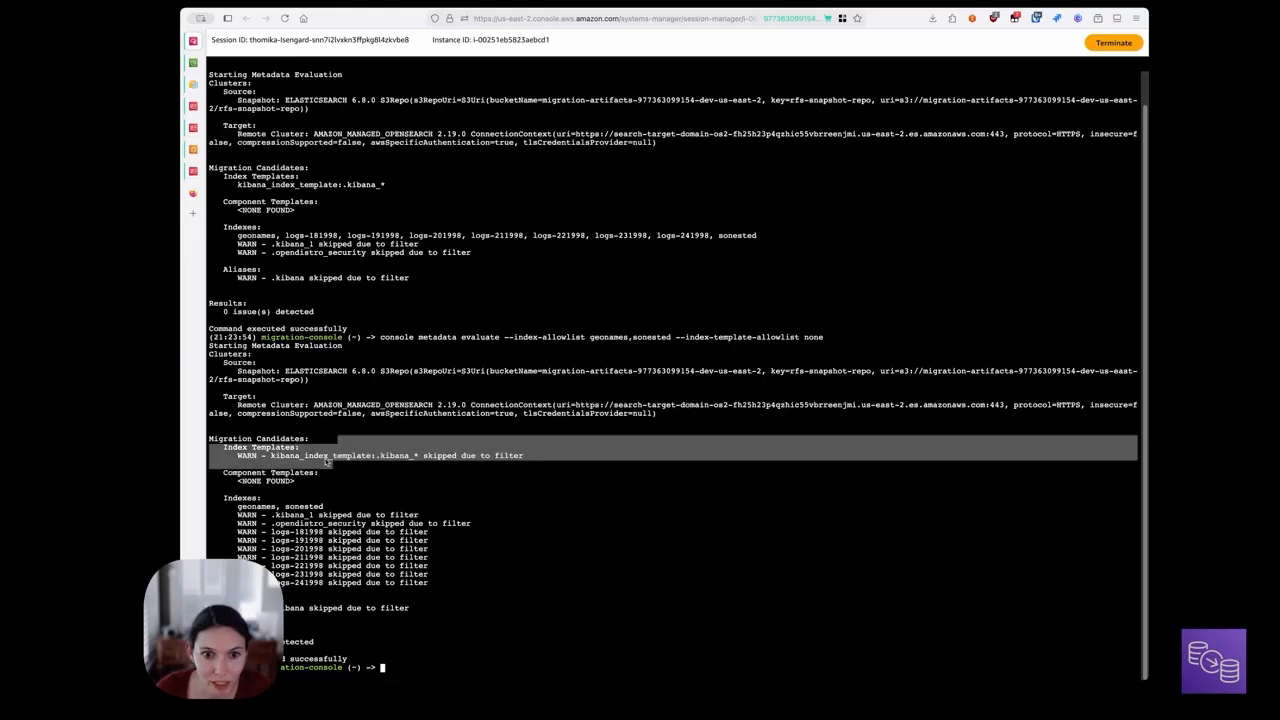
triple_click(264, 460)
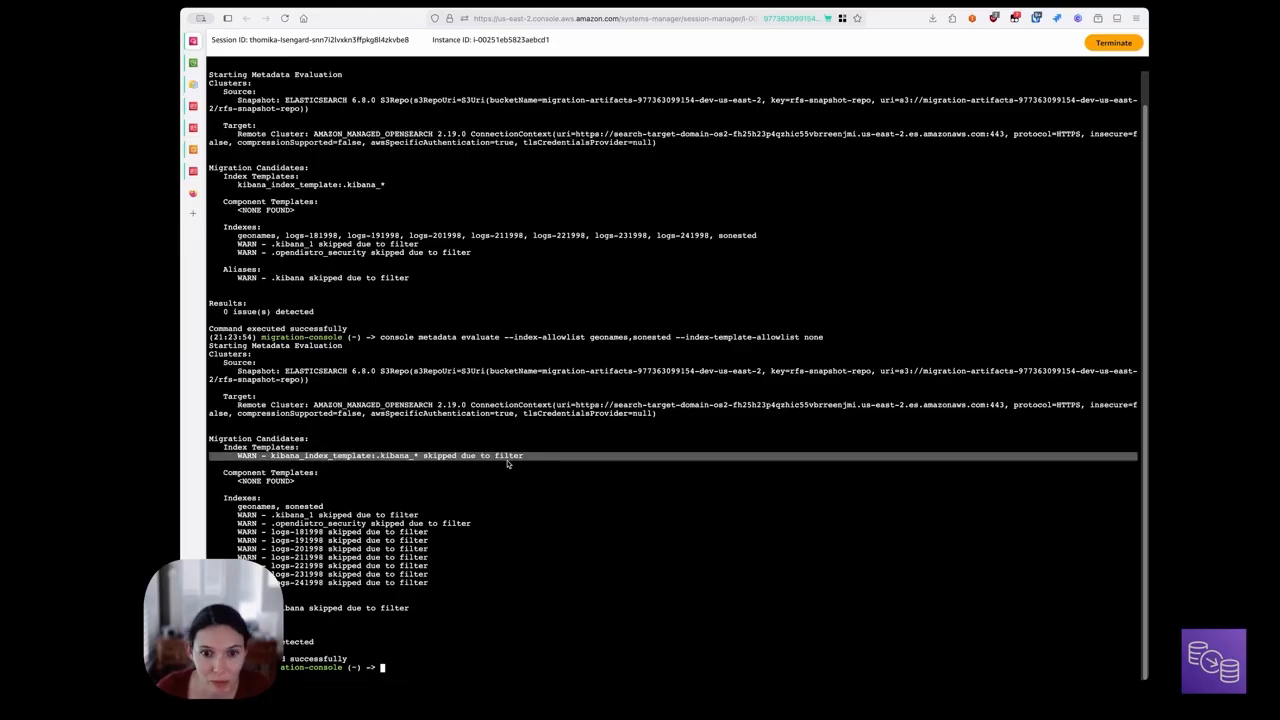
left_click_drag(327, 507, 414, 584)
left_click(413, 586)
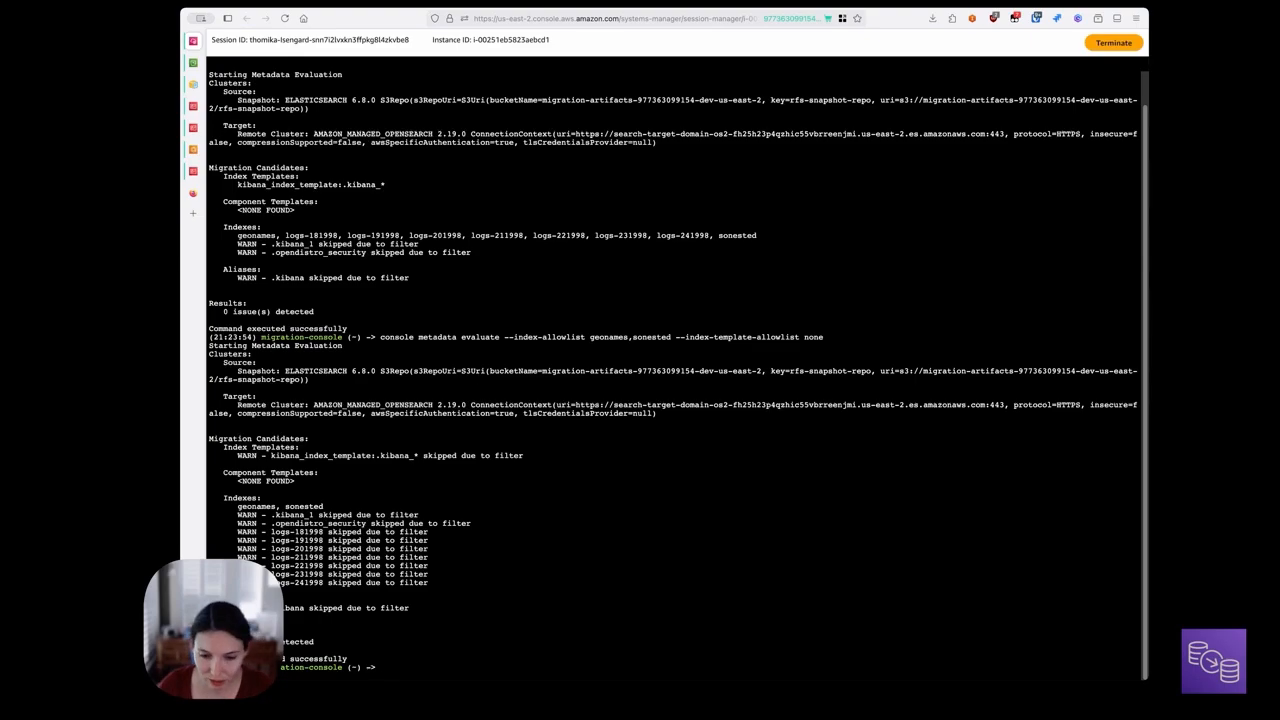
Step: List the indices on the source and target clusters by running console clusters cat-indices
key("Return")
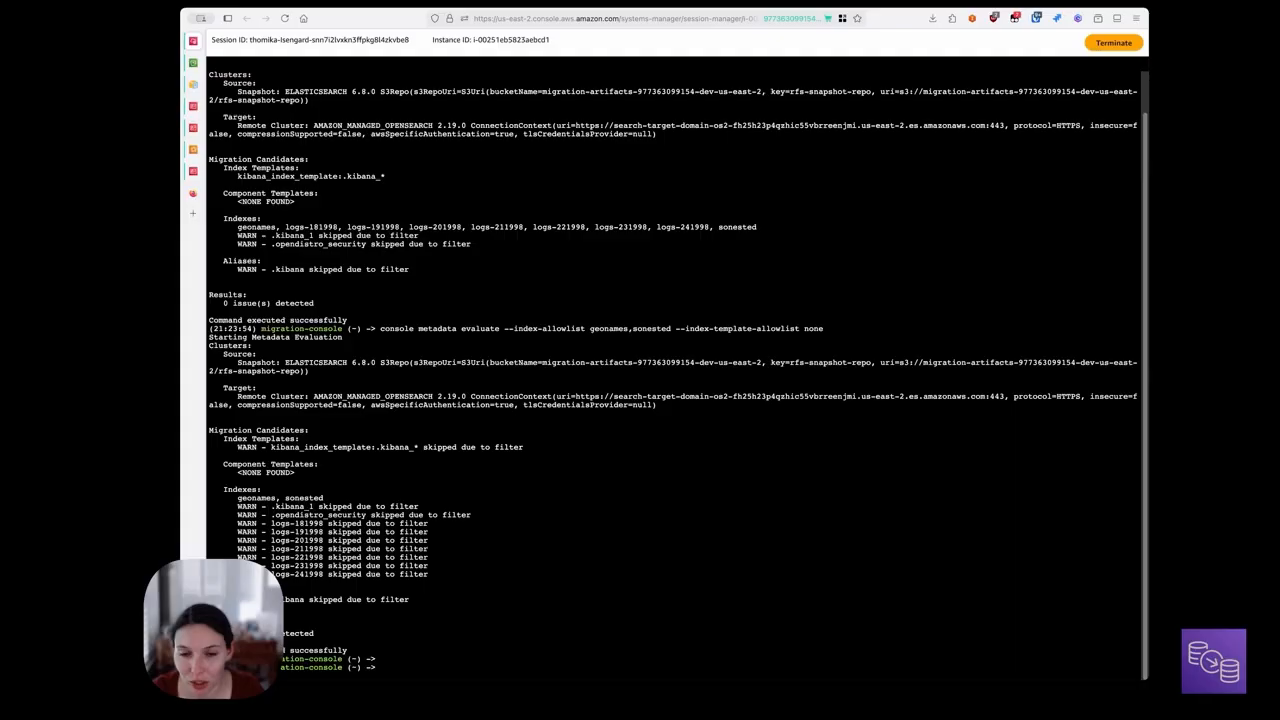
type("console clus")
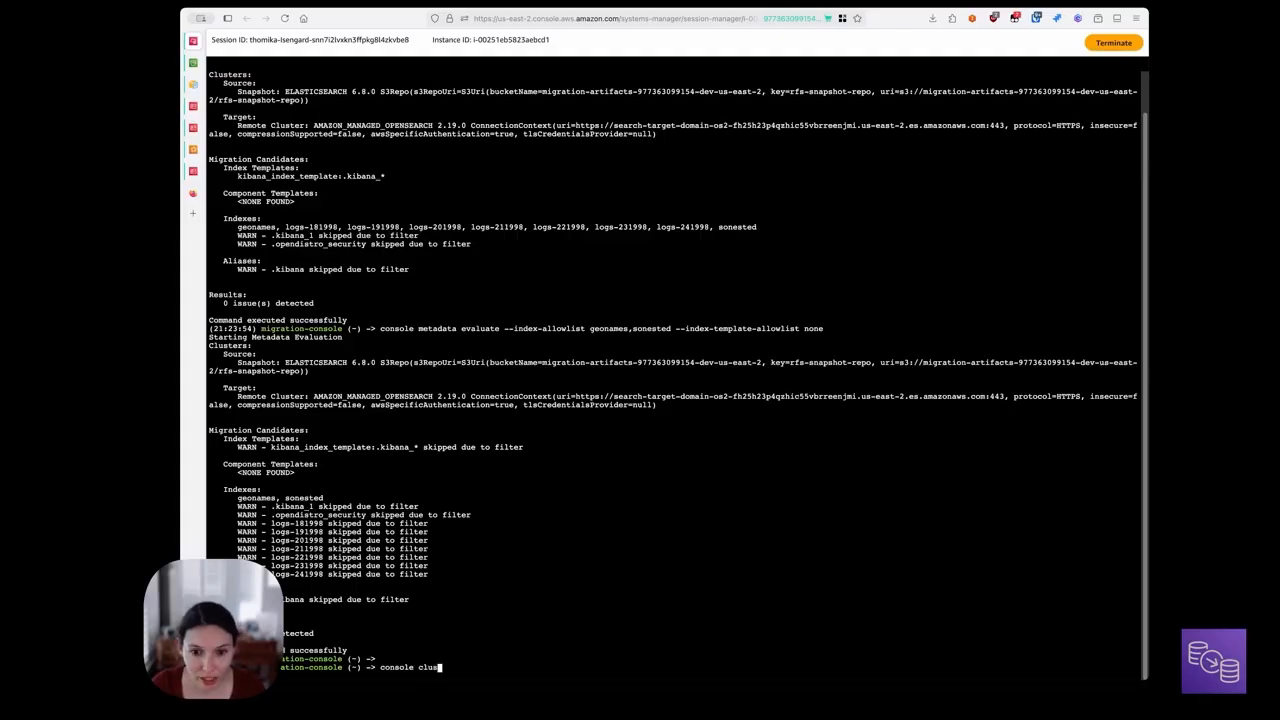
type("ters cat")
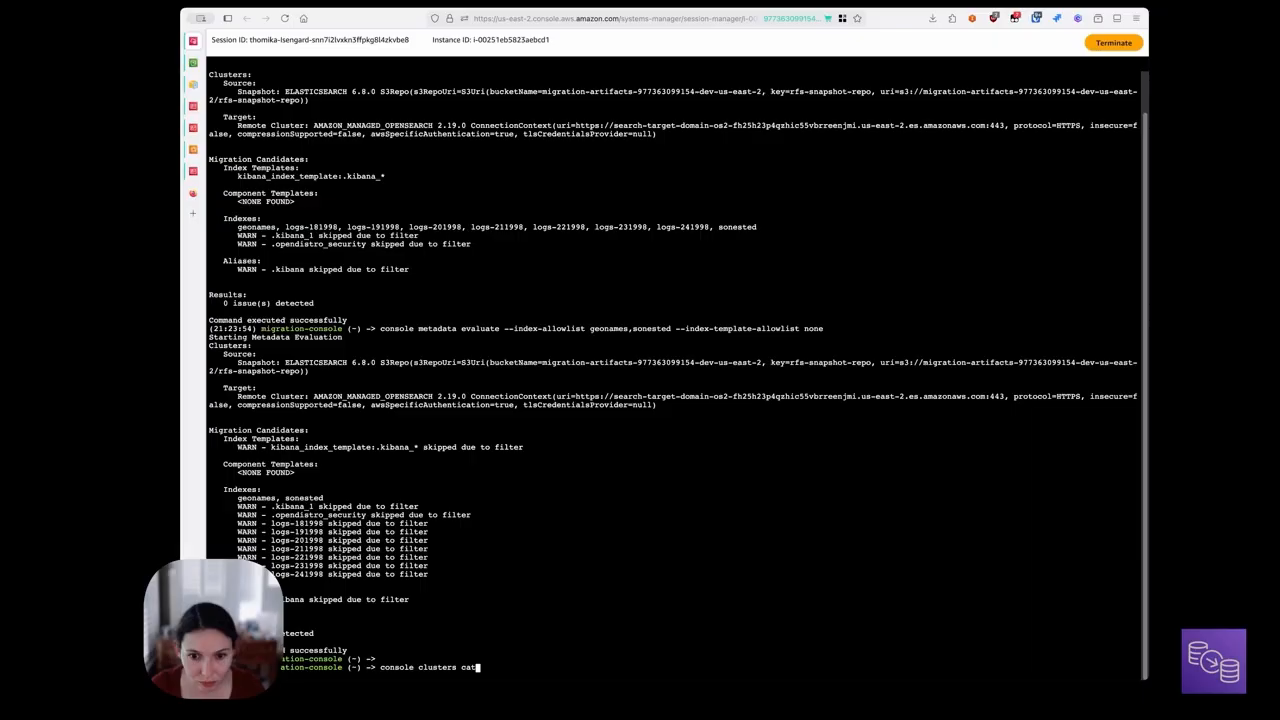
type("-indices")
key("Return")
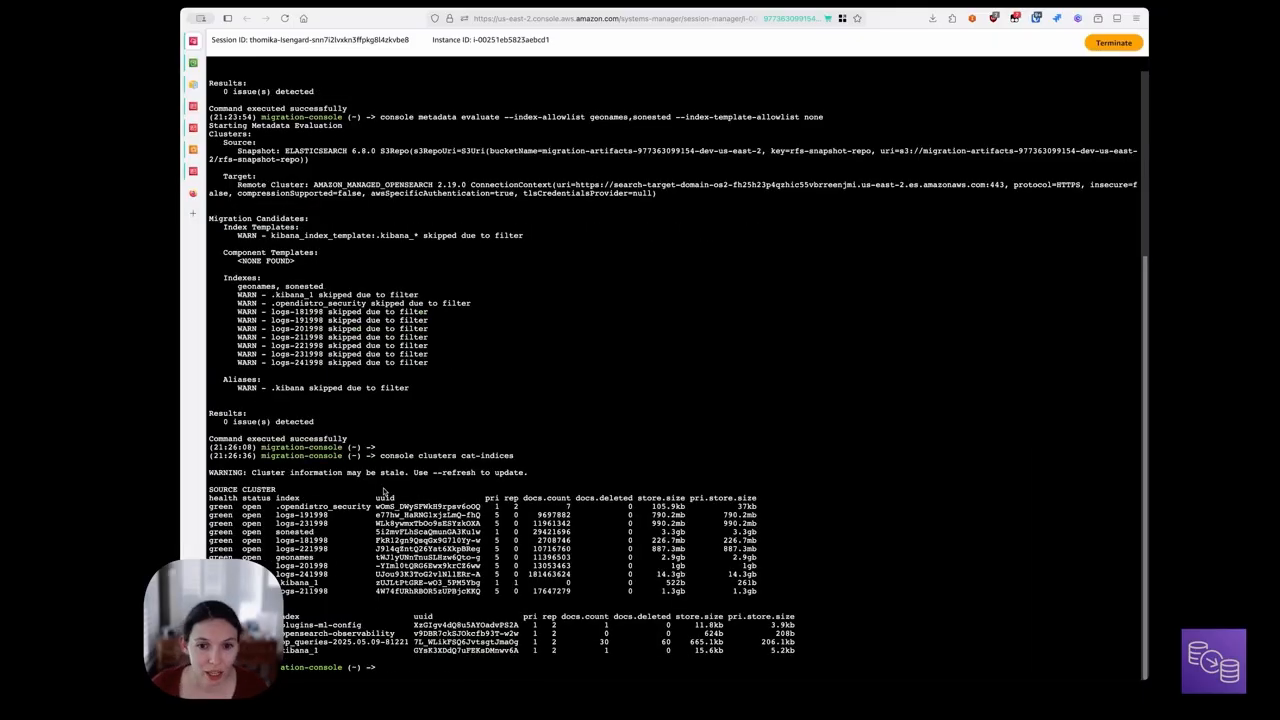
Step: Rework the filtered evaluate command, dropping its index allowlist, and migrate the metadata by running console metadata migrate --index-template-allowlist none
left_click_drag(419, 117, 500, 118)
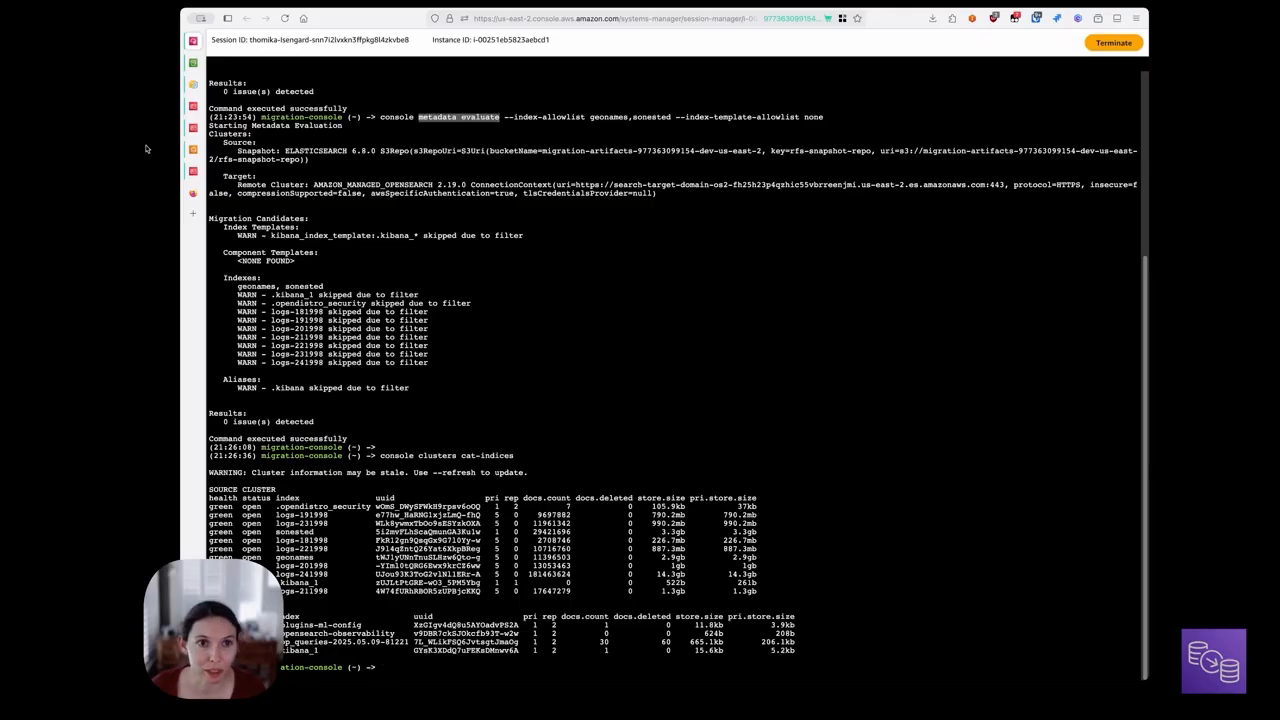
key("Return")
key("Return")
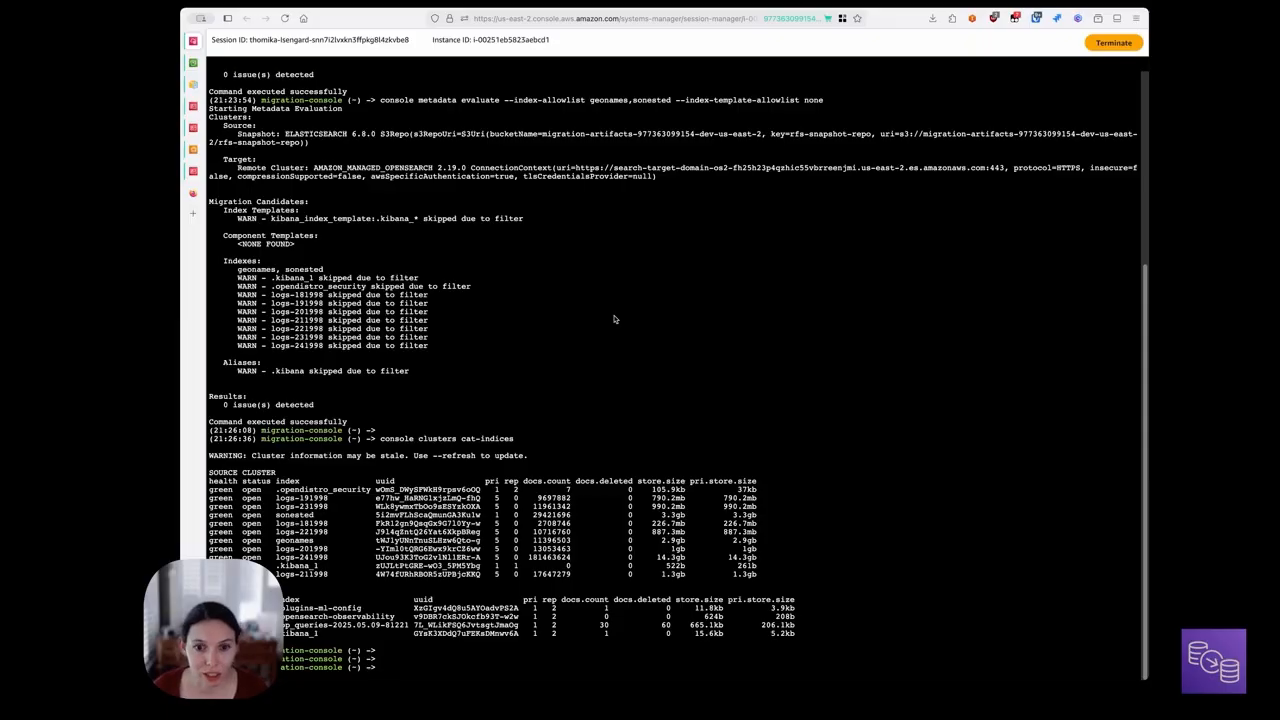
type("console metadata evaluate --index-allowlist geonames,sonested --index-template-allowlist none")
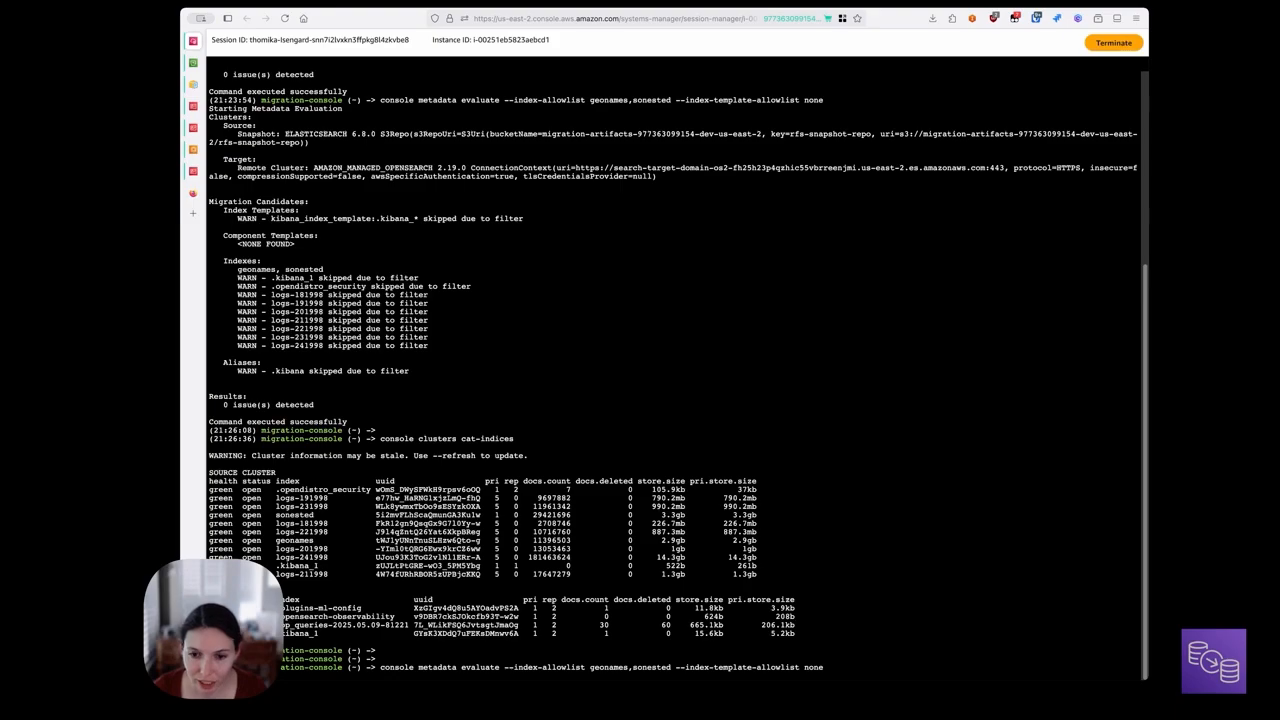
key("Left")
key("Left")
key("Left")
key("Left")
key("Left")
key("Left")
key("Left")
key("Left")
key("Left")
key("Left")
key("Left")
key("Left")
key("Left")
key("Left")
key("Left")
key("Left")
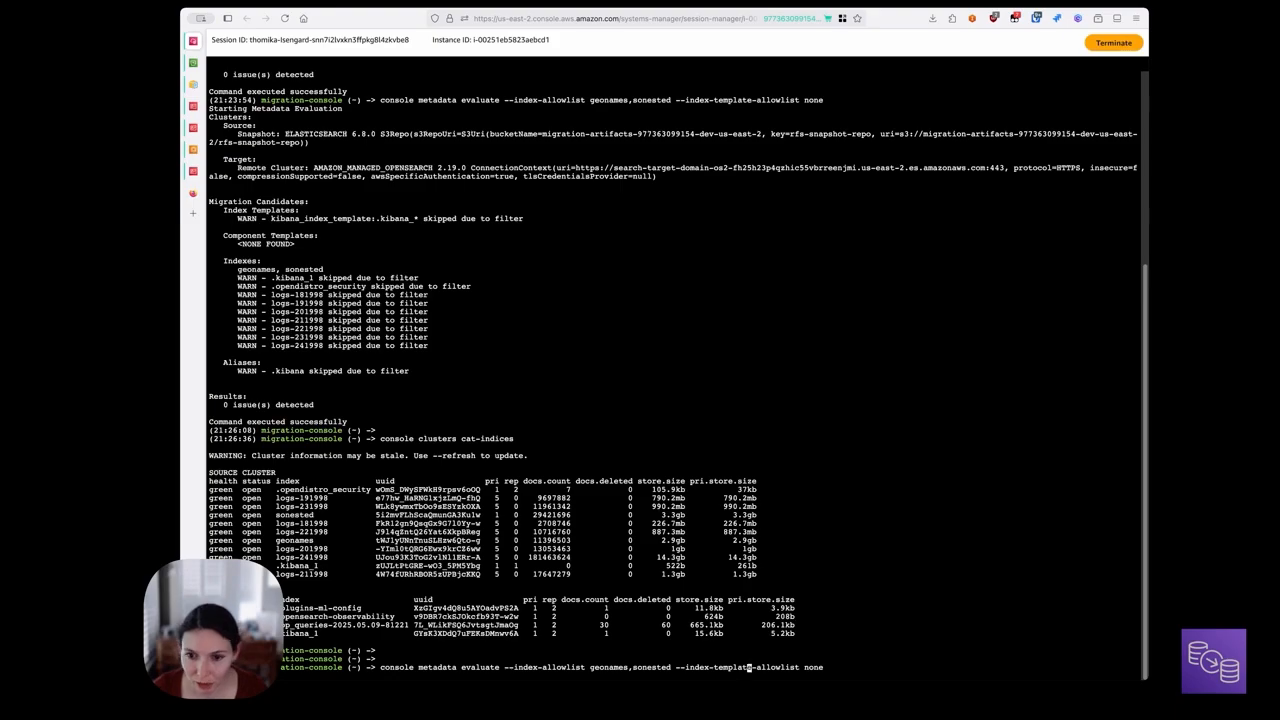
key("Left")
key("Left")
key("Left")
key("Left")
key("Left")
key("Left")
key("Left")
key("Left")
key("Left")
key("Left")
key("Left")
key("Left")
key("Left")
key("Left")
key("Left")
key("Left")
key("ctrl+w")
key("ctrl+w")
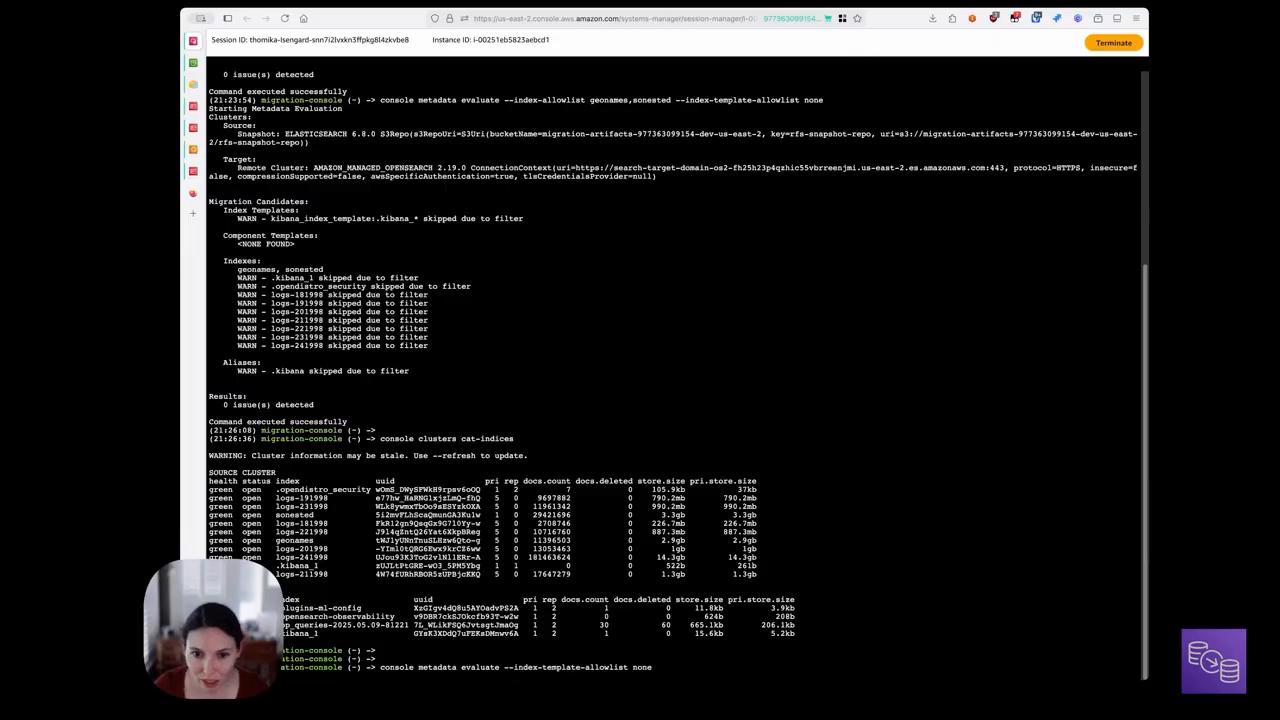
key("ctrl+w")
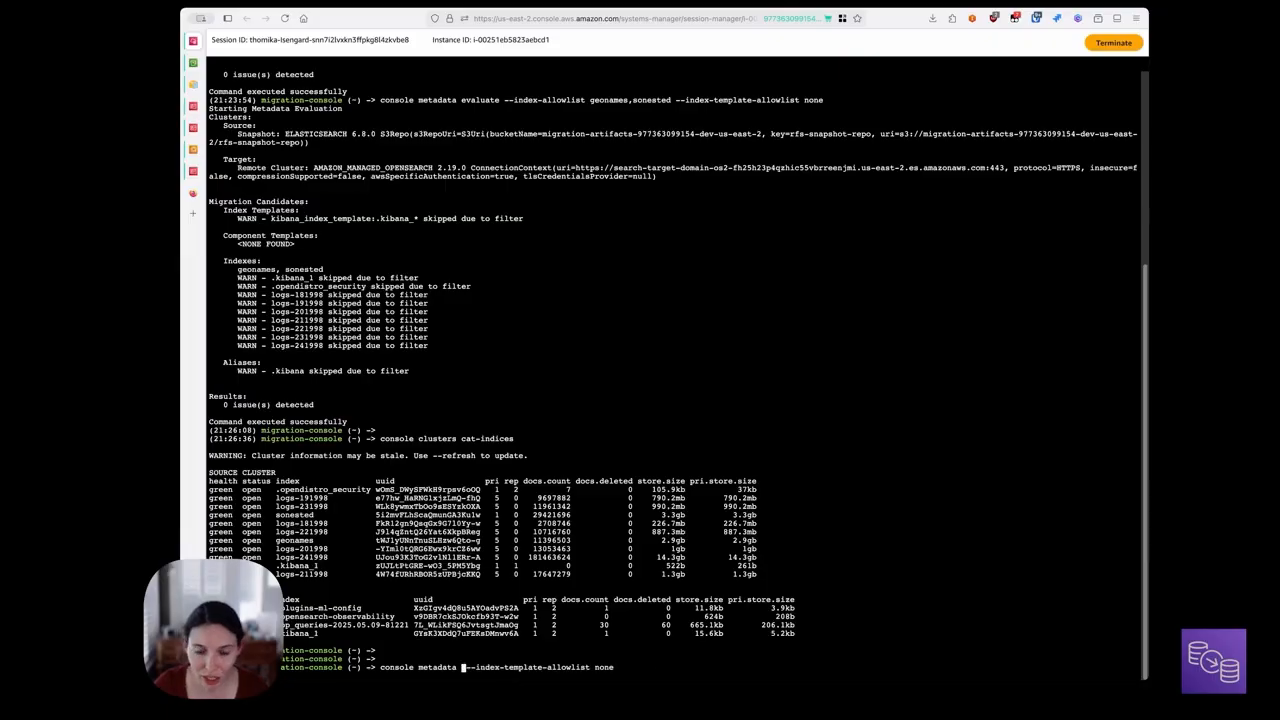
type("migrate")
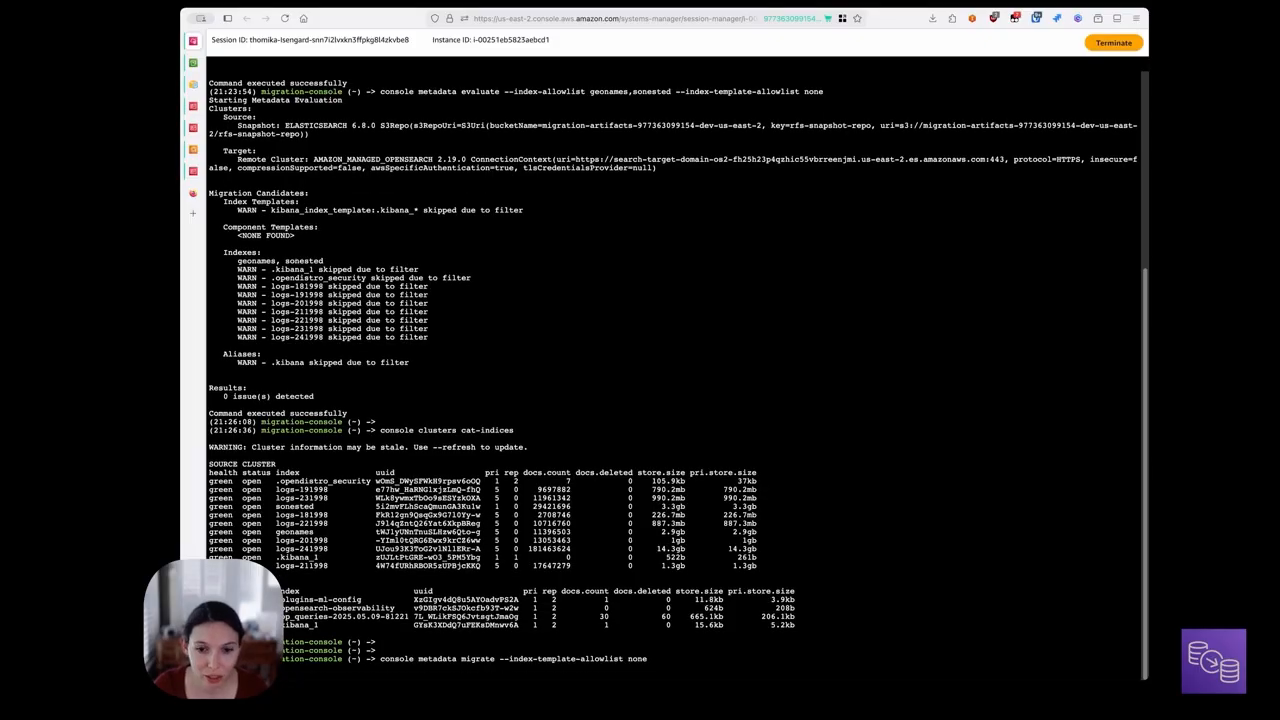
key("Return")
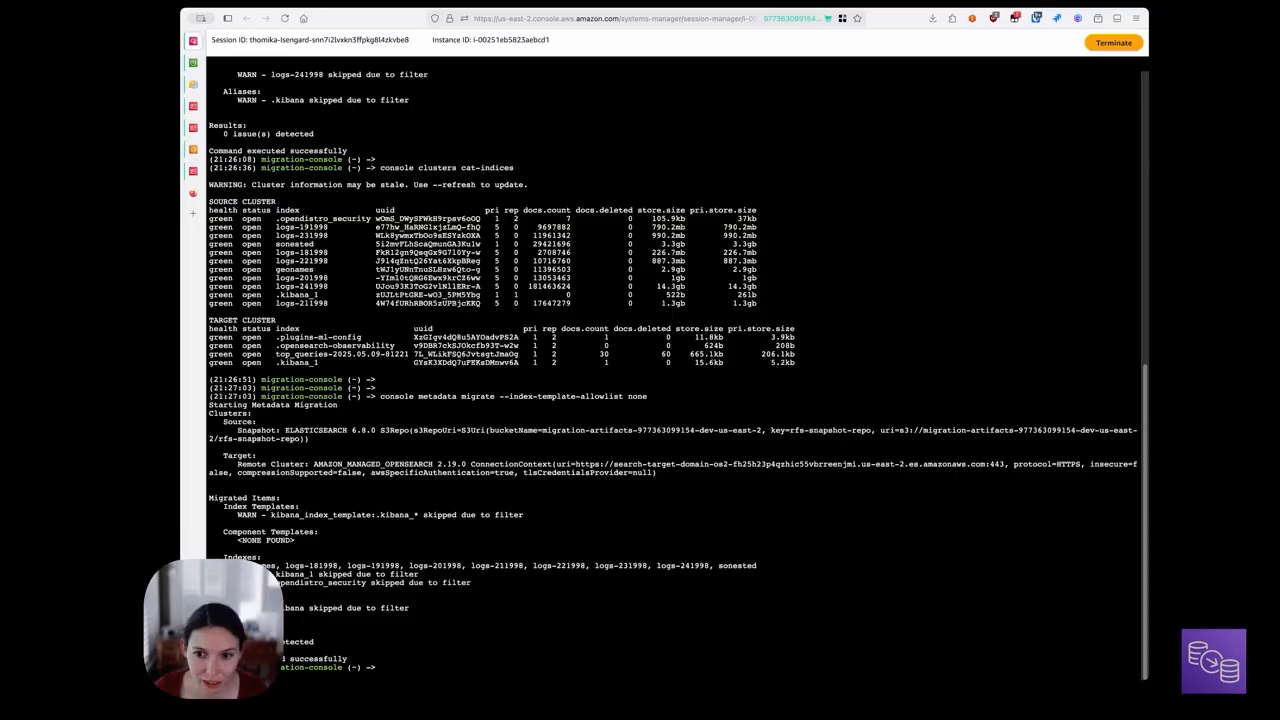
Step: Review the migrated items, then list both clusters' indices by running console clusters cat-indices and inspect the target cluster's list
triple_click(228, 498)
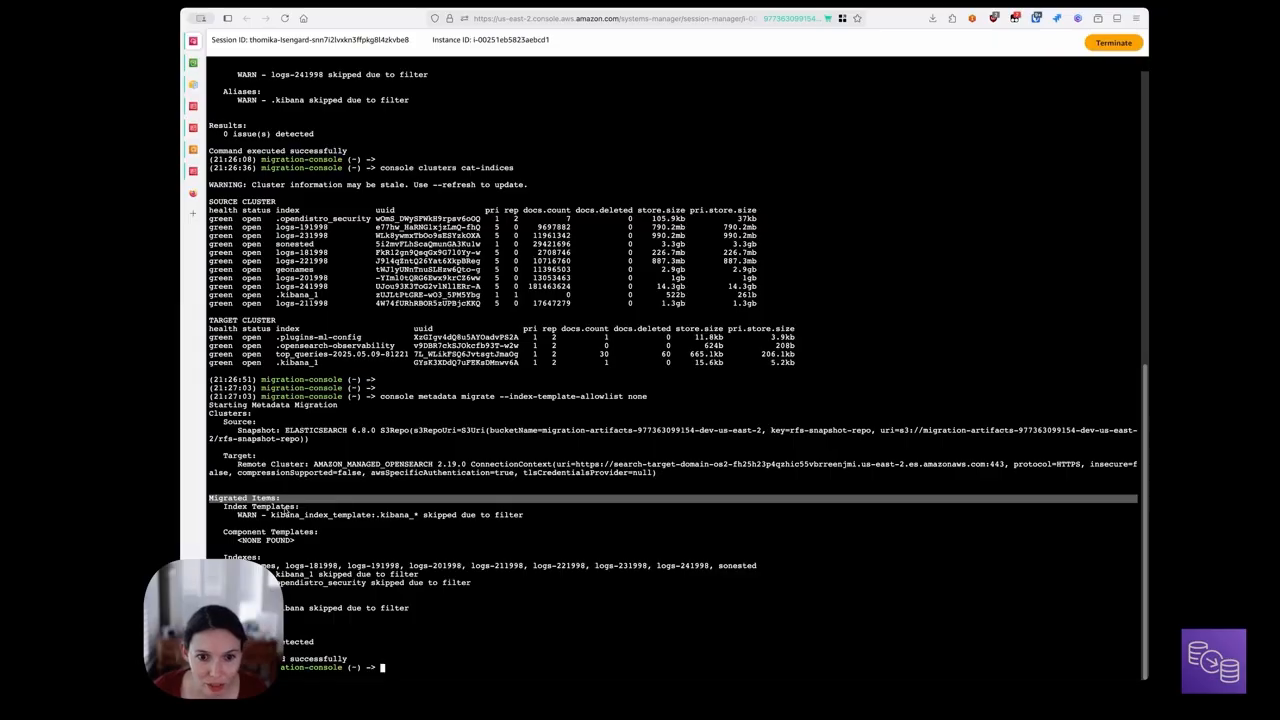
left_click(286, 511)
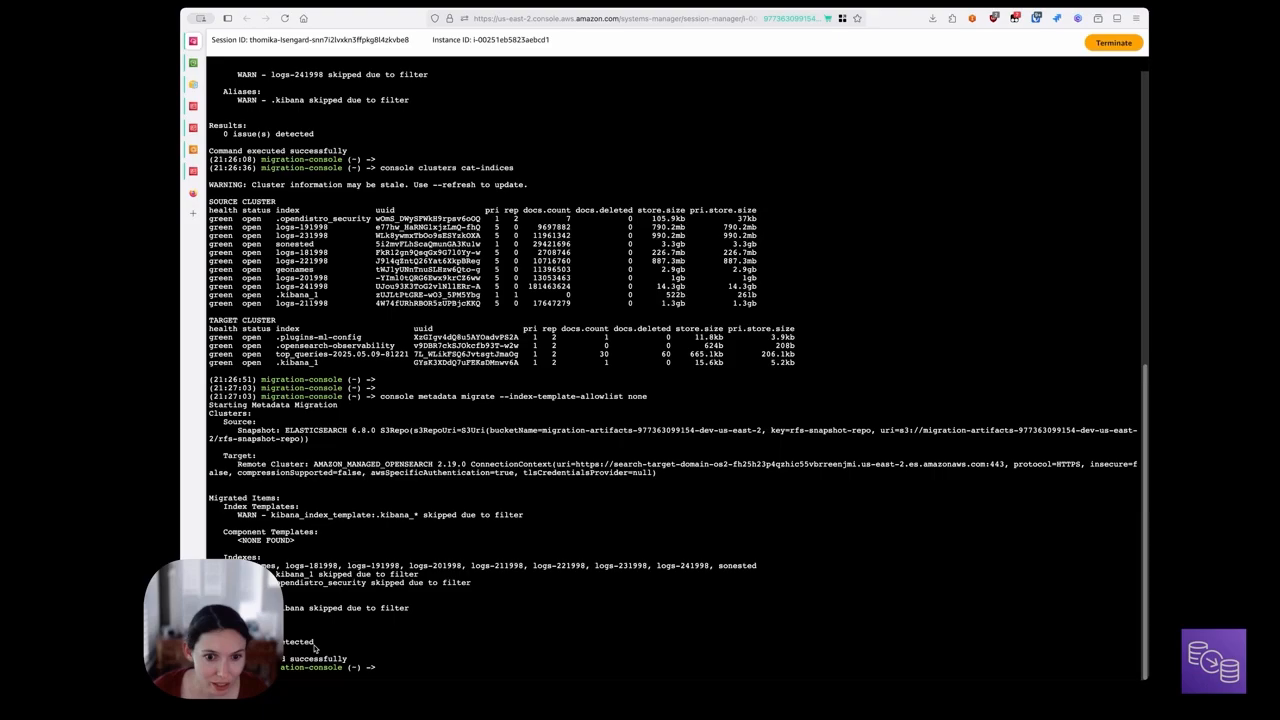
type("console ")
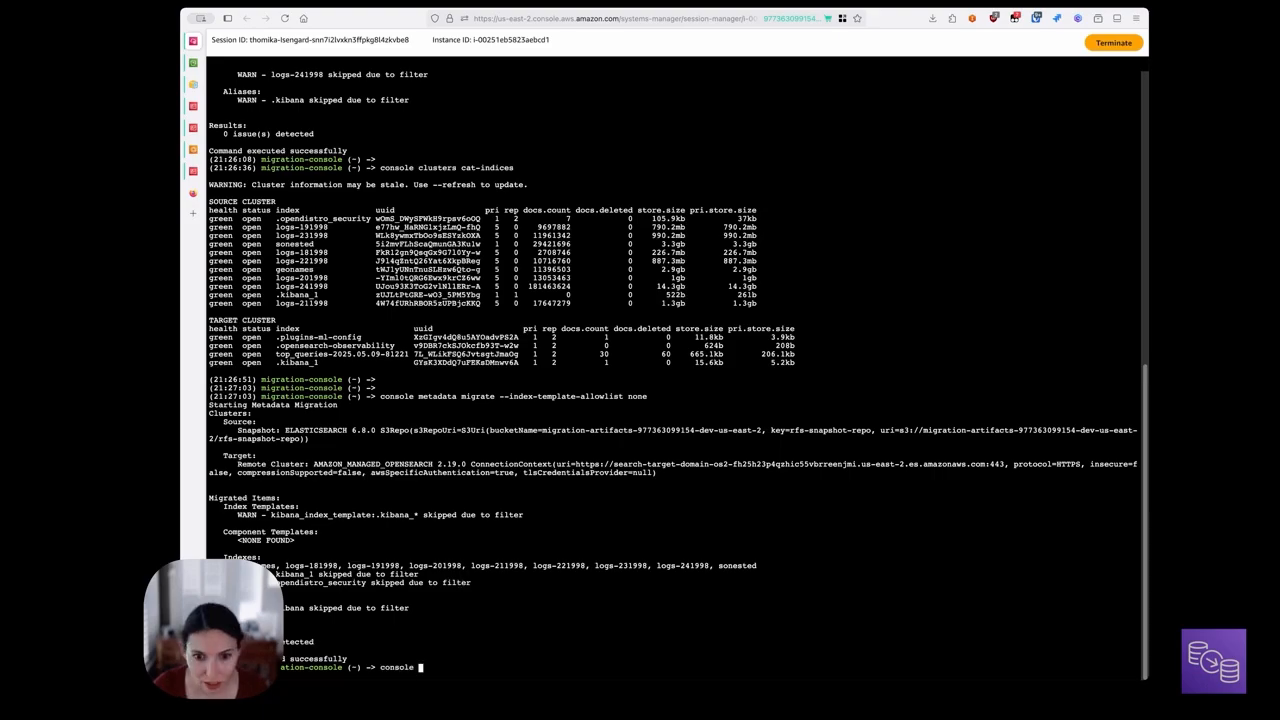
type("clusters c")
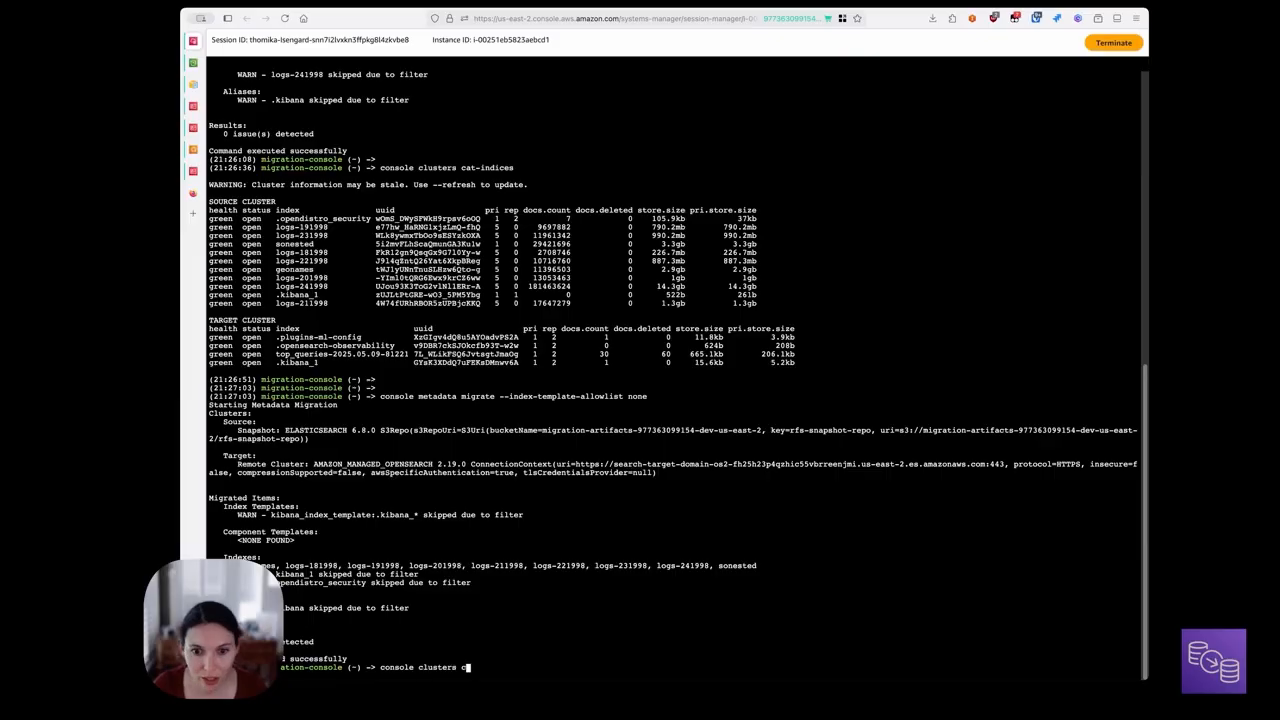
type("at-indices")
key("Return")
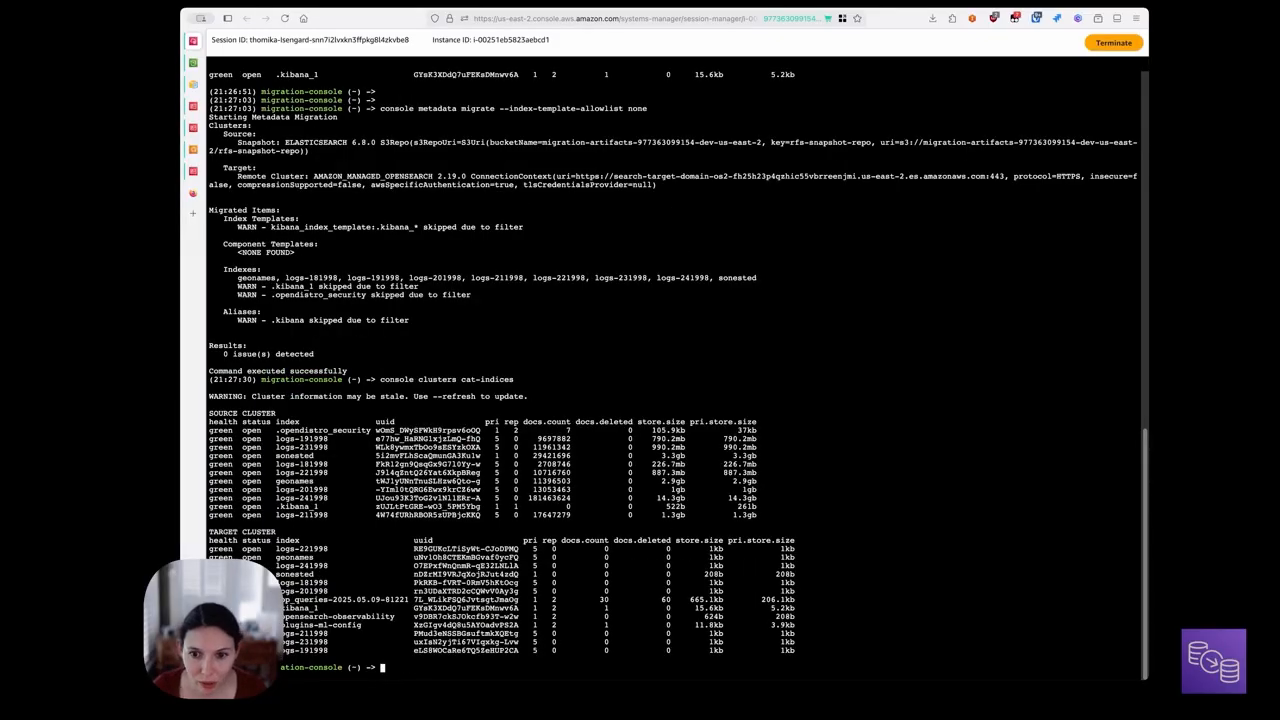
left_click_drag(209, 530, 510, 644)
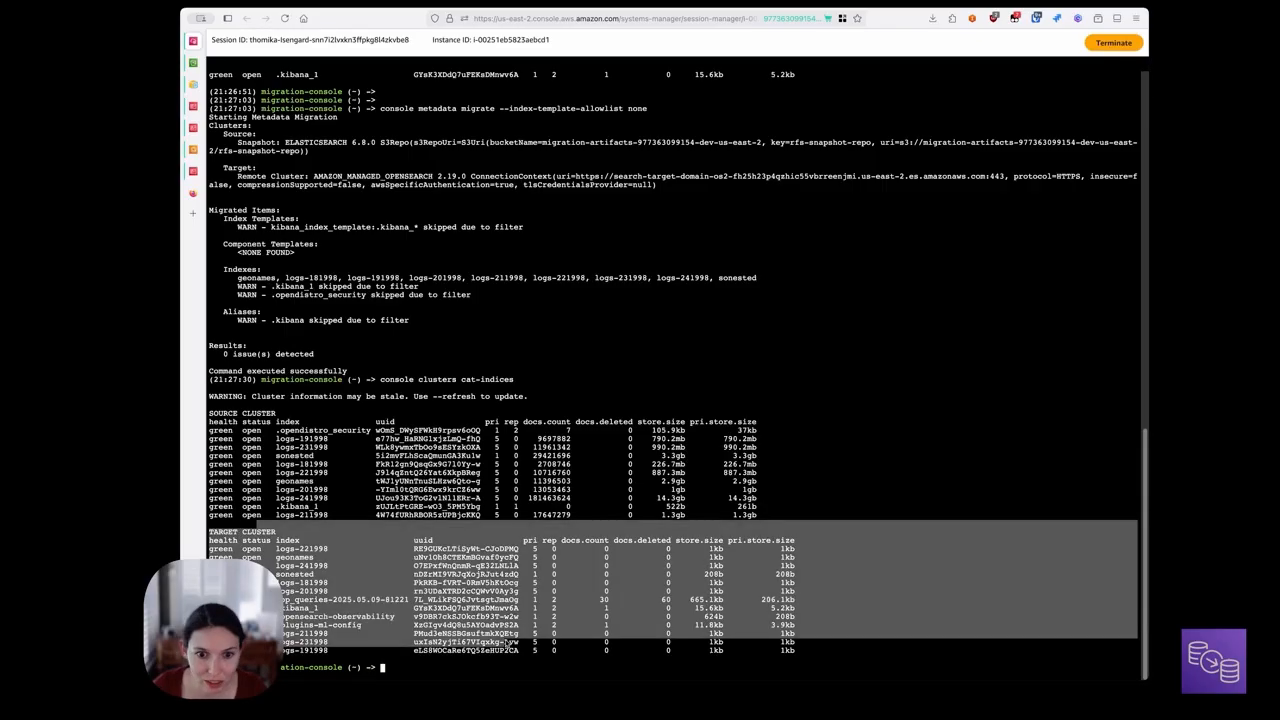
left_click(268, 441)
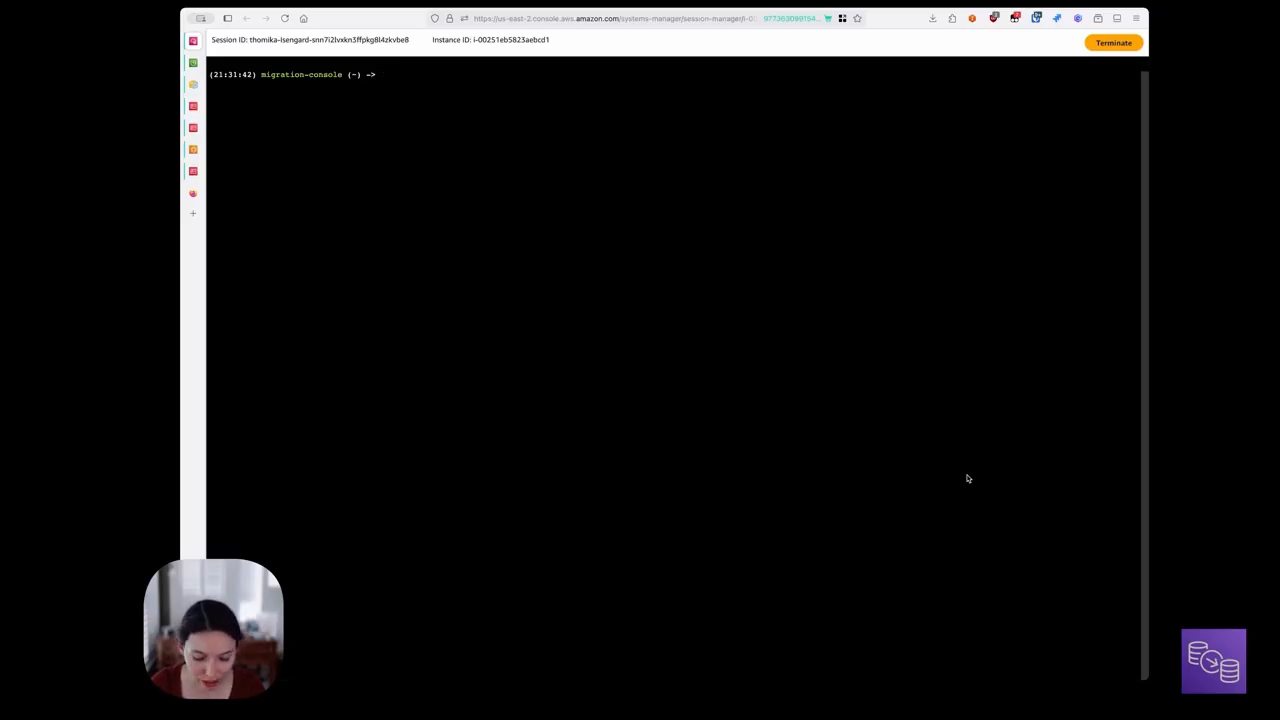
Step: Open the metadata migration log metadata2025-05-09_21-27-23-%i.log from the metadata folder under /shared-logs-output/migration-console-default with less
type("c")
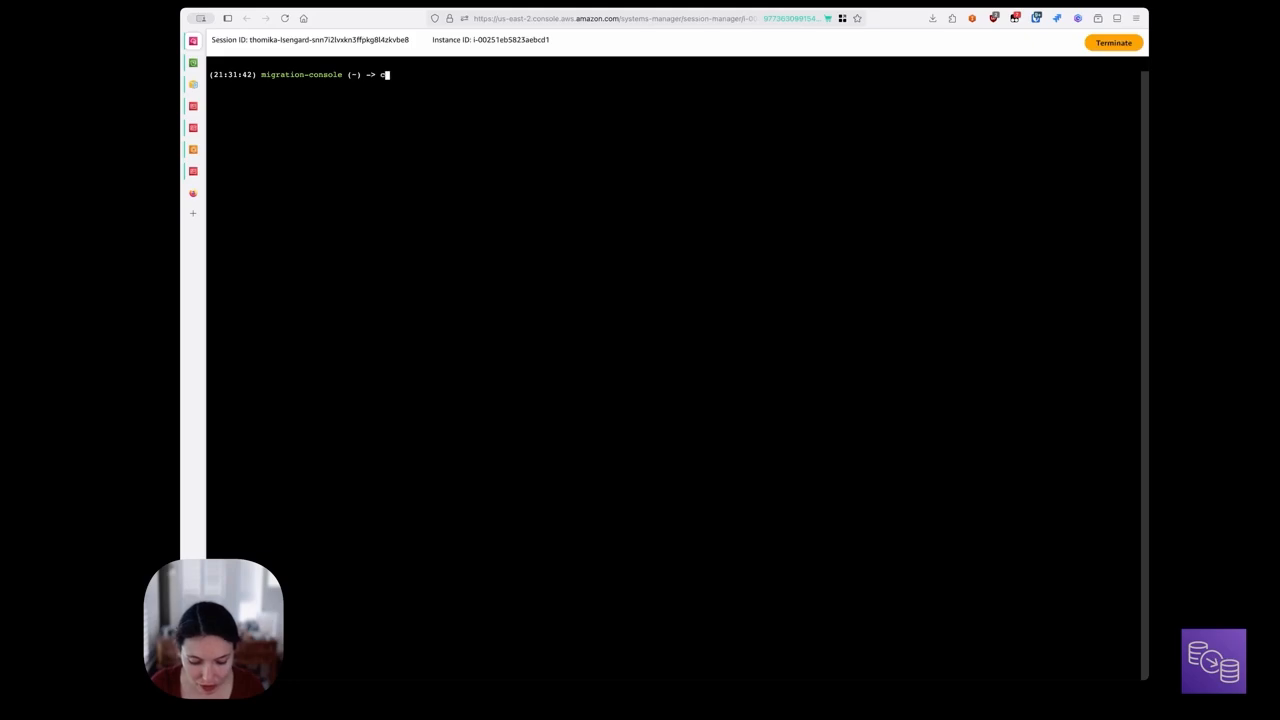
key("BackSpace")
type("less /sha")
key("Tab")
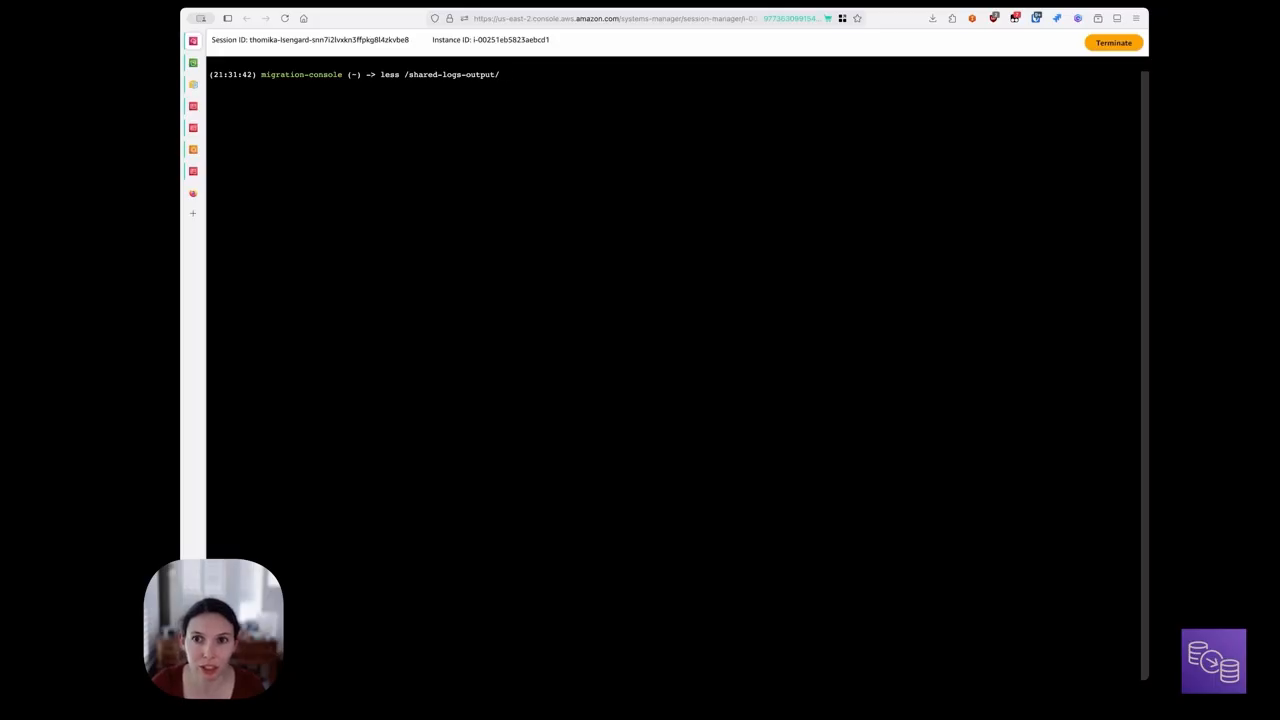
key("Tab")
key("Tab")
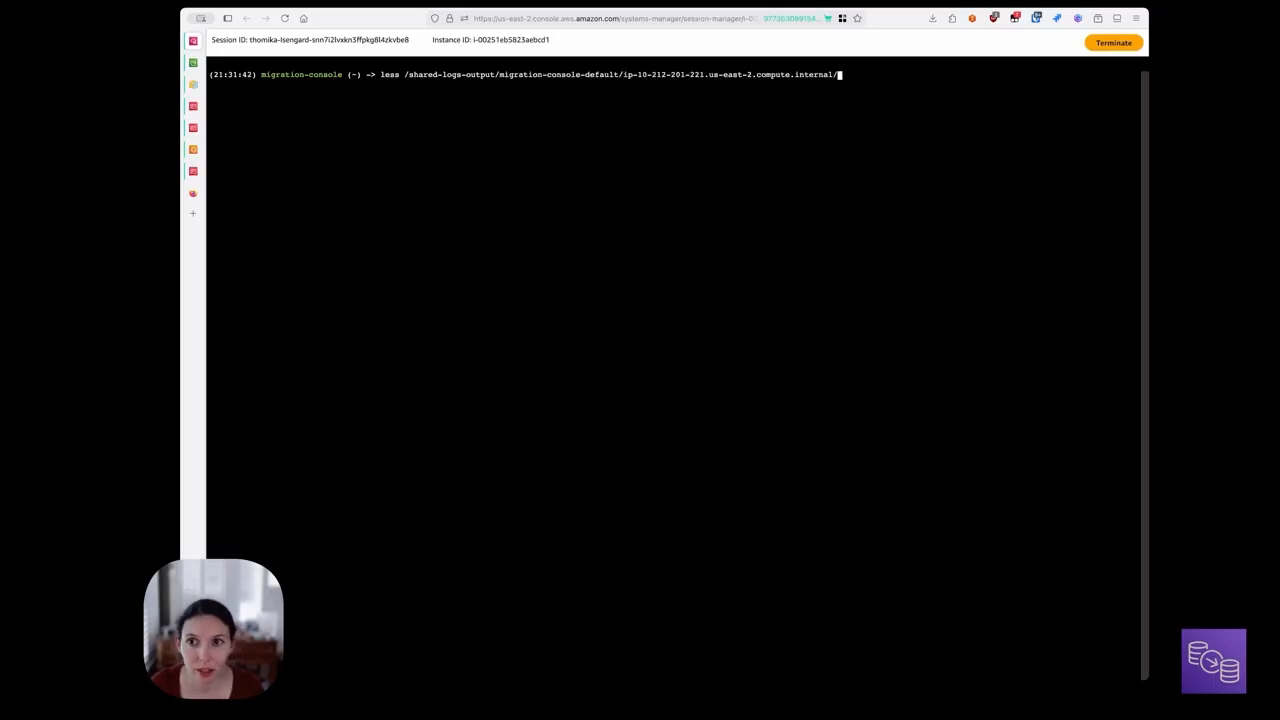
type("me")
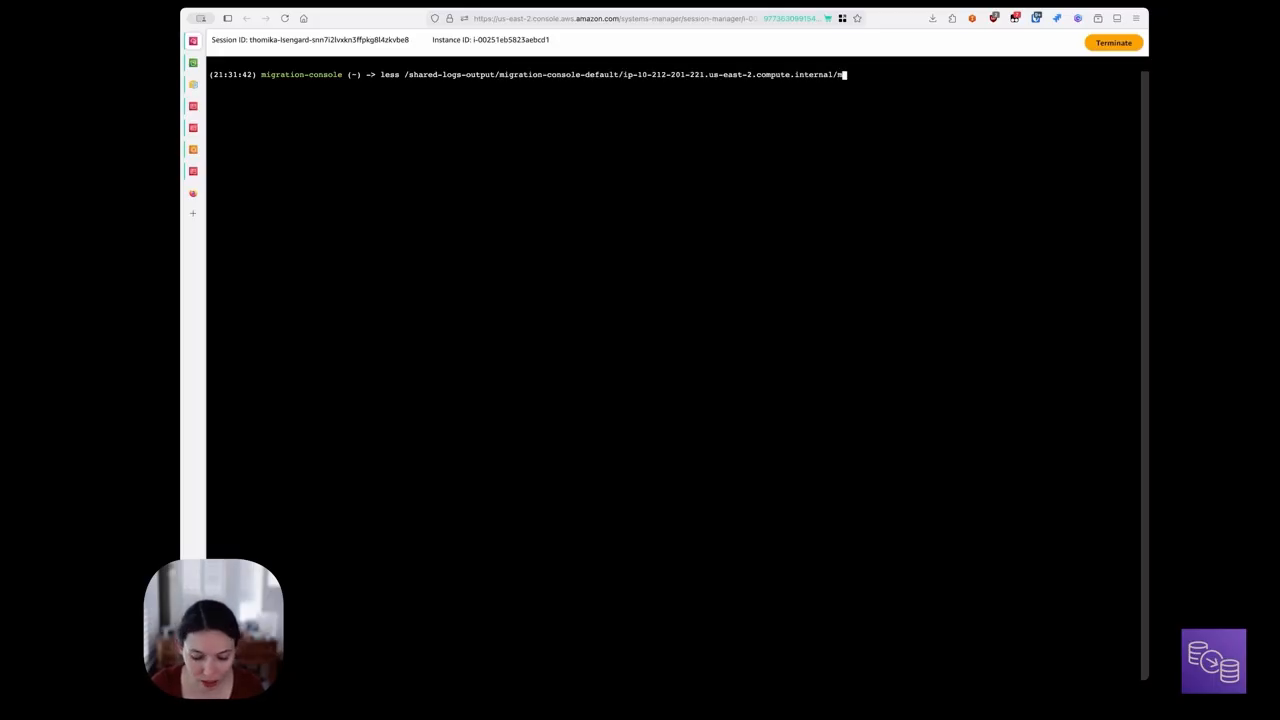
key("Tab")
type("/")
key("Tab")
key("Tab")
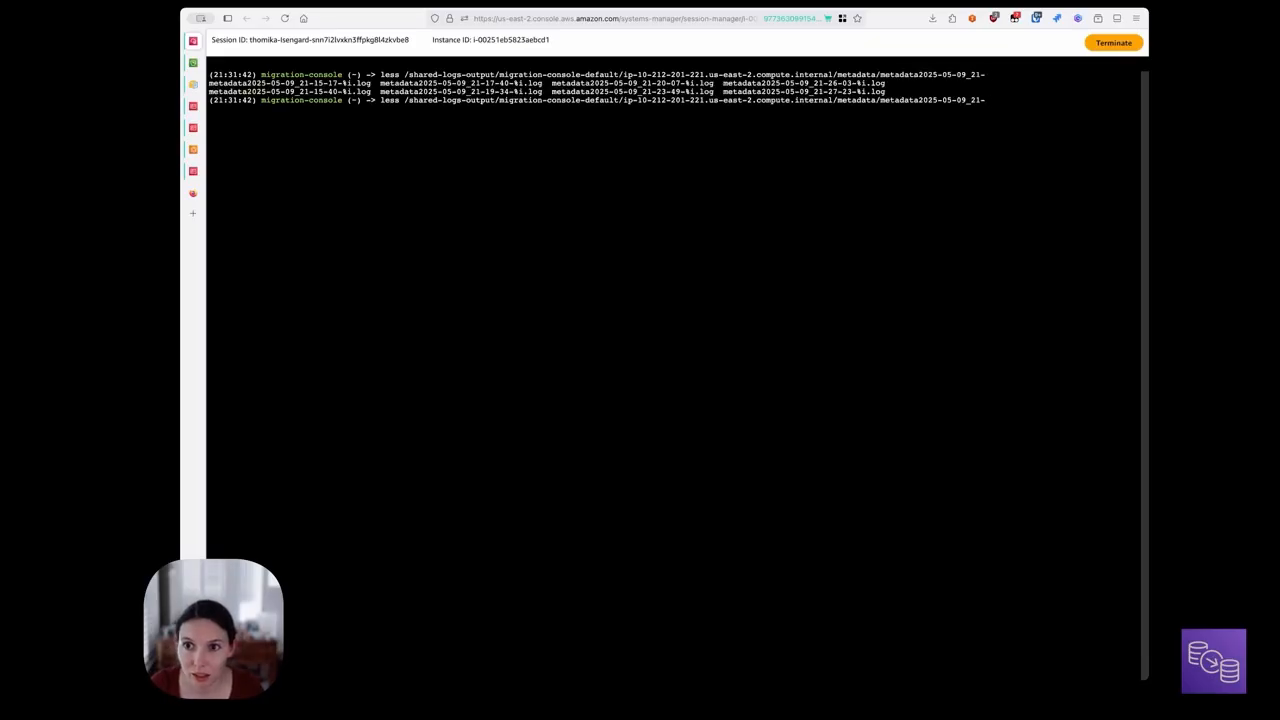
type("27")
key("Tab")
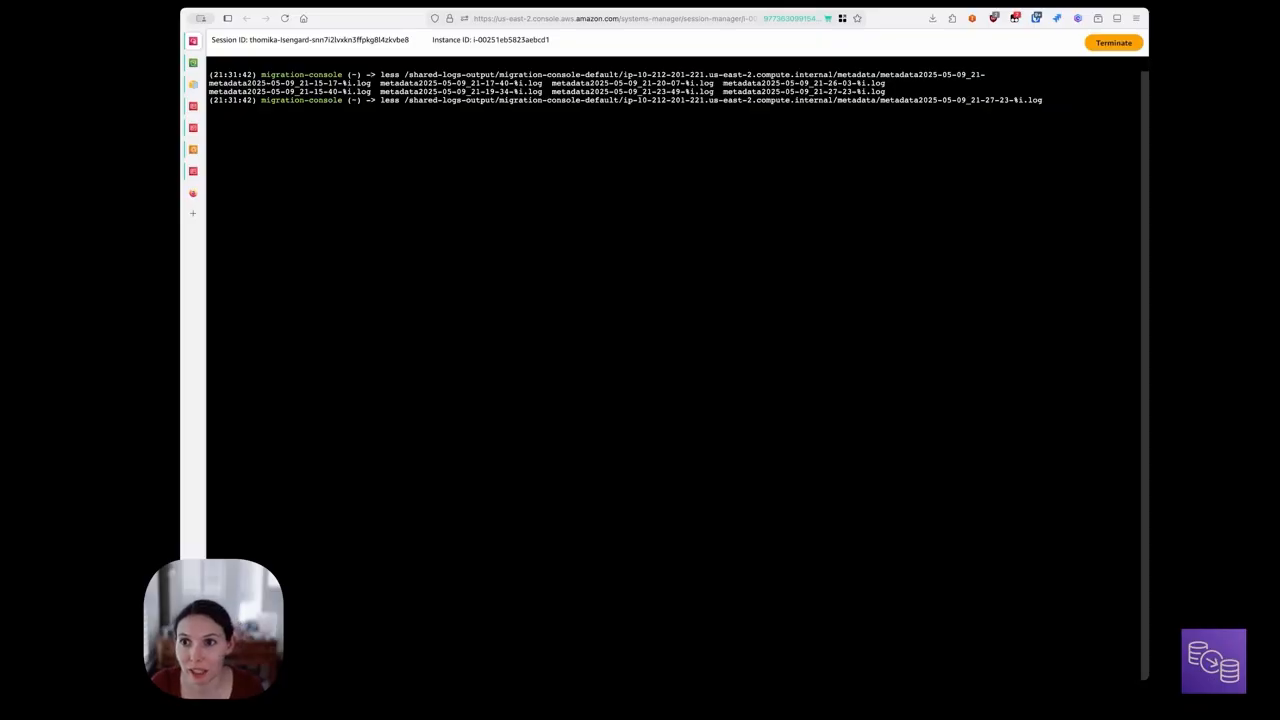
key("Return")
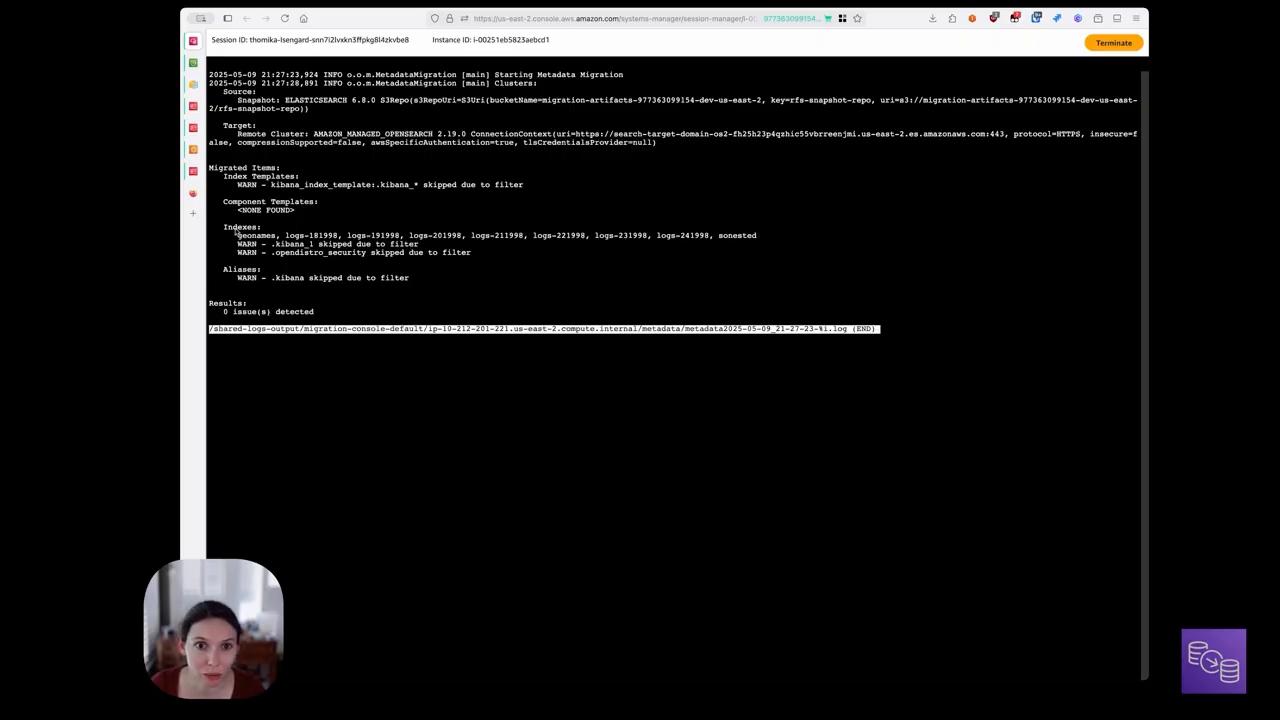
Step: Review the migrated and skipped indexes and aliases recorded in the log, and exit the log viewer
left_click_drag(218, 221, 257, 261)
left_click(357, 265)
left_click_drag(357, 265, 217, 222)
left_click(352, 232)
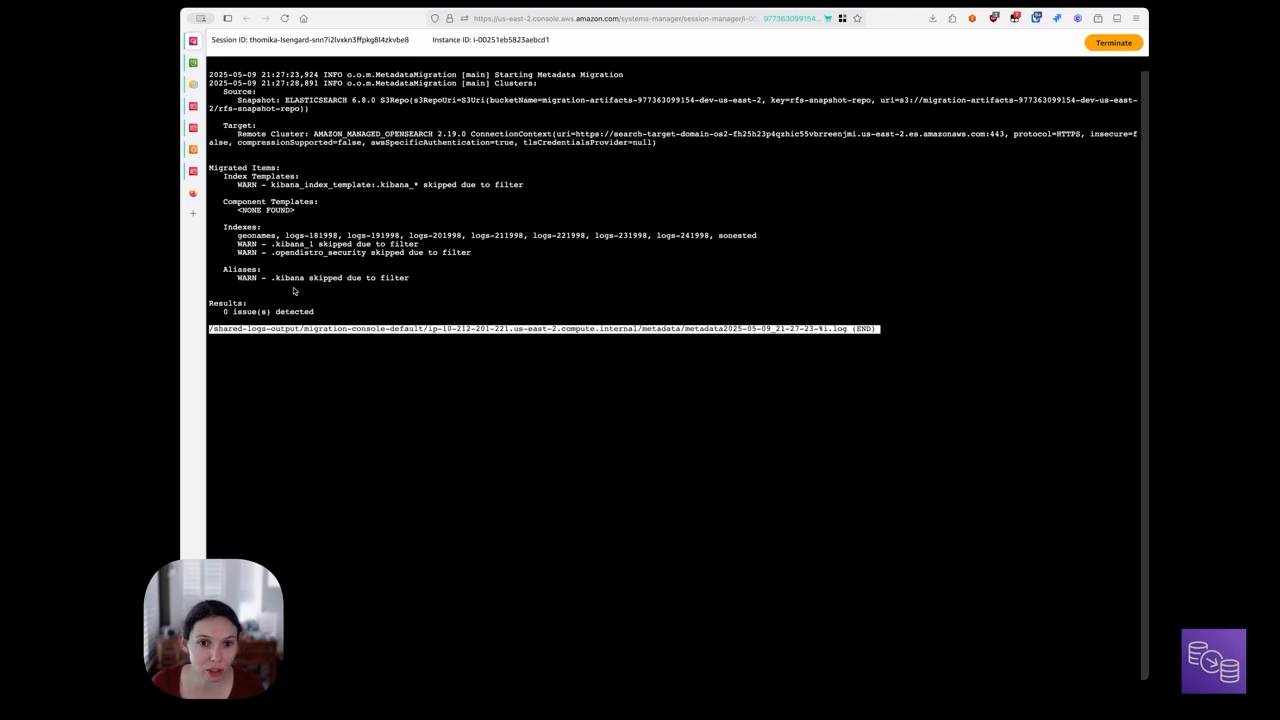
key("q")
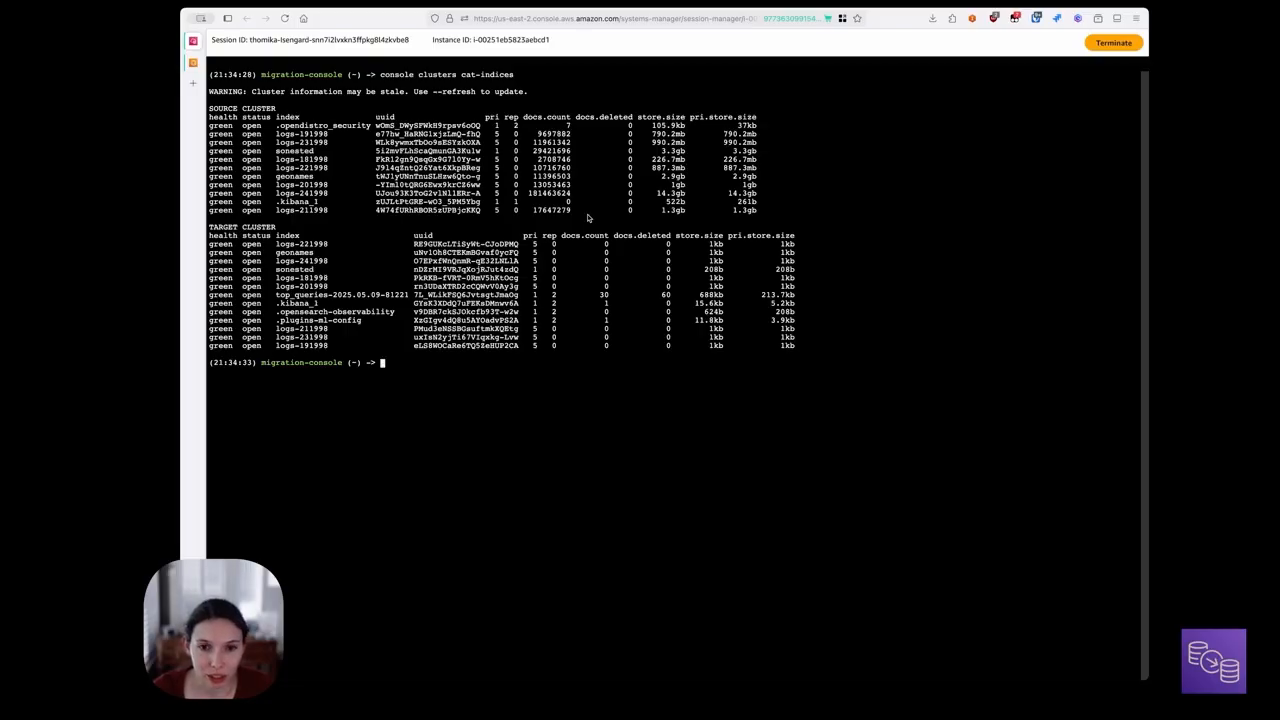
Step: Start the document backfill by running console backfill start, and check the desired worker count in its output
type("console ")
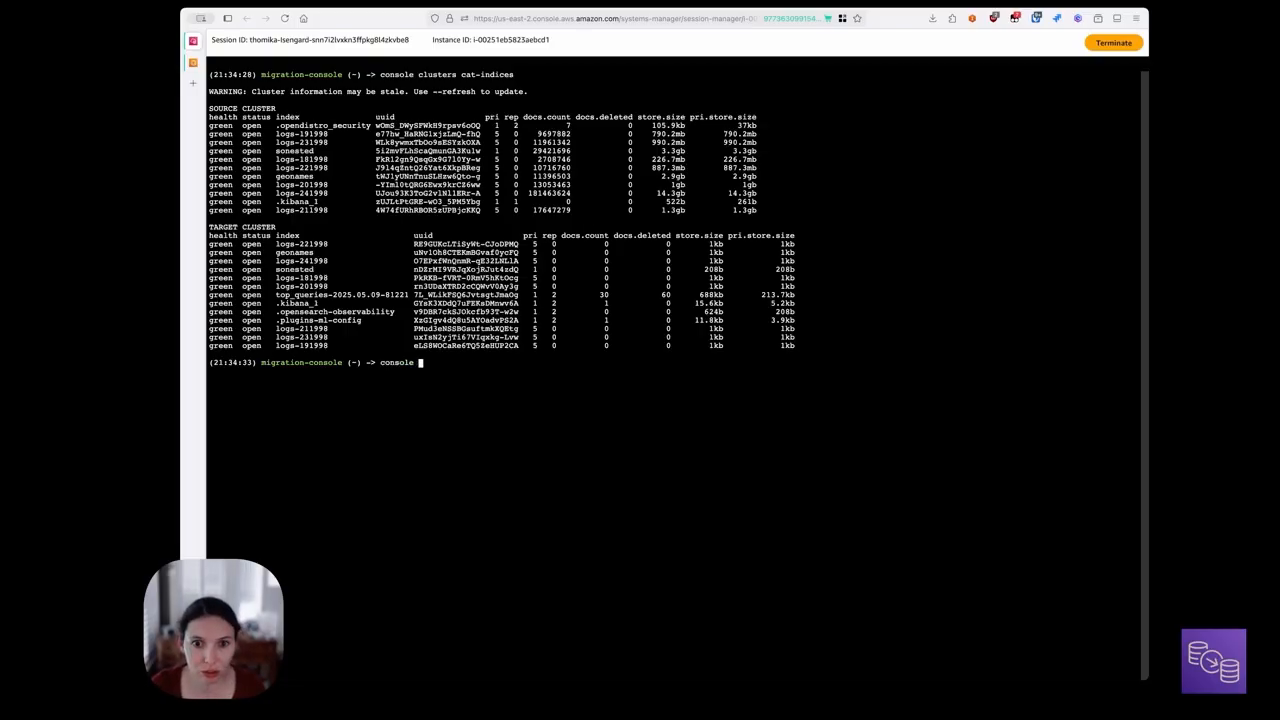
type("backfill start")
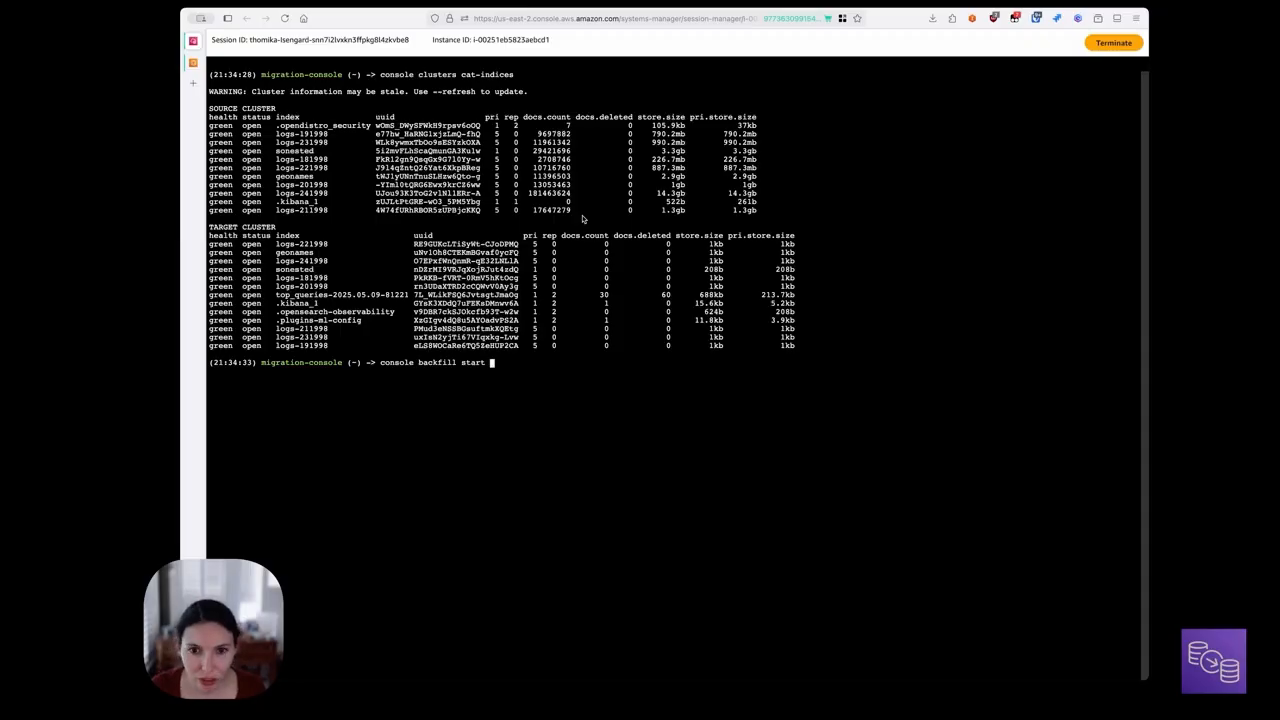
key("Return")
key("Return")
key("Return")
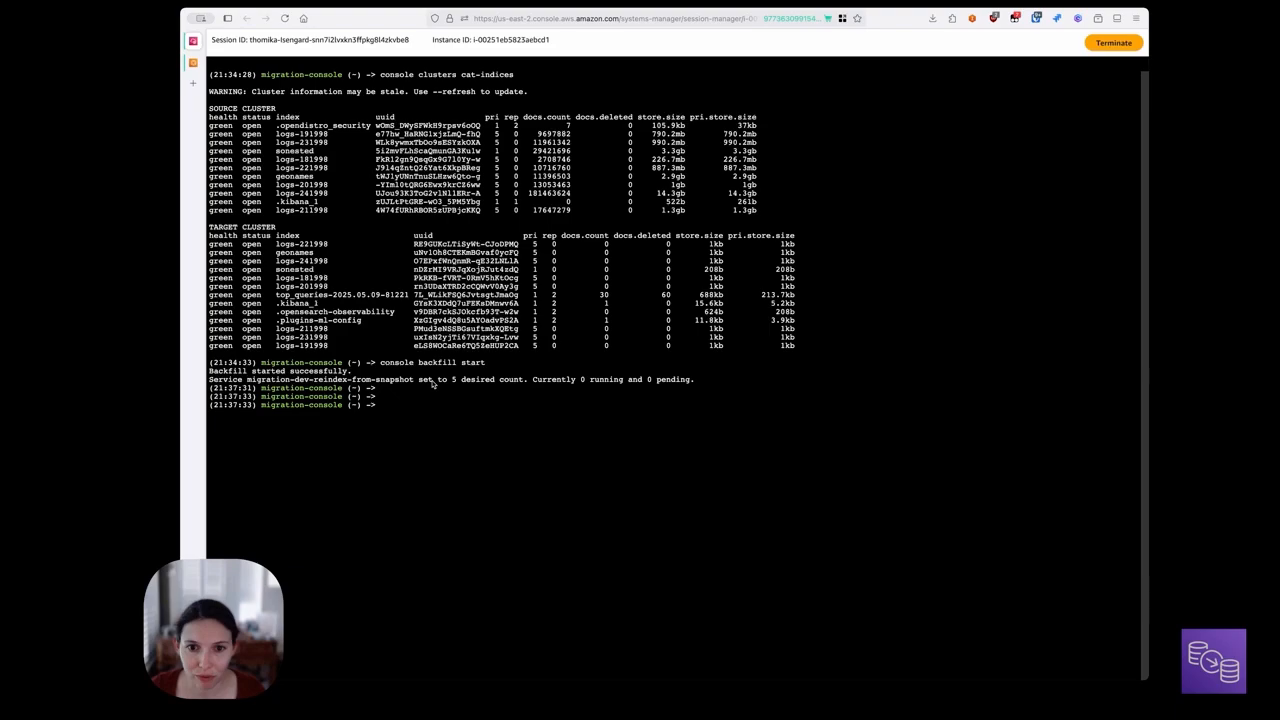
left_click_drag(422, 382, 526, 384)
left_click(524, 386)
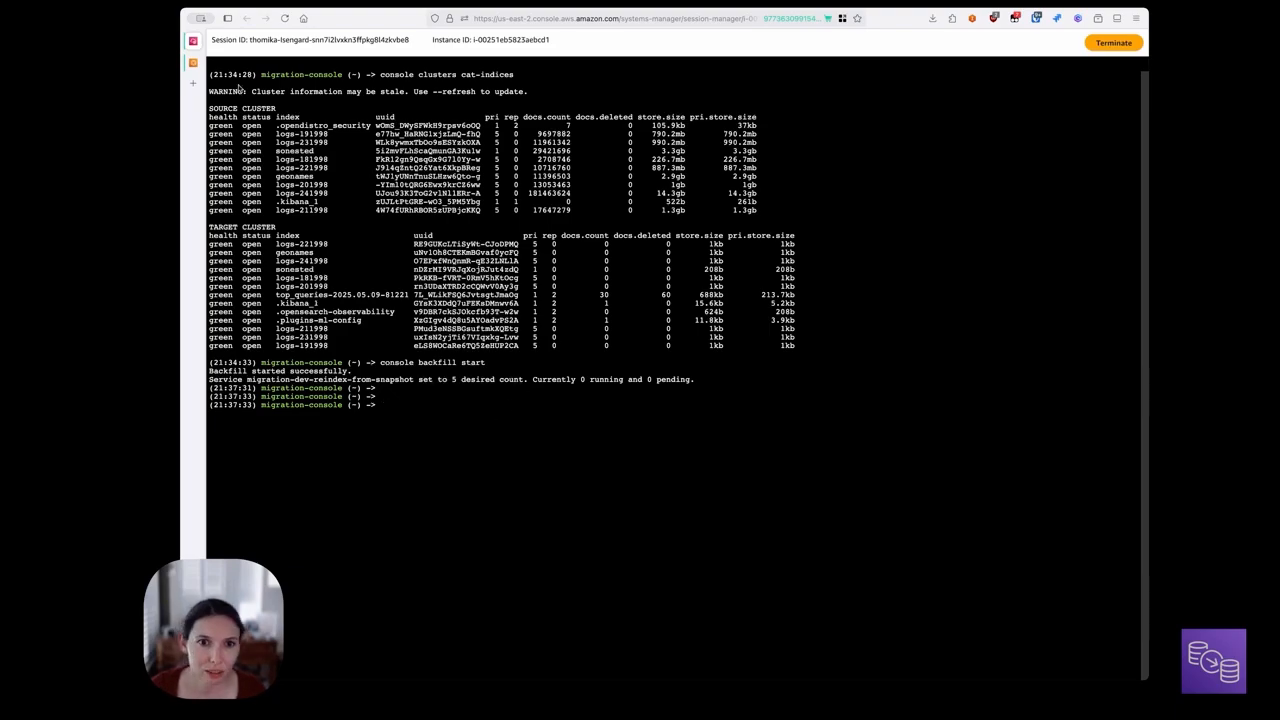
Step: Switch to the migration-dev-reindex-from-snapshot service in Amazon Elastic Container Service, inspect its tasks, and refresh their status
left_click(193, 63)
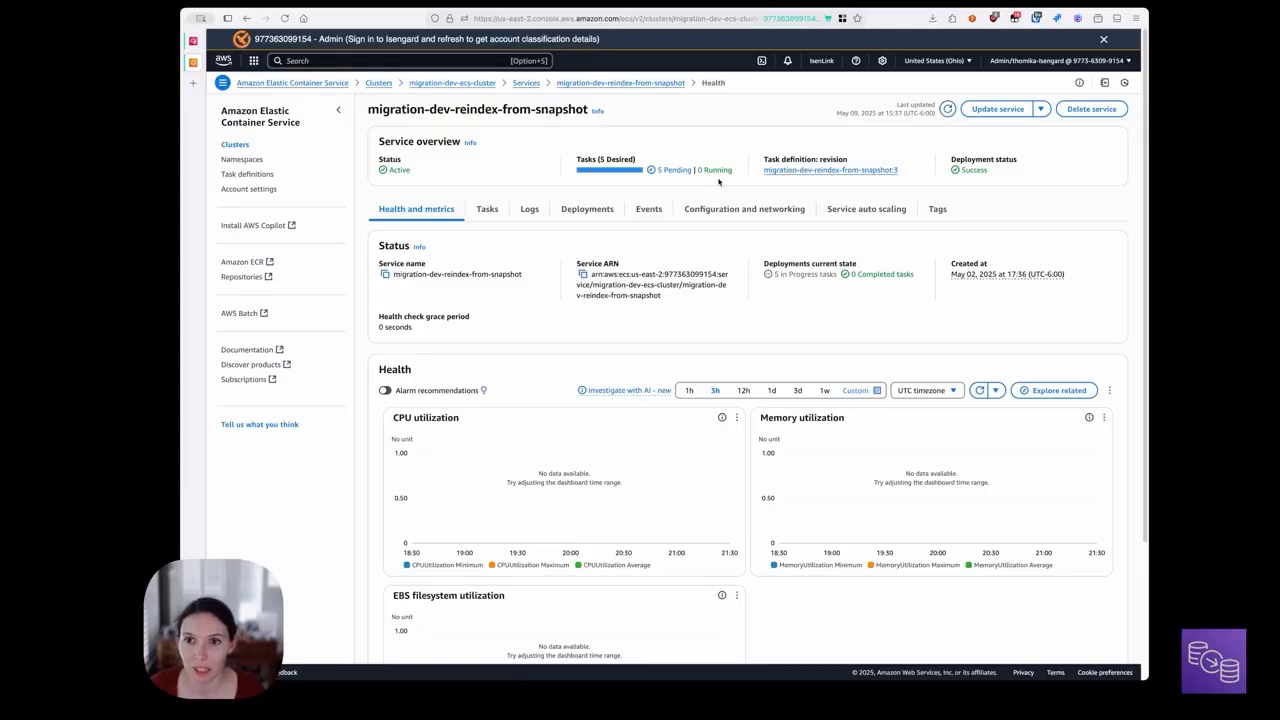
left_click(480, 216)
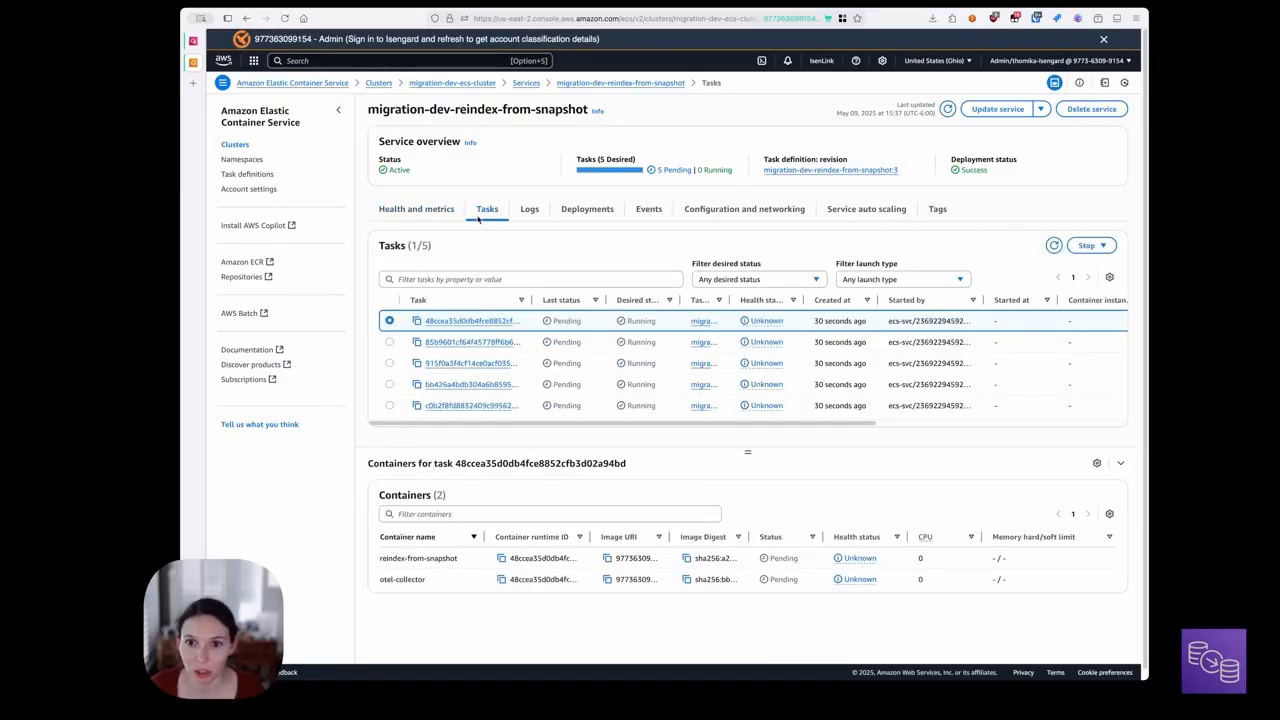
left_click_drag(683, 300, 848, 302)
left_click_drag(922, 302, 985, 304)
left_click(946, 110)
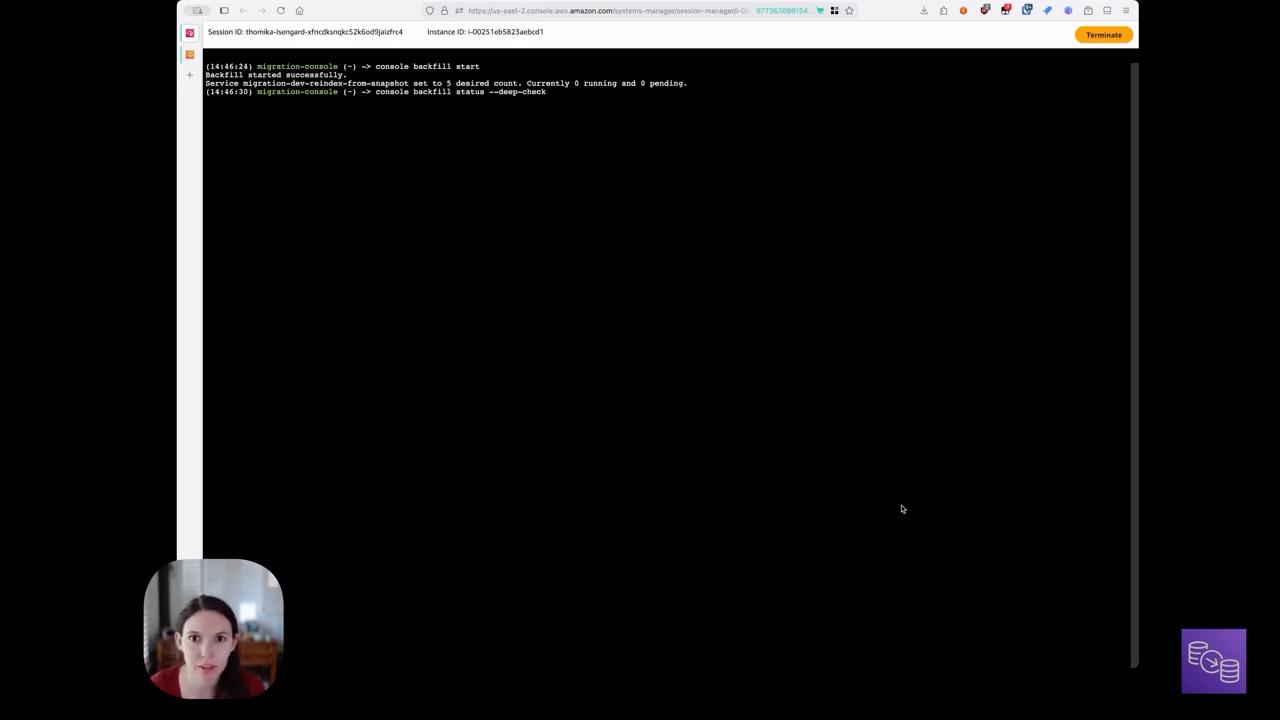
Step: Check the backfill's detailed progress by running console backfill status --deep-check, and examine the reported backfill status
key("Return")
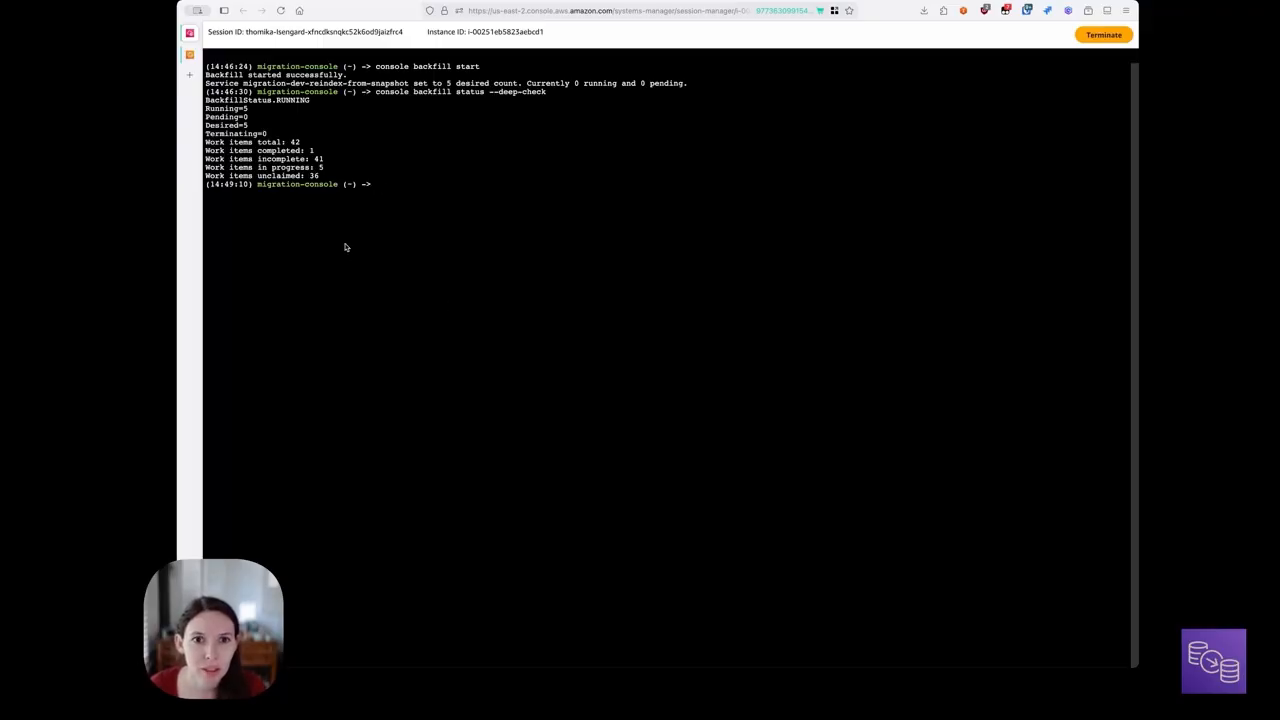
left_click_drag(207, 101, 318, 102)
left_click(304, 102)
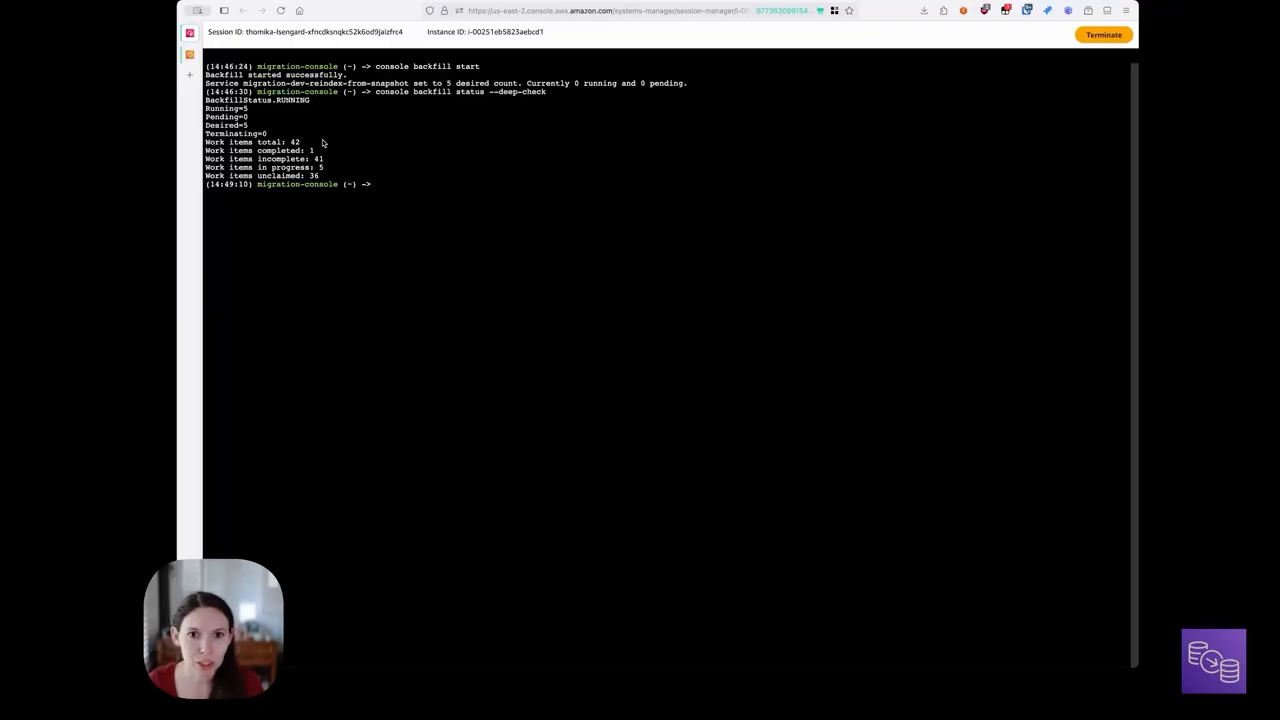
Step: Rerun console clusters cat-indices from the command history and examine the .migrations_working_state index on the target cluster
key("Up")
key("Up")
key("Up")
key("Up")
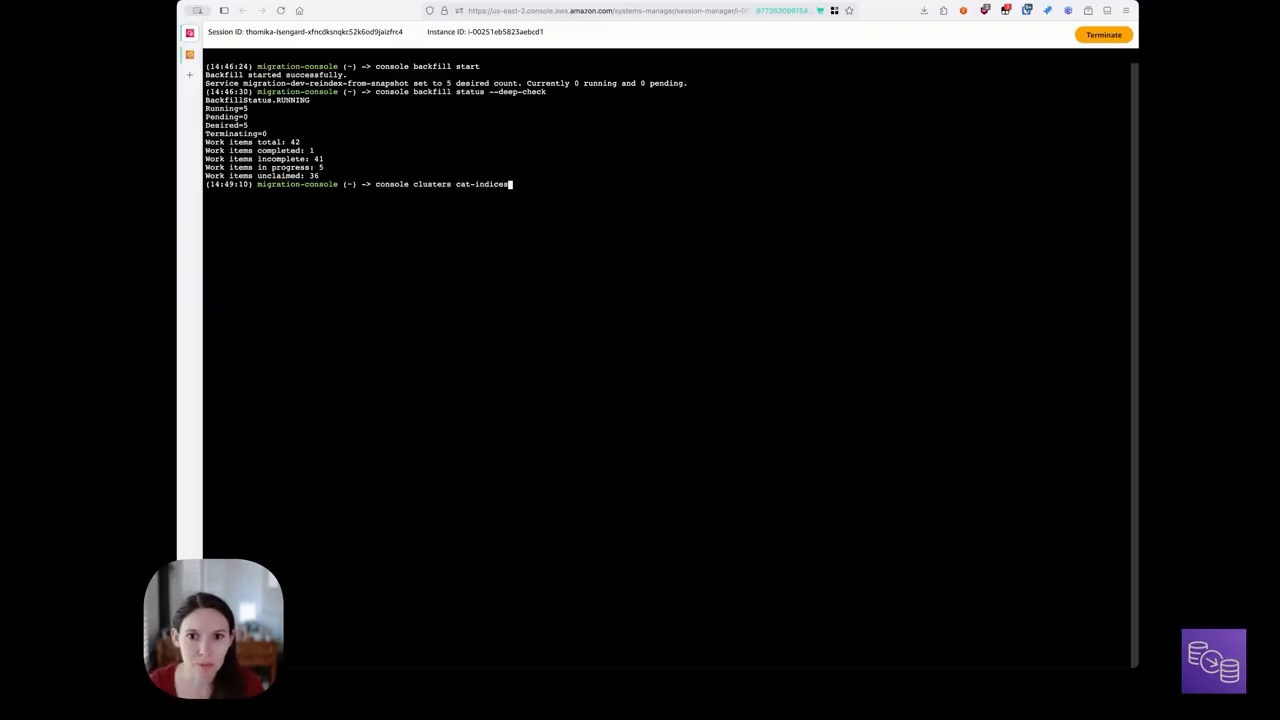
key("Return")
left_click_drag(390, 397, 202, 399)
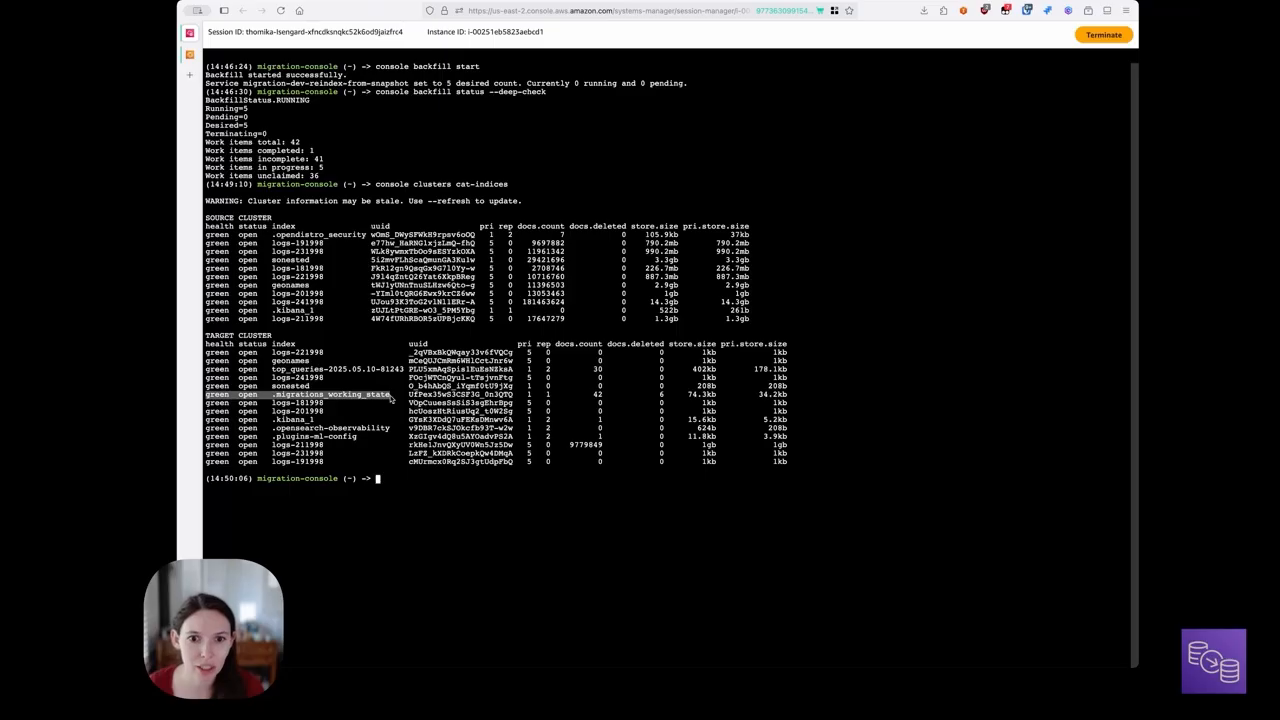
left_click(390, 398)
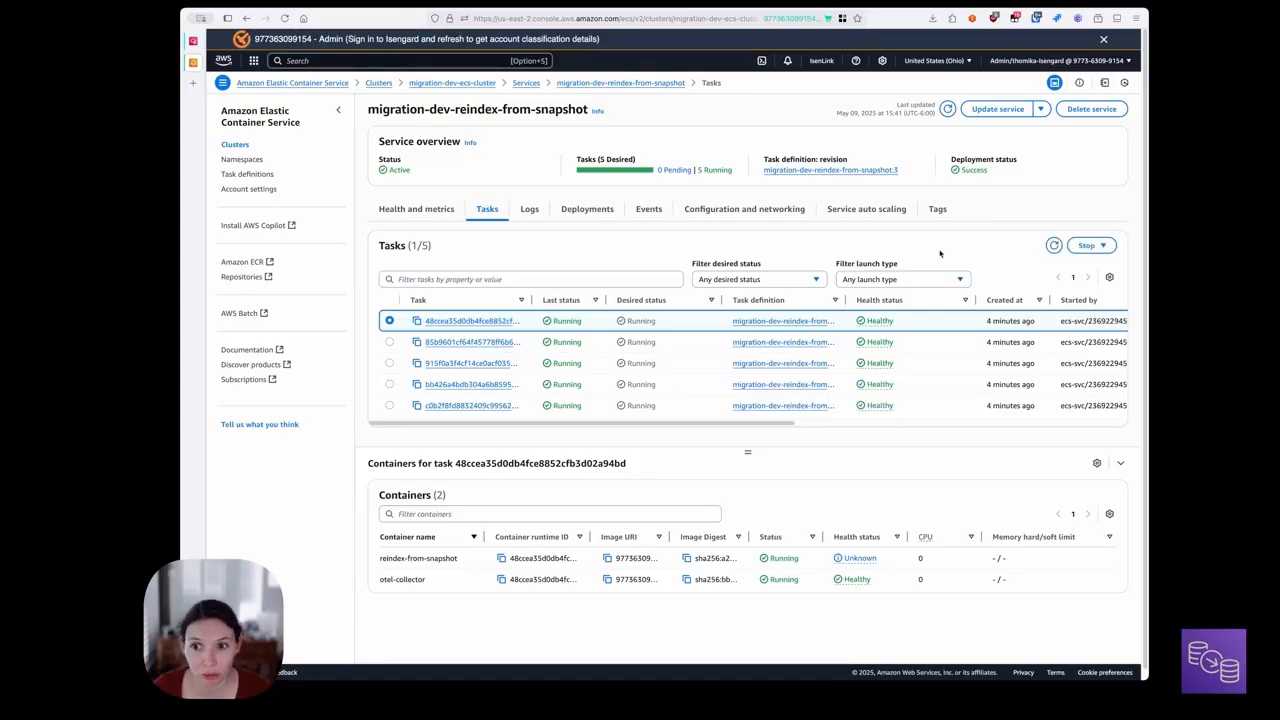
Step: Open a reindex task's /migration/dev/default/reindex-from-snapshot logs in CloudWatch, load the older events, and examine the startup entries
scroll(826, 271, "down", 1)
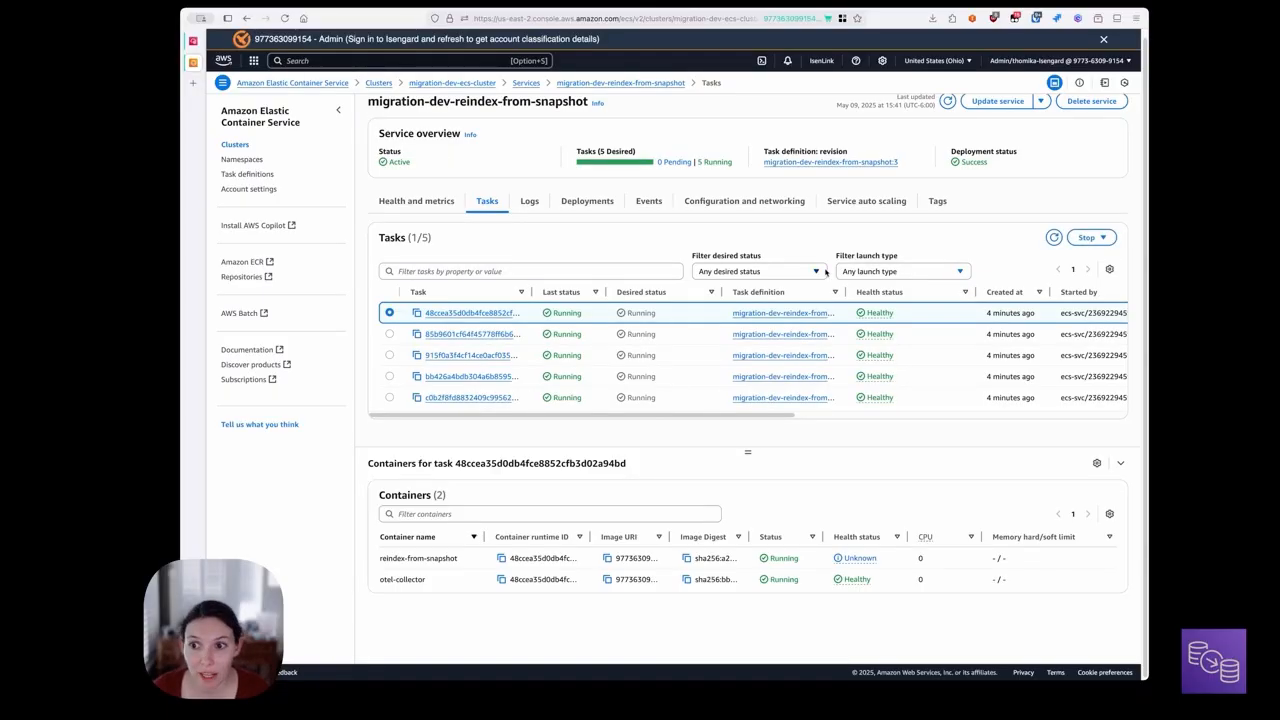
scroll(553, 370, "down", 1)
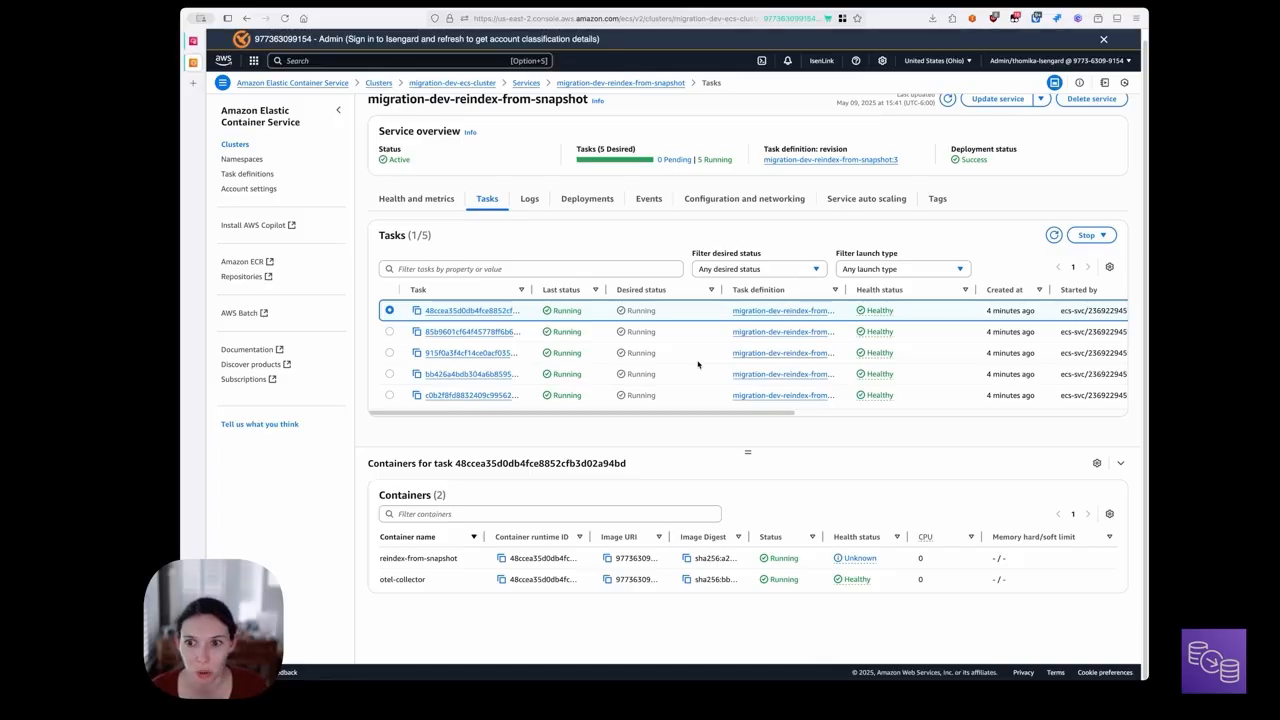
left_click(540, 203)
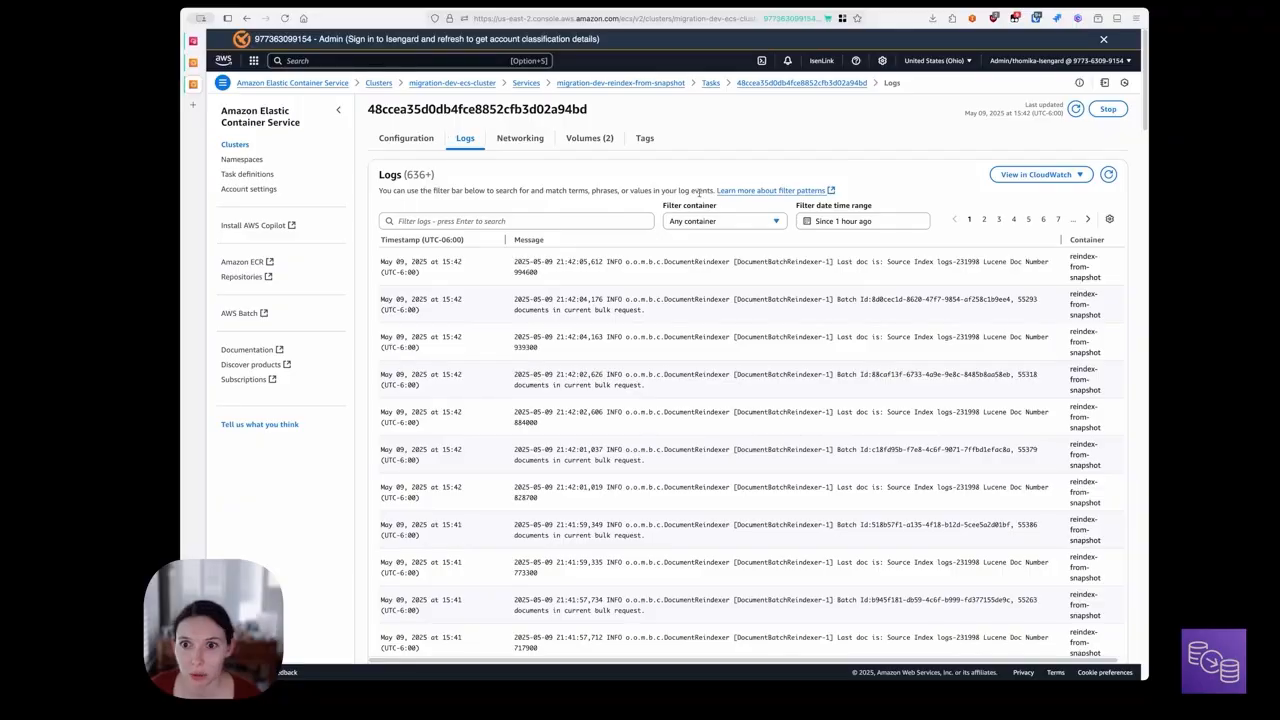
left_click(1040, 174)
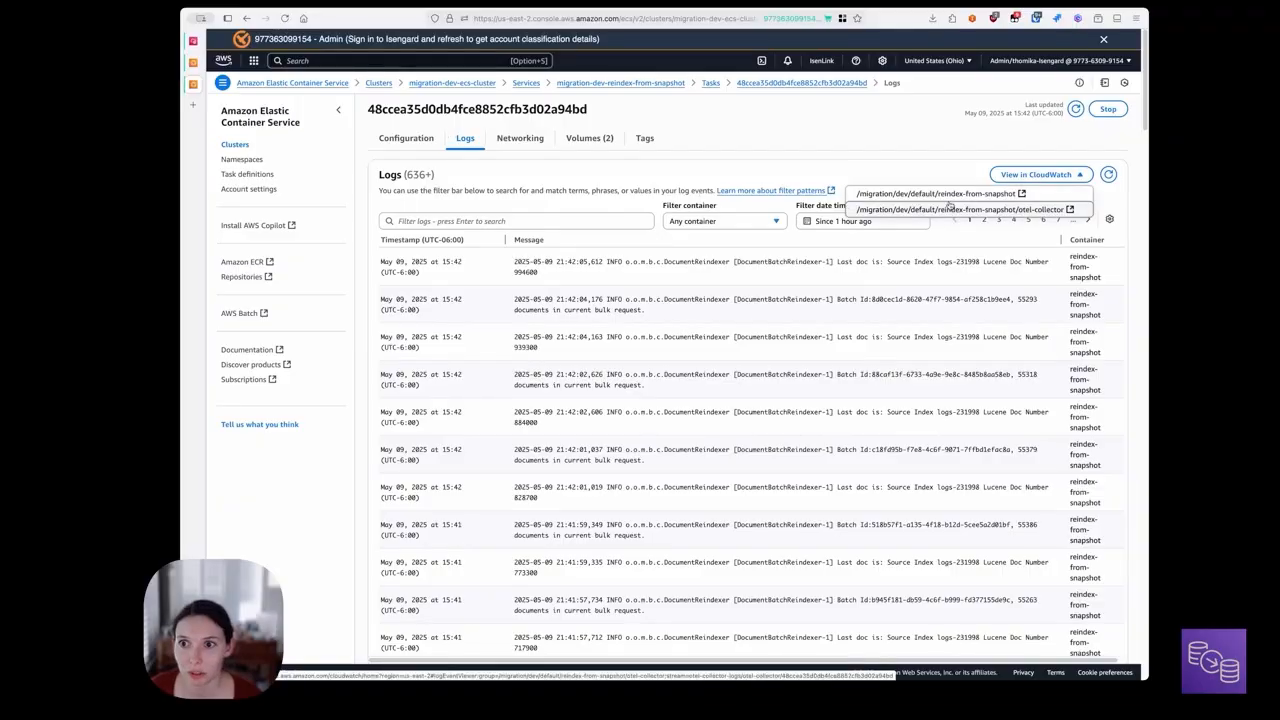
left_click(945, 196)
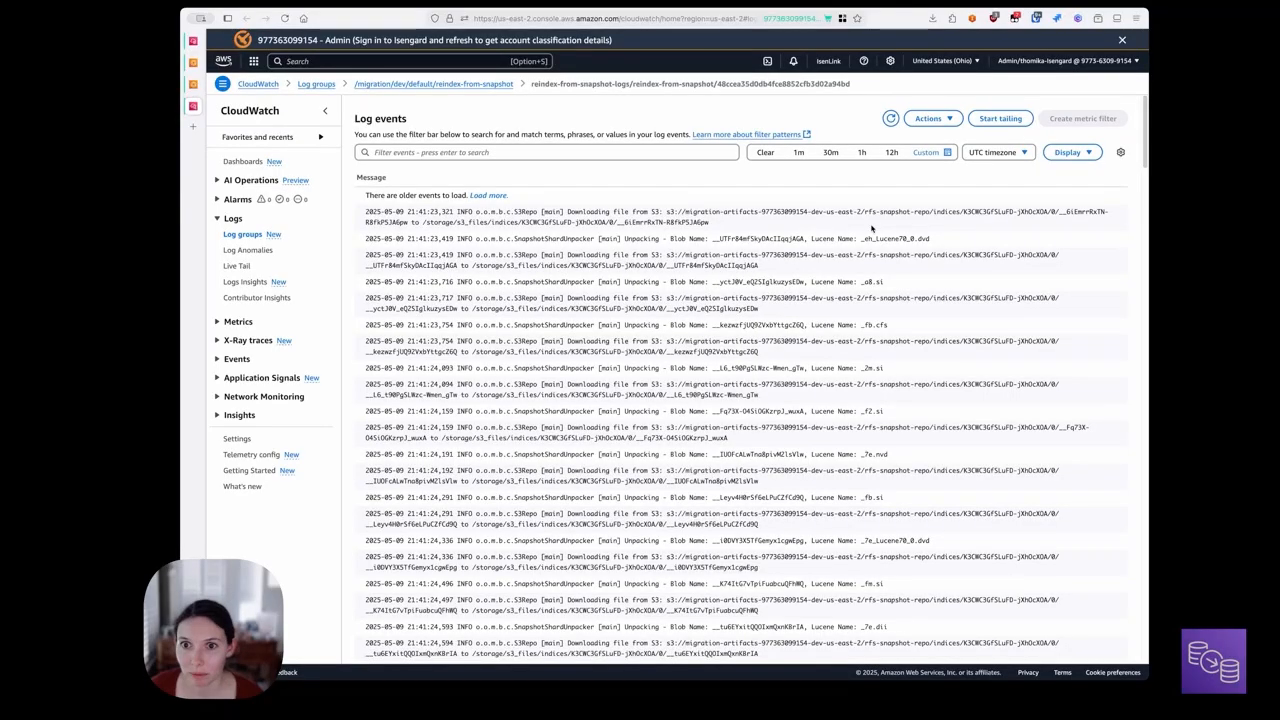
left_click(489, 195)
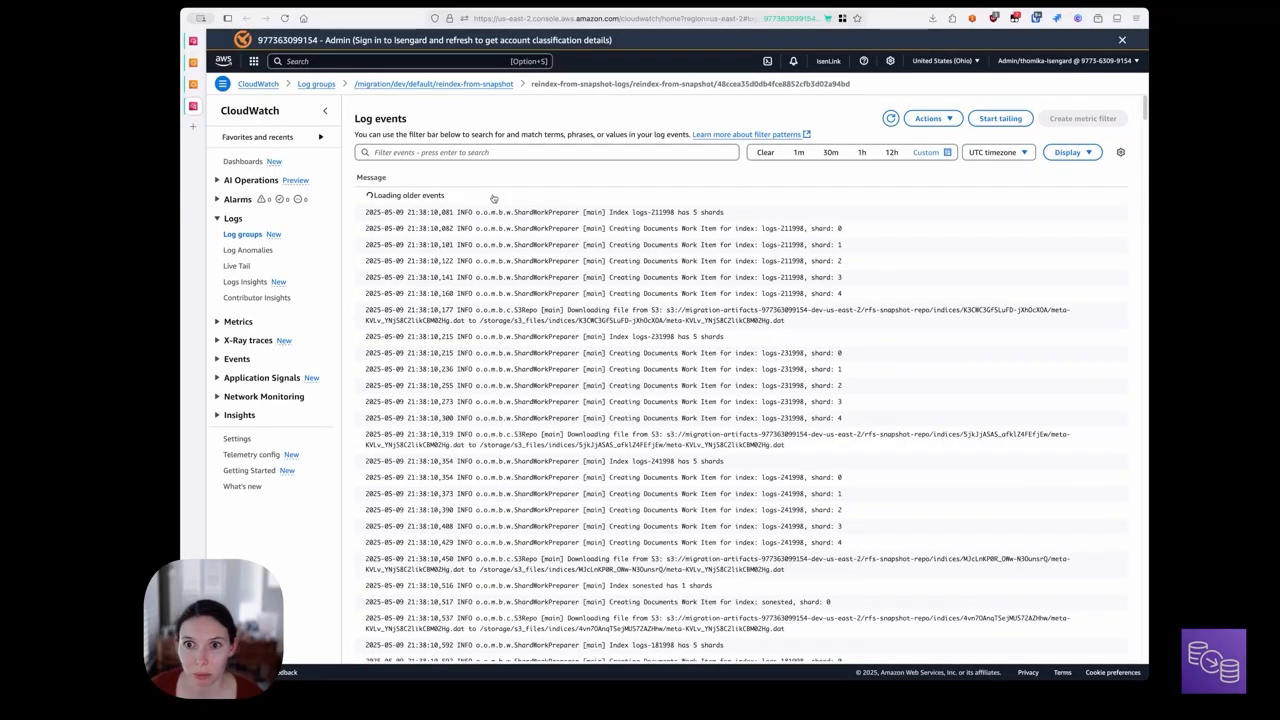
scroll(535, 206, "down", 2)
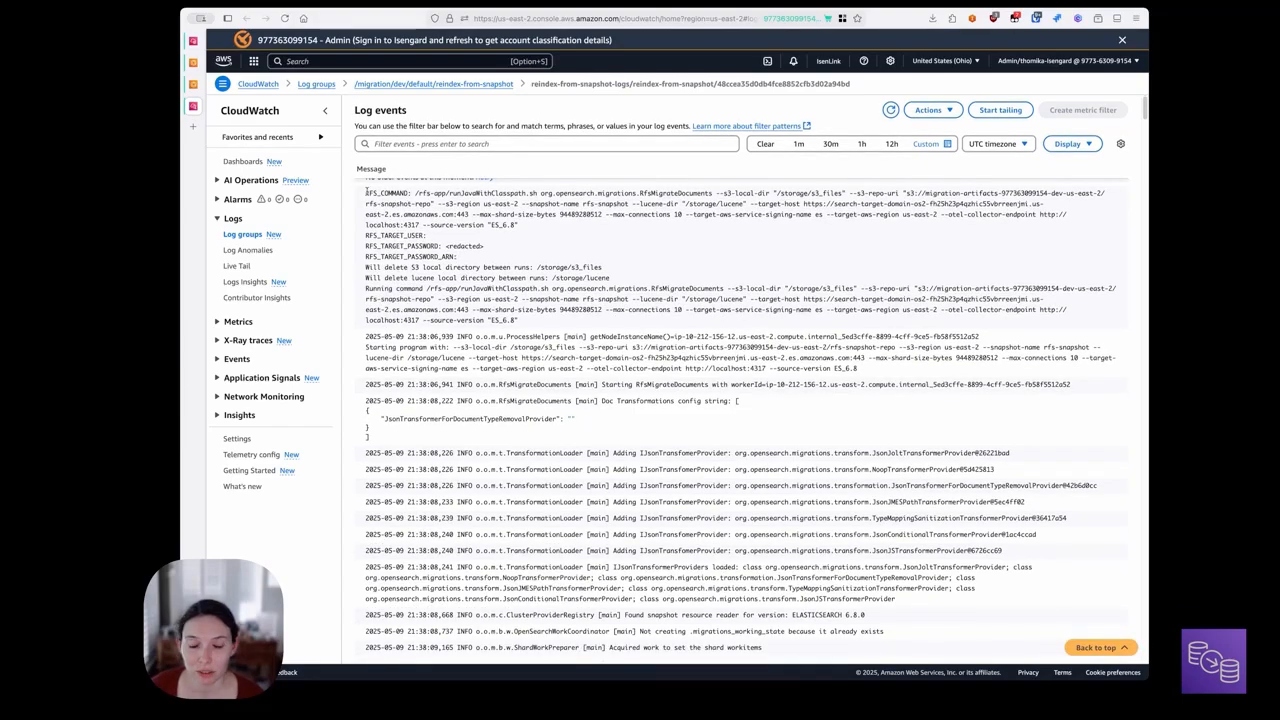
Step: Review the task's startup log entries and highlight the Doc Transformations config string
scroll(585, 247, "up", 2)
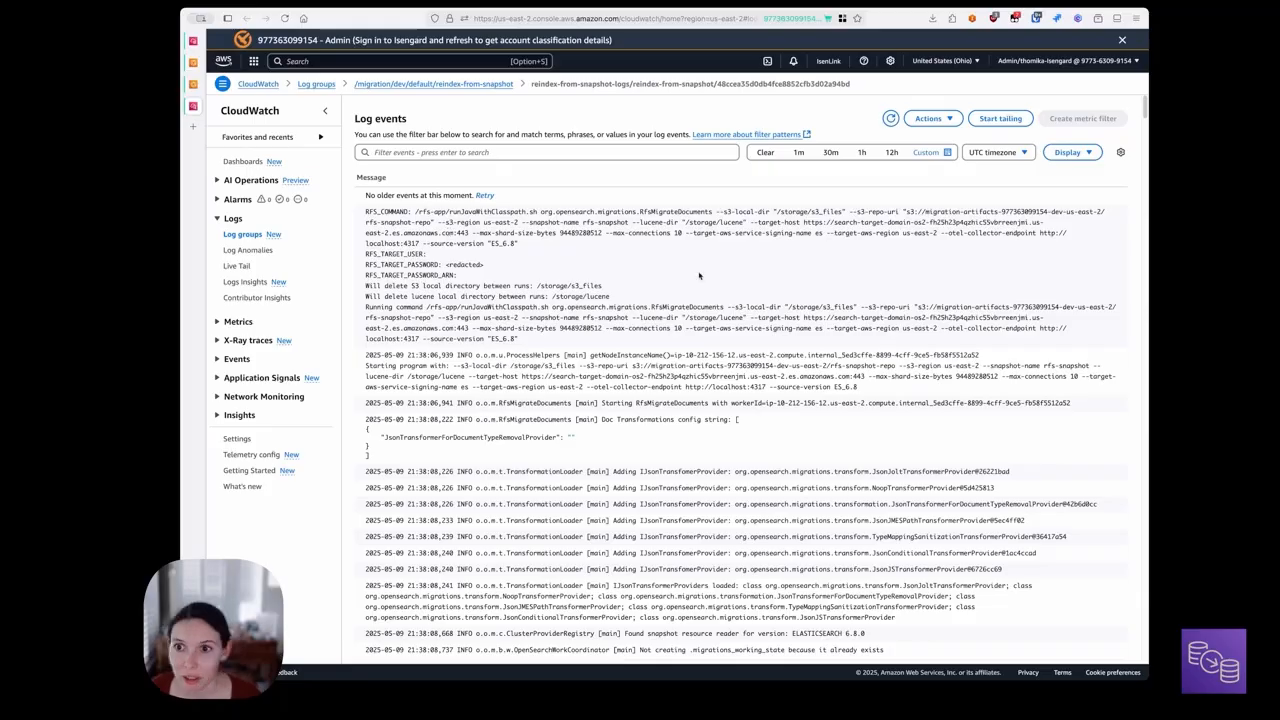
scroll(686, 294, "down", 5)
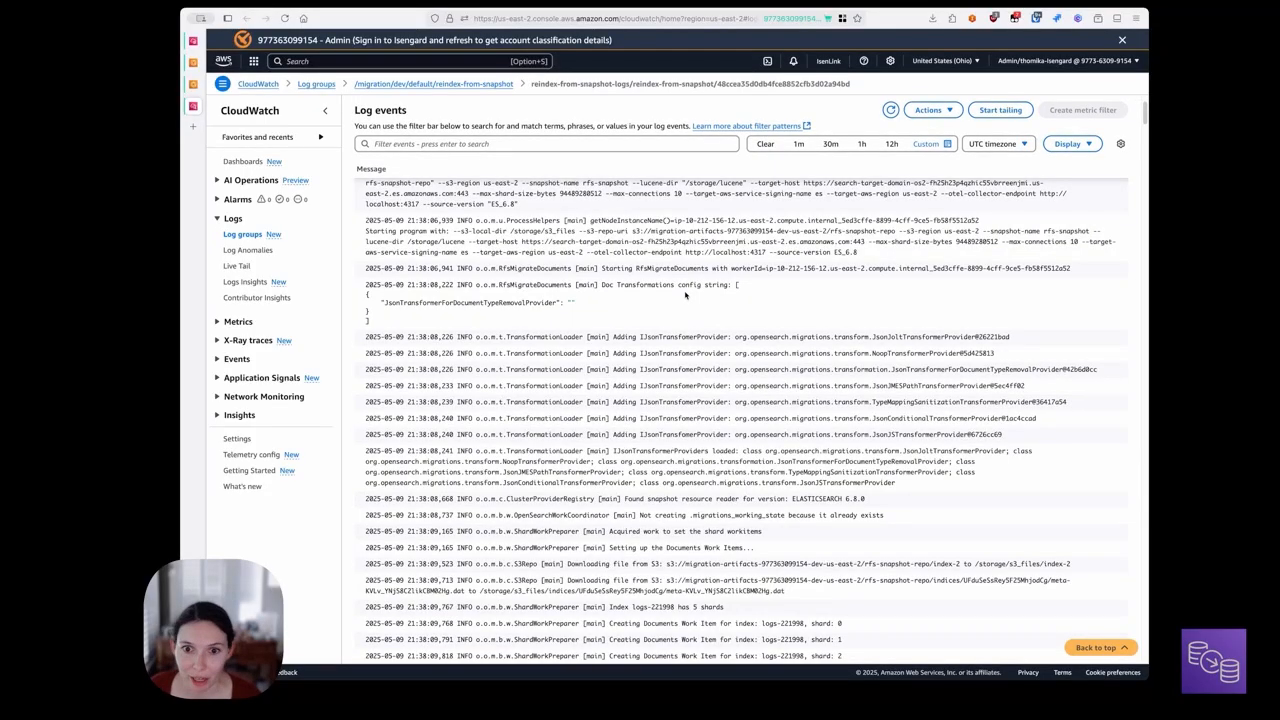
scroll(686, 294, "down", 1)
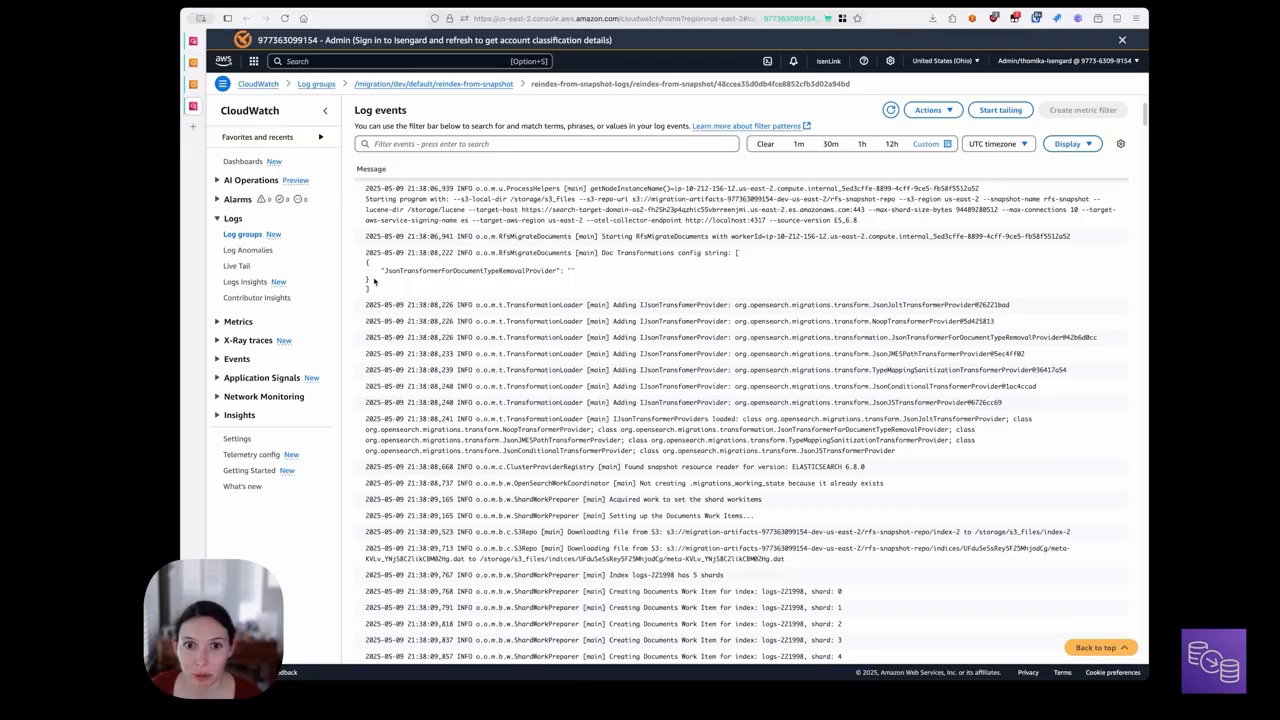
left_click_drag(573, 294, 345, 259)
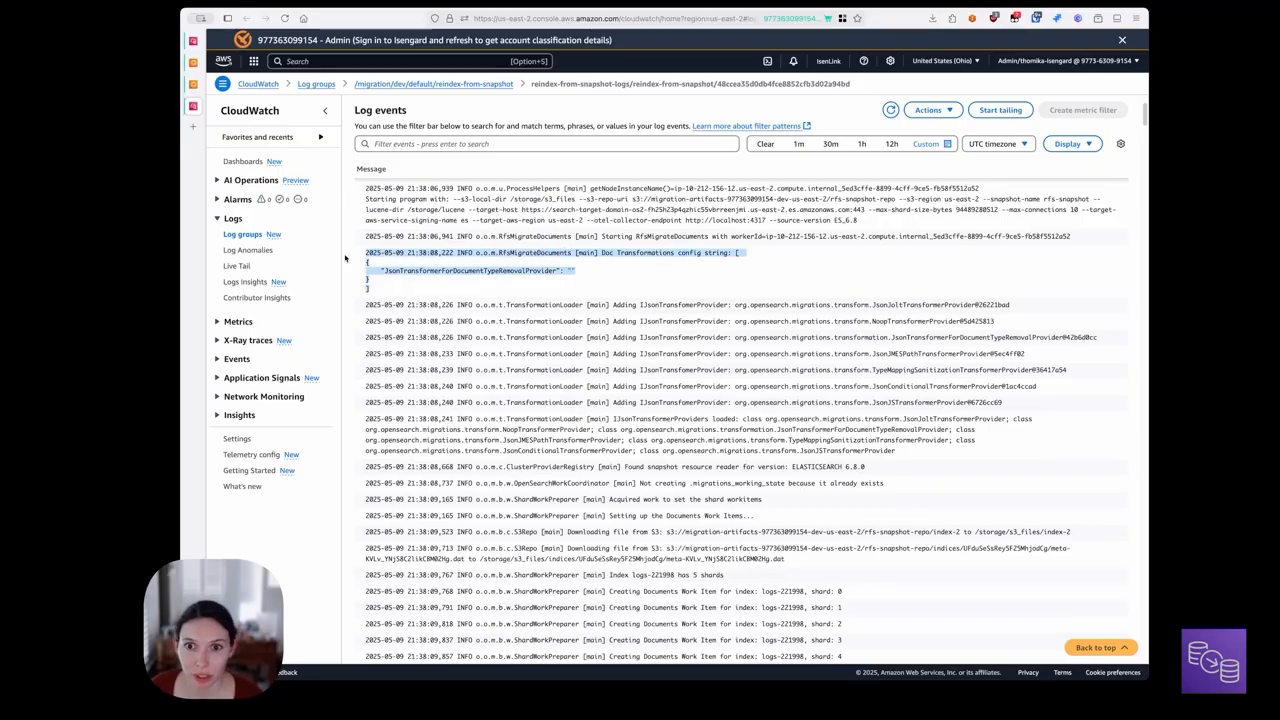
left_click(383, 253)
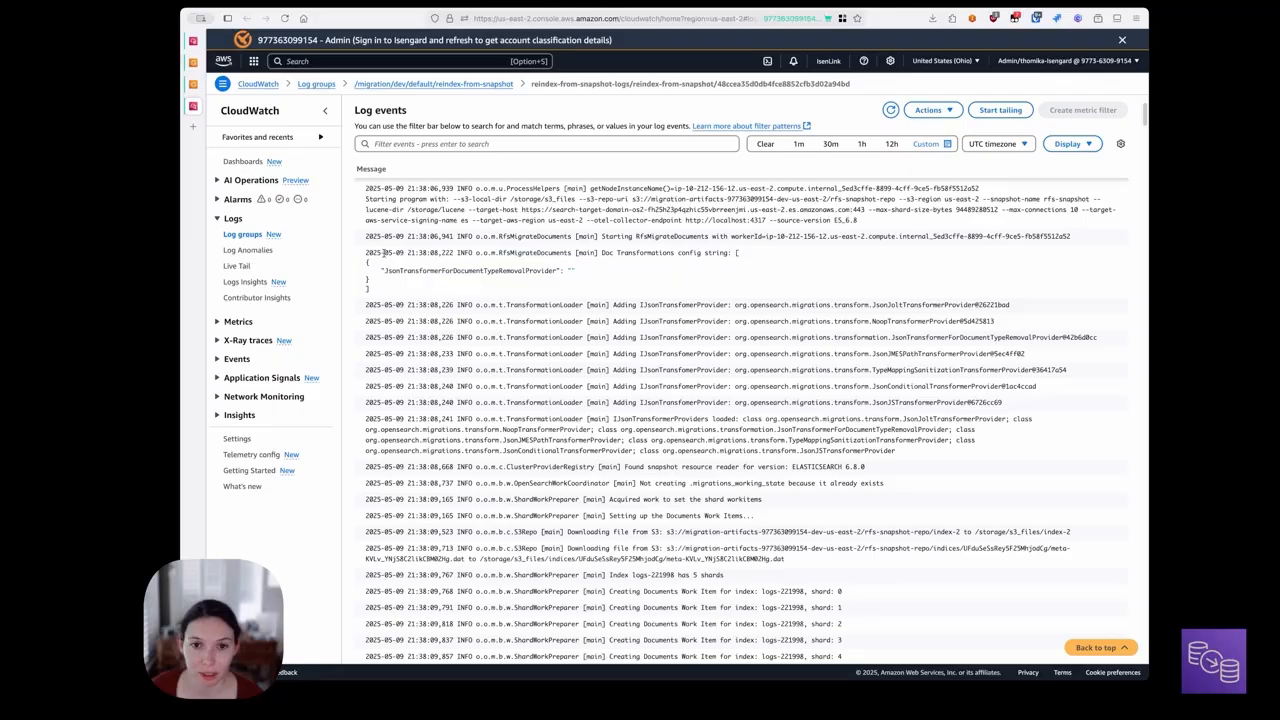
Step: Examine the ShardWorkPreparer entries that download index metadata from S3 and create document work items for each index shard
scroll(560, 293, "down", 5)
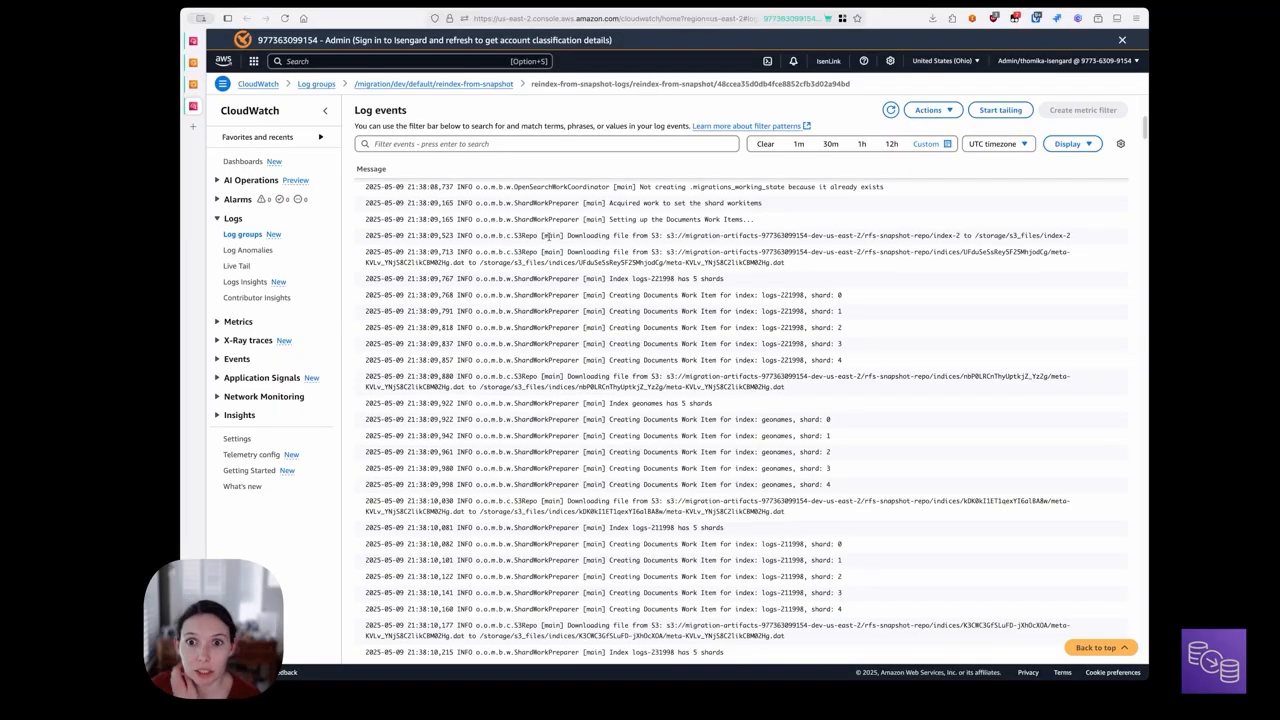
left_click_drag(566, 236, 777, 263)
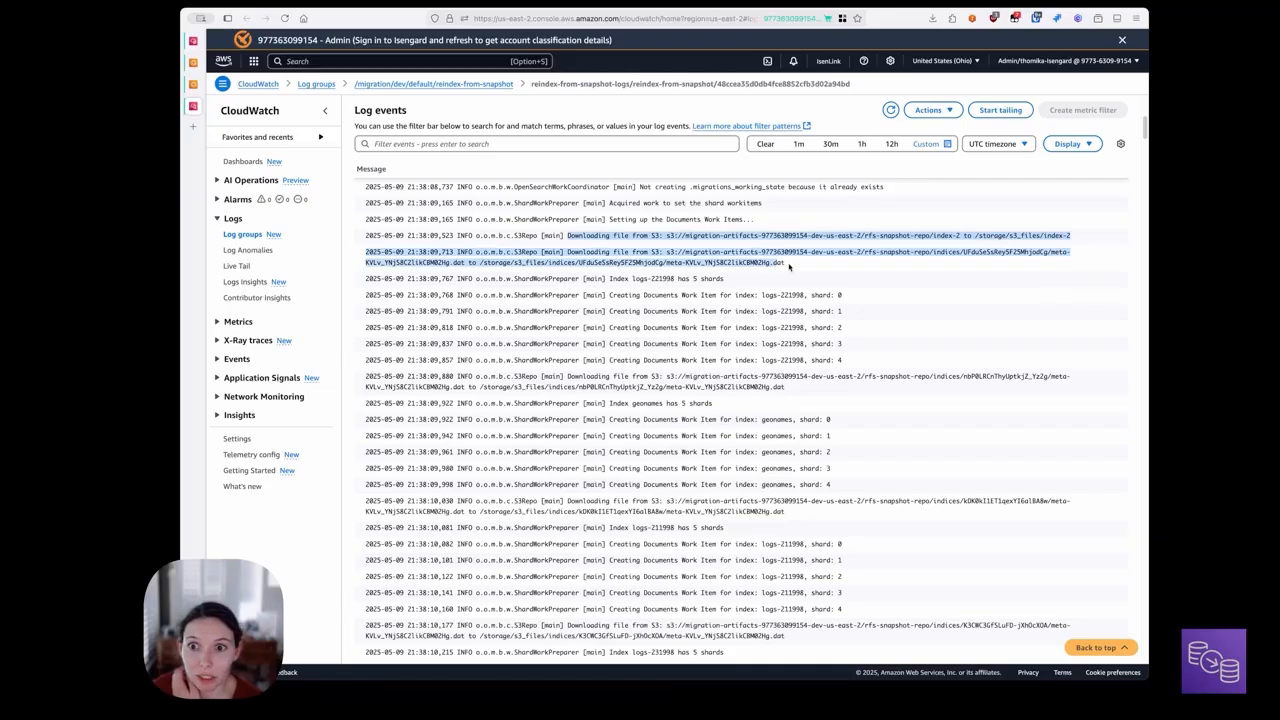
left_click(789, 266)
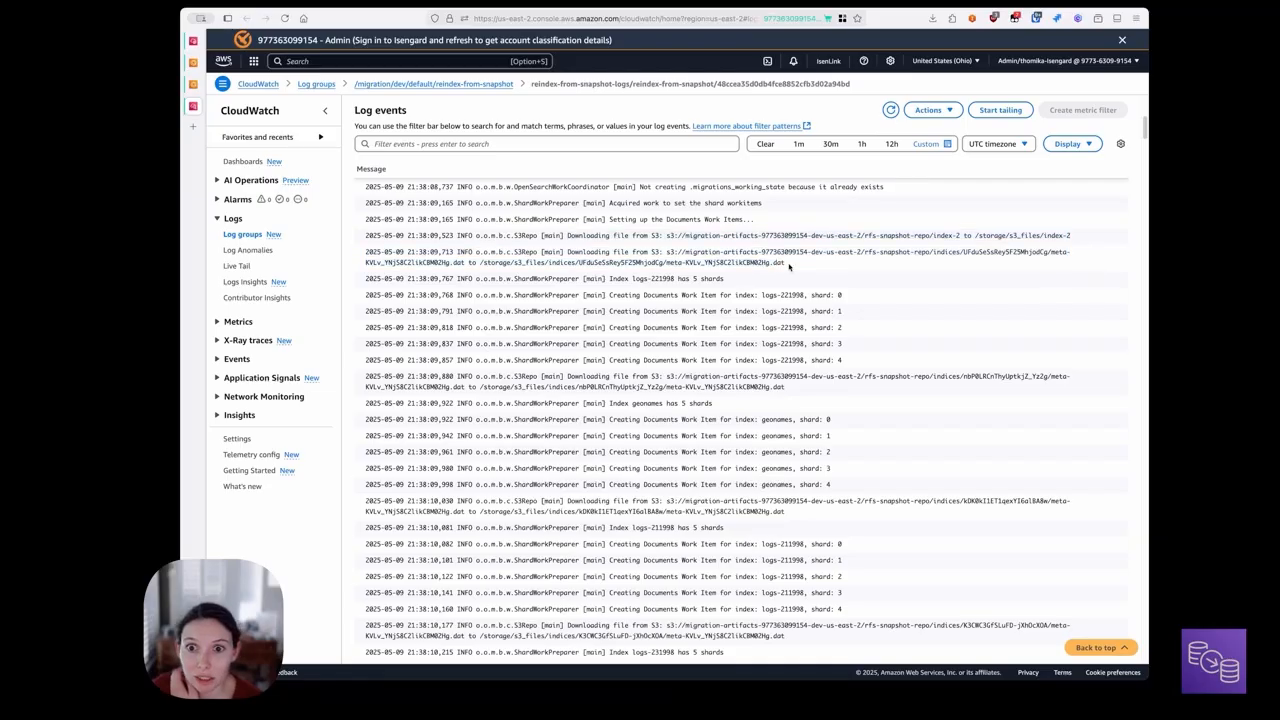
scroll(789, 266, "up", 1)
scroll(776, 305, "up", 1)
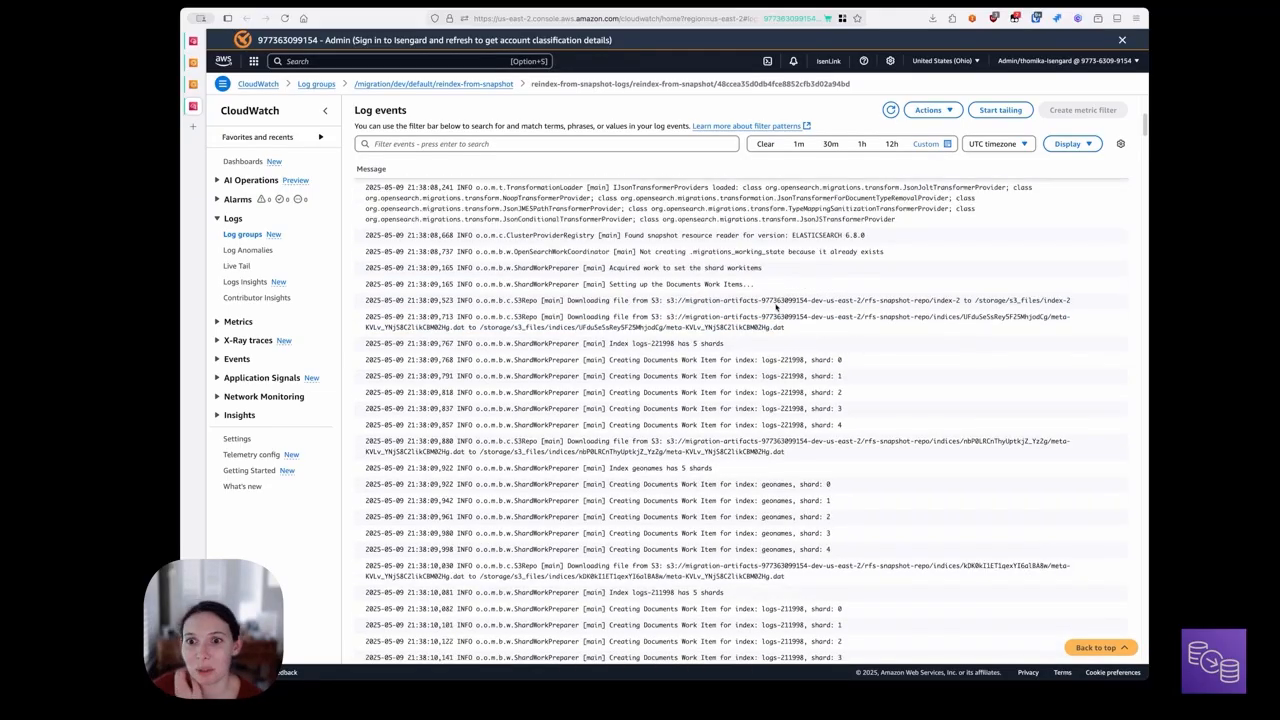
scroll(793, 318, "down", 1)
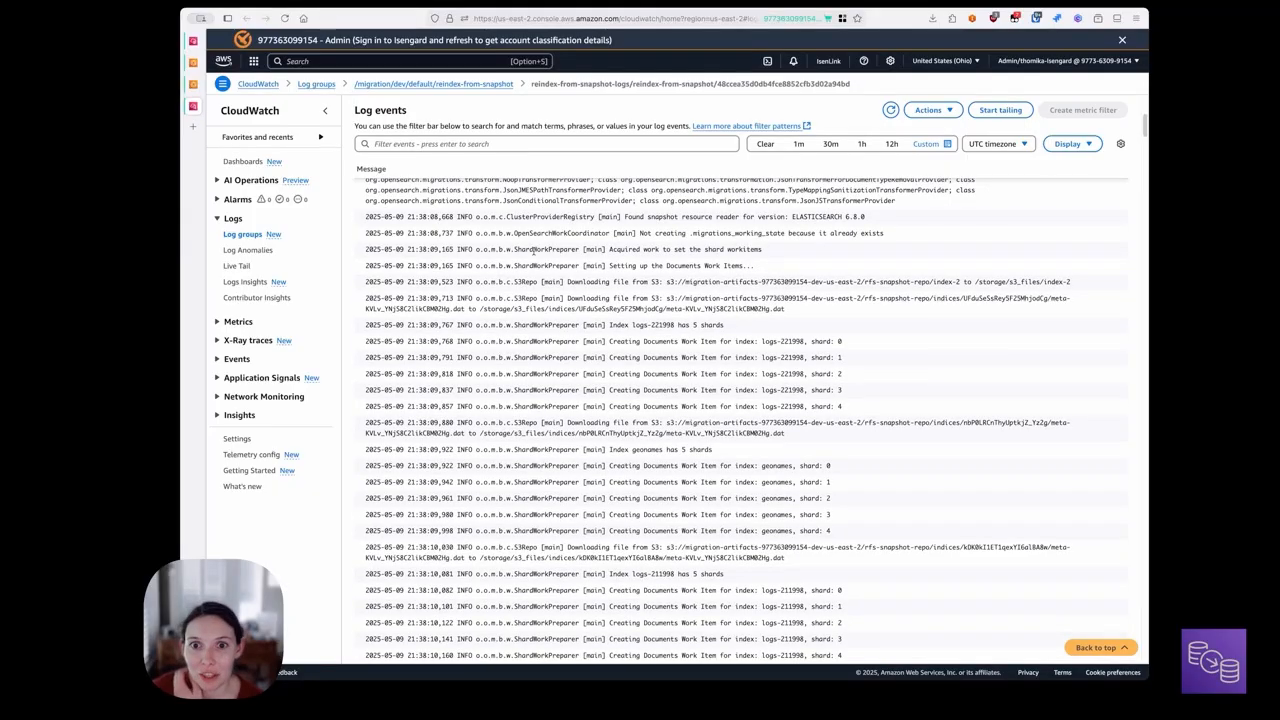
scroll(533, 252, "down", 1)
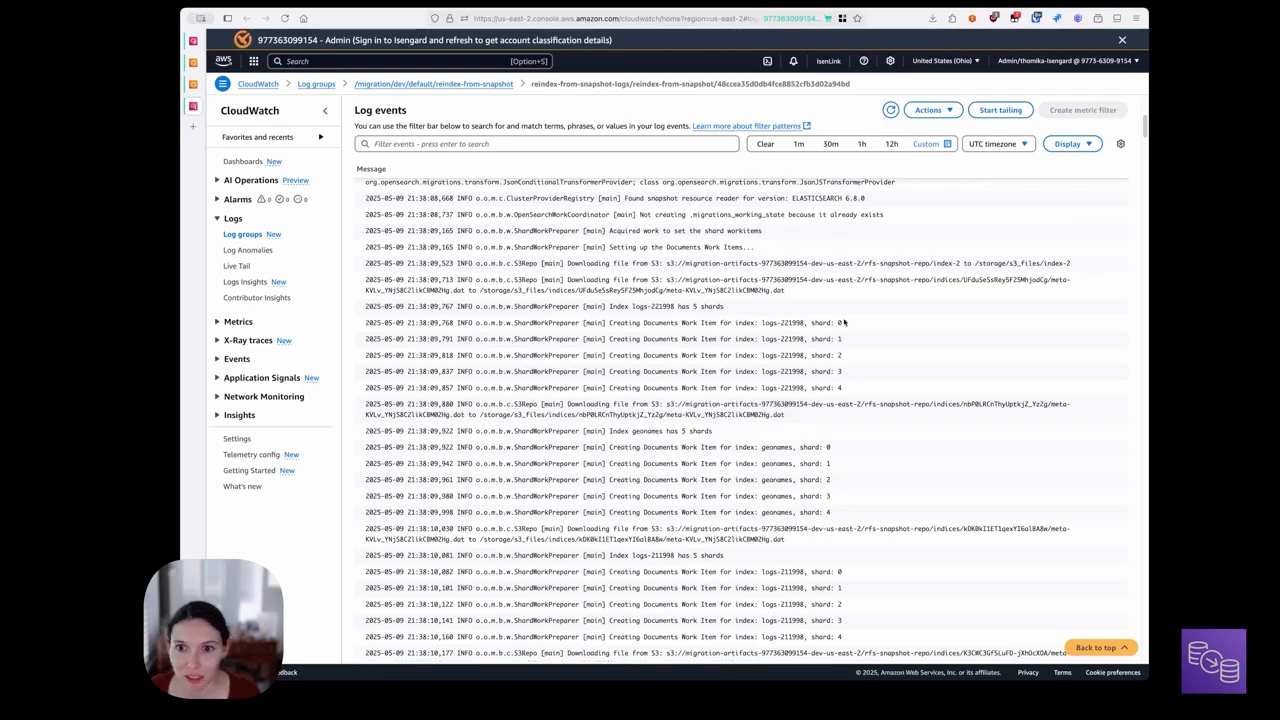
scroll(843, 322, "down", 5)
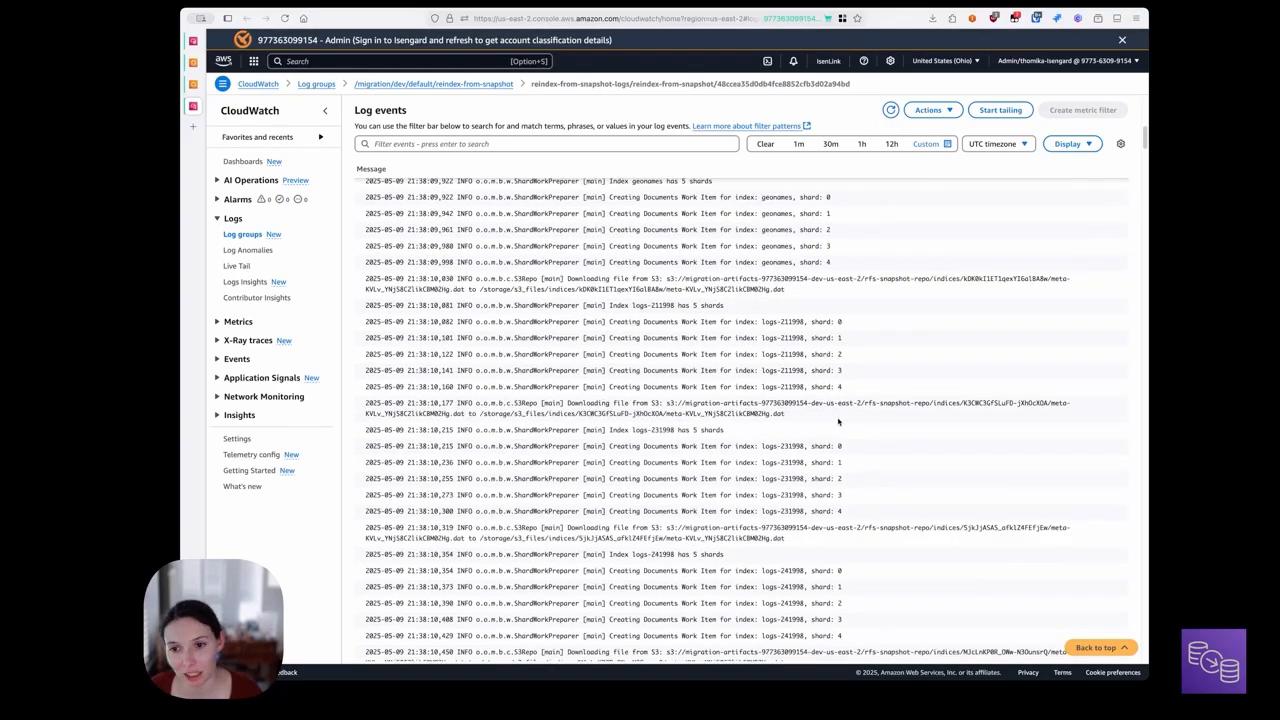
scroll(838, 421, "down", 3)
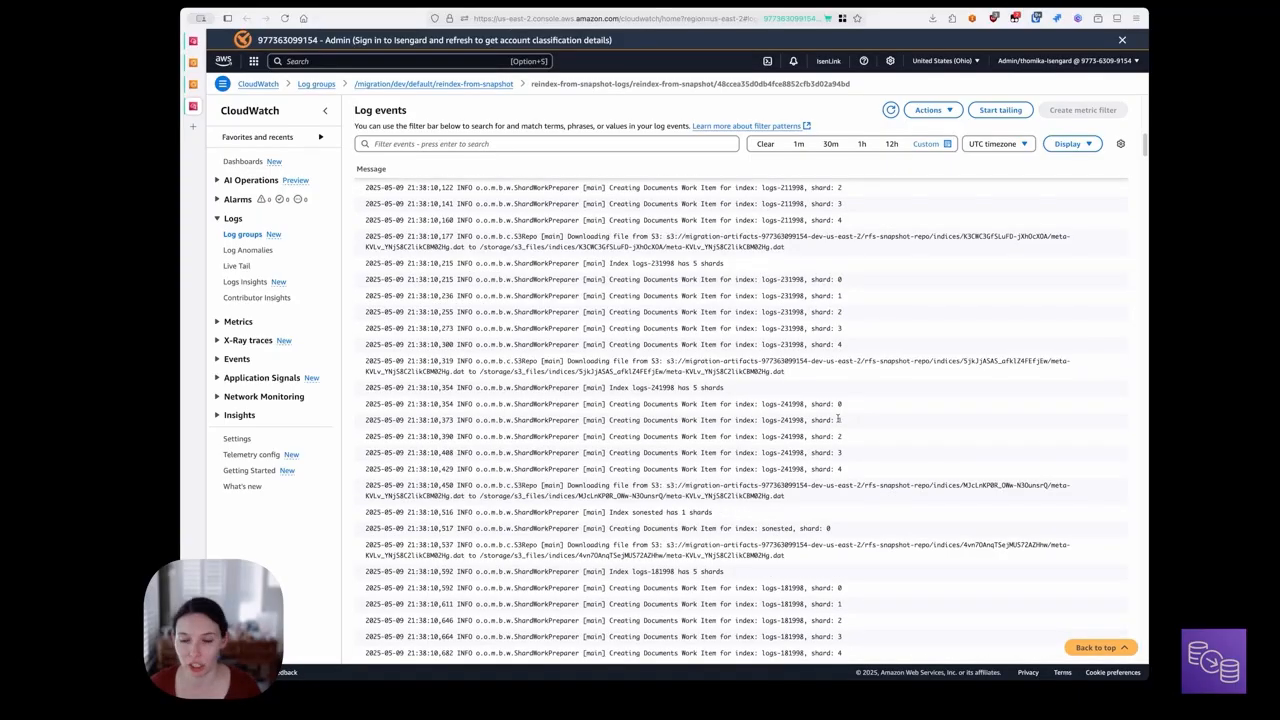
Step: Locate the first work item lease entry after shard setup, and highlight the lease and the work item being migrated
scroll(838, 421, "down", 10)
scroll(878, 311, "up", 5)
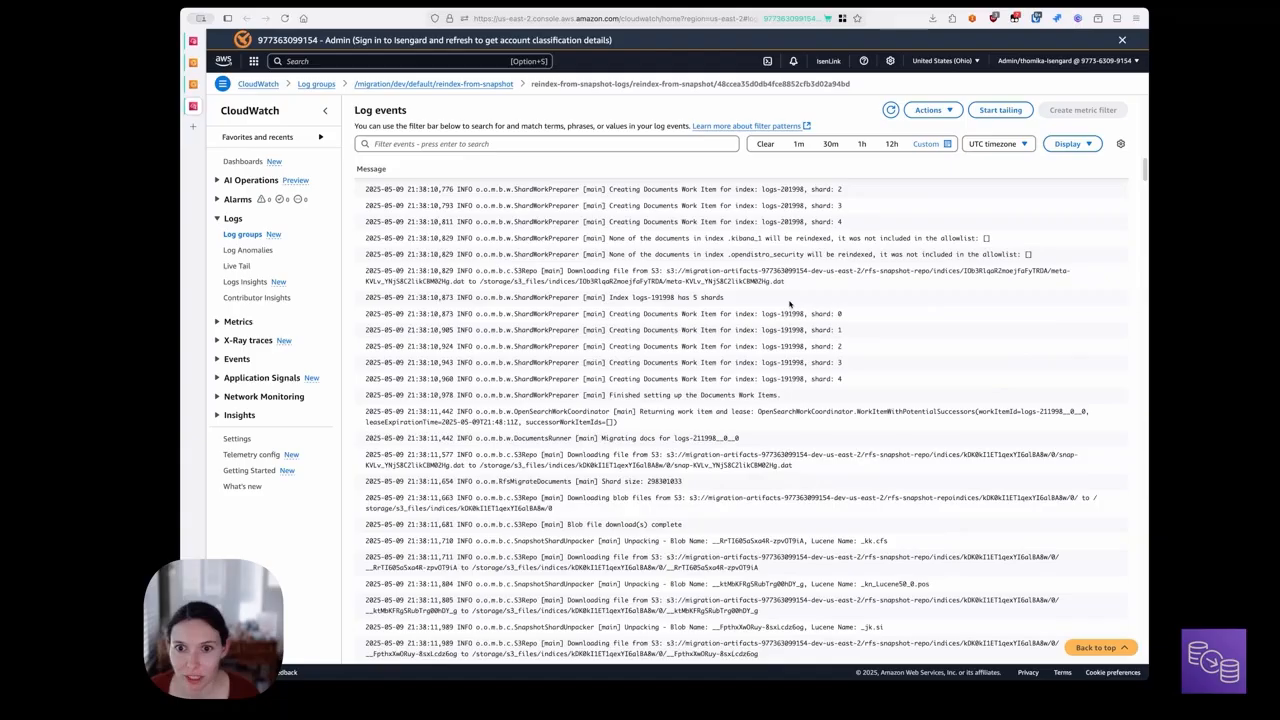
left_click_drag(618, 422, 334, 411)
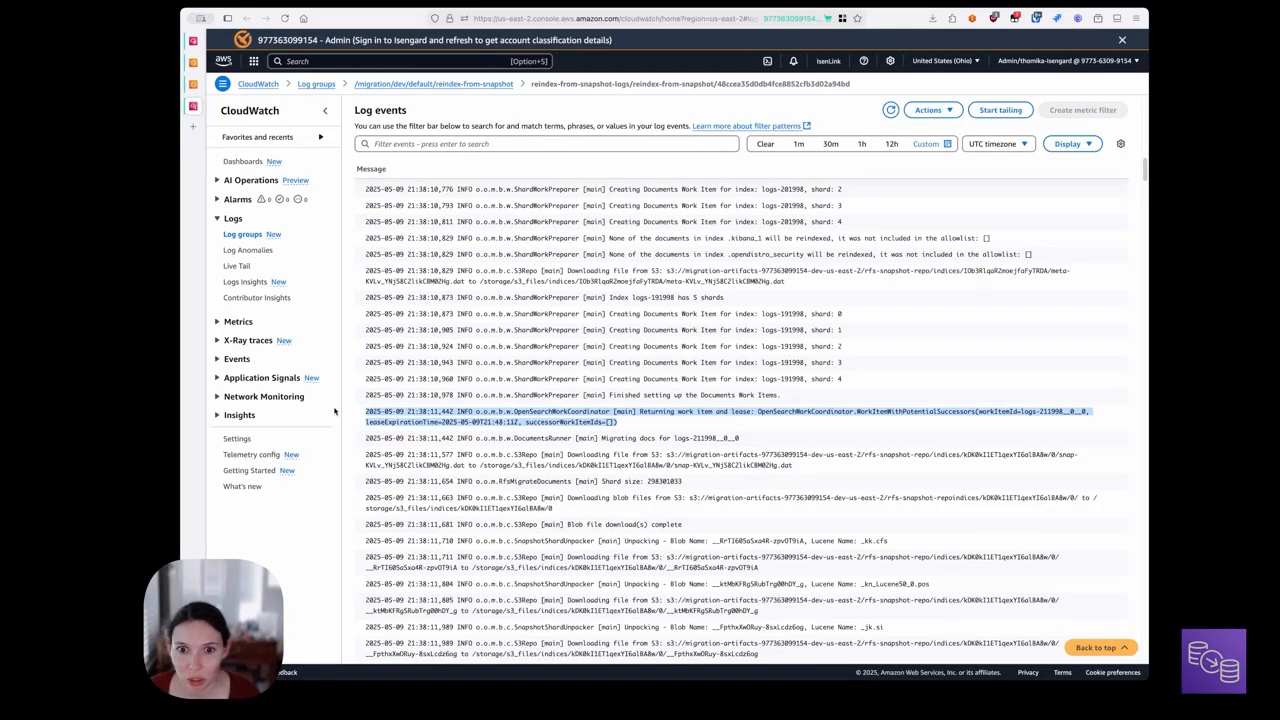
scroll(764, 480, "up", 1)
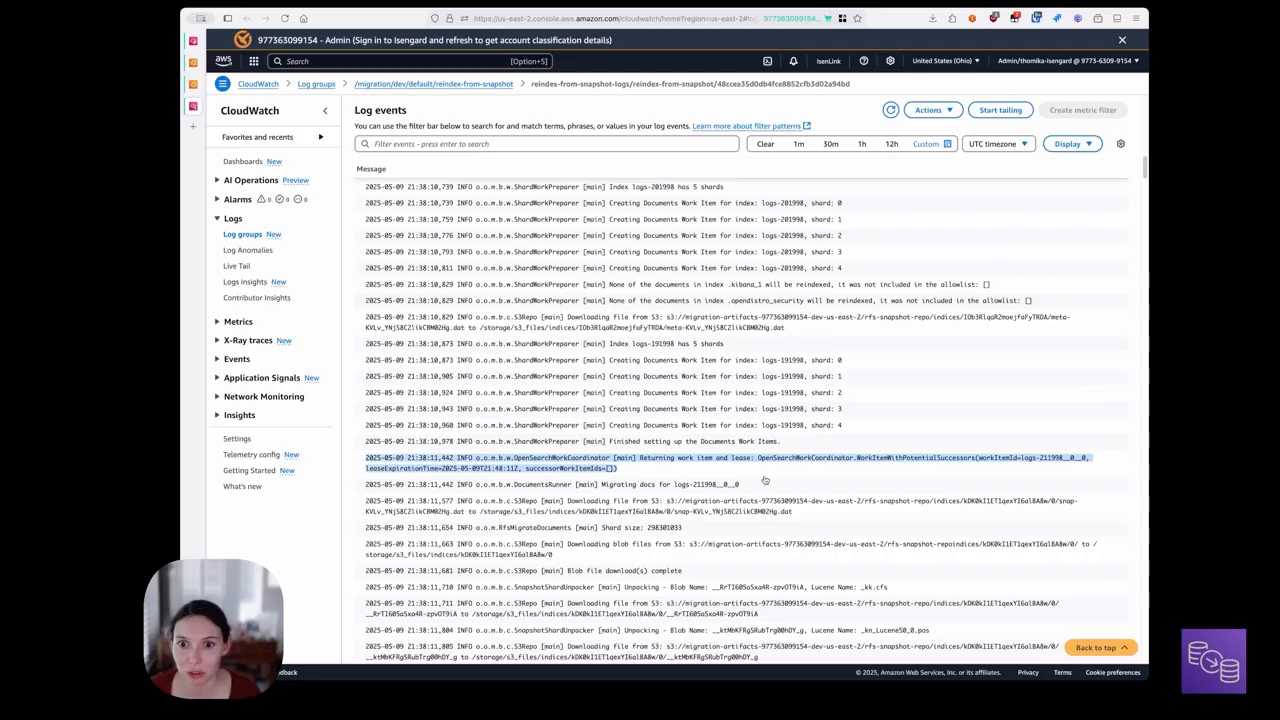
left_click(759, 470)
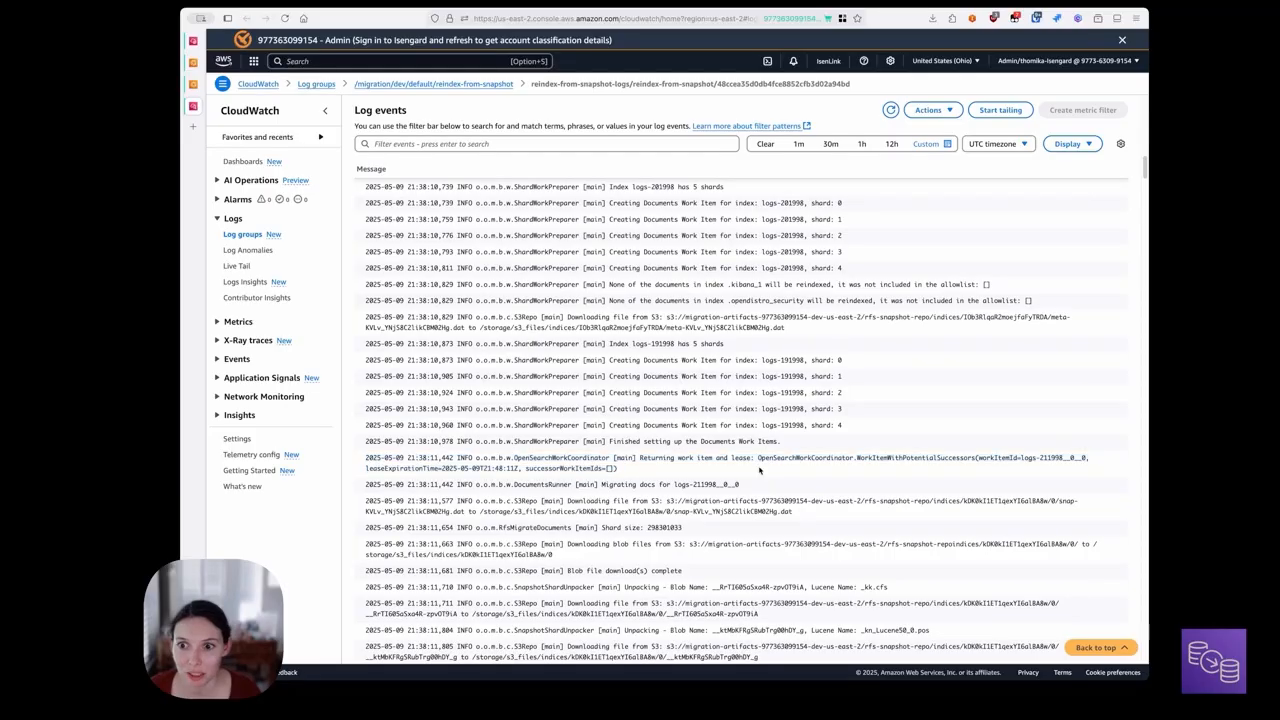
scroll(759, 470, "down", 2)
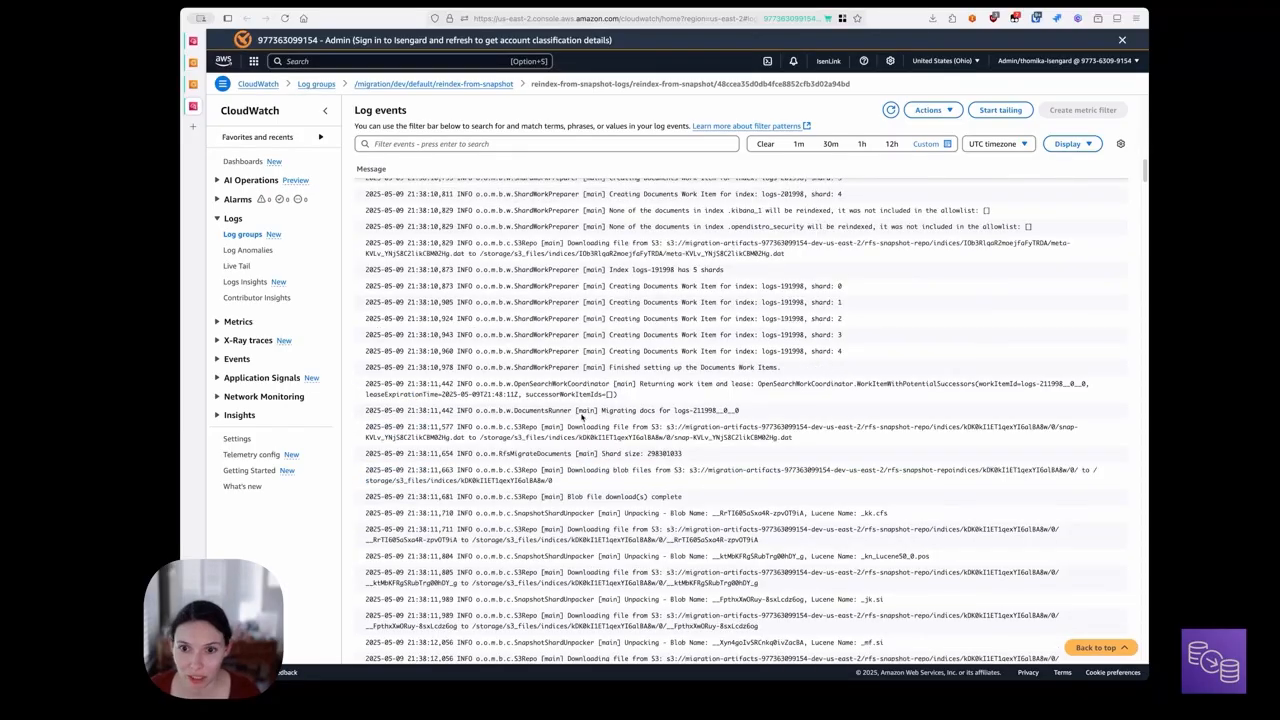
left_click_drag(673, 411, 759, 416)
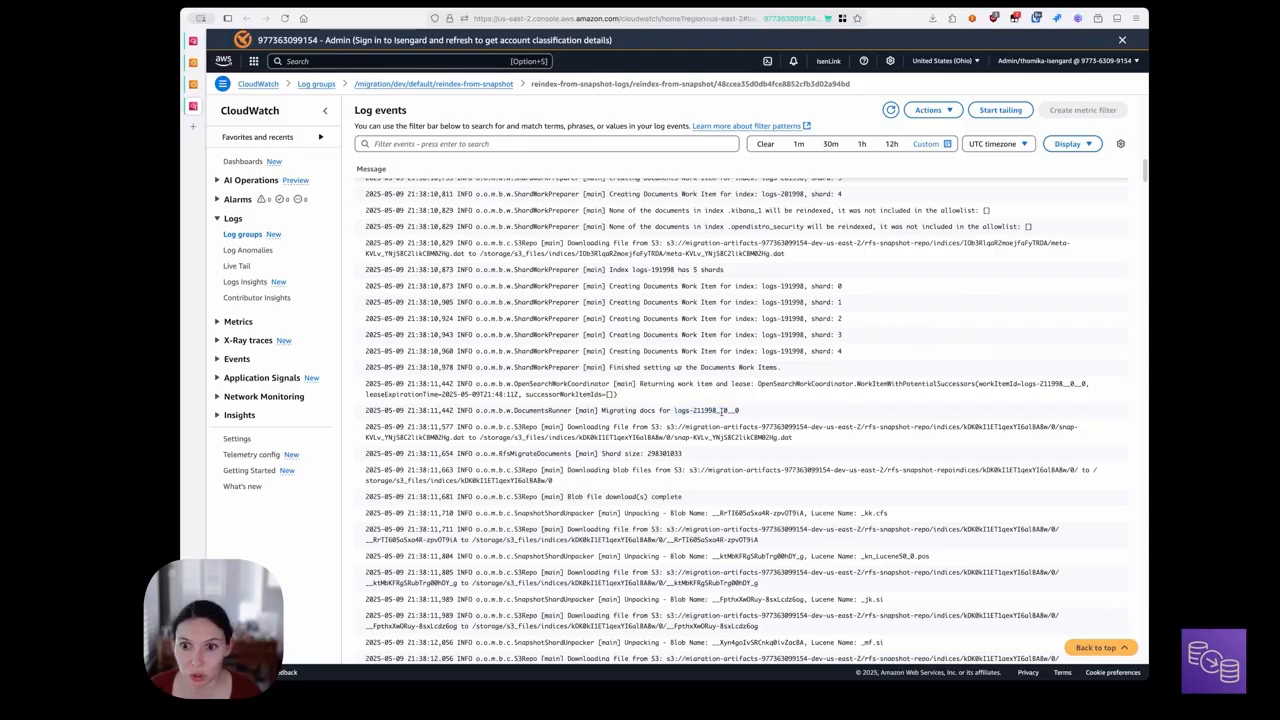
Step: Examine the shard size, S3 blob download and Lucene file unpacking entries for the logs-211998 shard
scroll(722, 411, "down", 1)
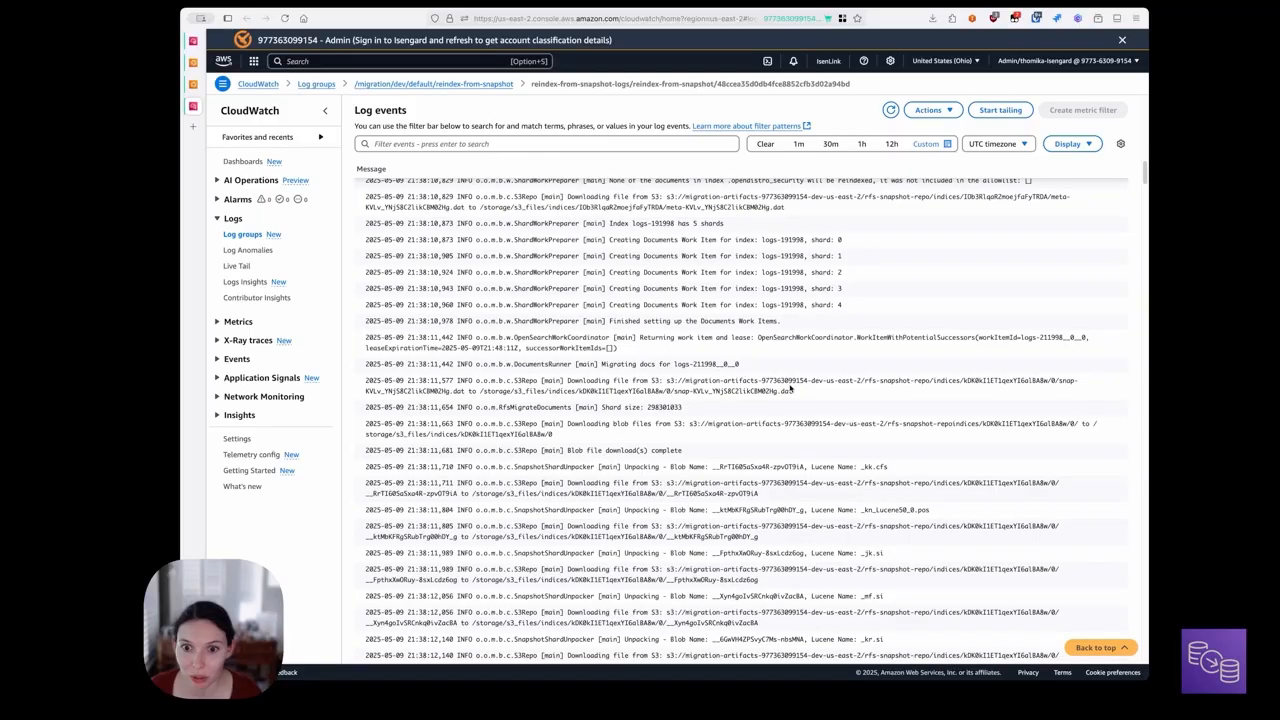
scroll(700, 365, "down", 1)
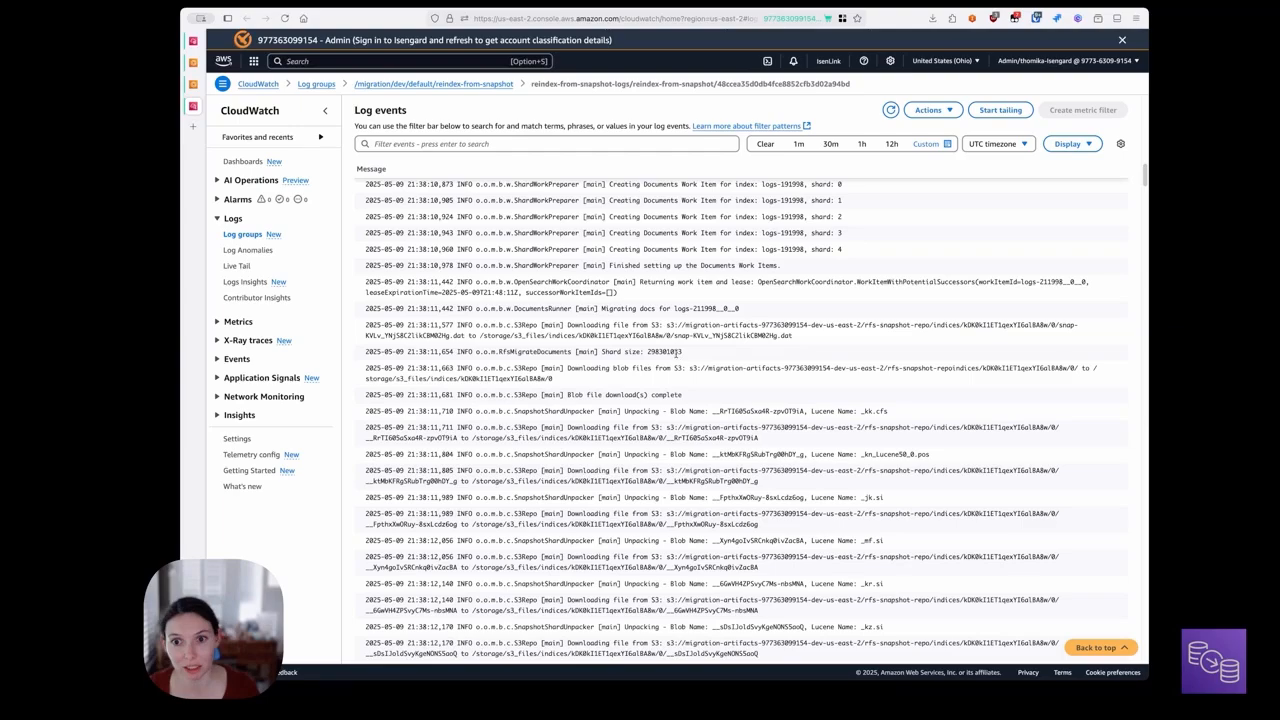
scroll(748, 264, "down", 3)
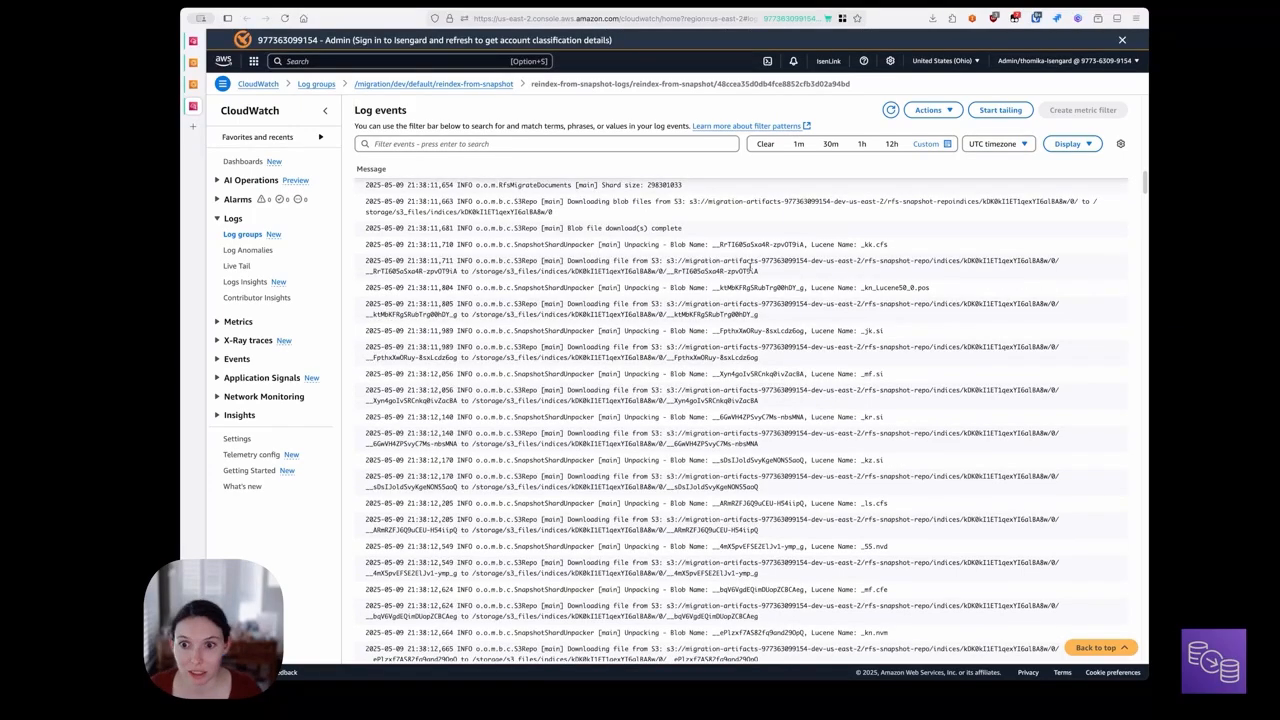
scroll(669, 411, "down", 3)
scroll(668, 410, "down", 10)
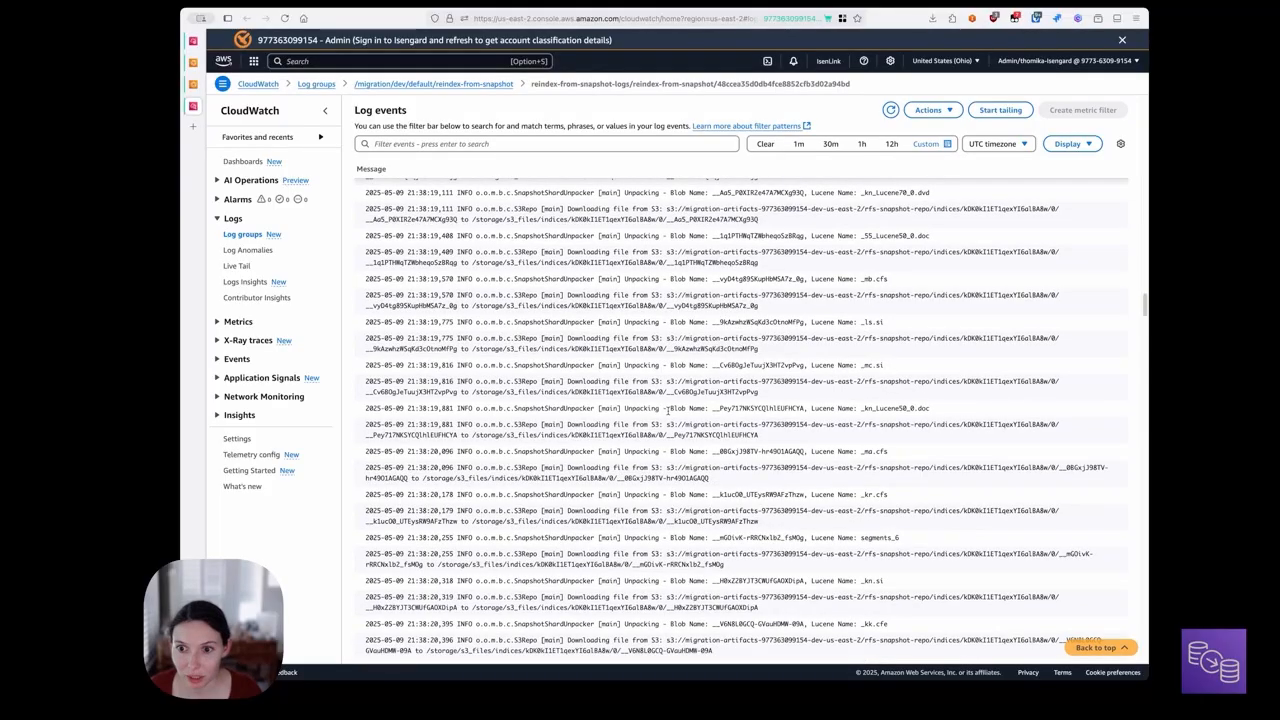
Step: Examine the DocumentReindexer bulk request entries for logs-211998, highlighting the first batch's document count
scroll(668, 410, "down", 10)
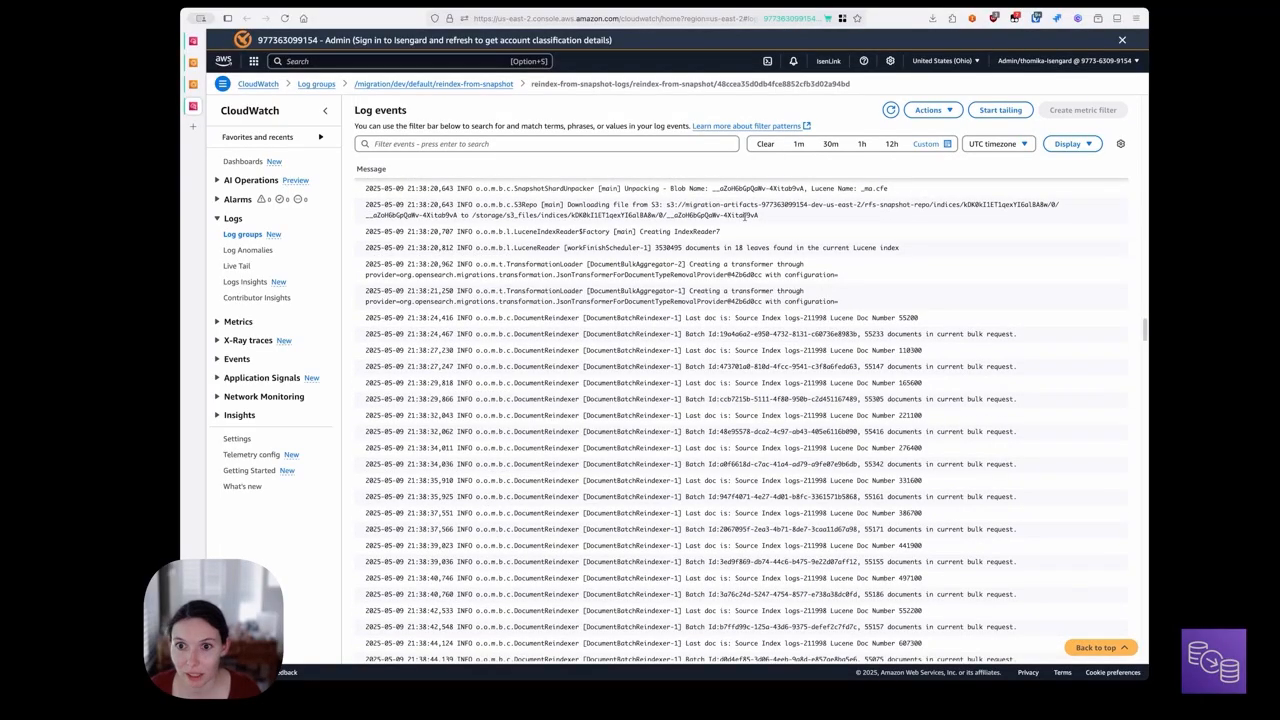
scroll(616, 270, "down", 1)
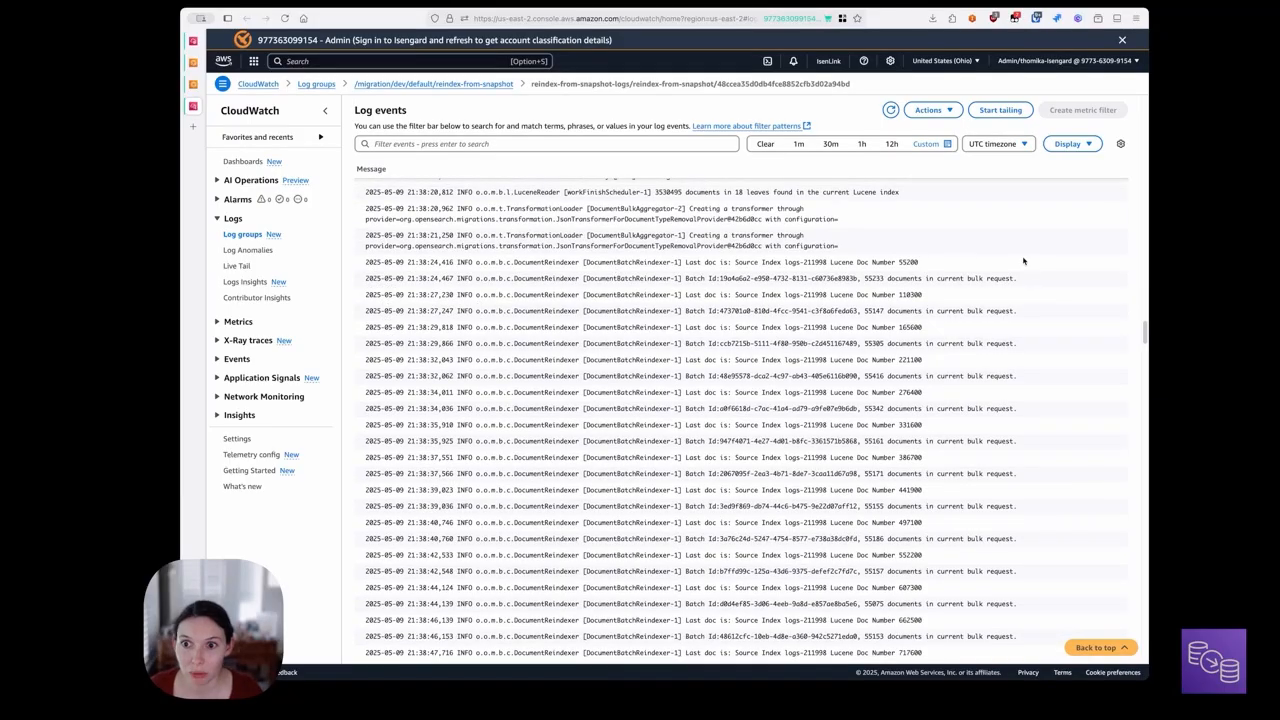
double_click(874, 278)
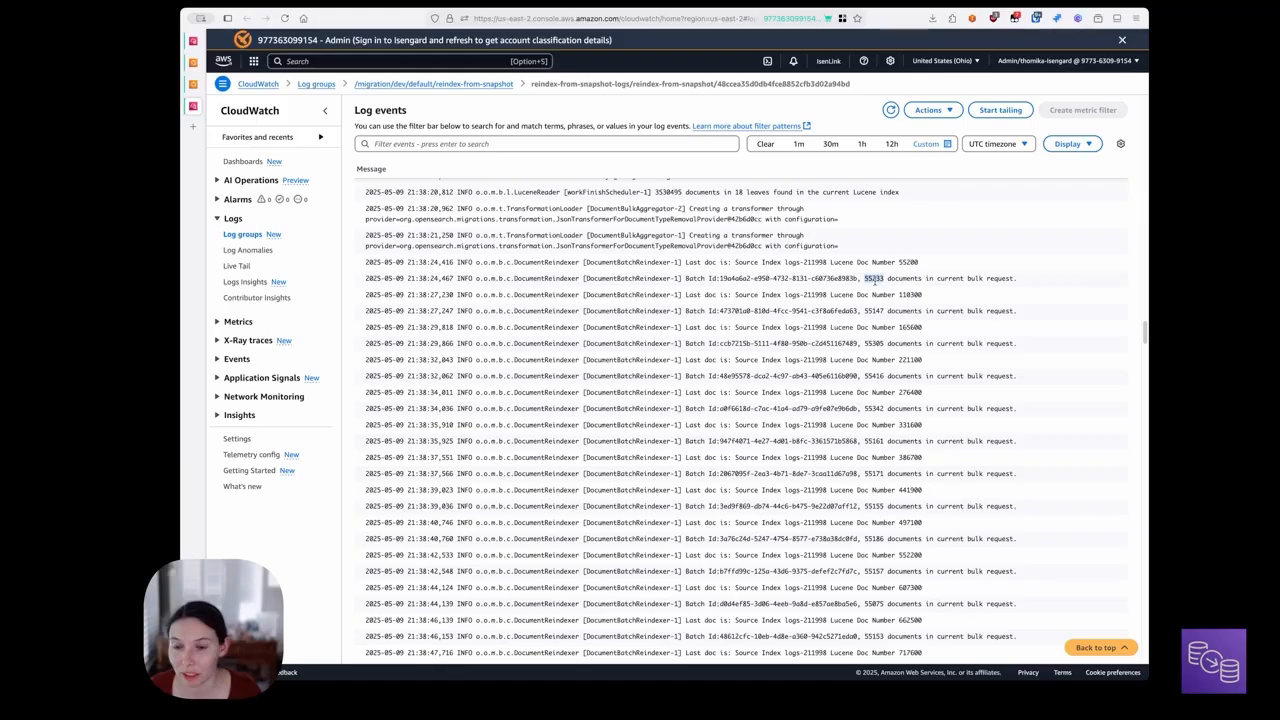
left_click(875, 281)
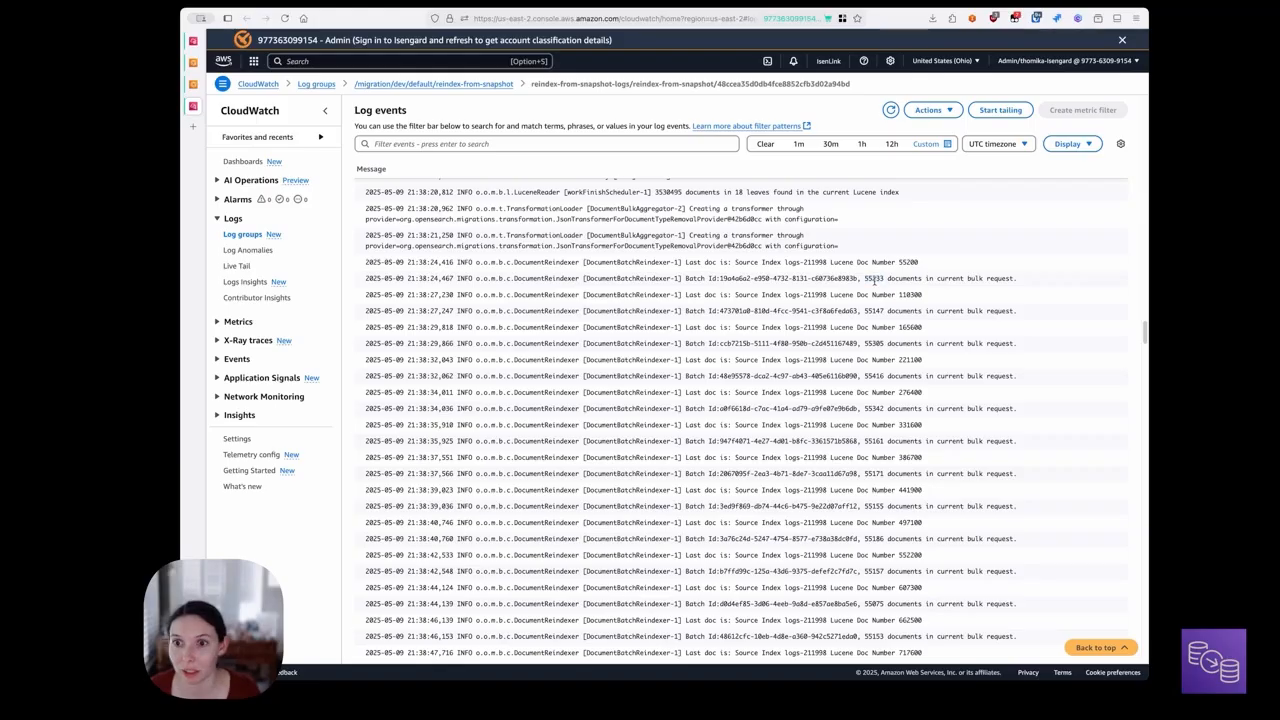
scroll(890, 310, "down", 5)
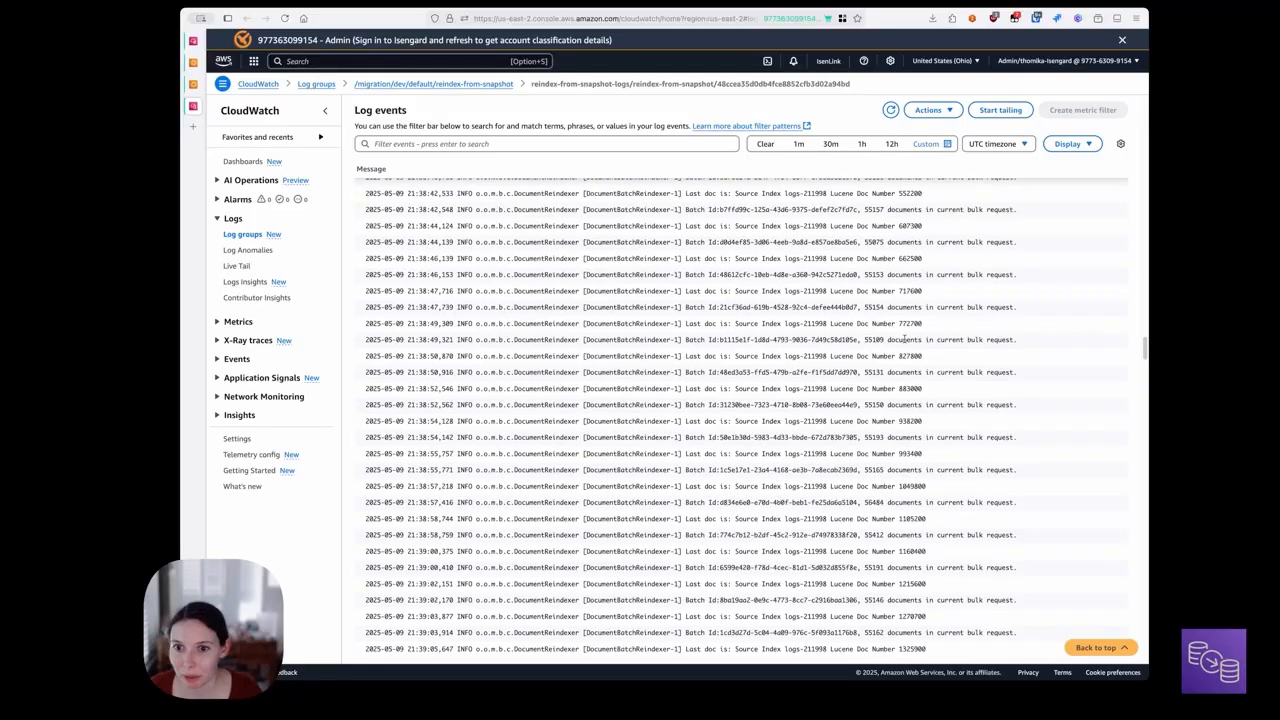
scroll(905, 340, "down", 15)
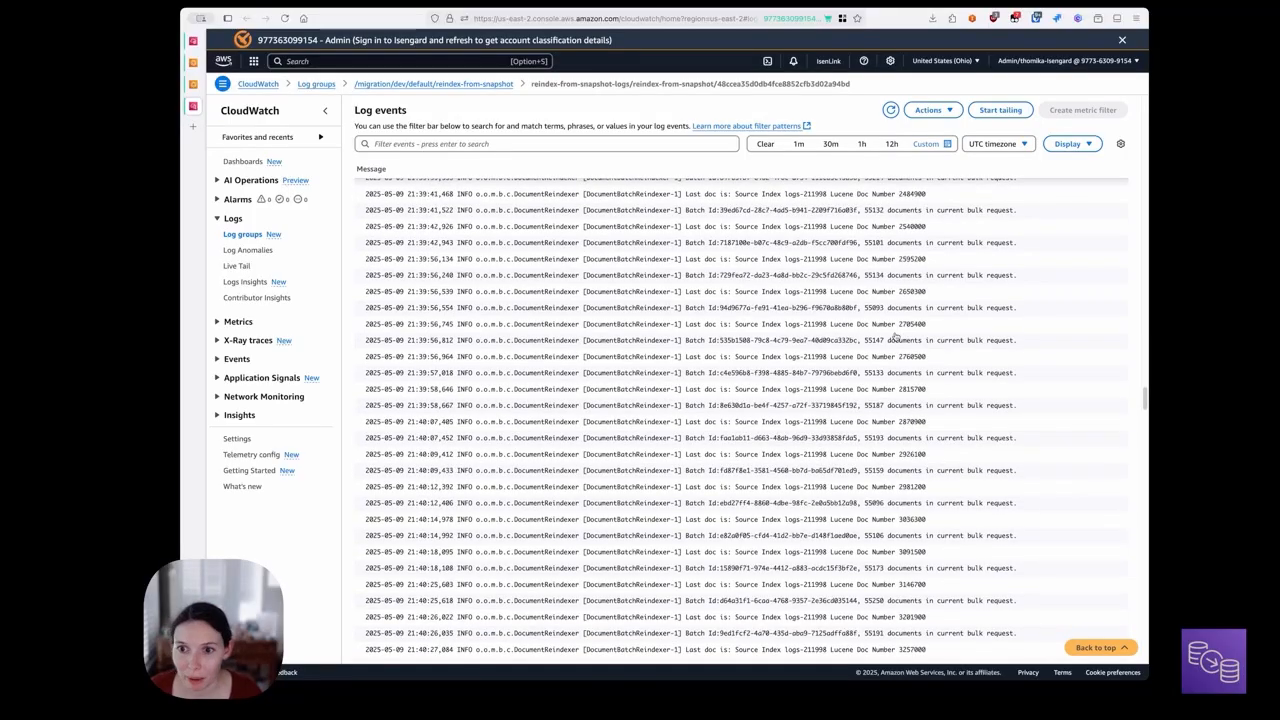
Step: Find the reindexing completion entry for logs-211998 shard 0, and examine the cleanup, worker restart and next work item picked up
scroll(896, 338, "down", 10)
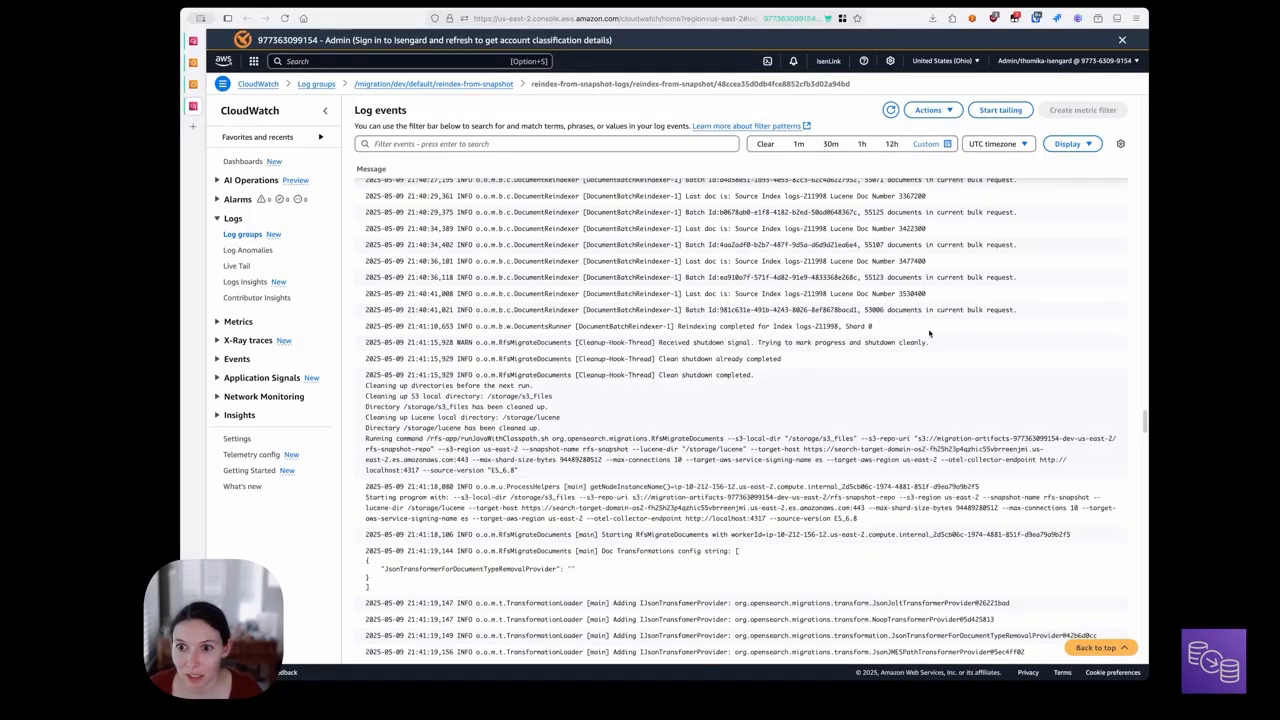
triple_click(841, 326)
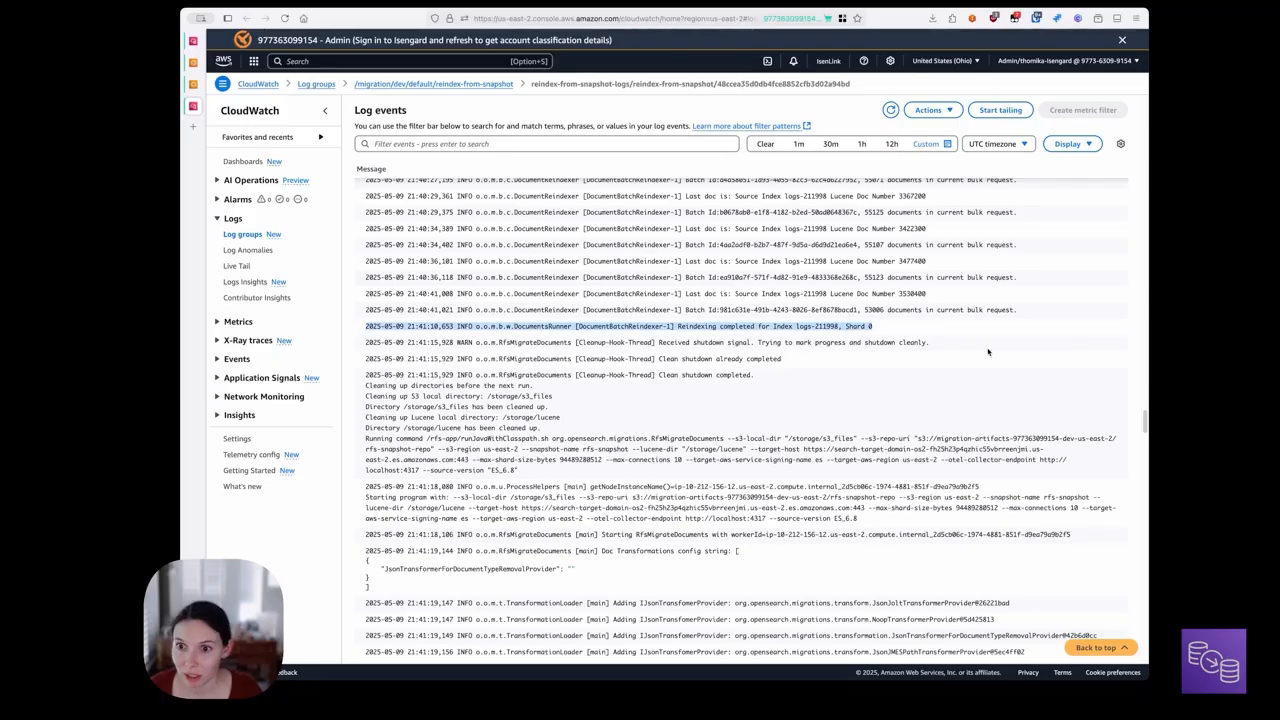
scroll(988, 351, "down", 3)
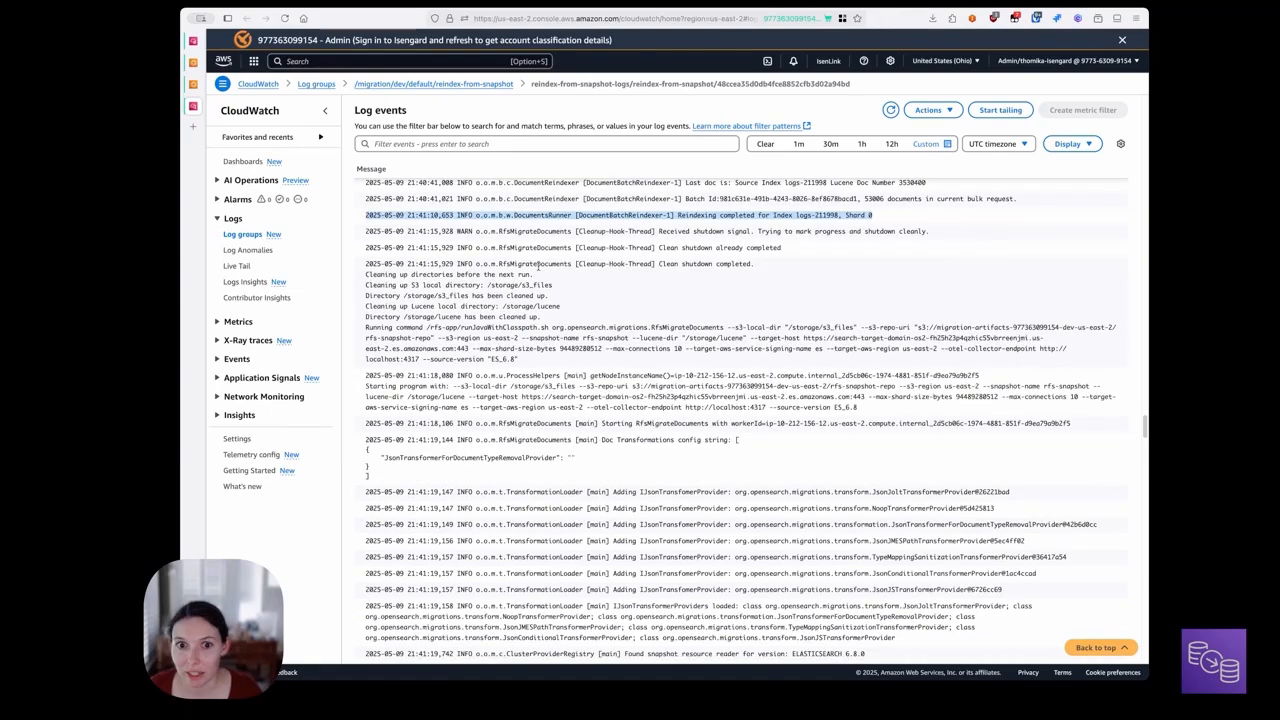
scroll(758, 305, "down", 2)
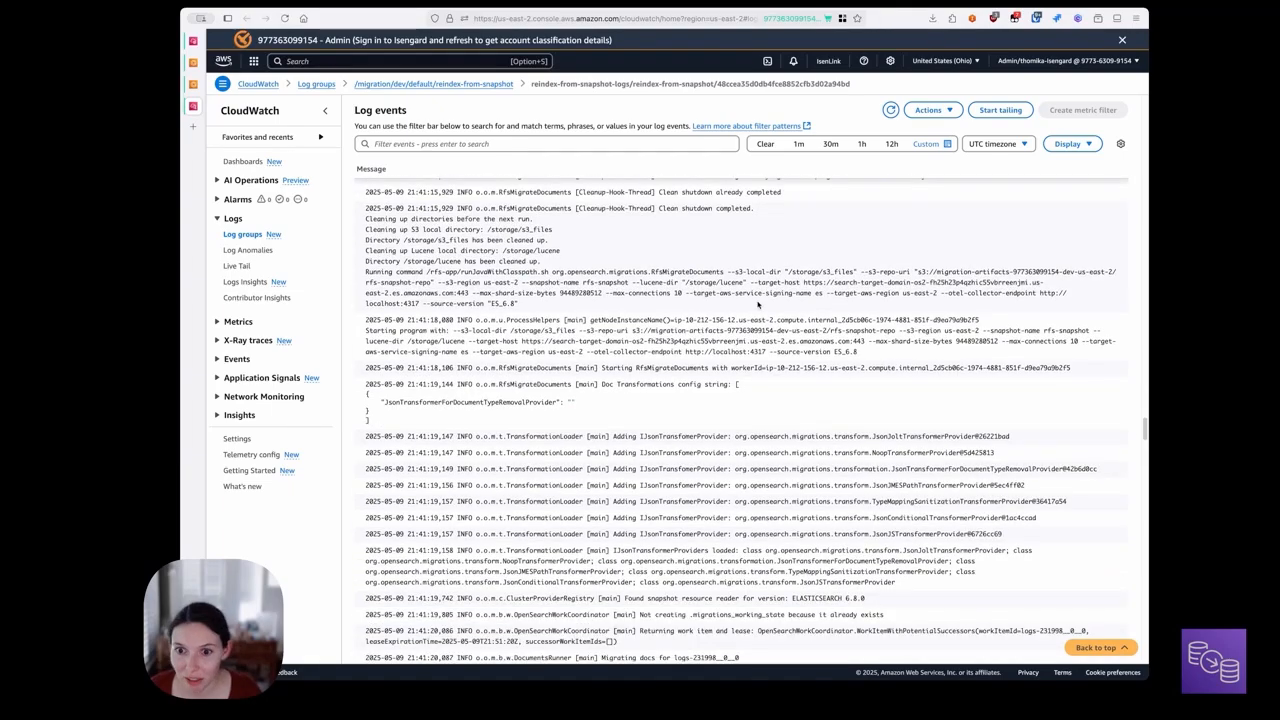
scroll(790, 290, "down", 8)
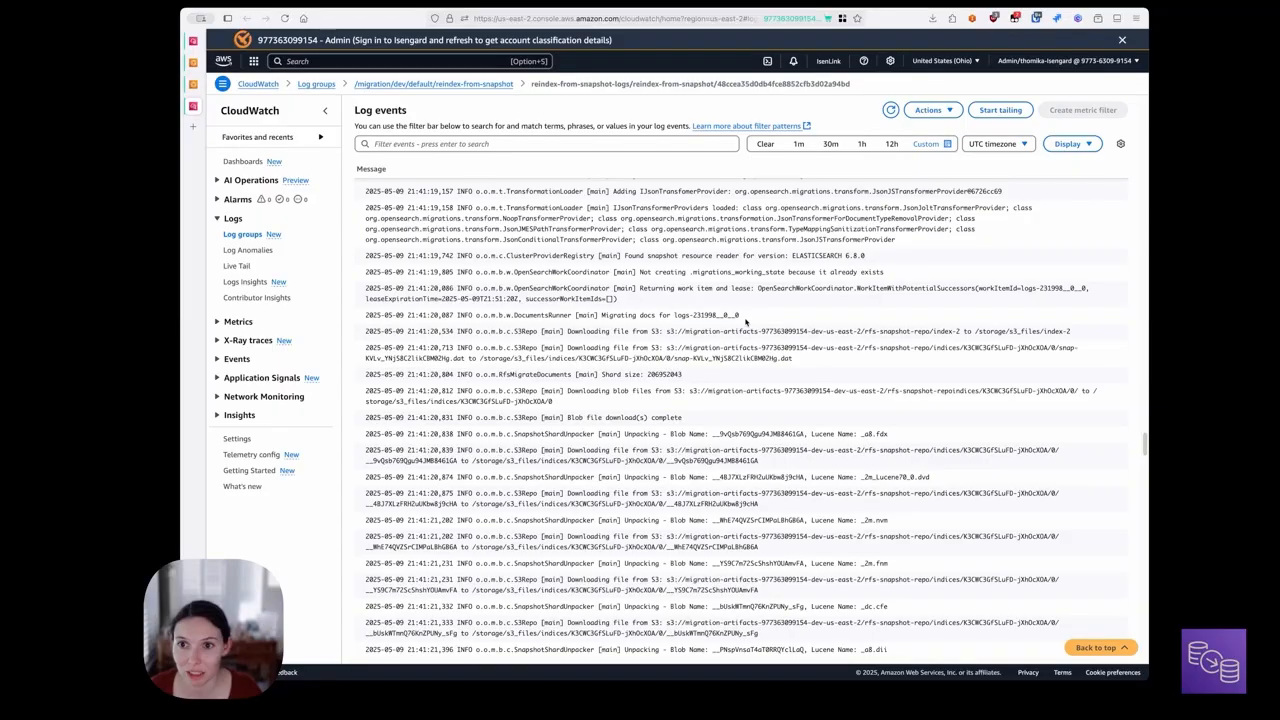
left_click_drag(745, 322, 674, 316)
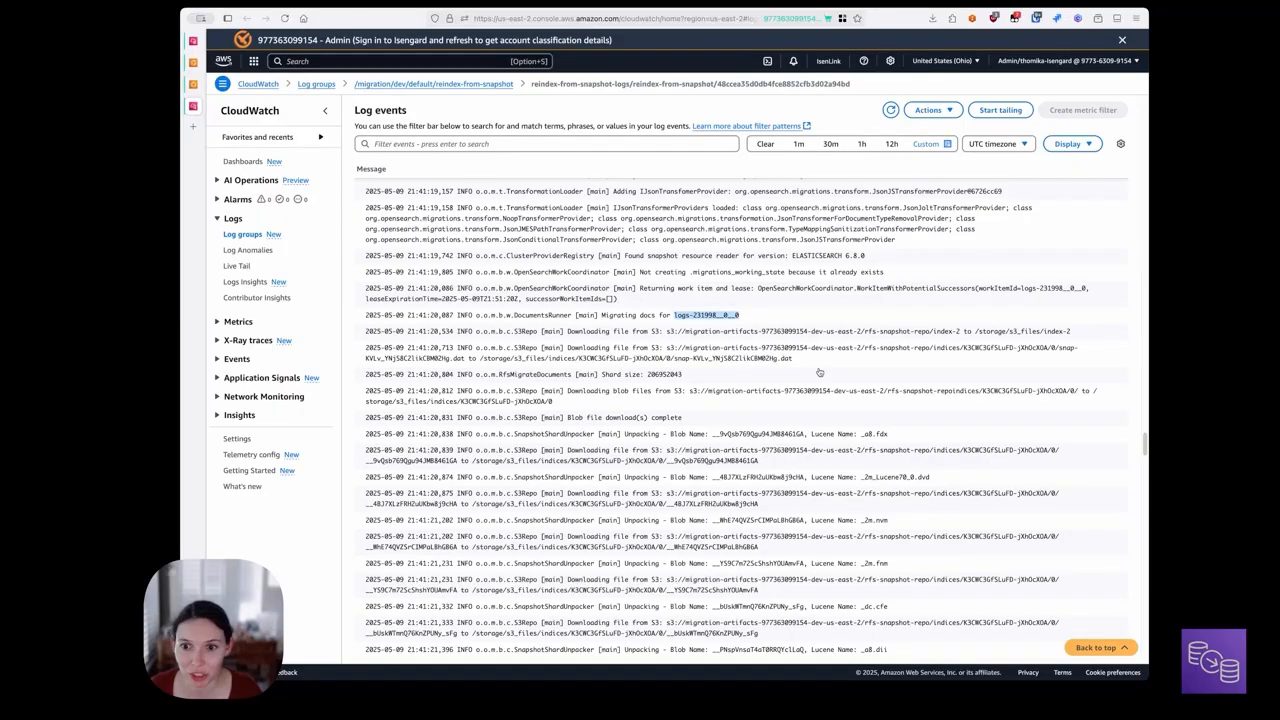
Step: Follow the log entries for logs-231998 shard 0 from file unpacking to reindexing completion and the worker restart
scroll(819, 372, "down", 10)
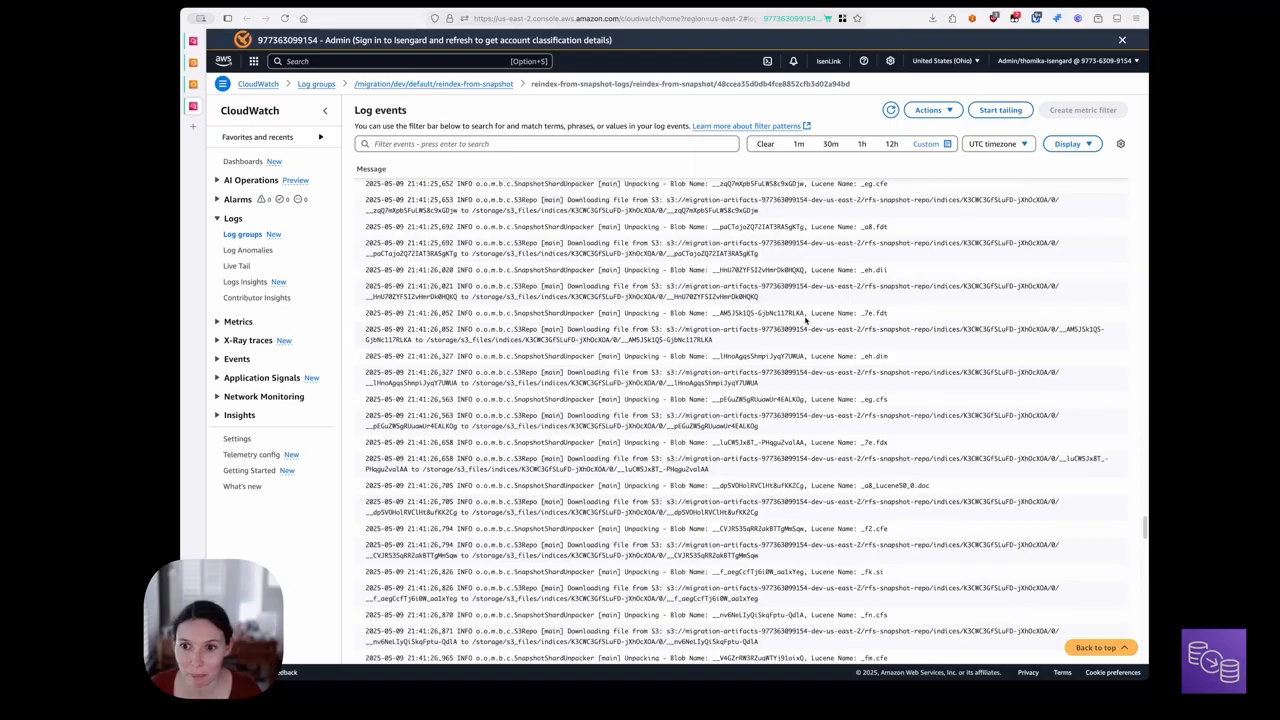
scroll(815, 328, "down", 15)
scroll(778, 570, "down", 3)
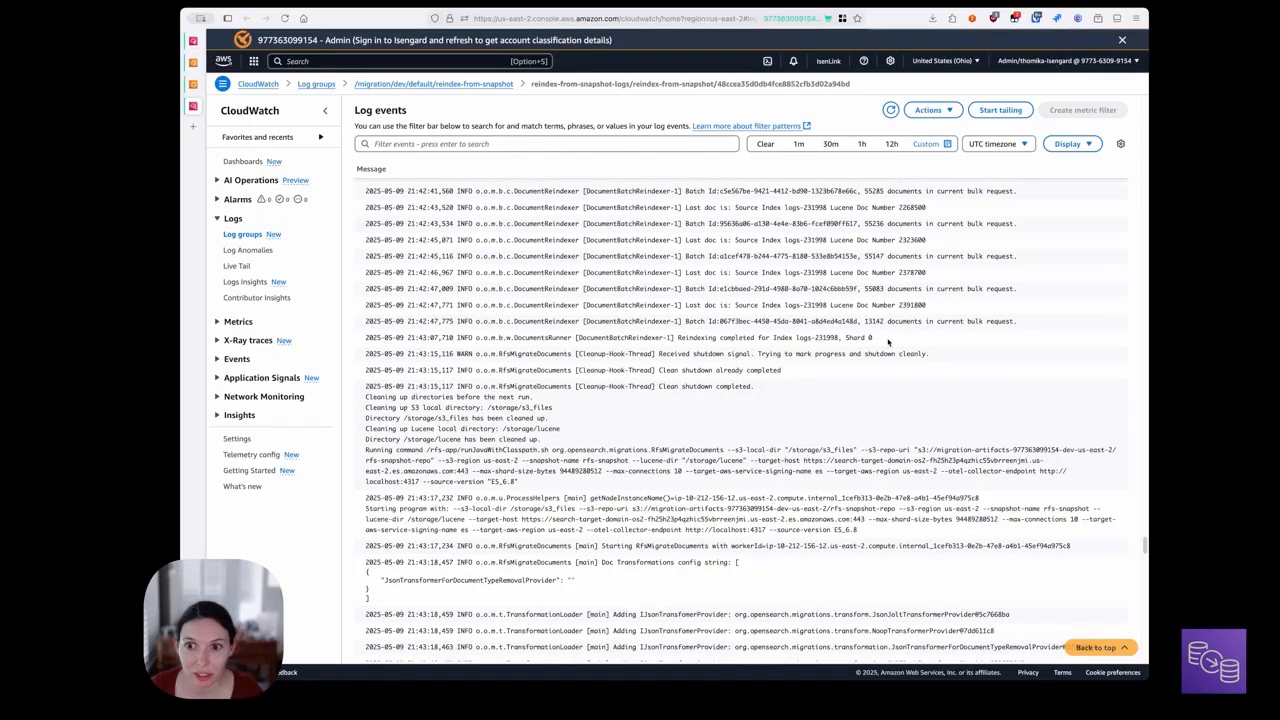
scroll(821, 494, "down", 10)
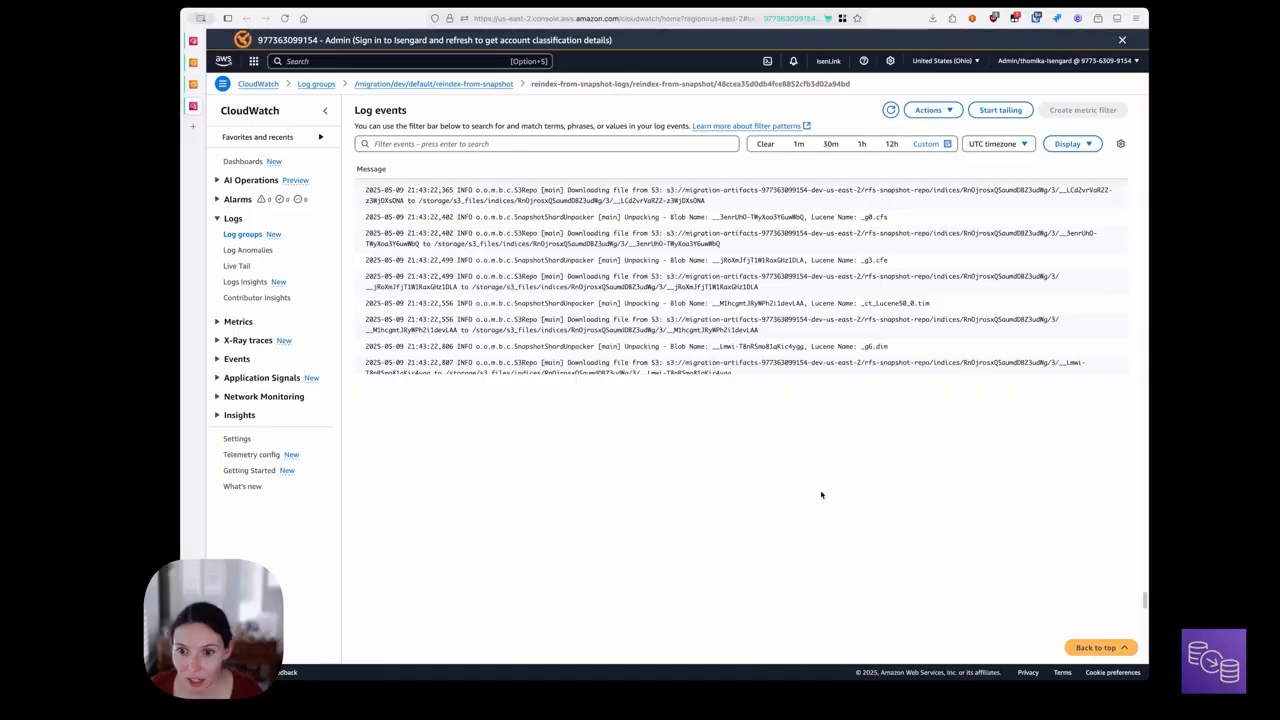
Step: Highlight the reindexing completion entry for logs-201998 shard 3, and examine the next work item's download and bulk request entries
scroll(821, 495, "down", 5)
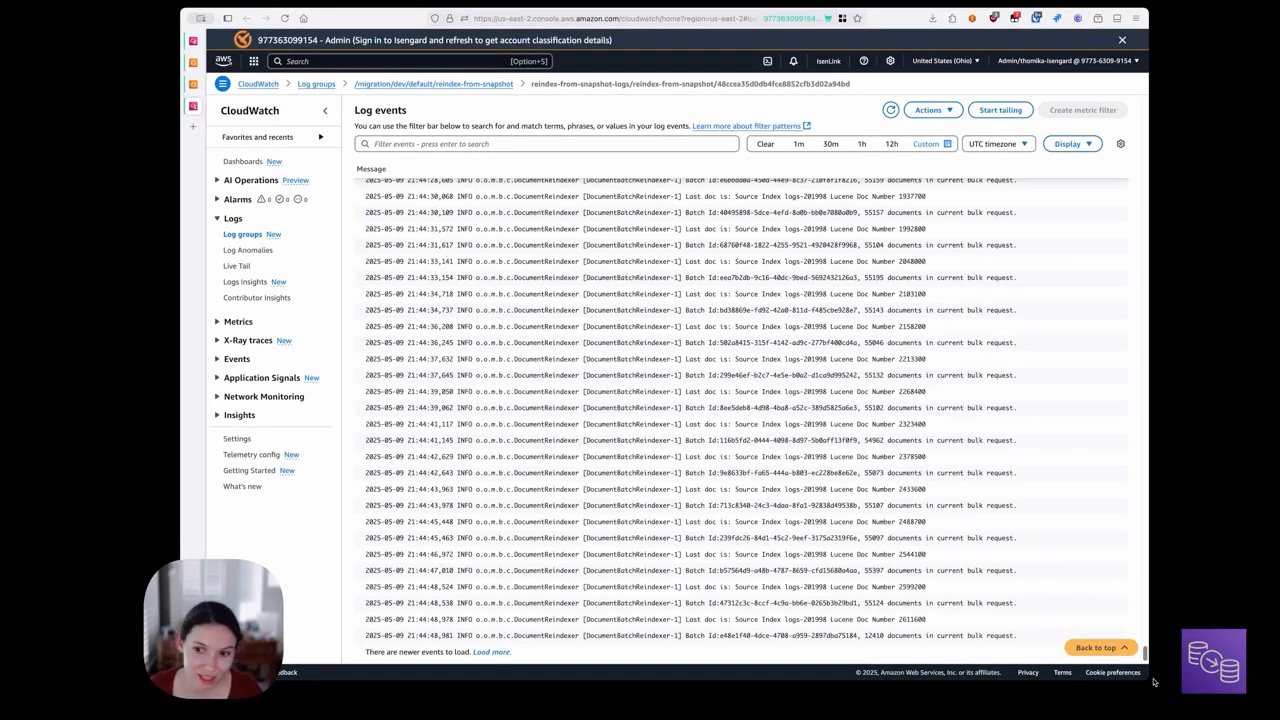
scroll(768, 467, "down", 3)
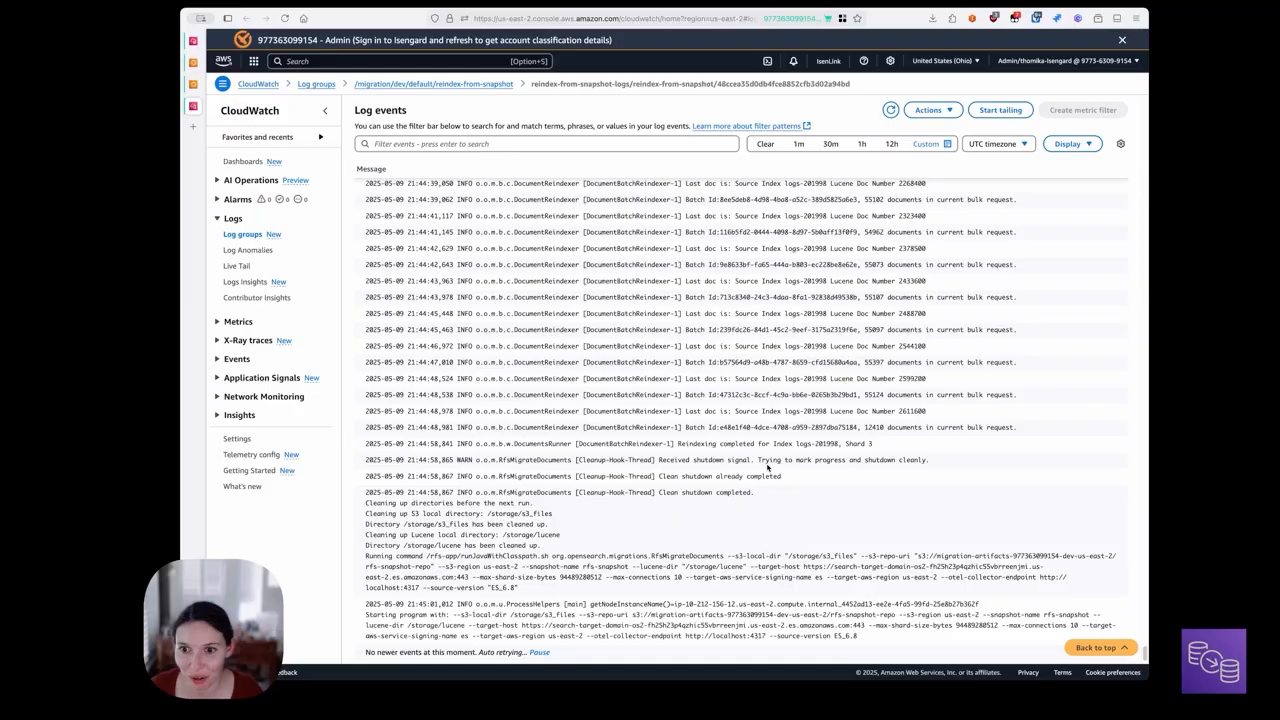
left_click_drag(677, 443, 873, 444)
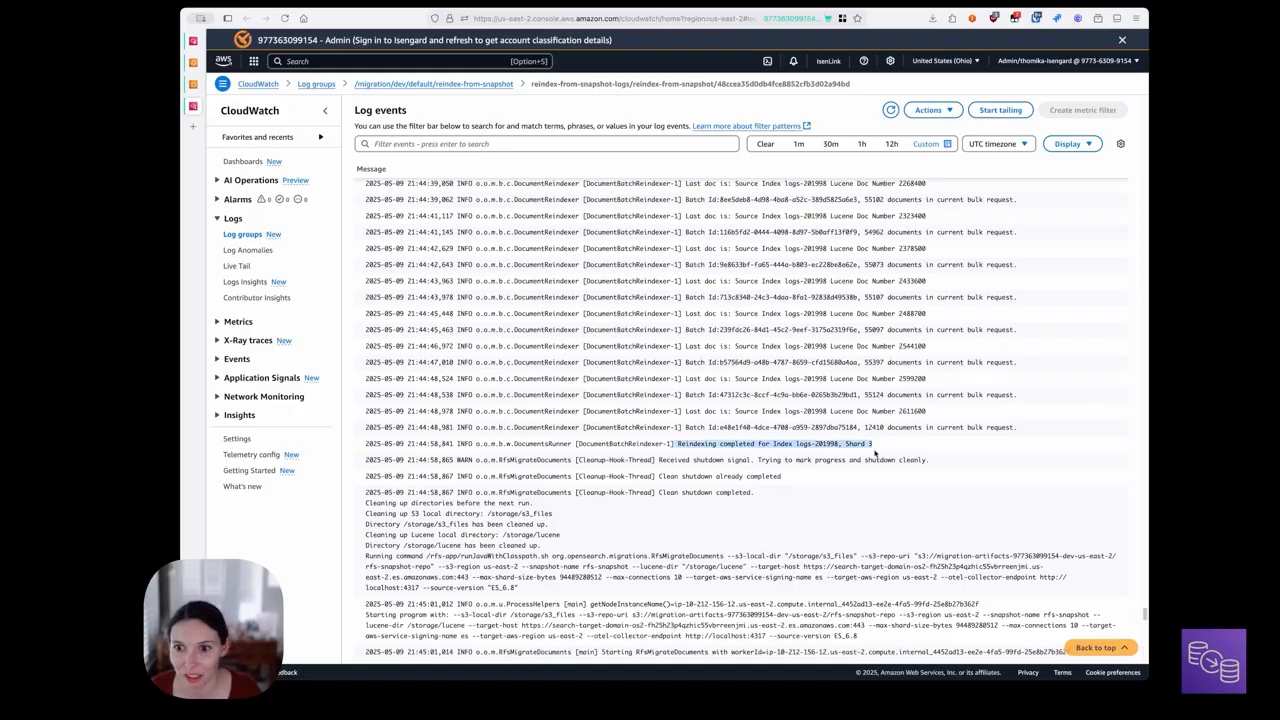
scroll(920, 456, "down", 5)
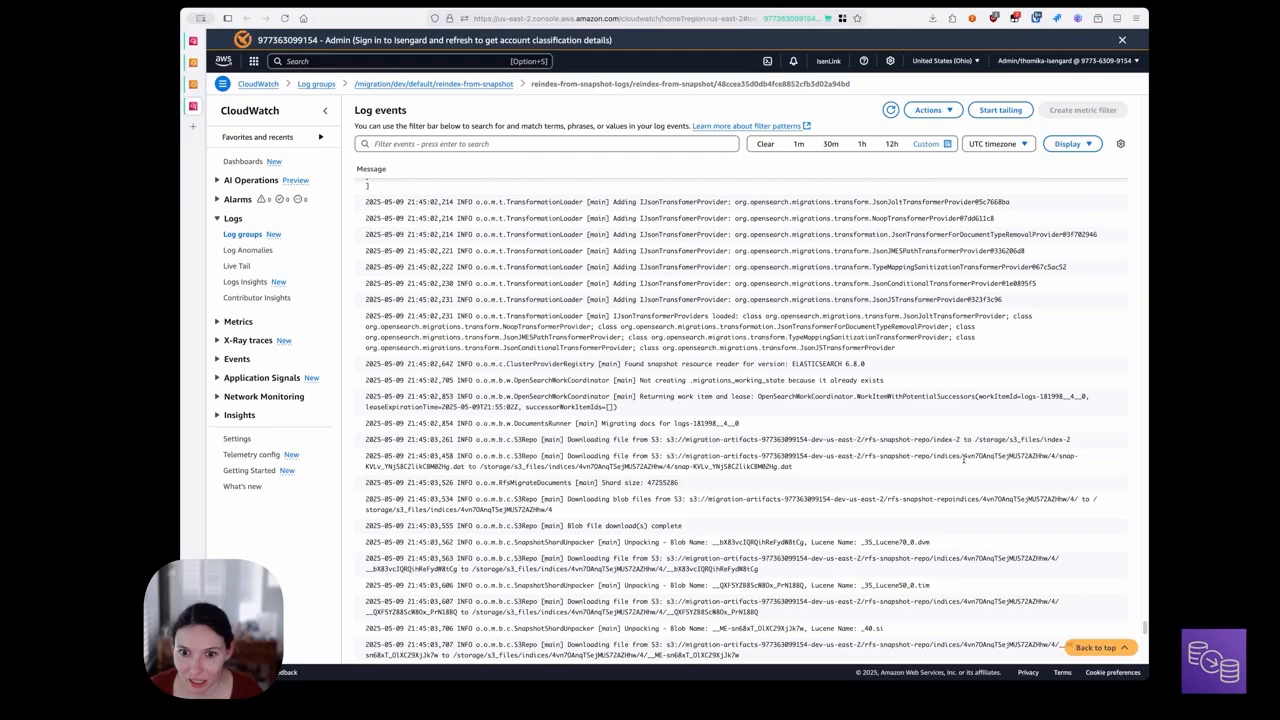
scroll(867, 616, "down", 10)
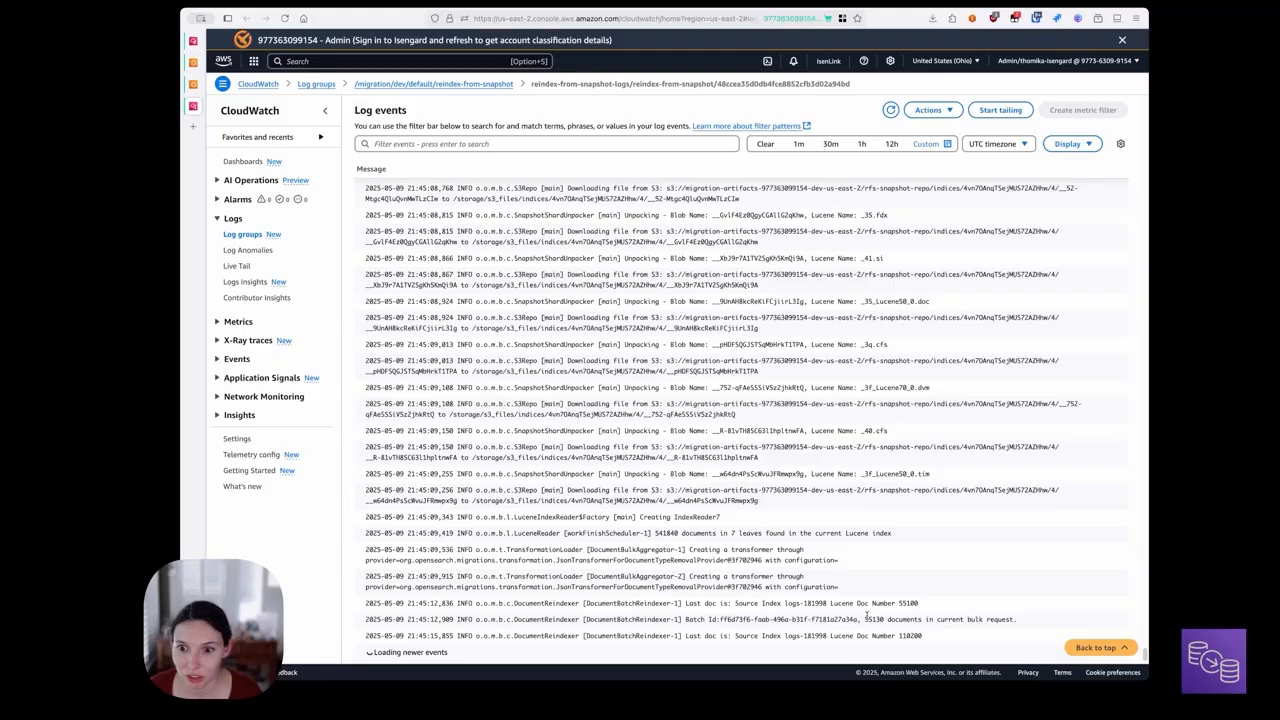
Step: Switch to the migration console session and review the earlier backfill commands and index listings
key("ctrl+Tab")
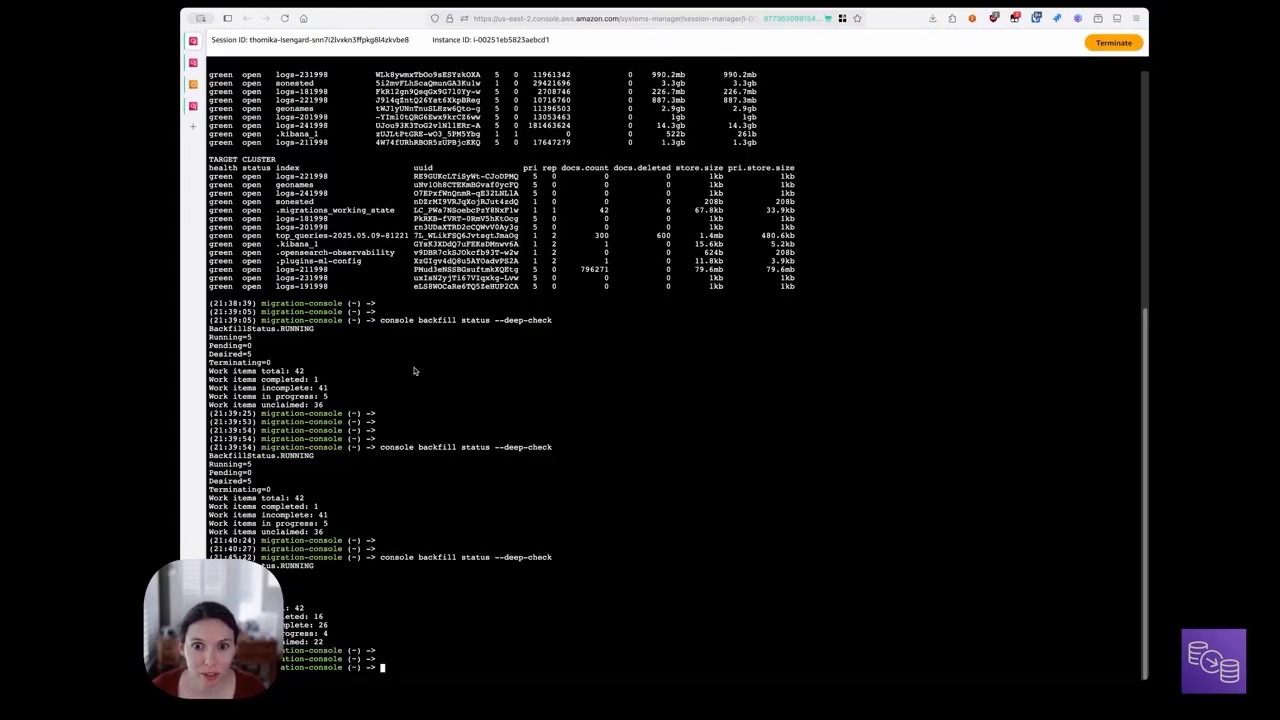
scroll(416, 372, "up", 5)
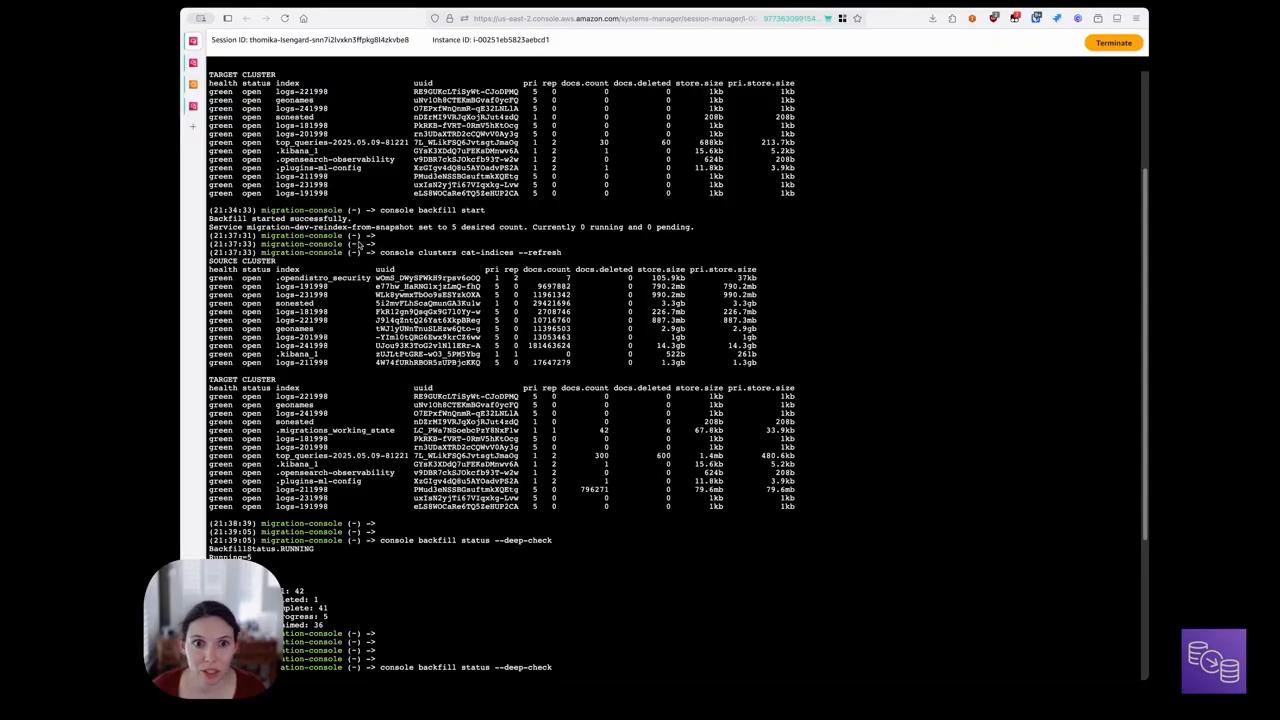
scroll(359, 245, "down", 5)
Step: Switch to the MigrationAssistant_ReindexFromSnapshot_Dashboard_dev dashboard, check the list of available dashboards, and select target-domain-os2 as the target cluster domain
left_click(194, 62)
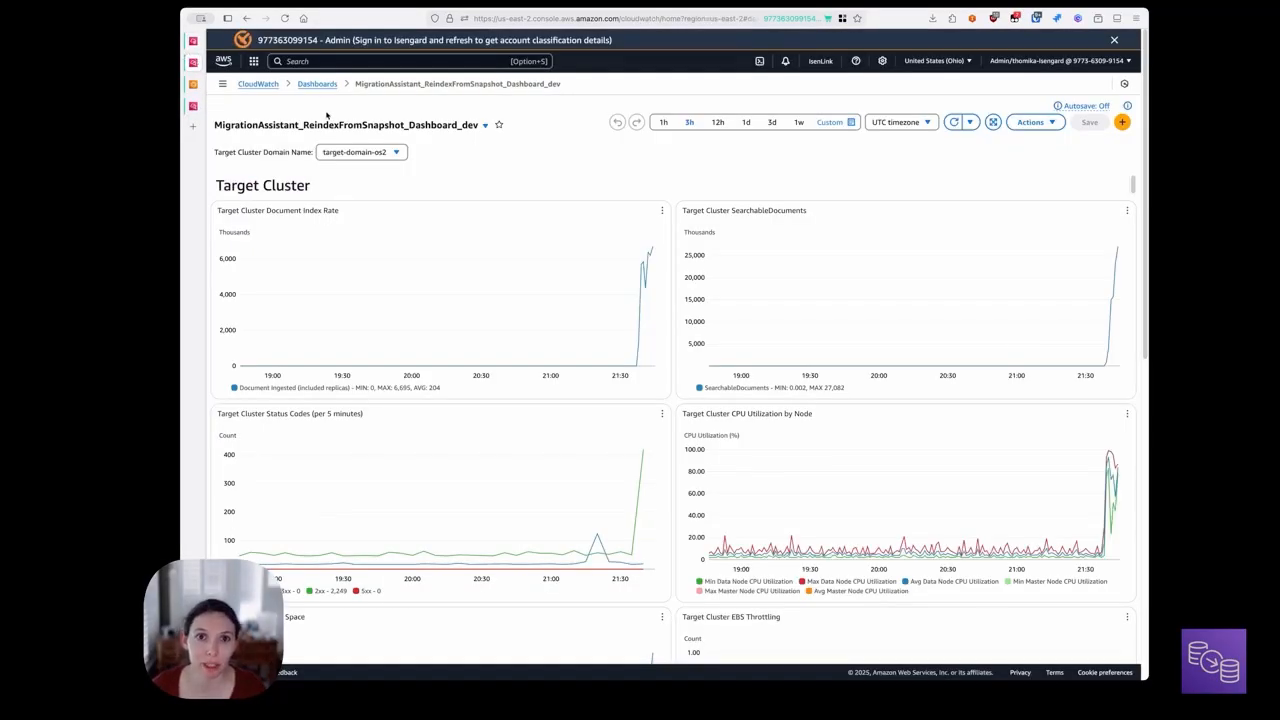
left_click_drag(327, 117, 367, 136)
left_click(367, 132)
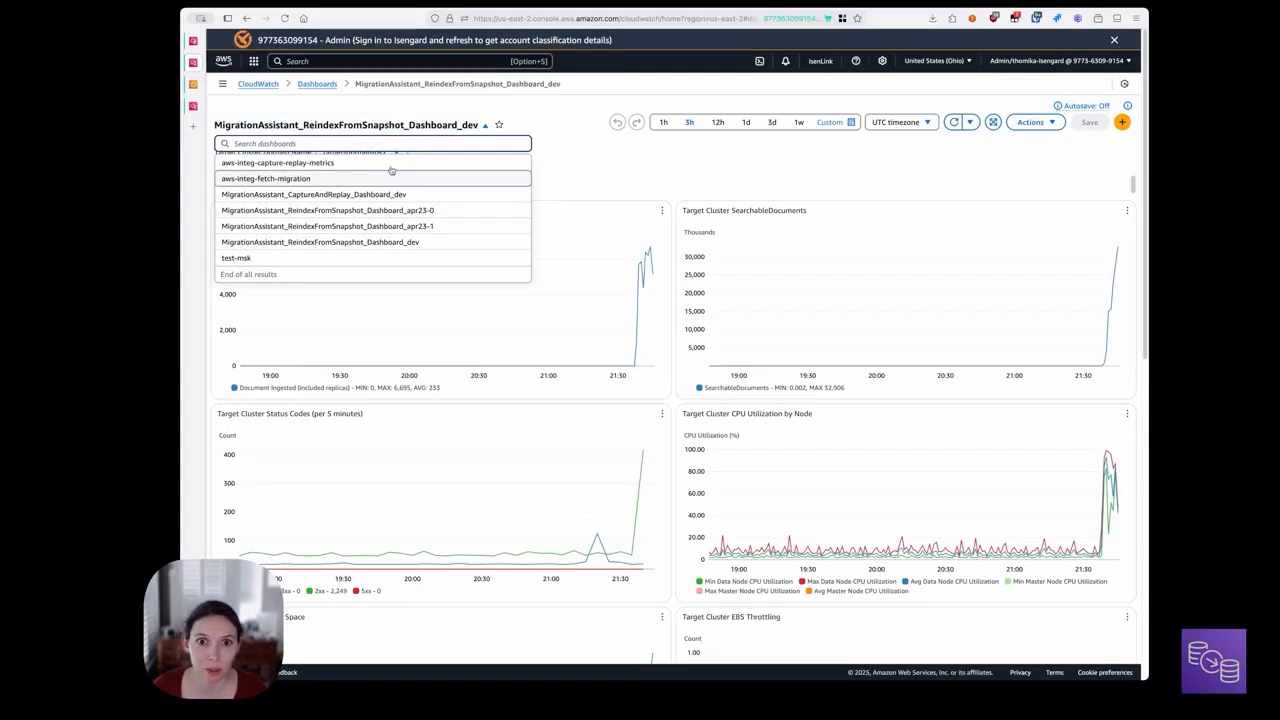
left_click(374, 109)
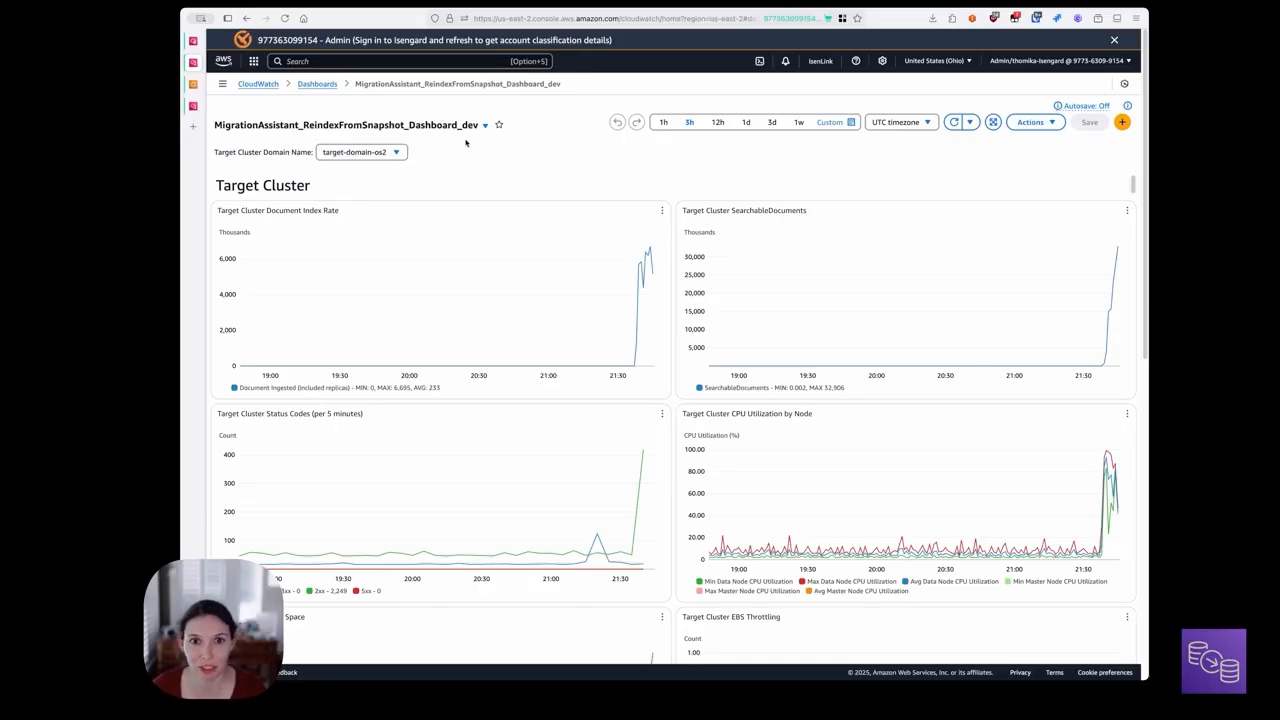
left_click(382, 152)
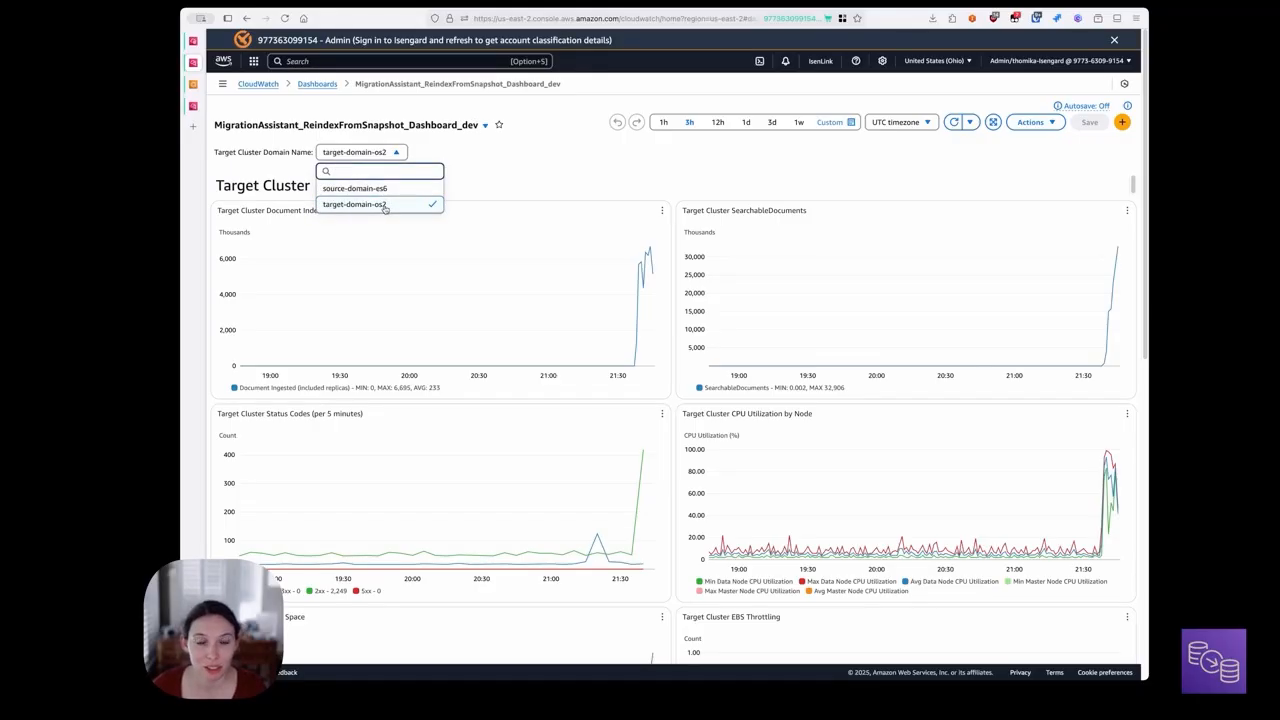
left_click(384, 206)
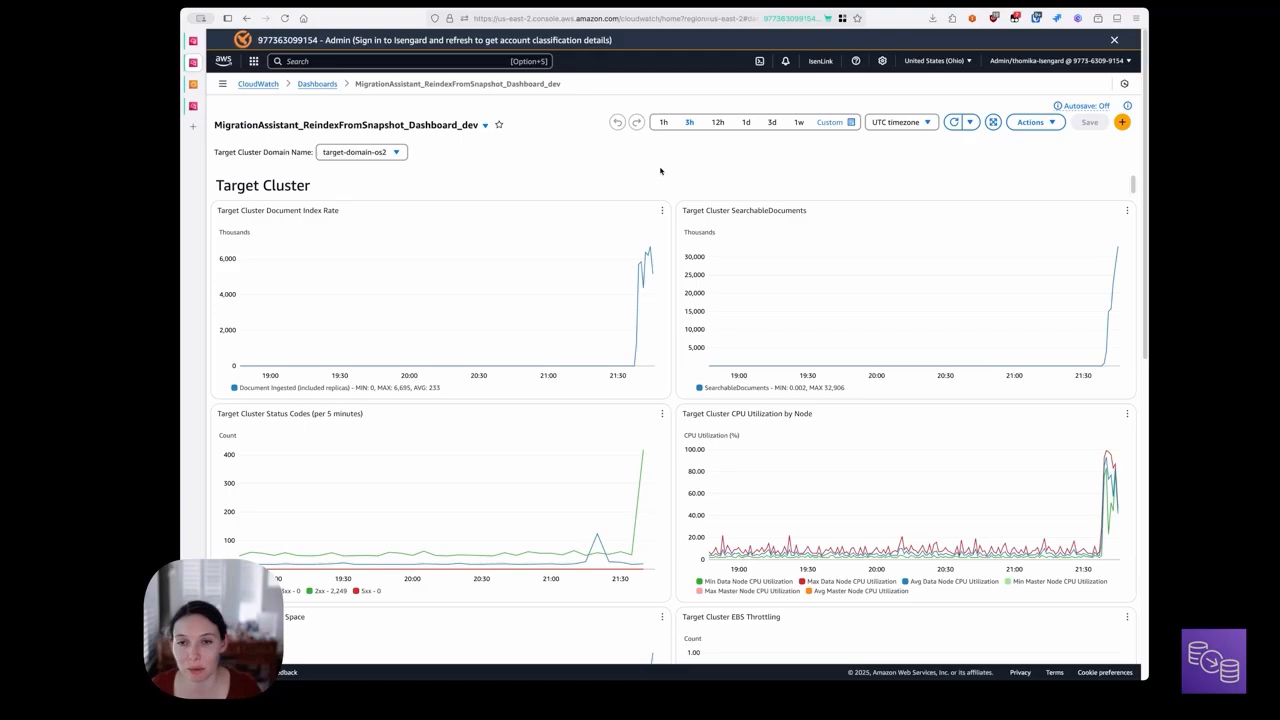
Step: Set the dashboard's time range to 1h and examine the target cluster's document index rate and searchable documents graphs
left_click(663, 122)
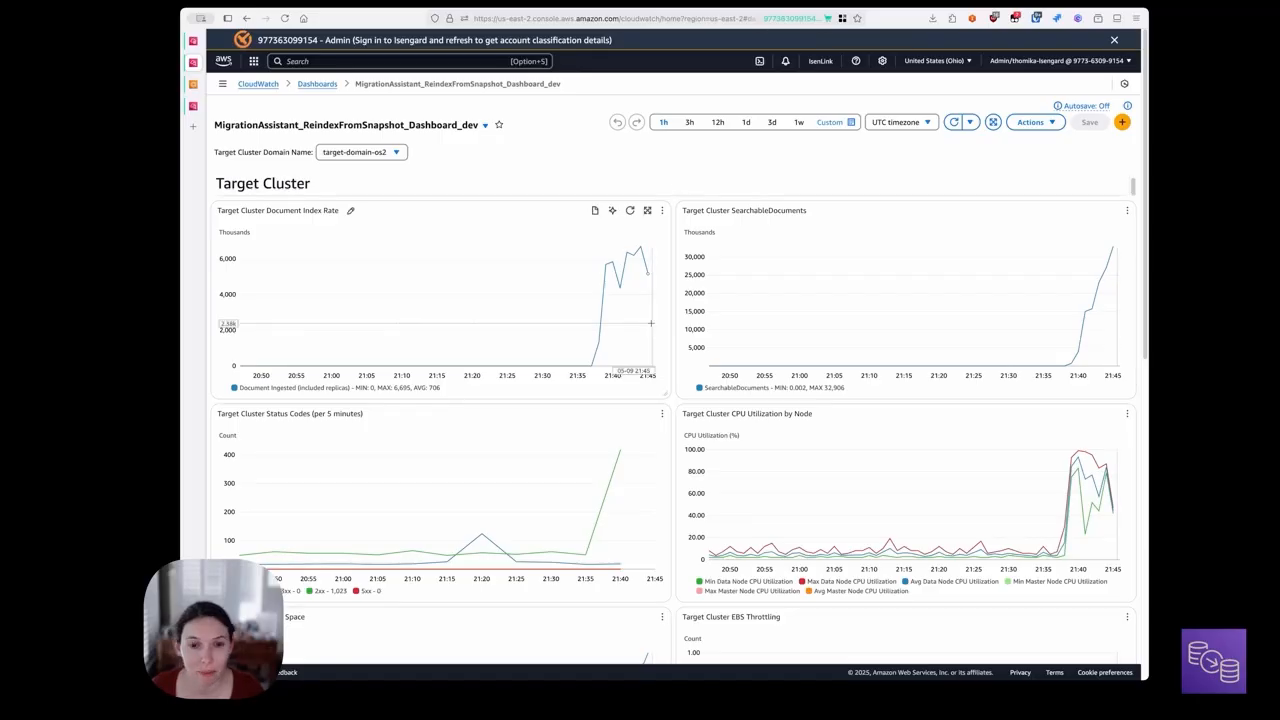
scroll(677, 330, "down", 1)
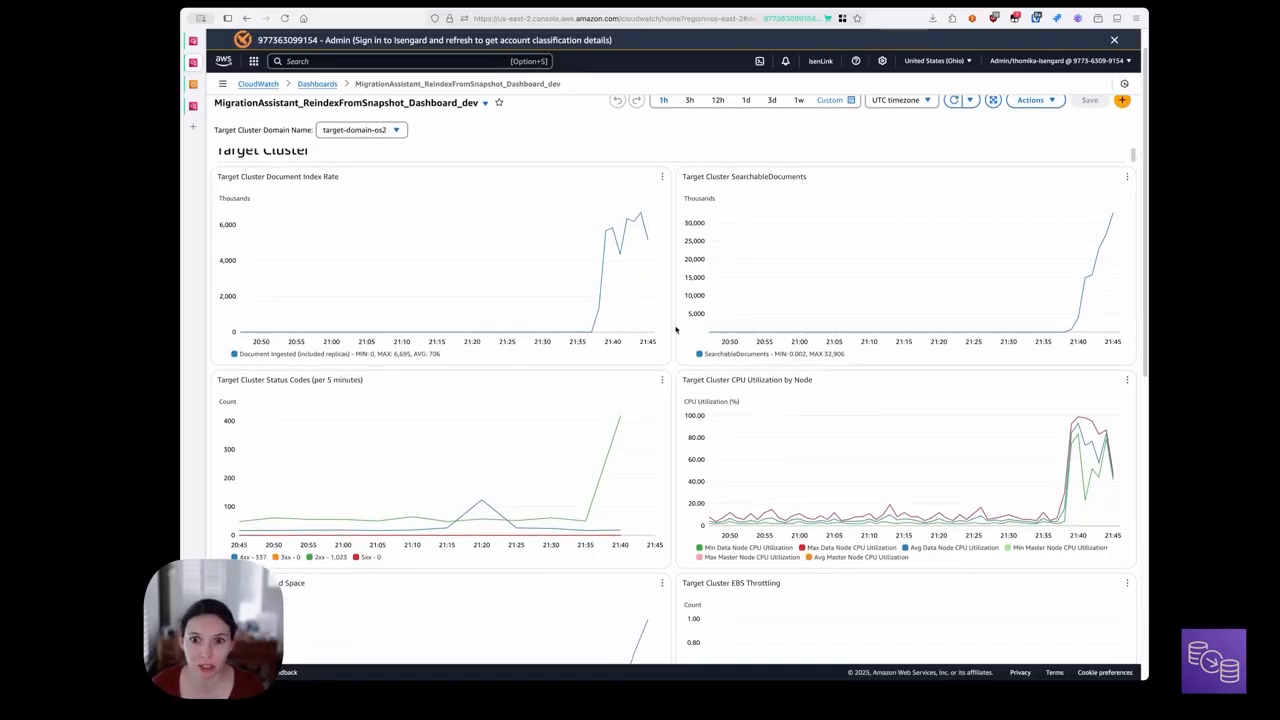
mouse_move(591, 333)
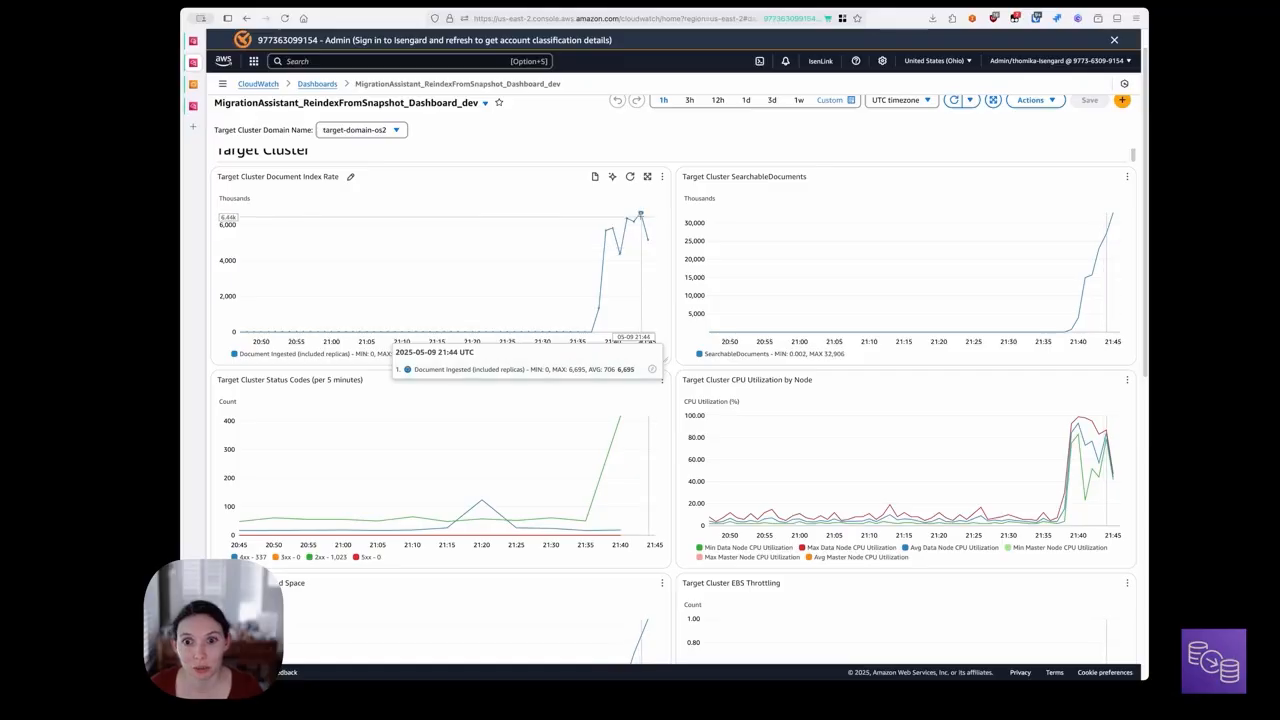
scroll(641, 215, "up", 1)
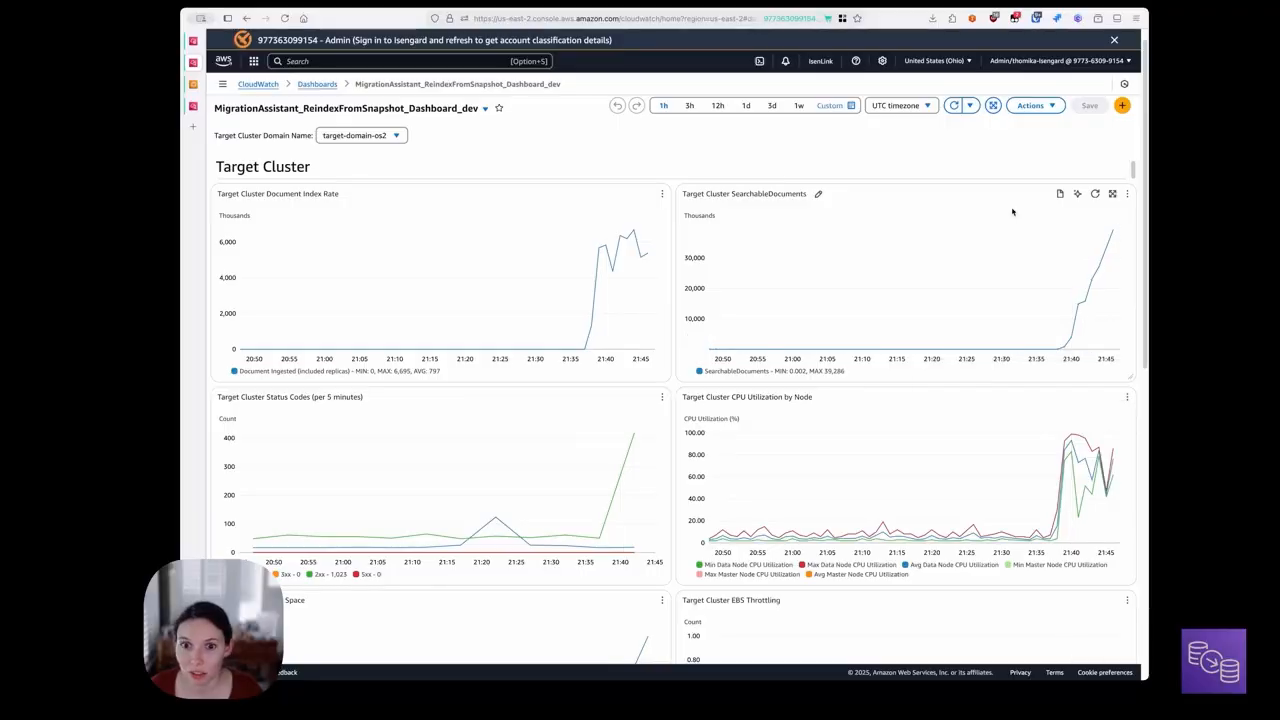
Step: Refresh the target cluster status codes graph, and examine it together with the CPU utilization by node graph
scroll(1012, 211, "down", 3)
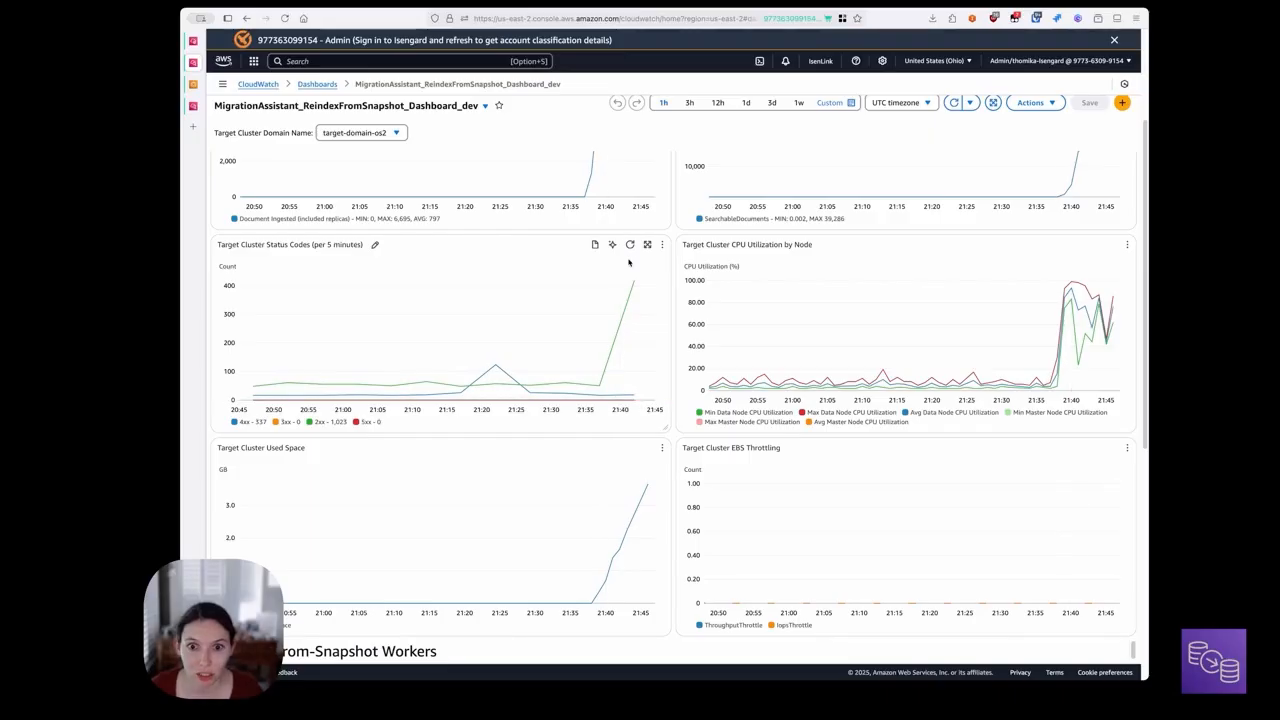
left_click(629, 244)
mouse_move(599, 389)
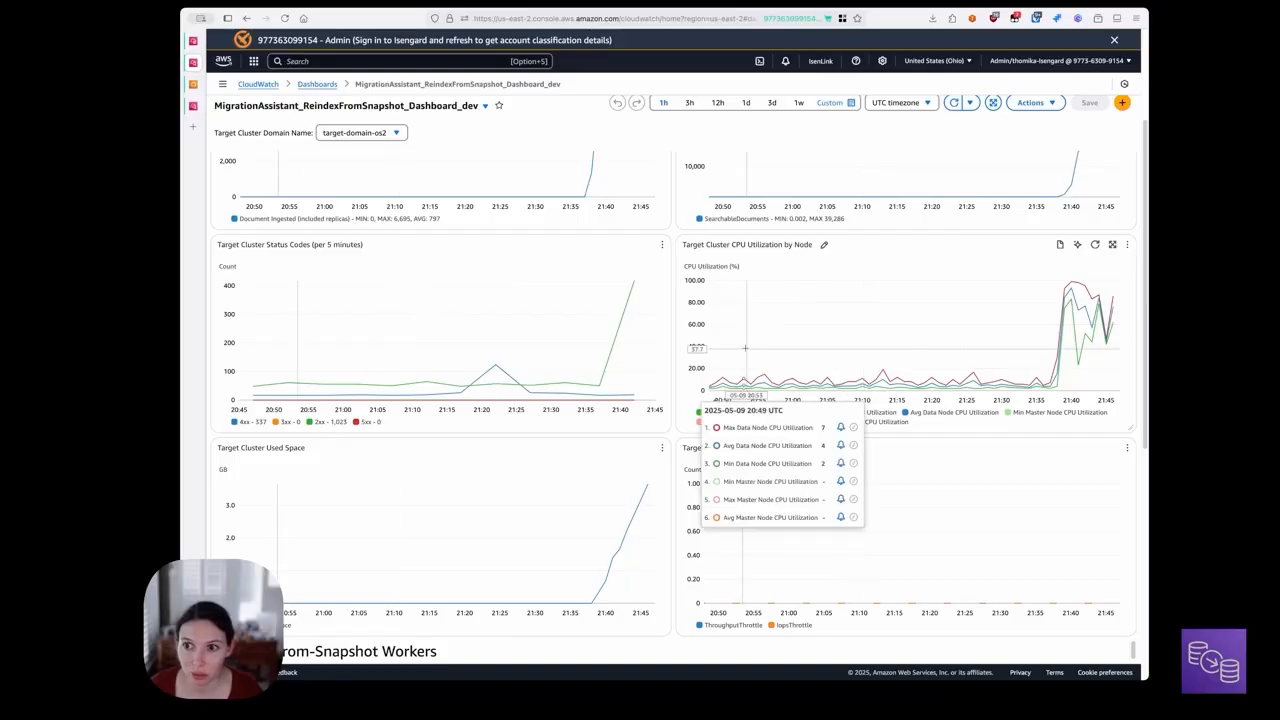
scroll(880, 380, "down", 2)
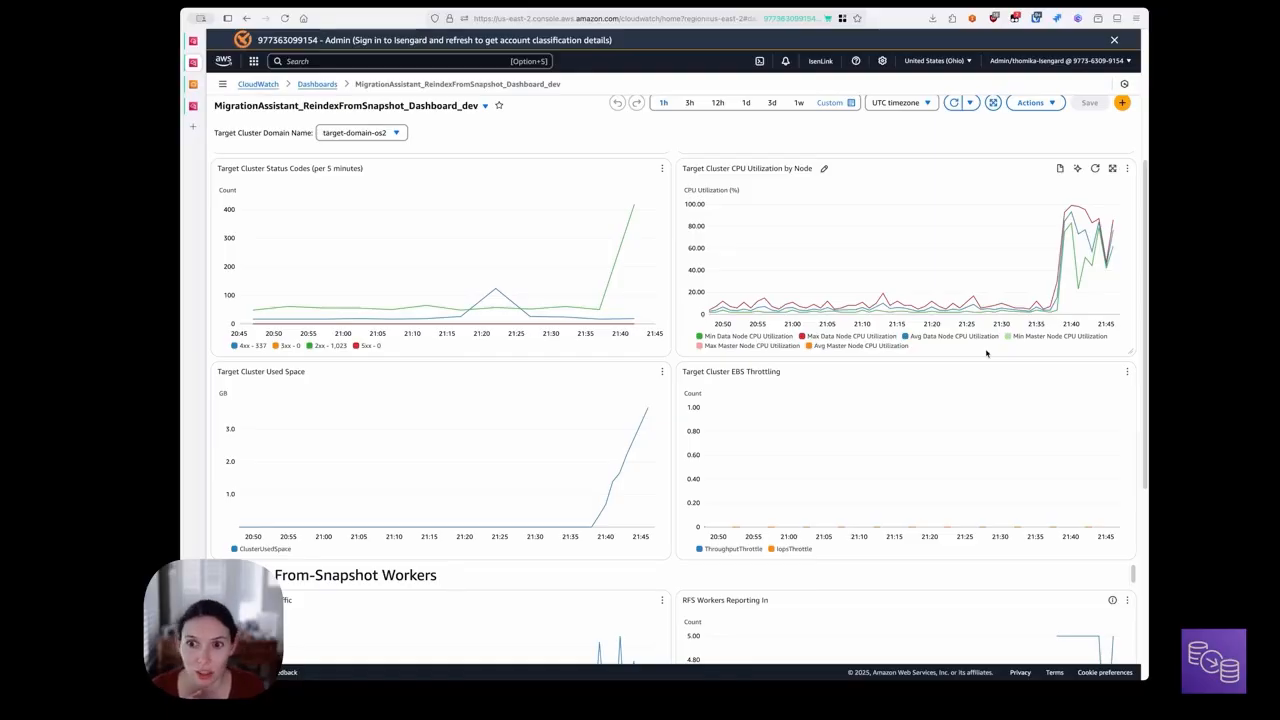
Step: Return to the migration console and scale the backfill to 10 workers with "console backfill scale 10"
left_click(193, 41)
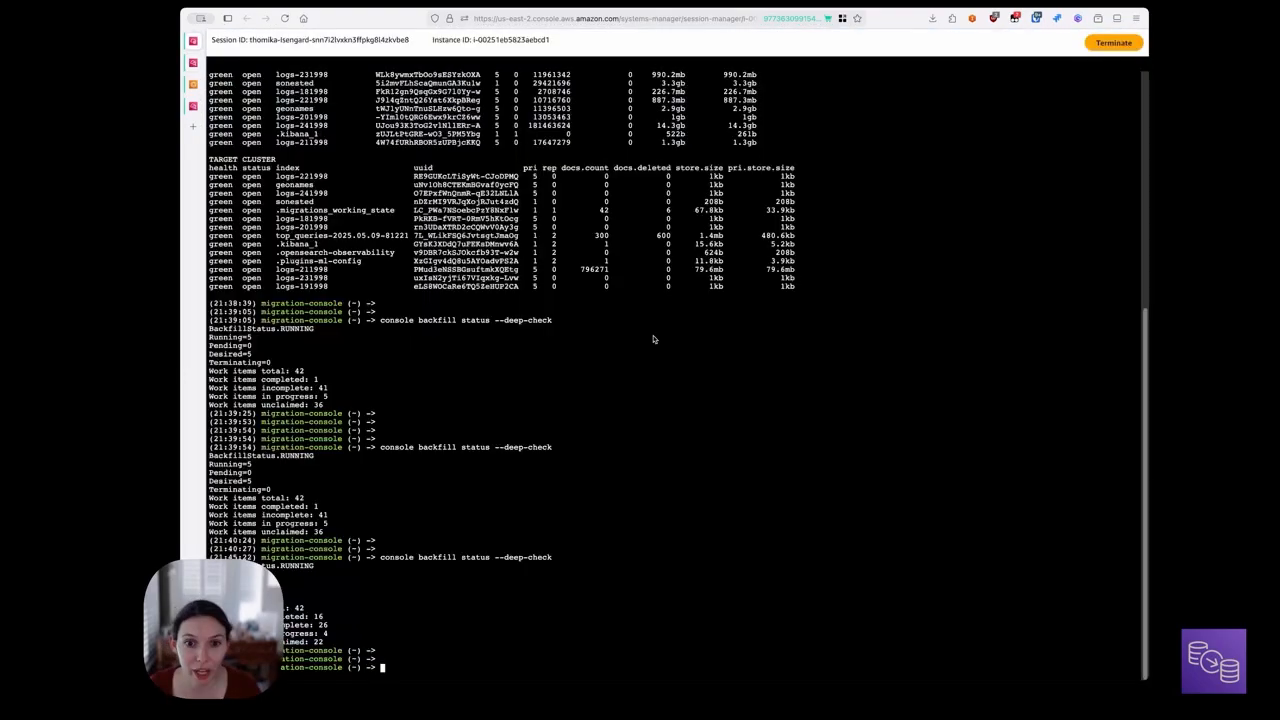
type("console")
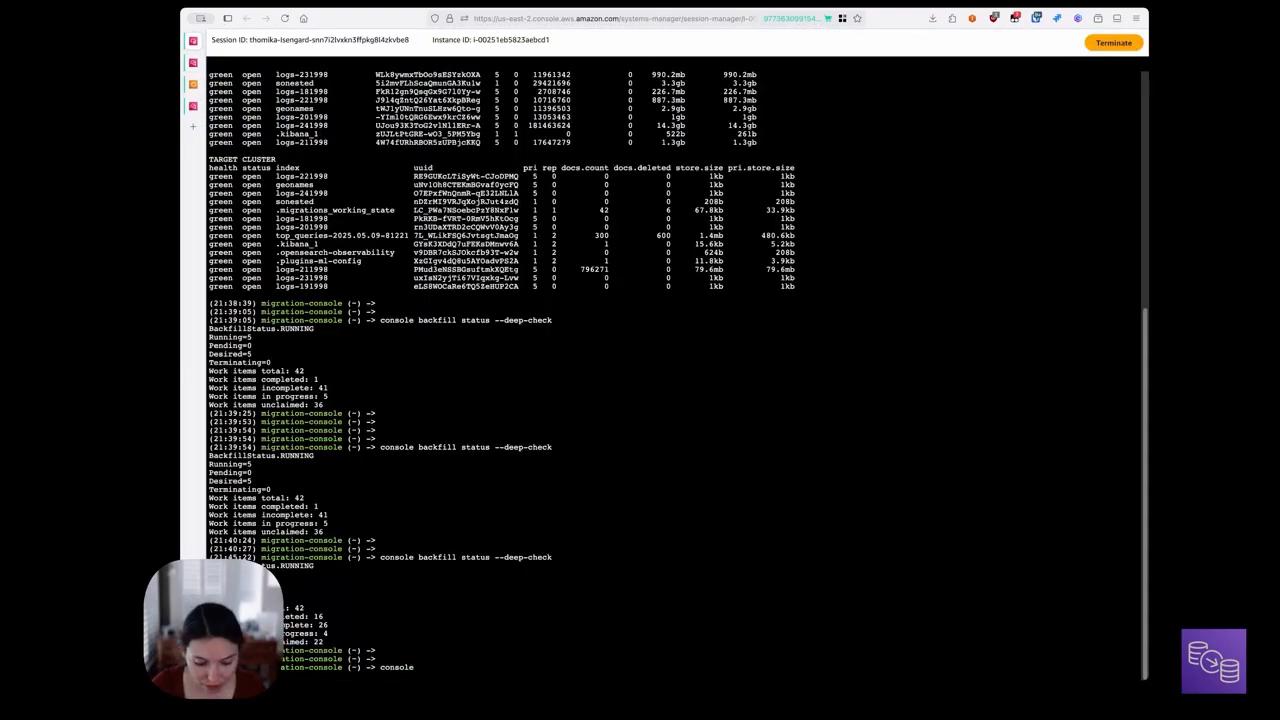
type(" backfi")
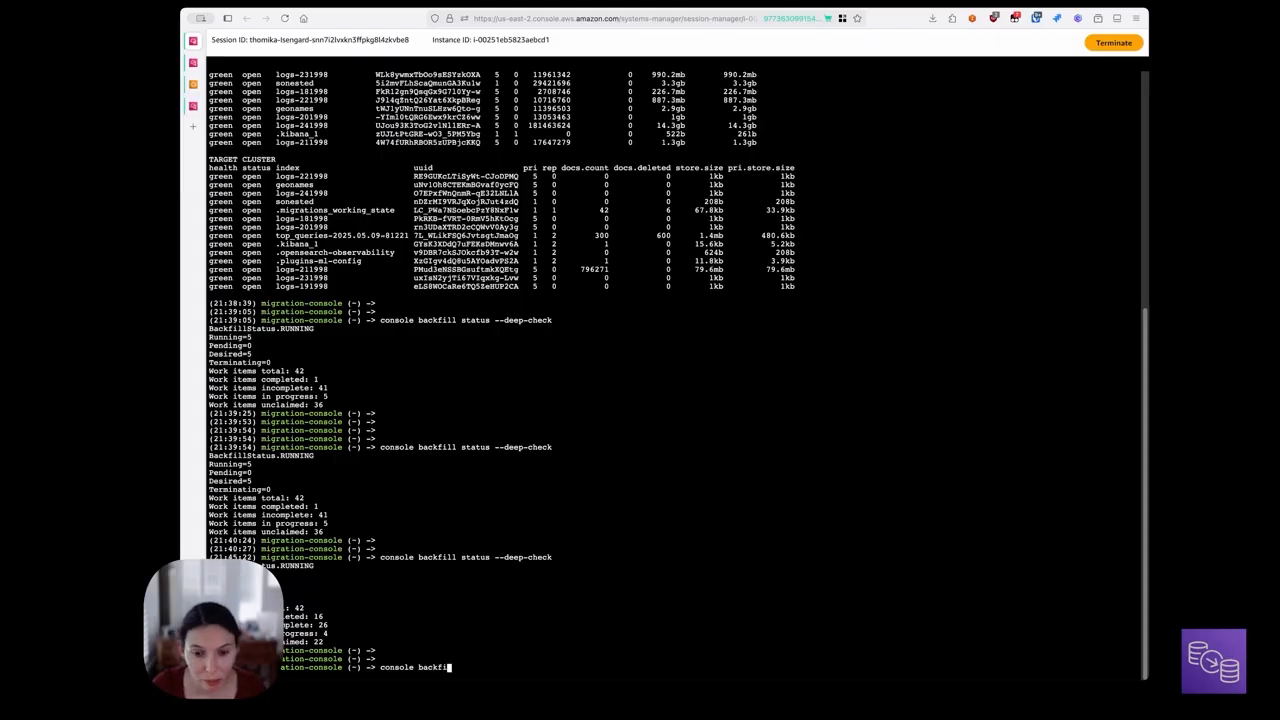
type("ll sta")
key("BackSpace")
key("BackSpace")
type("cale")
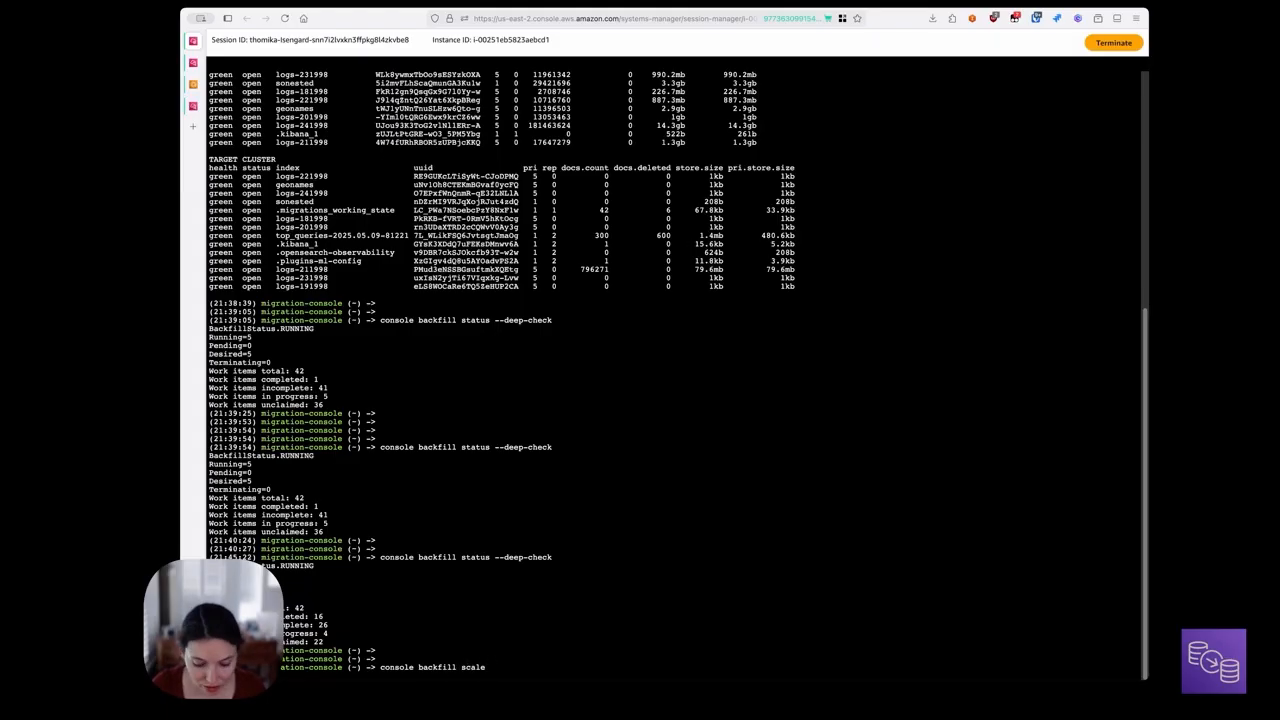
type(" 1")
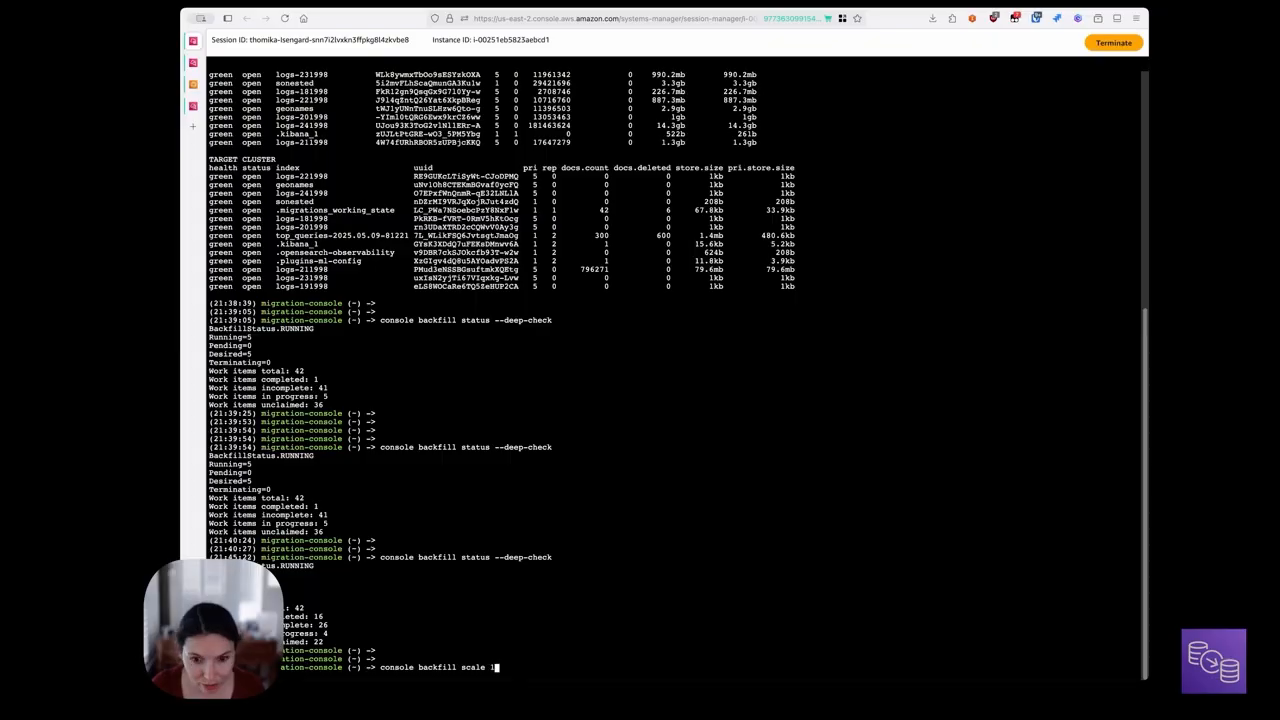
type("0")
key("Return")
key("Return")
key("Return")
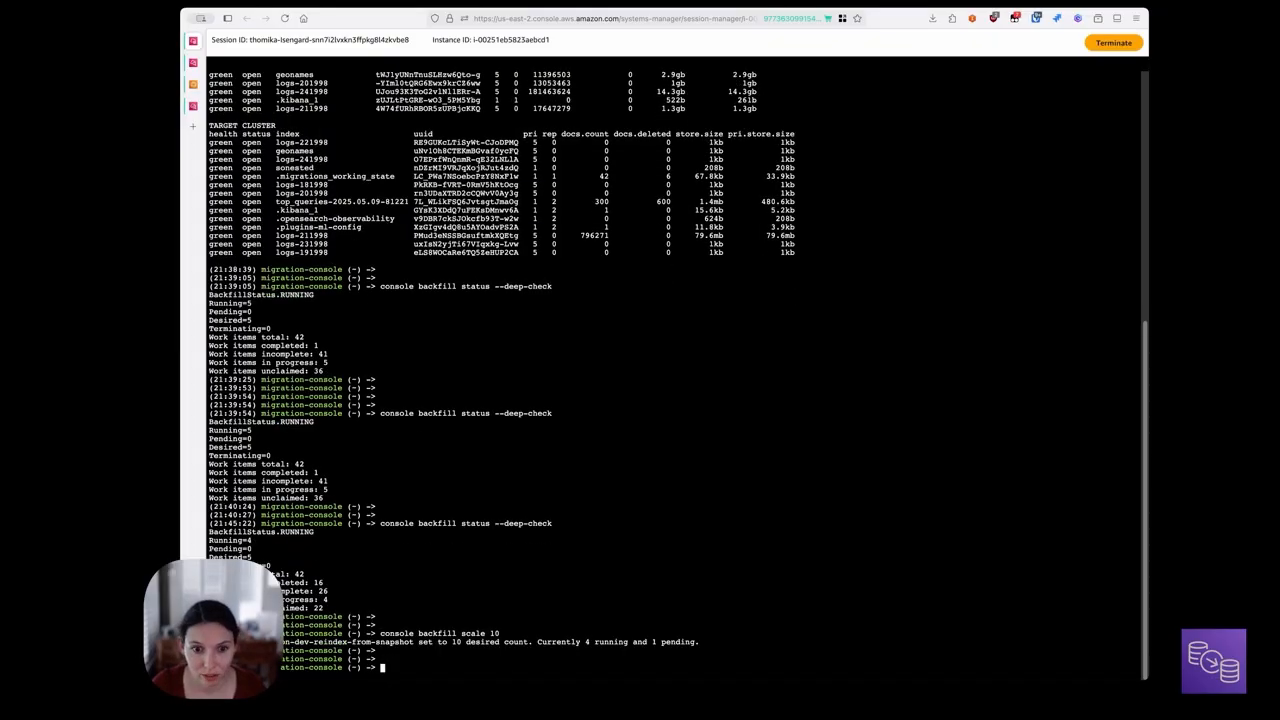
Step: Check the backfill progress with "console backfill status --deep-check"
key("Up")
key("Up")
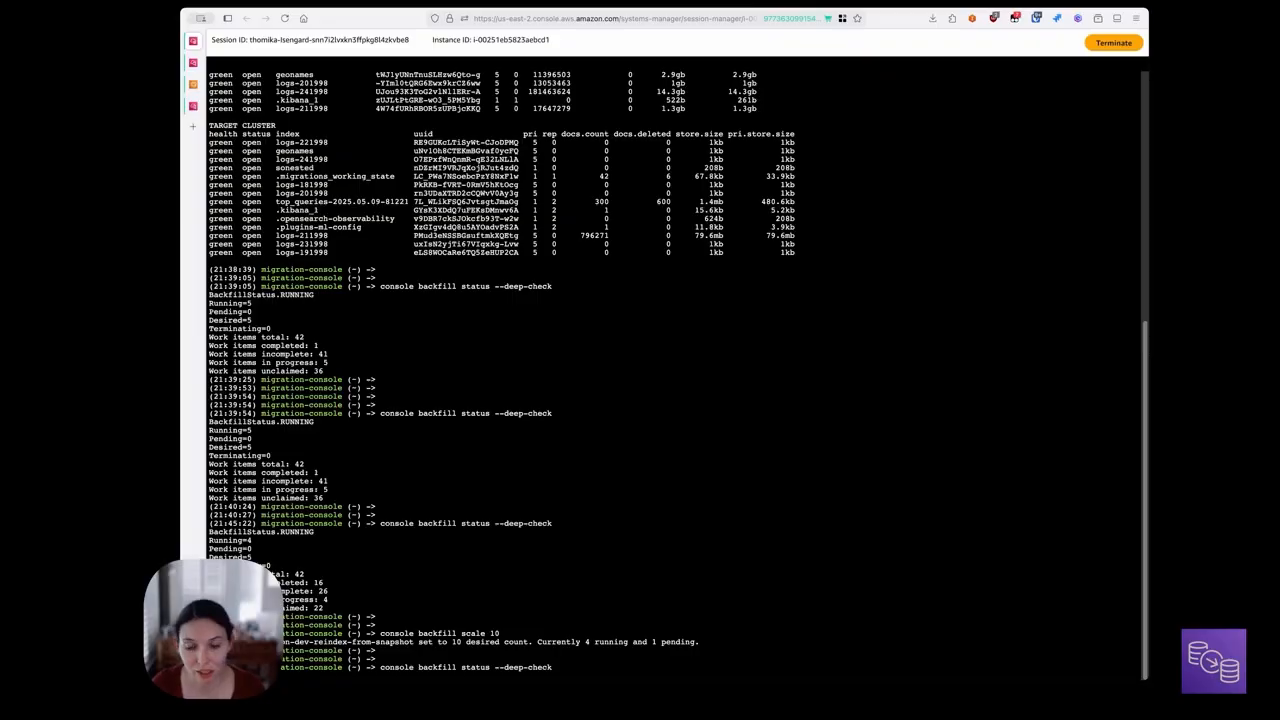
key("Return")
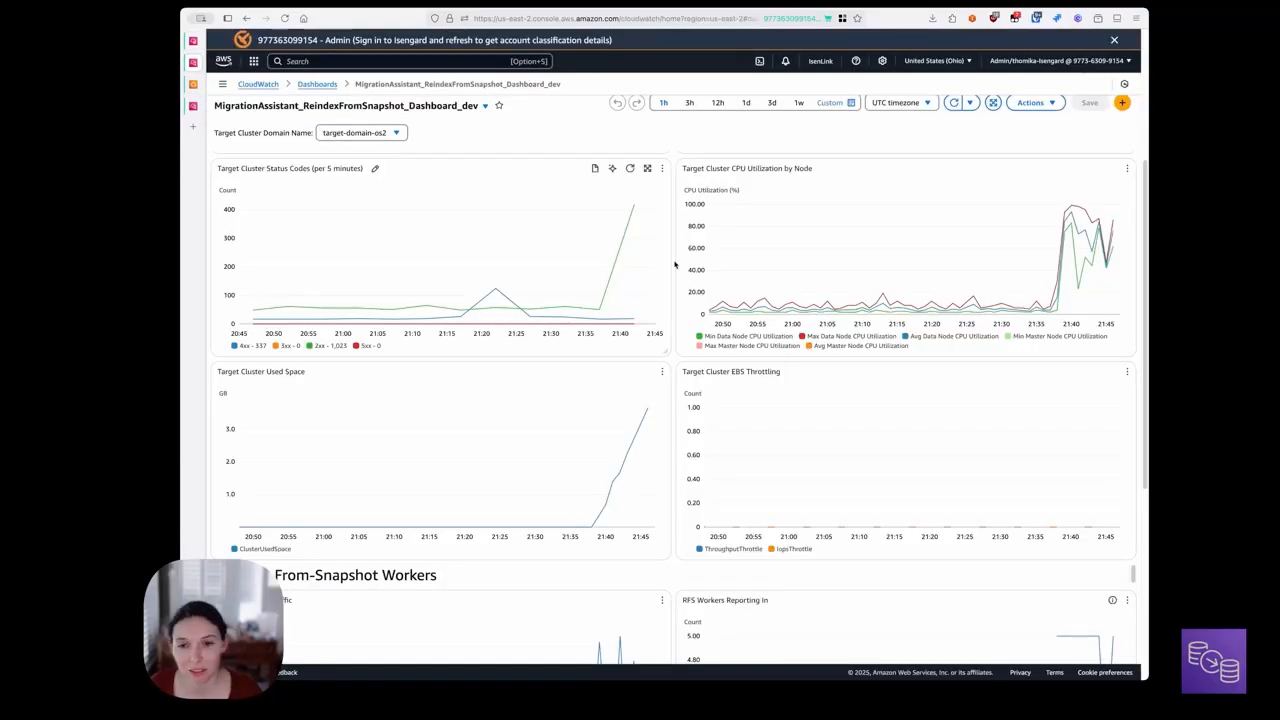
Step: Examine the dashboard's used space and EBS throttling graphs, and the Reindex-From-Snapshot worker traffic, worker count, CPU and memory graphs
scroll(675, 265, "down", 1)
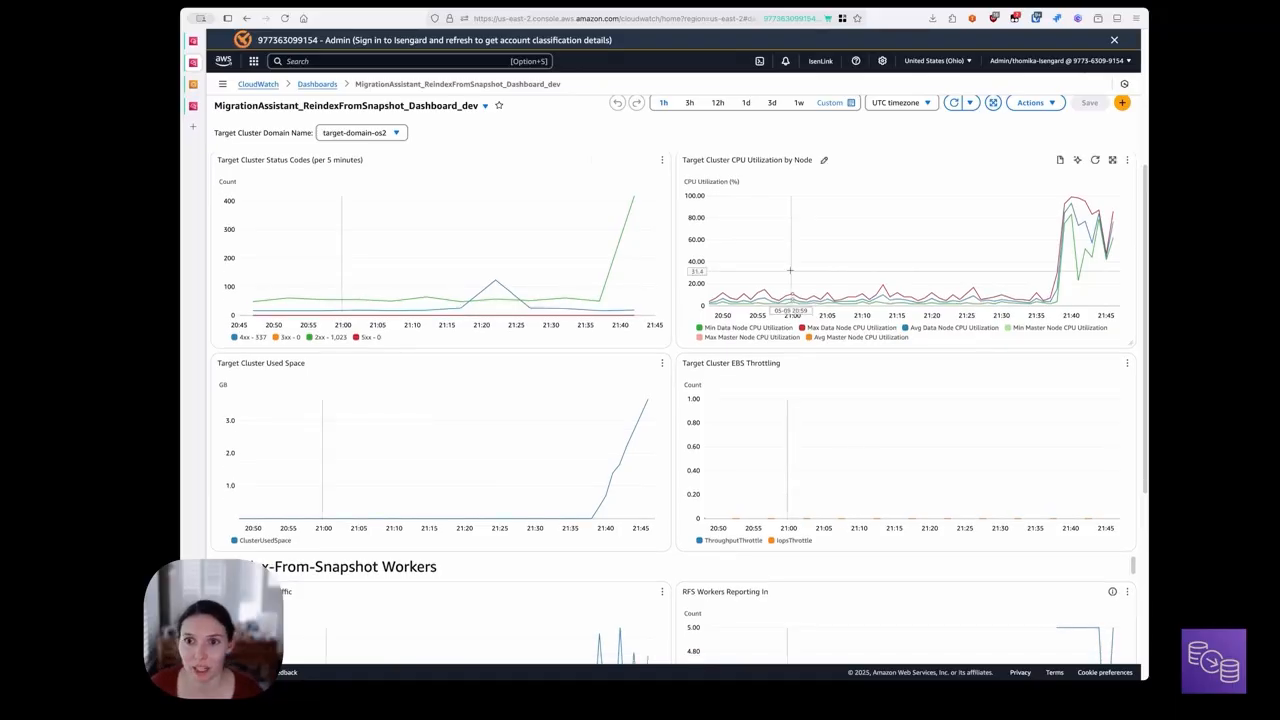
scroll(790, 270, "down", 3)
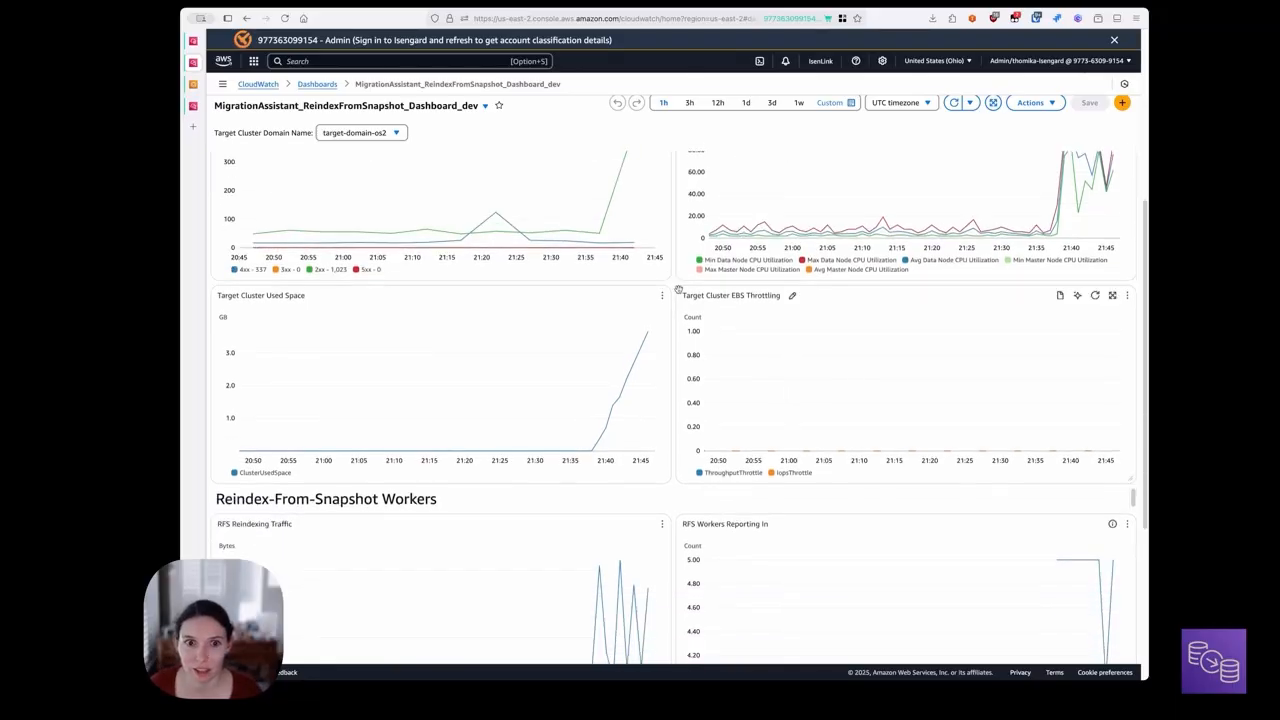
scroll(678, 290, "down", 3)
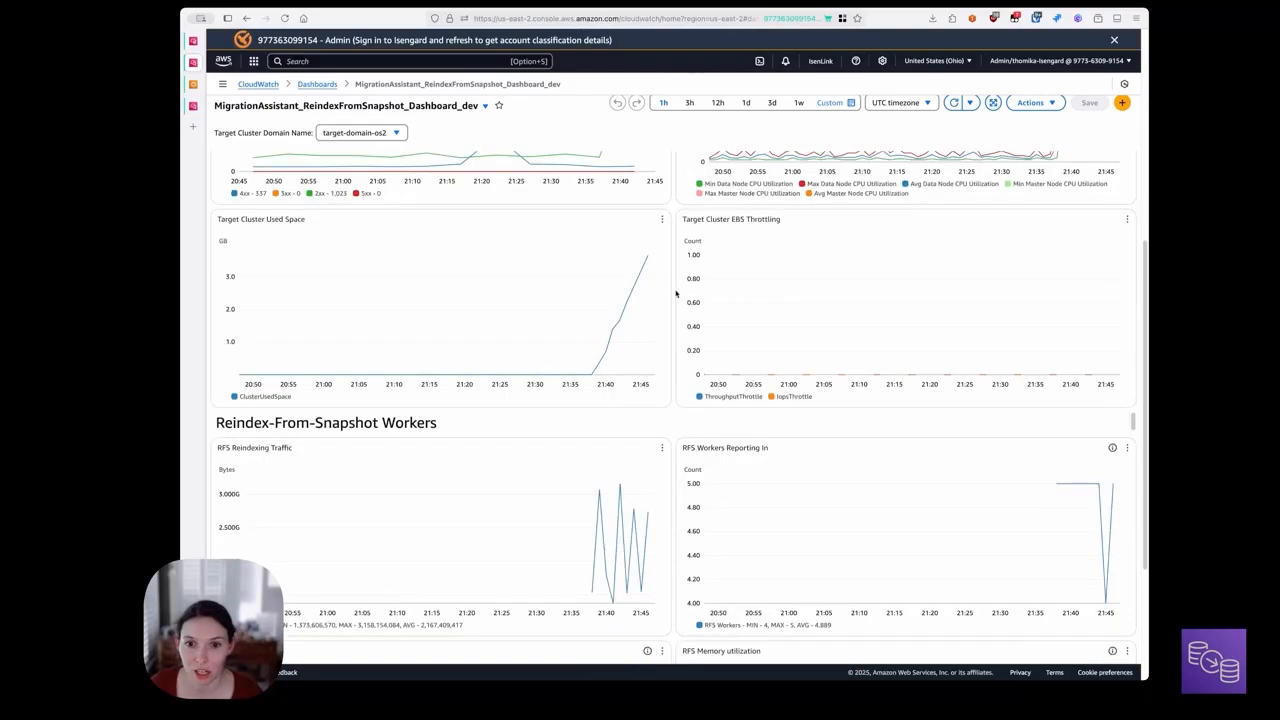
scroll(676, 293, "down", 8)
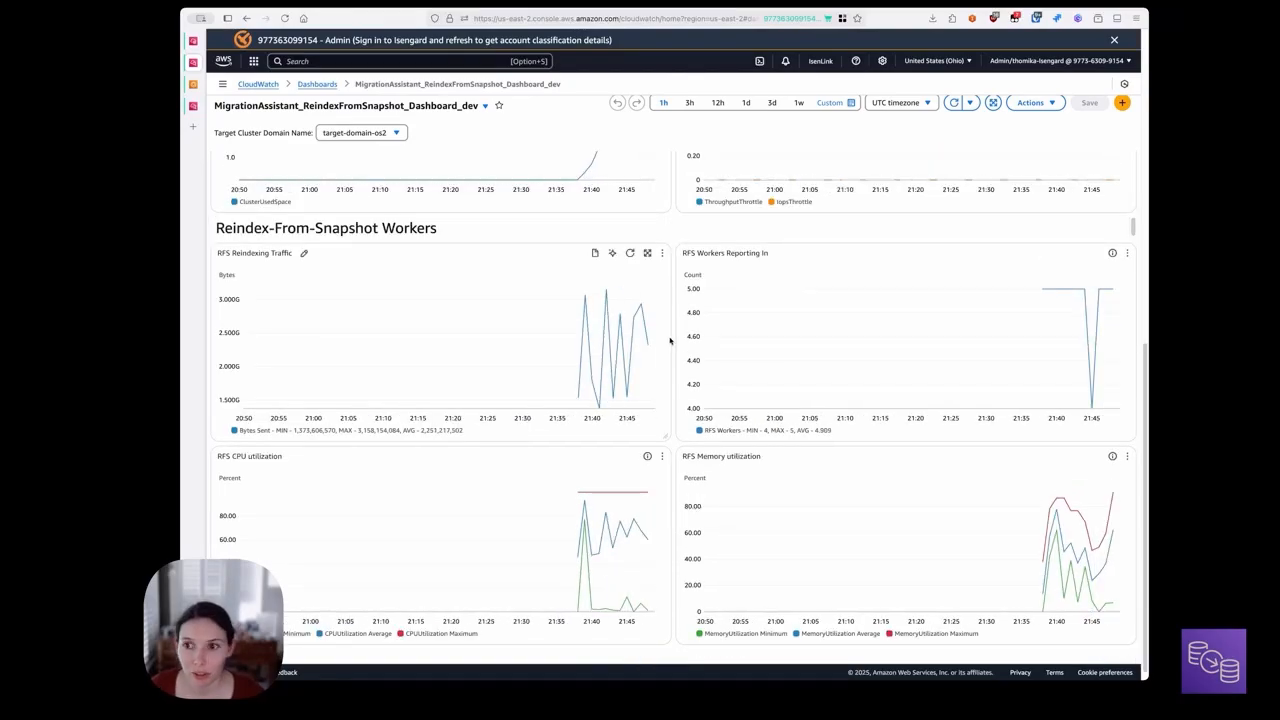
scroll(670, 341, "down", 1)
mouse_move(1046, 277)
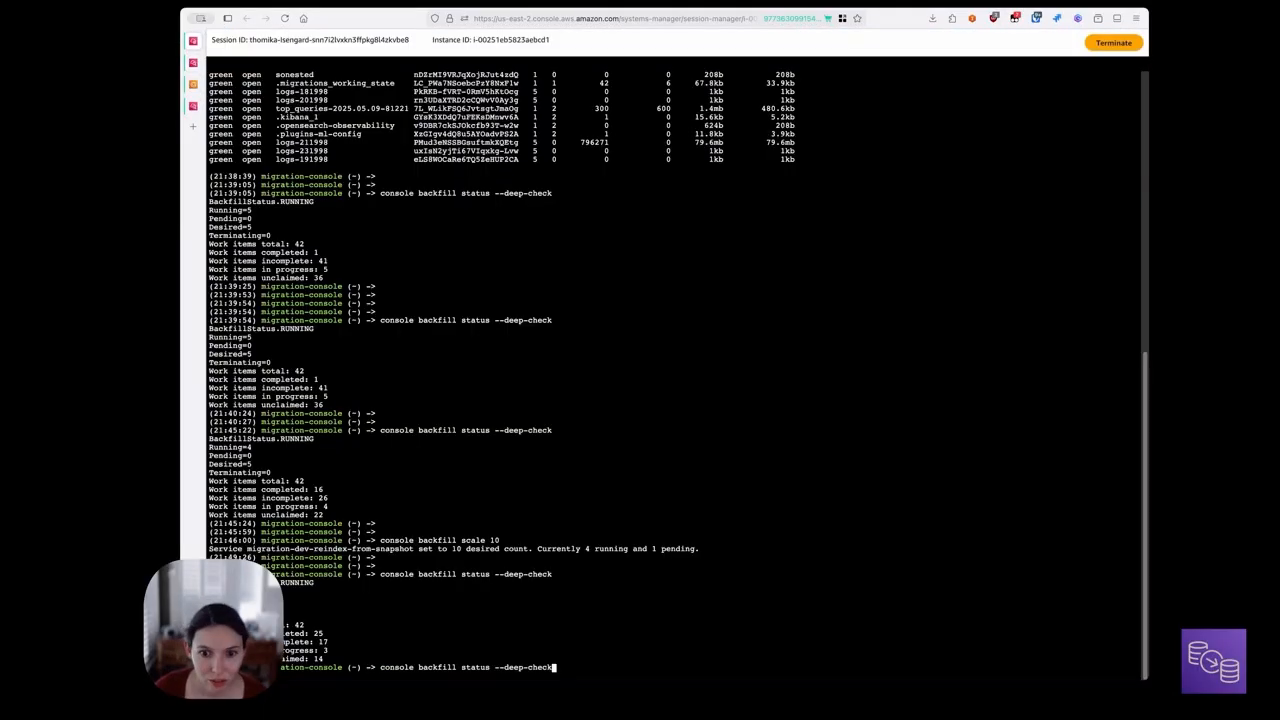
Step: Check the backfill progress twice more with "console backfill status --deep-check"
key("Return")
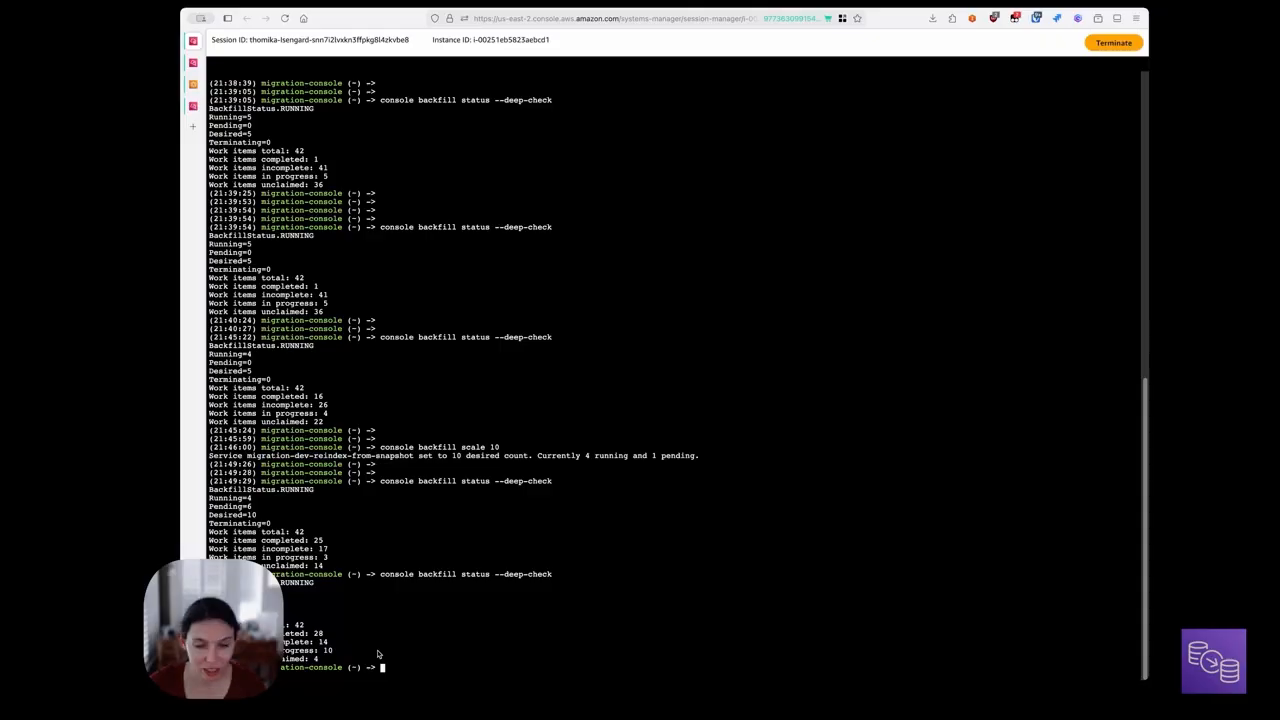
key("Up")
key("Return")
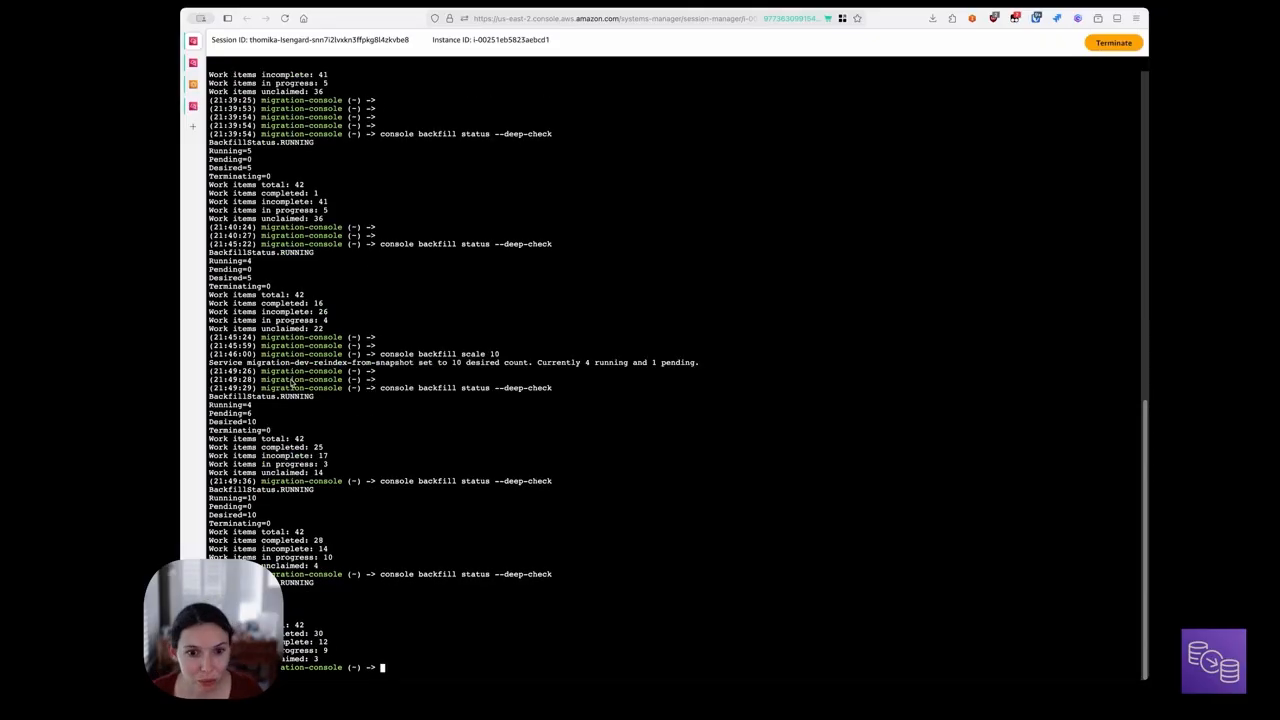
Step: Switch to the CloudWatch dashboard and examine the used space, EBS throttling and Reindex-From-Snapshot worker graphs, especially RFS Workers Reporting In
left_click(193, 62)
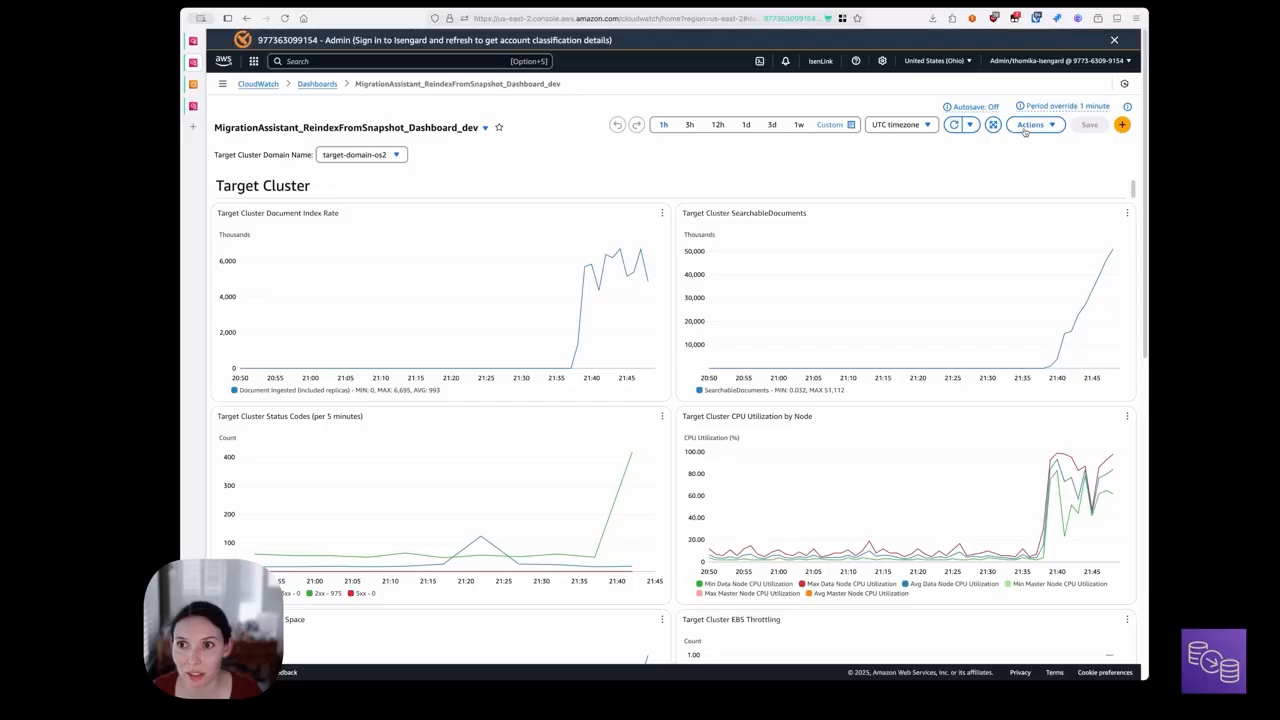
scroll(690, 200, "down", 4)
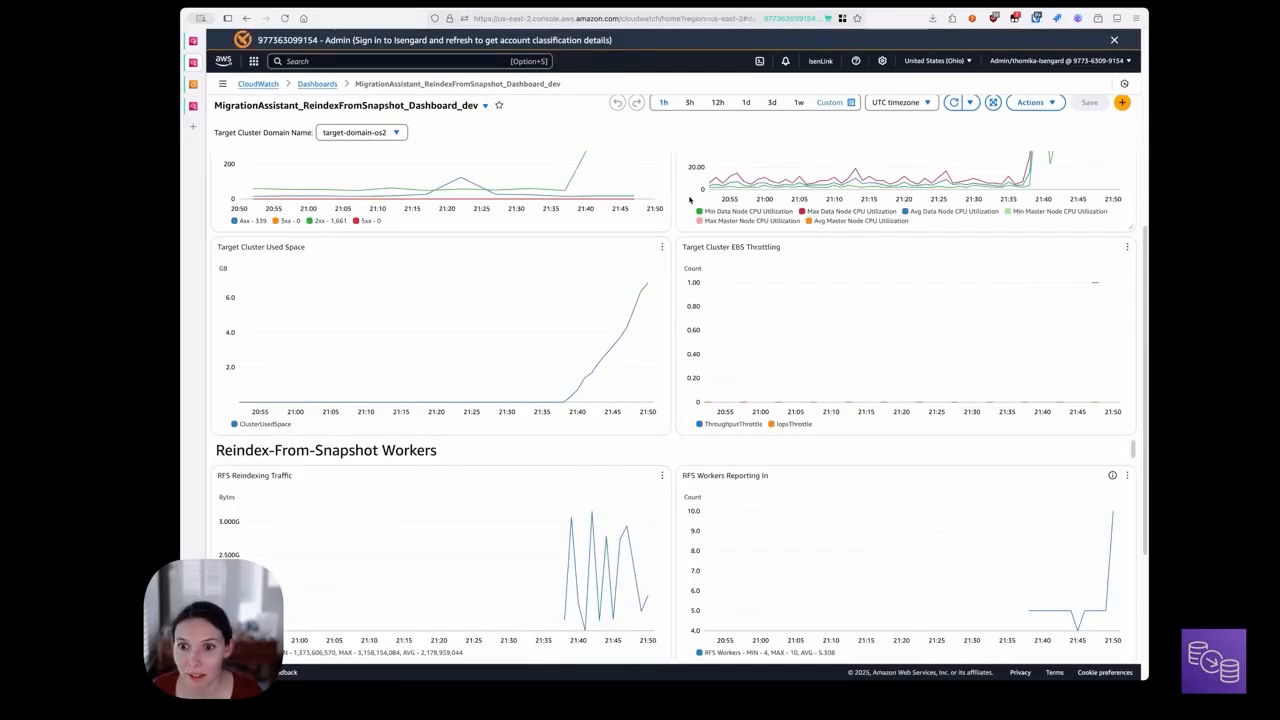
scroll(690, 200, "down", 3)
mouse_move(1110, 385)
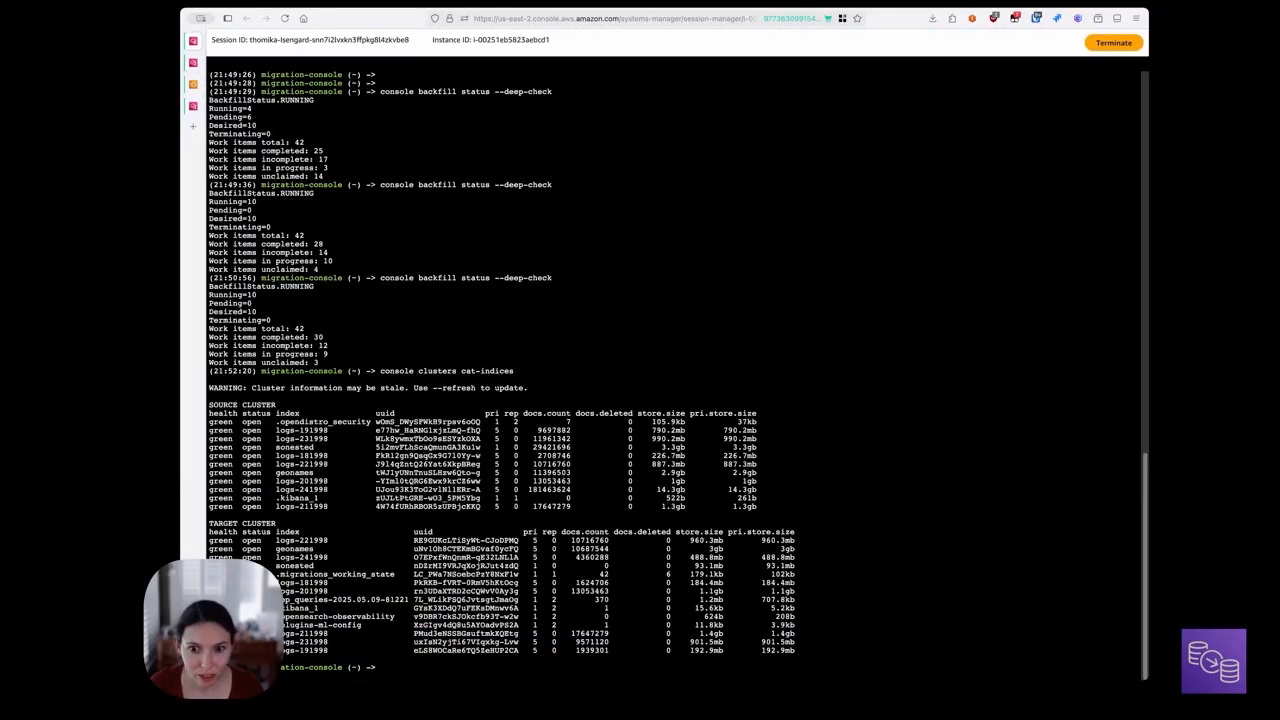
Step: In the migration console, compare the logs-201998 row of the target cluster with the source cluster in the "console clusters cat-indices" output
double_click(598, 592)
triple_click(600, 594)
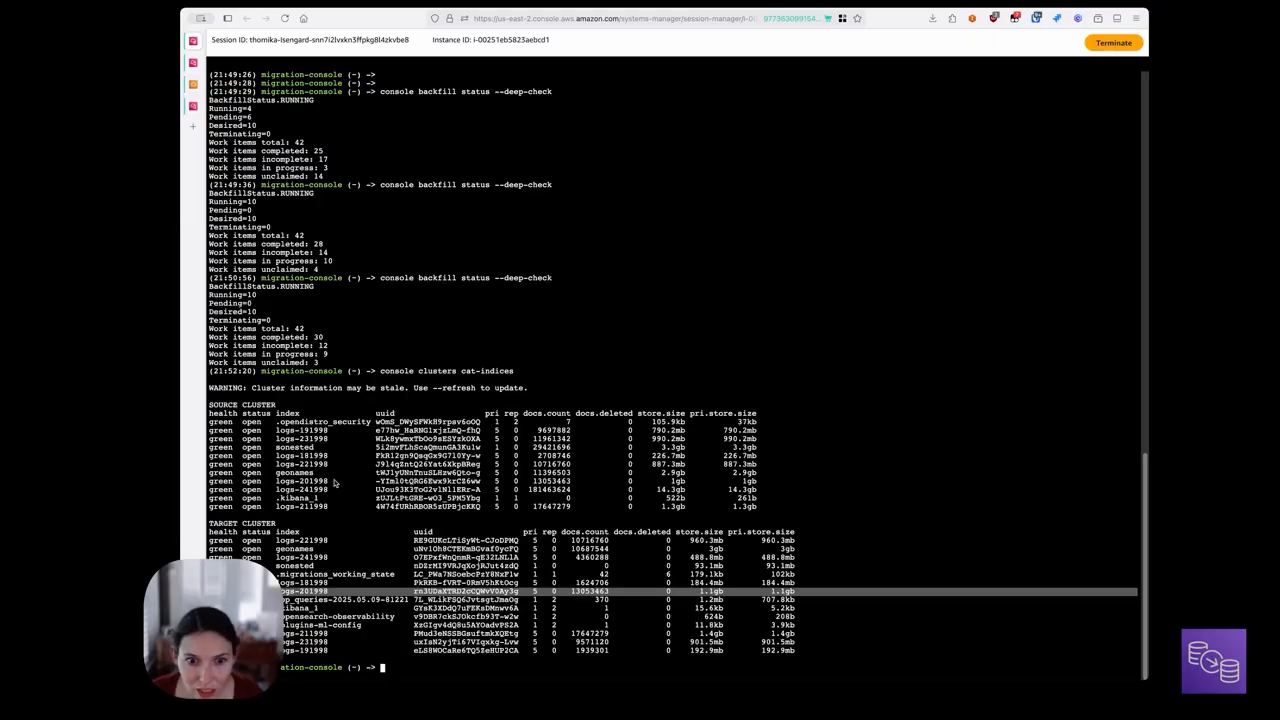
triple_click(570, 484)
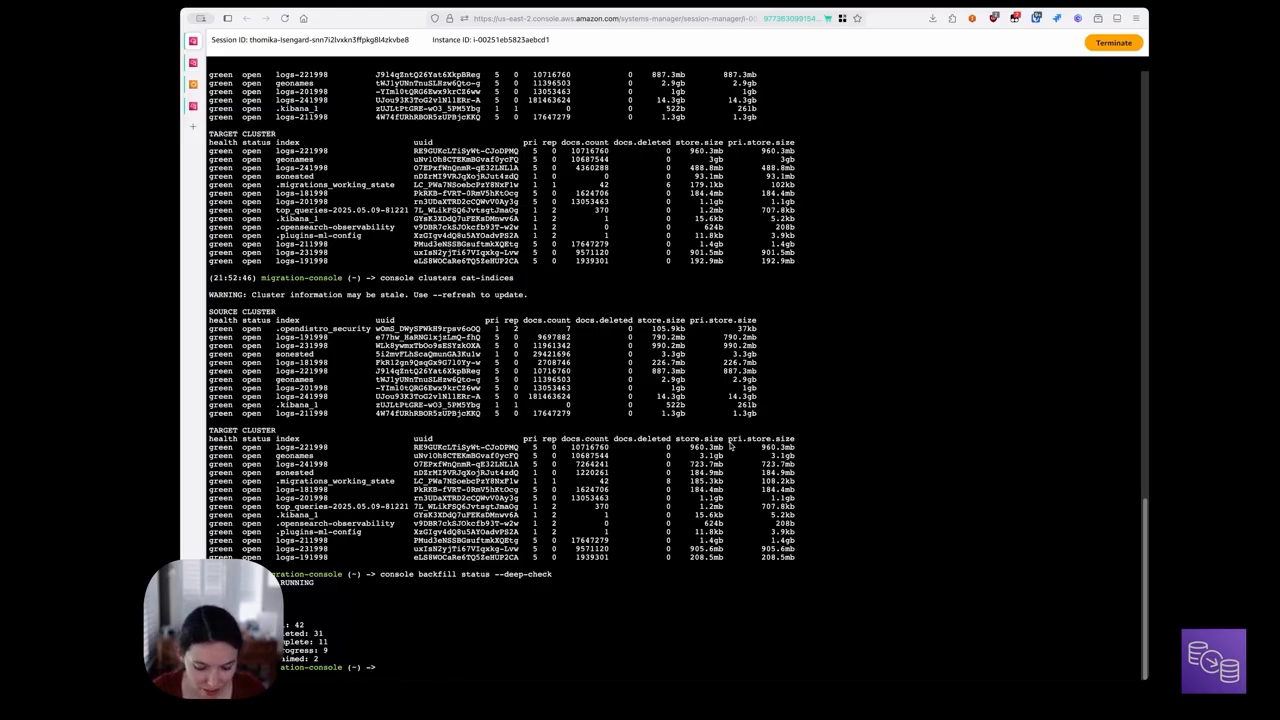
Step: Pause the backfill with "console backfill pause"
type("cons")
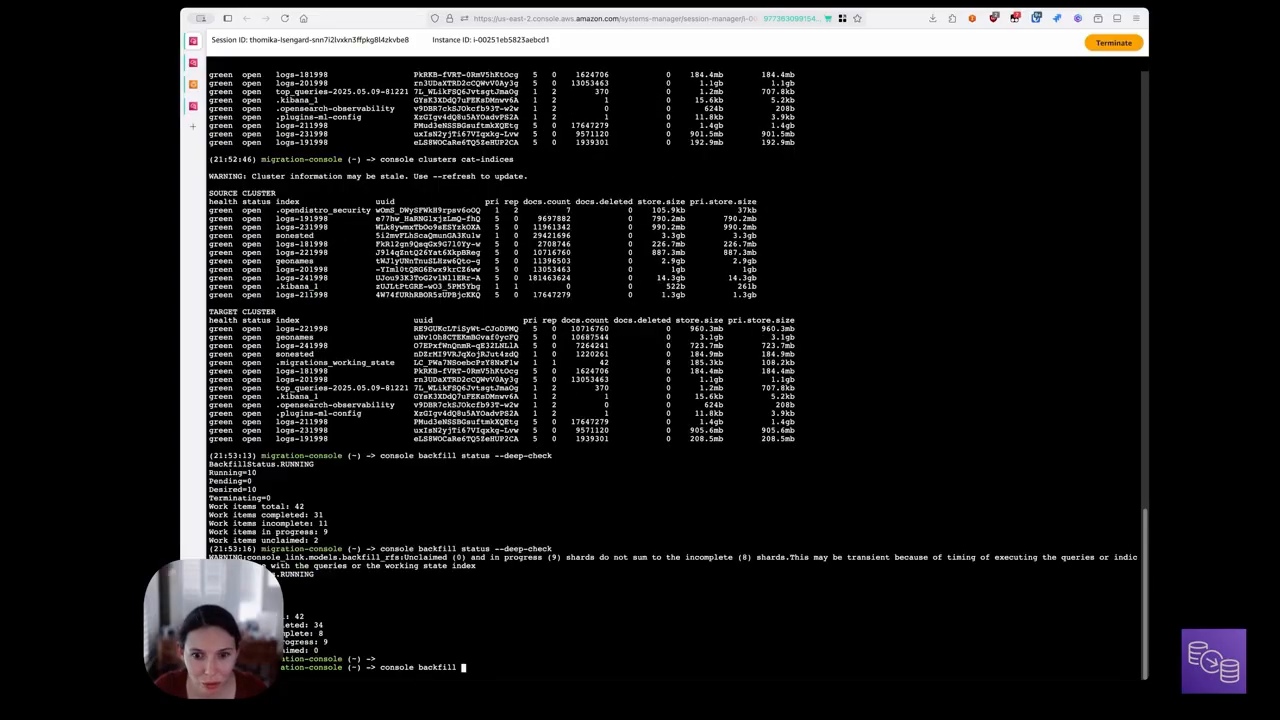
type("packe")
key("Return")
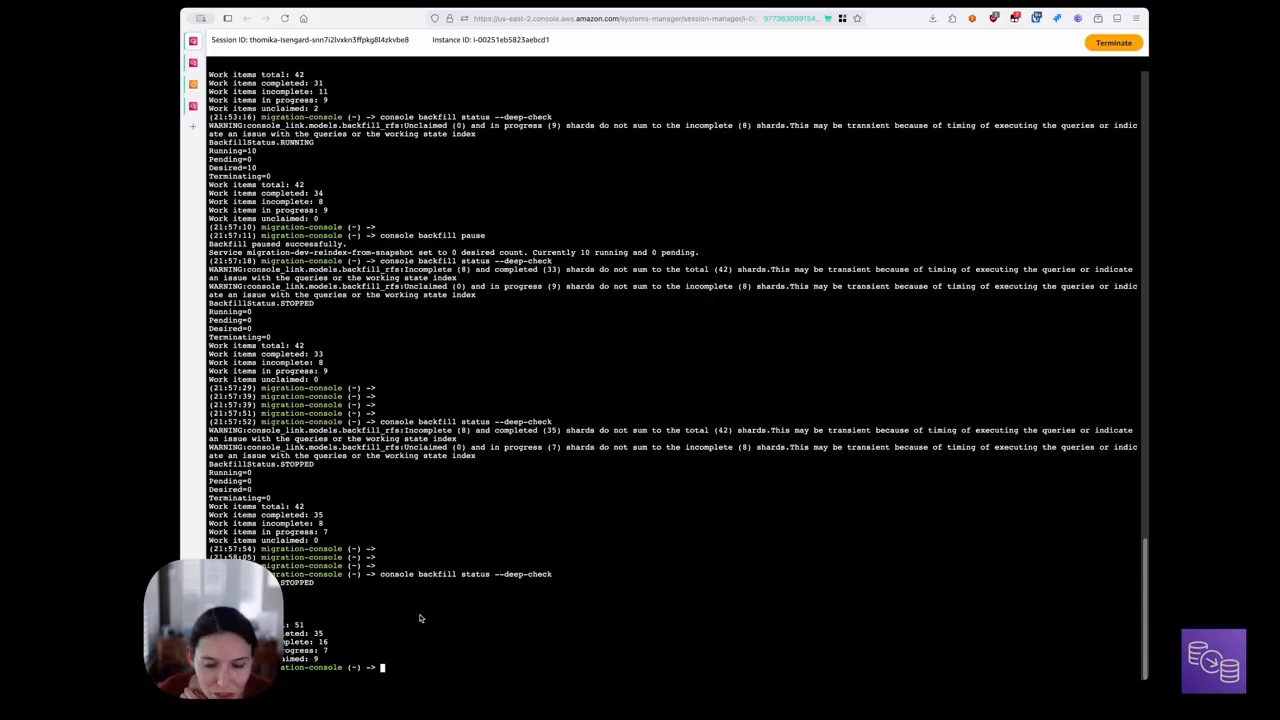
Step: Examine the total number of work items in the latest deep-check status of the paused backfill
key("Return")
key("Return")
key("Return")
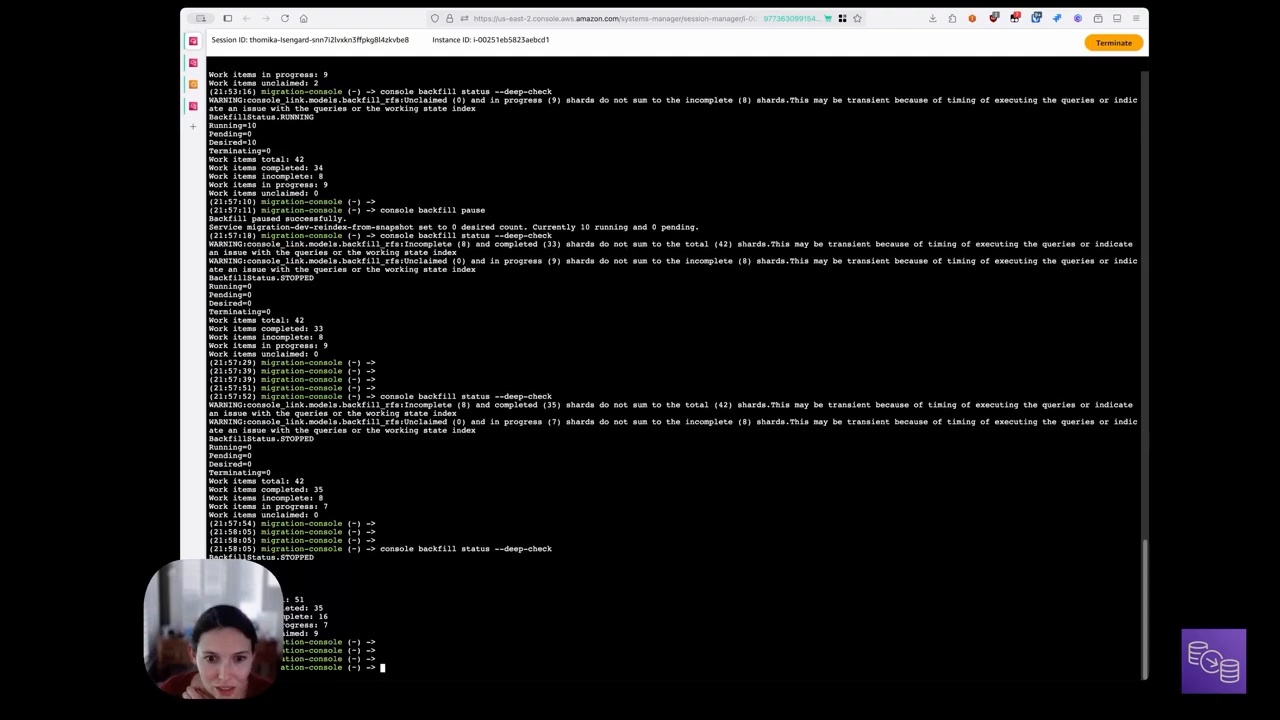
triple_click(298, 600)
left_click(298, 601)
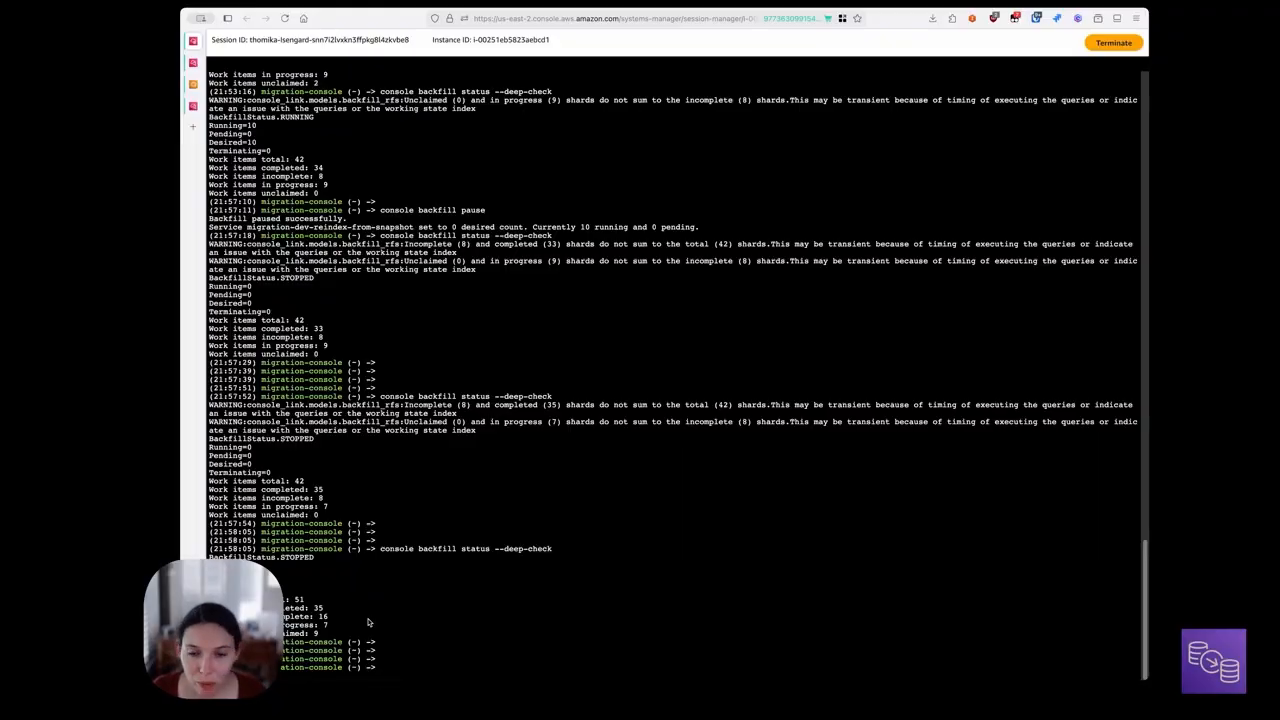
Step: Scale the backfill to one worker with "console backfill scale 1"
key("Up")
key("BackSpace")
key("BackSpace")
key("BackSpace")
key("BackSpace")
key("BackSpace")
key("BackSpace")
key("BackSpace")
key("BackSpace")
key("BackSpace")
key("BackSpace")
key("BackSpace")
key("BackSpace")
key("BackSpace")
key("BackSpace")
key("BackSpace")
key("BackSpace")
key("BackSpace")
key("BackSpace")
key("BackSpace")
type("sca")
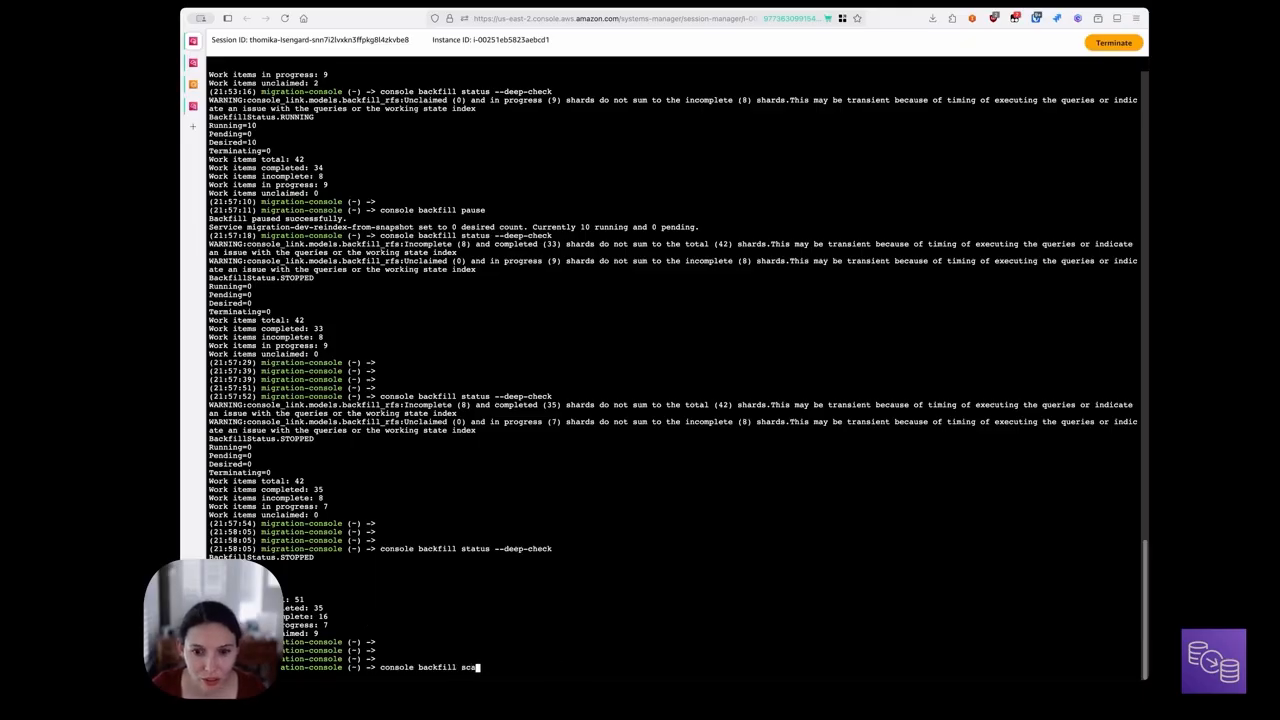
type("le 1")
key("Return")
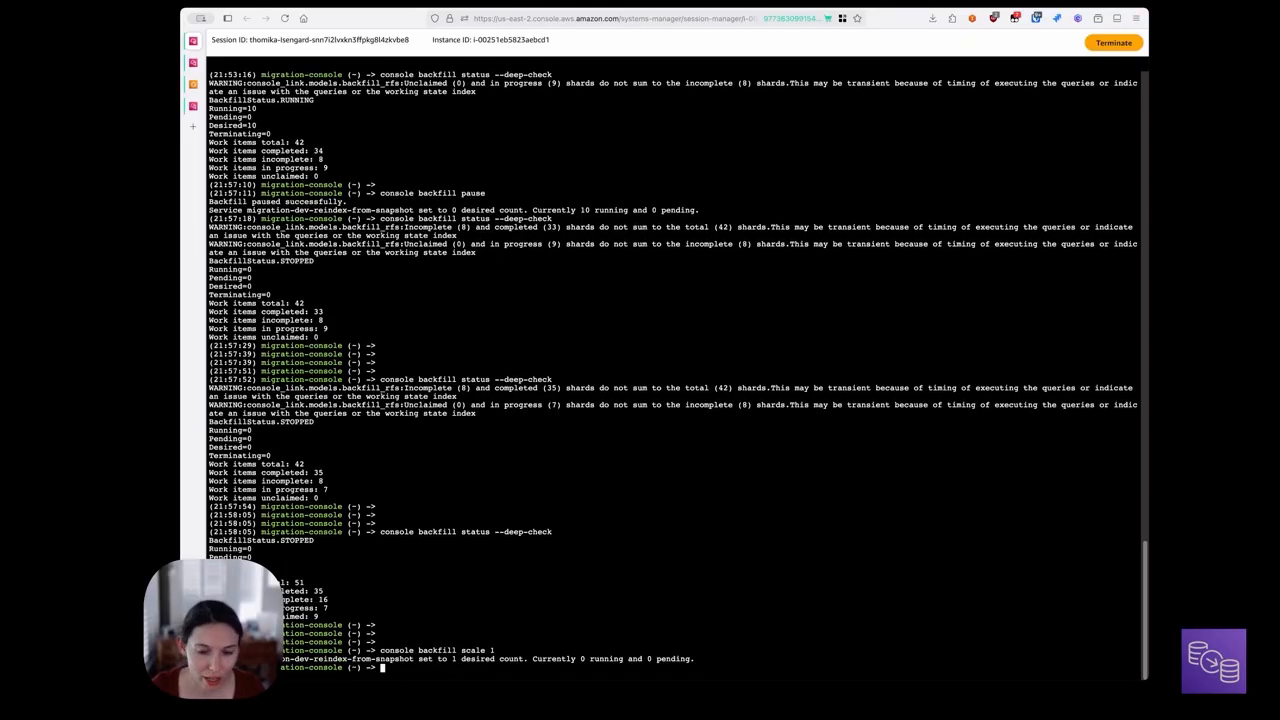
Step: Run "console backfill status --deep-check" to check the backfill's workers and work items after the scaling
key("Return")
key("Return")
type("console backfill status --deep-check")
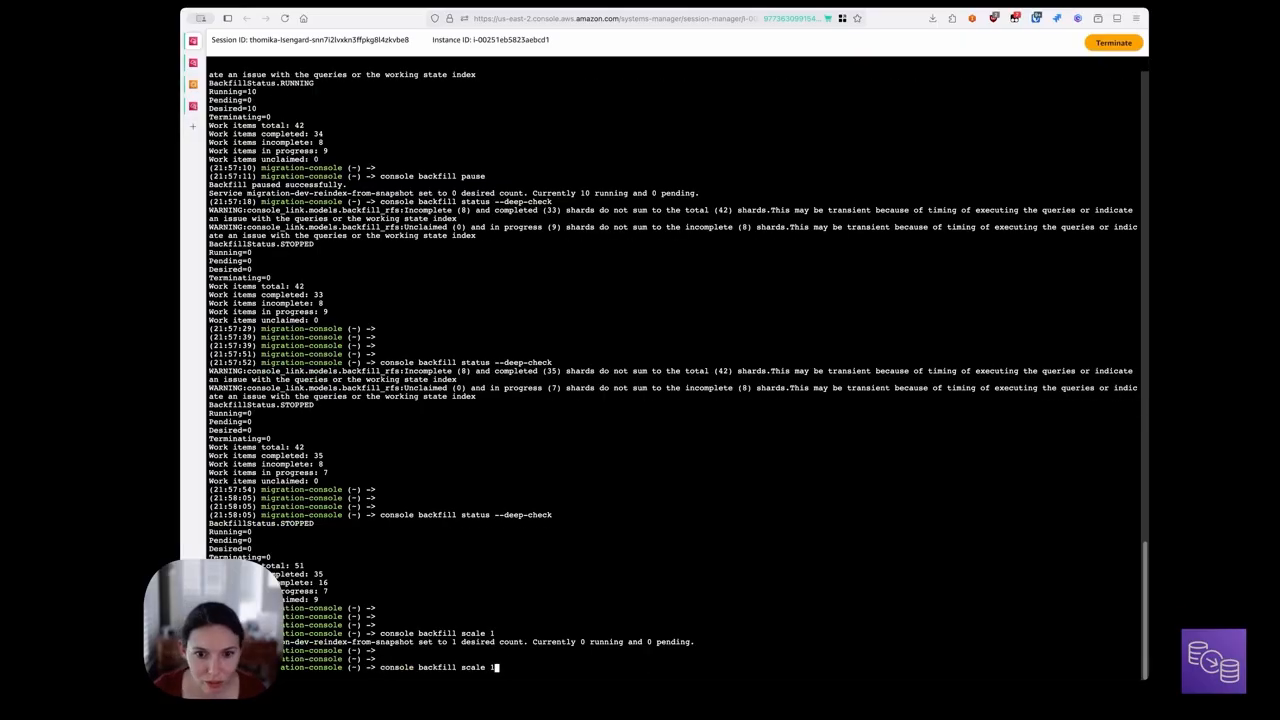
key("Return")
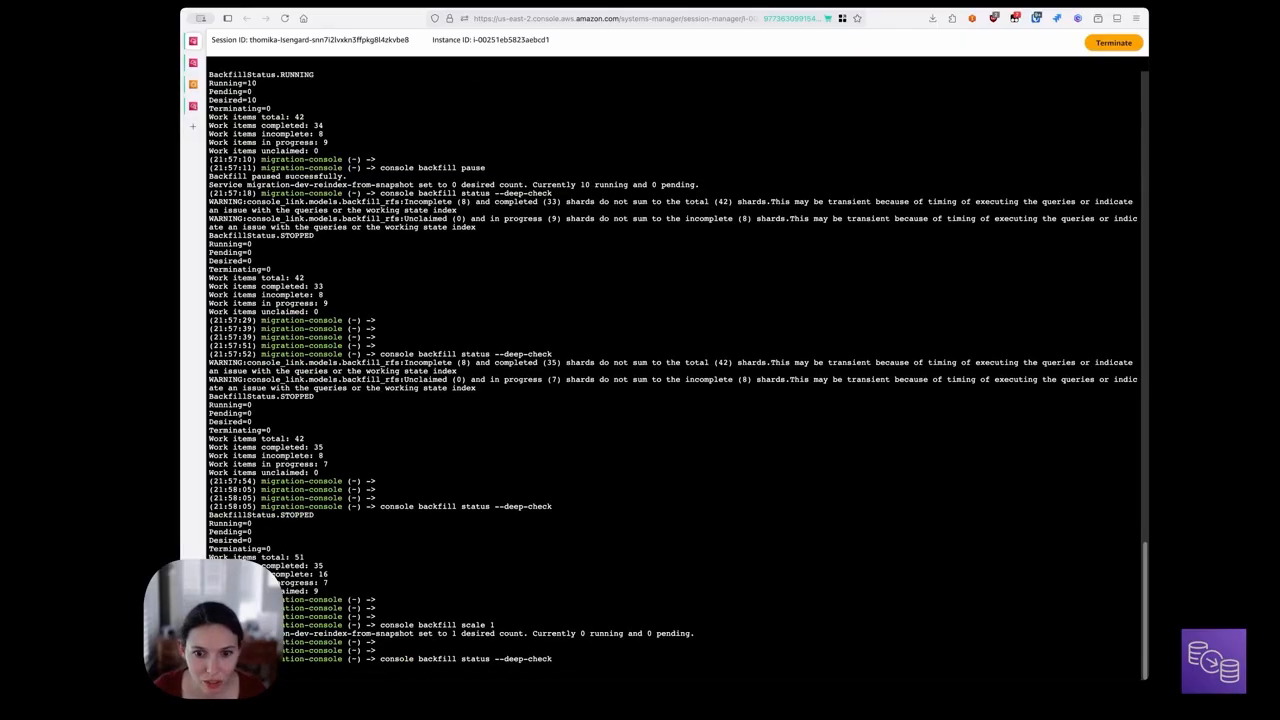
key("Return")
key("Return")
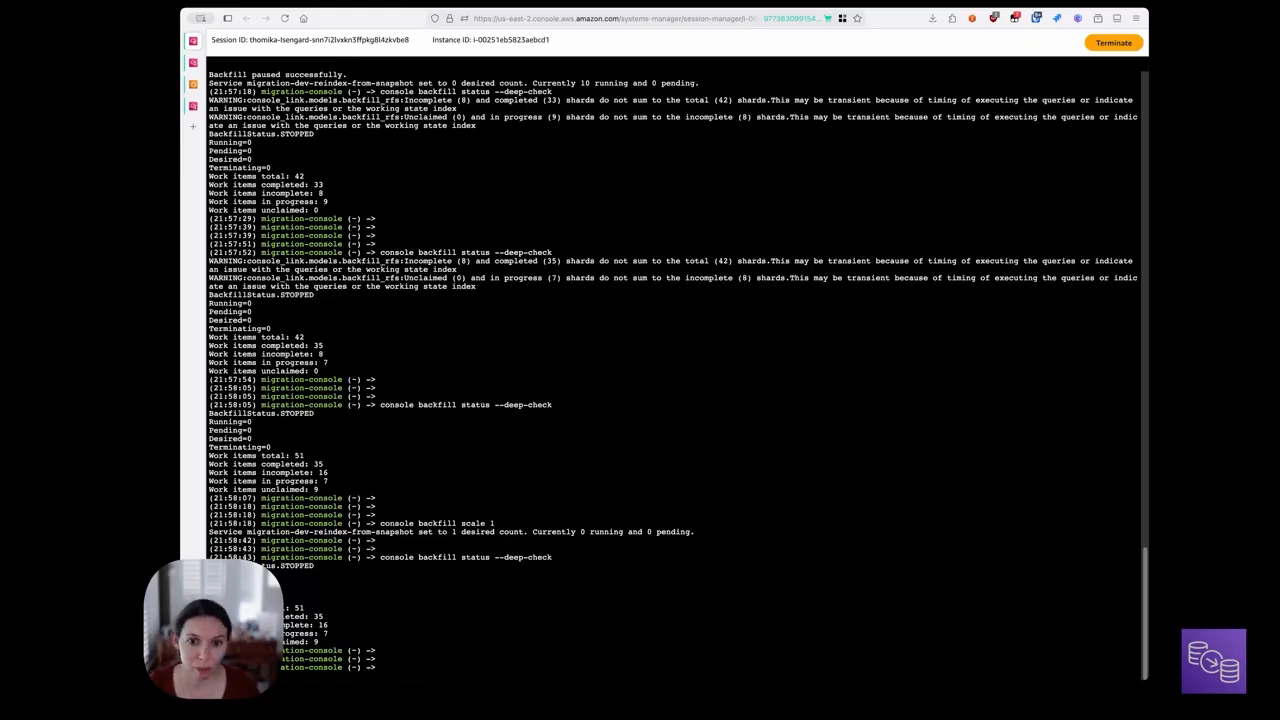
type("c")
key("BackSpace")
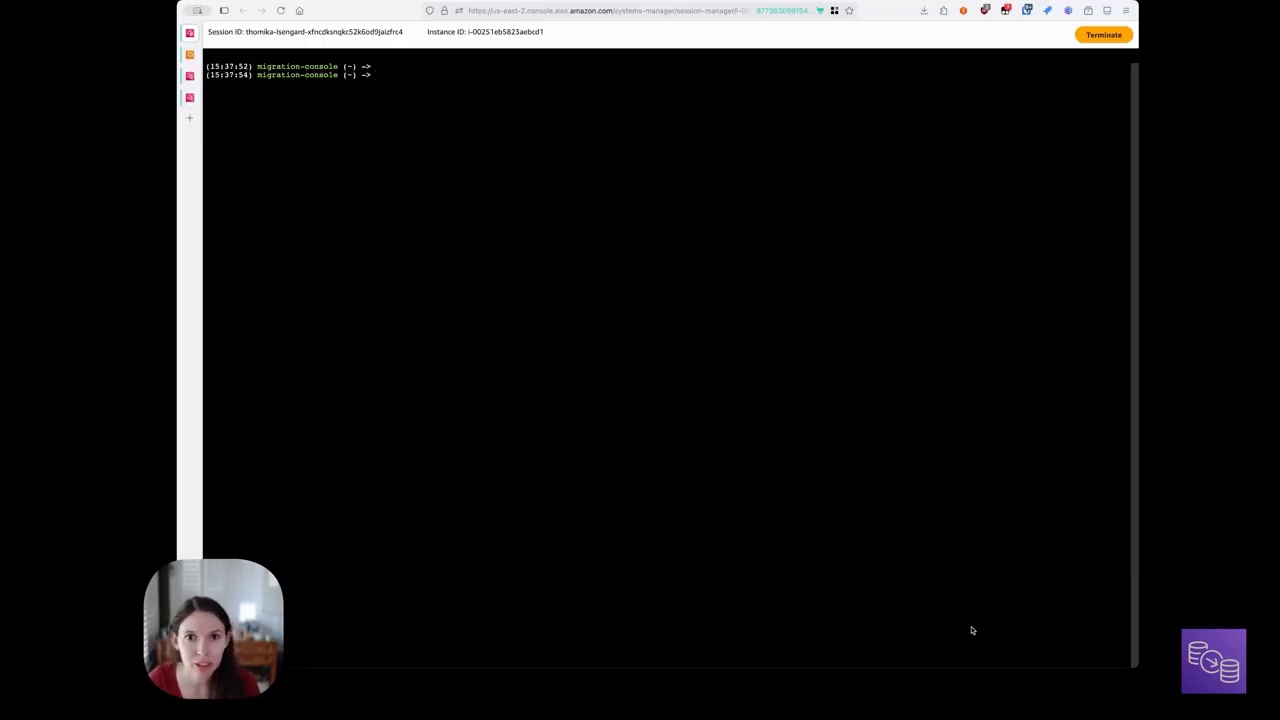
Step: Run "console backfill status" in the new console session and examine the backfill's running state
type("console ")
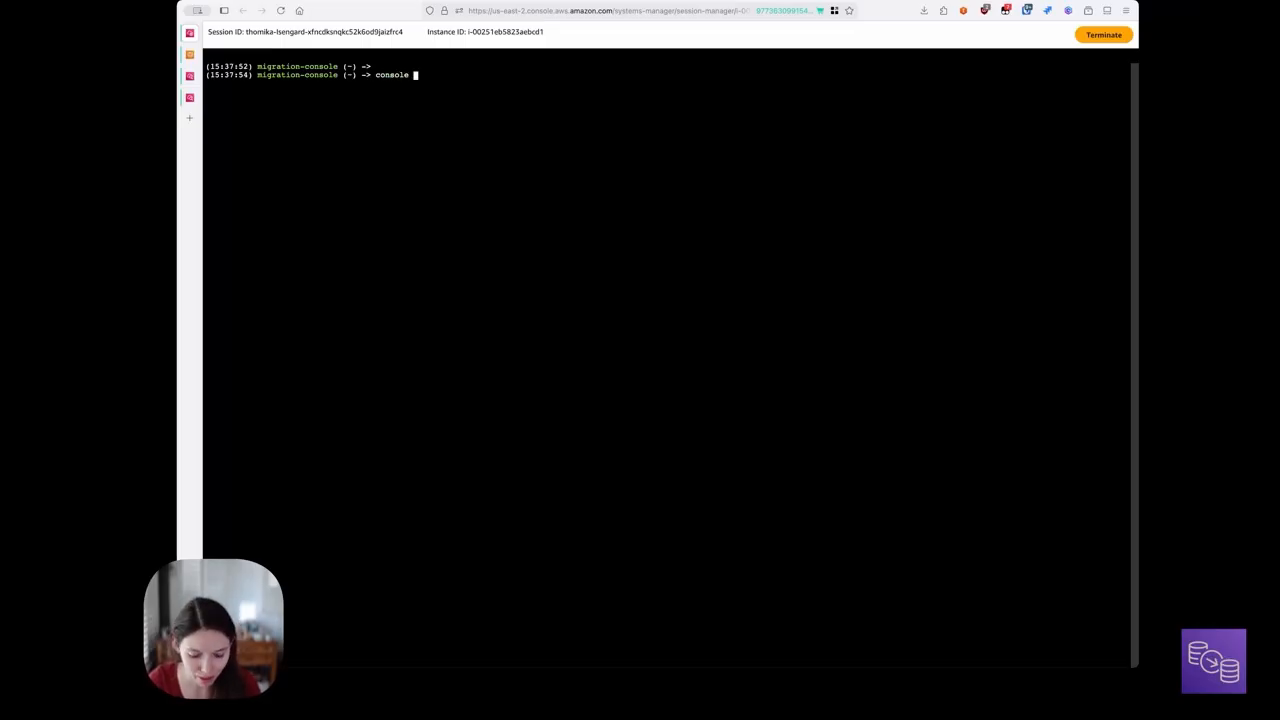
type("backf")
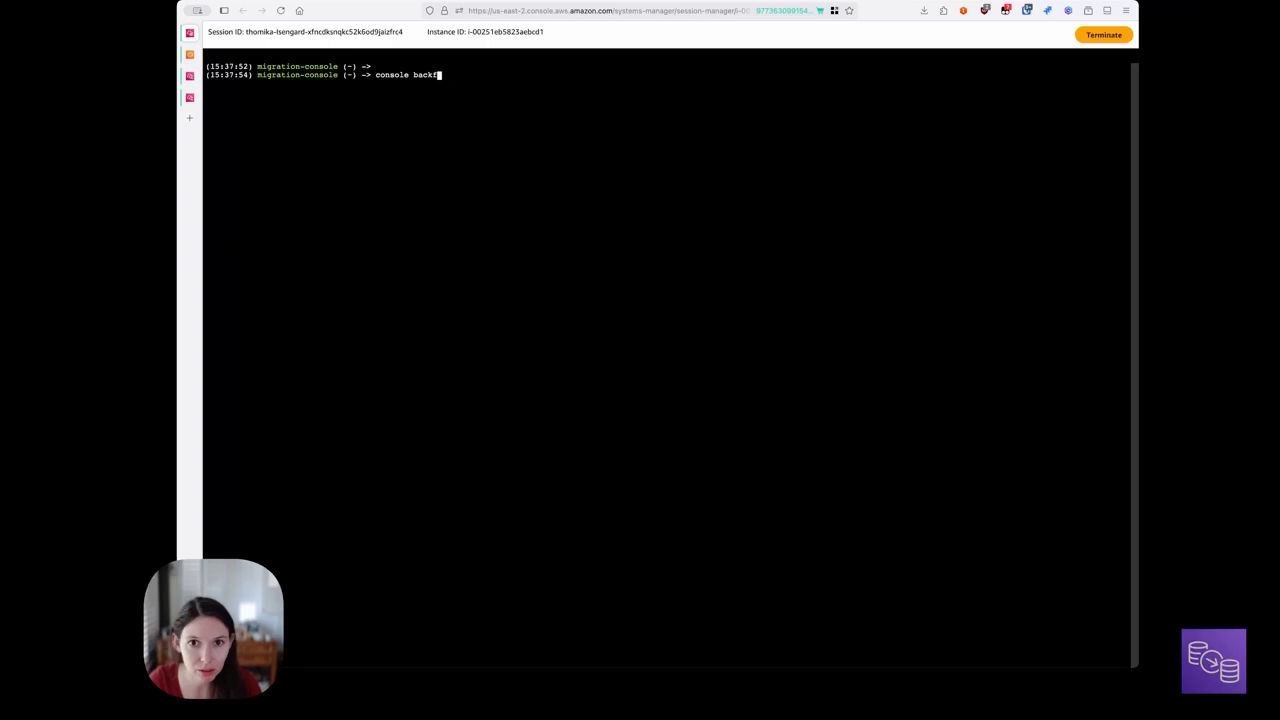
type("ill status")
key("Return")
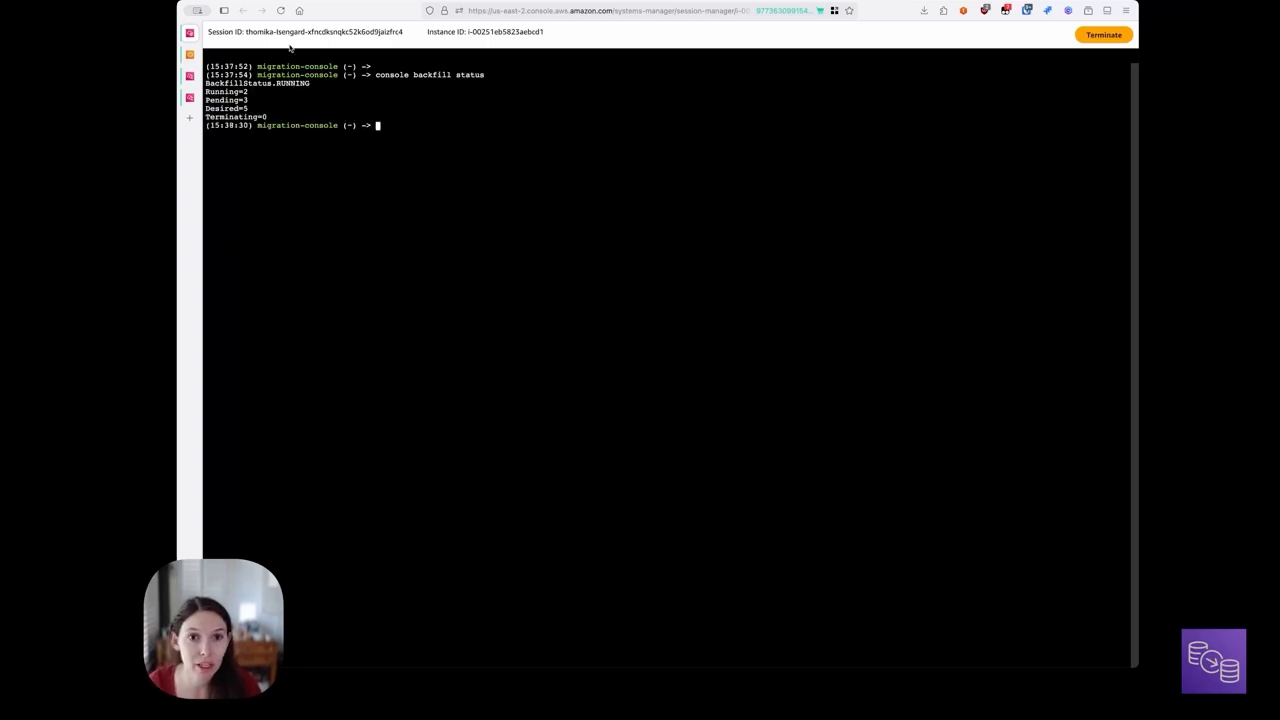
triple_click(300, 86)
left_click(301, 87)
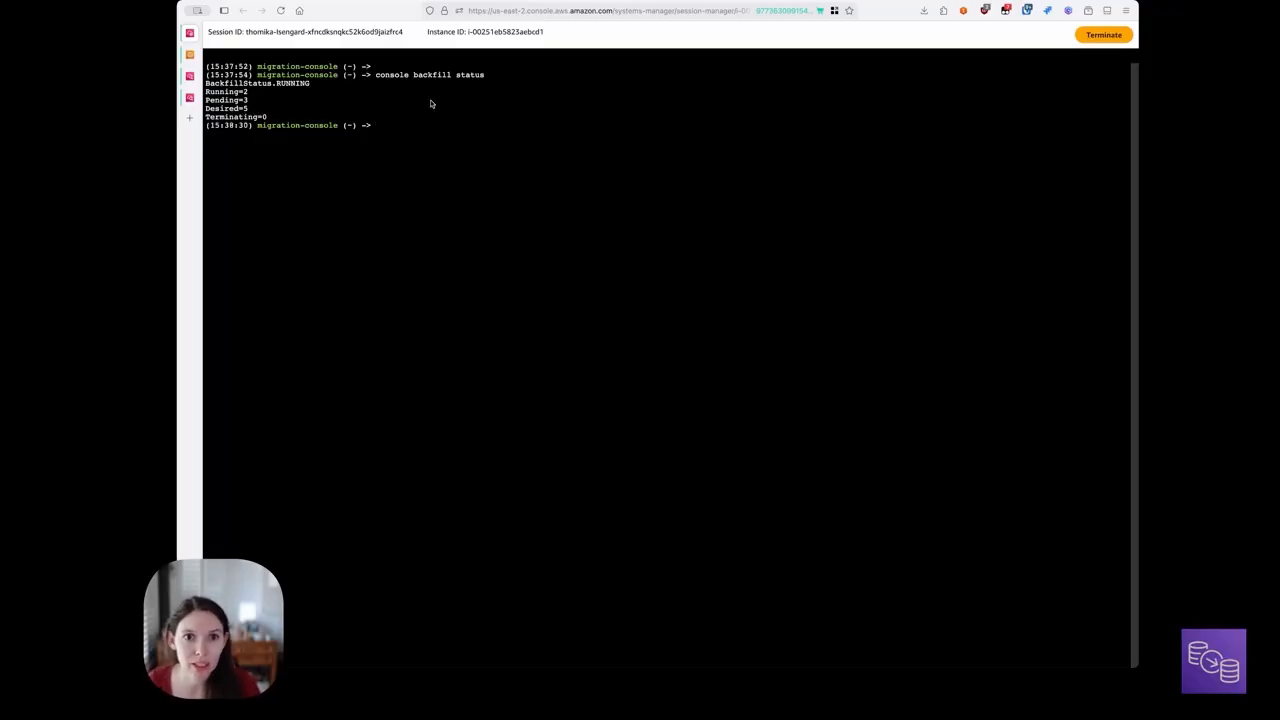
Step: Run "console backfill status --deep-check" and compare the total and completed work items
key("Up")
type("--deep-check")
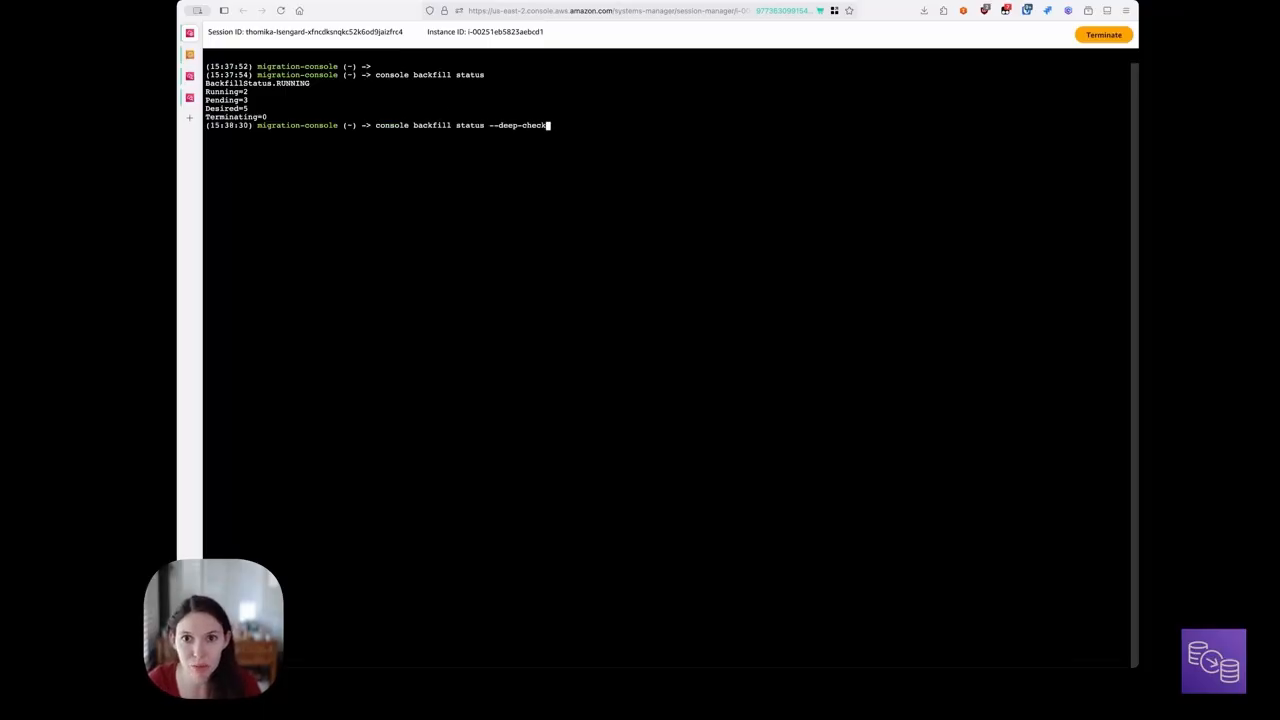
key("Return")
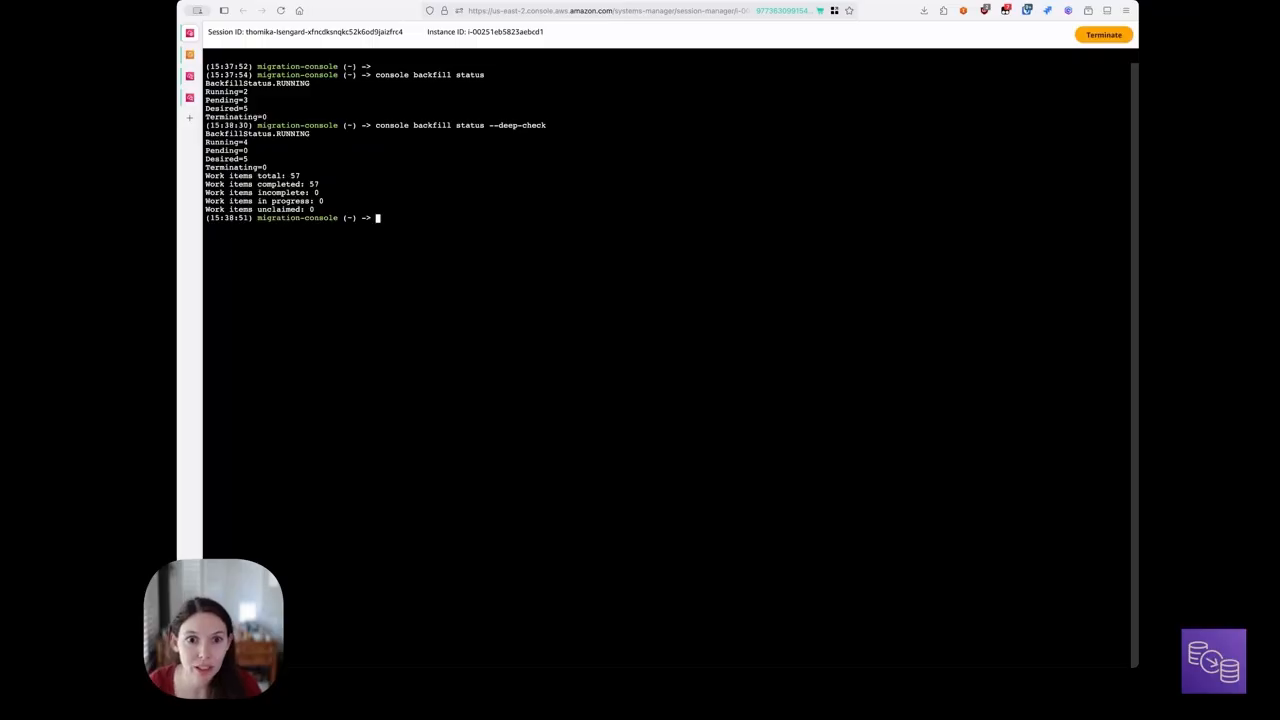
left_click_drag(325, 186, 204, 179)
left_click(331, 191)
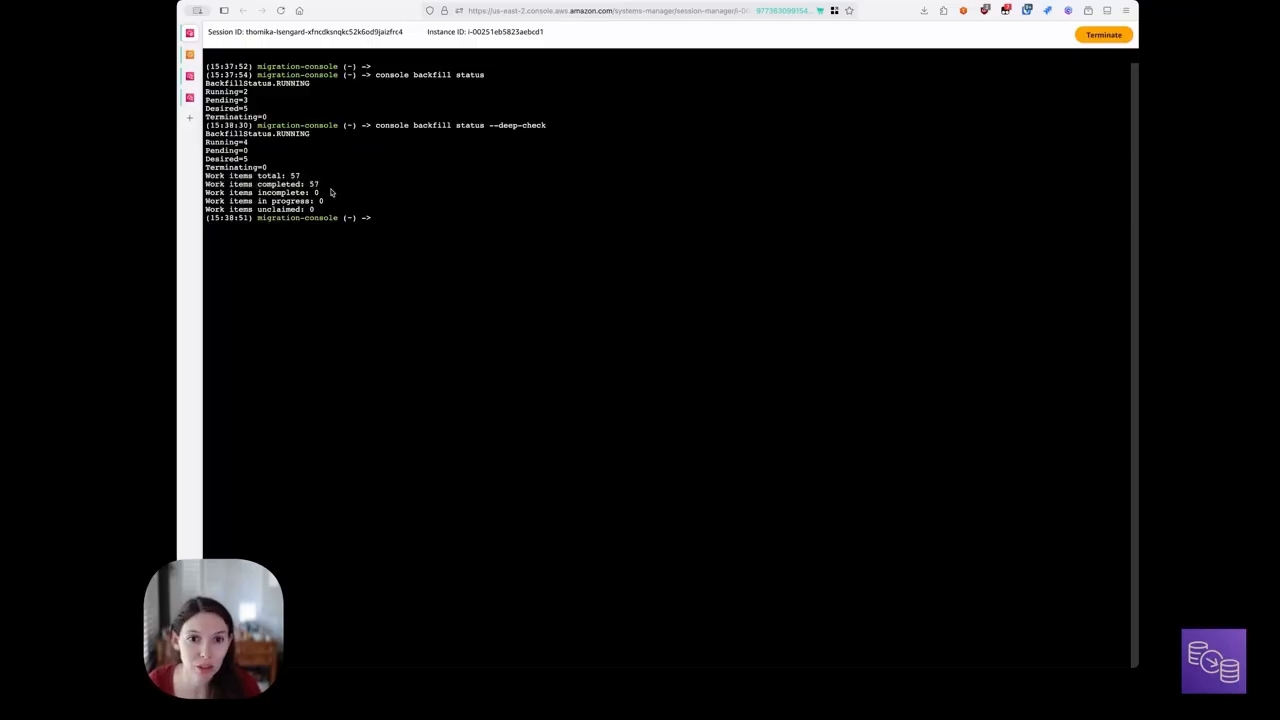
Step: Try to list the cluster indices with "console backfill cat-indices"
type("console backfill ")
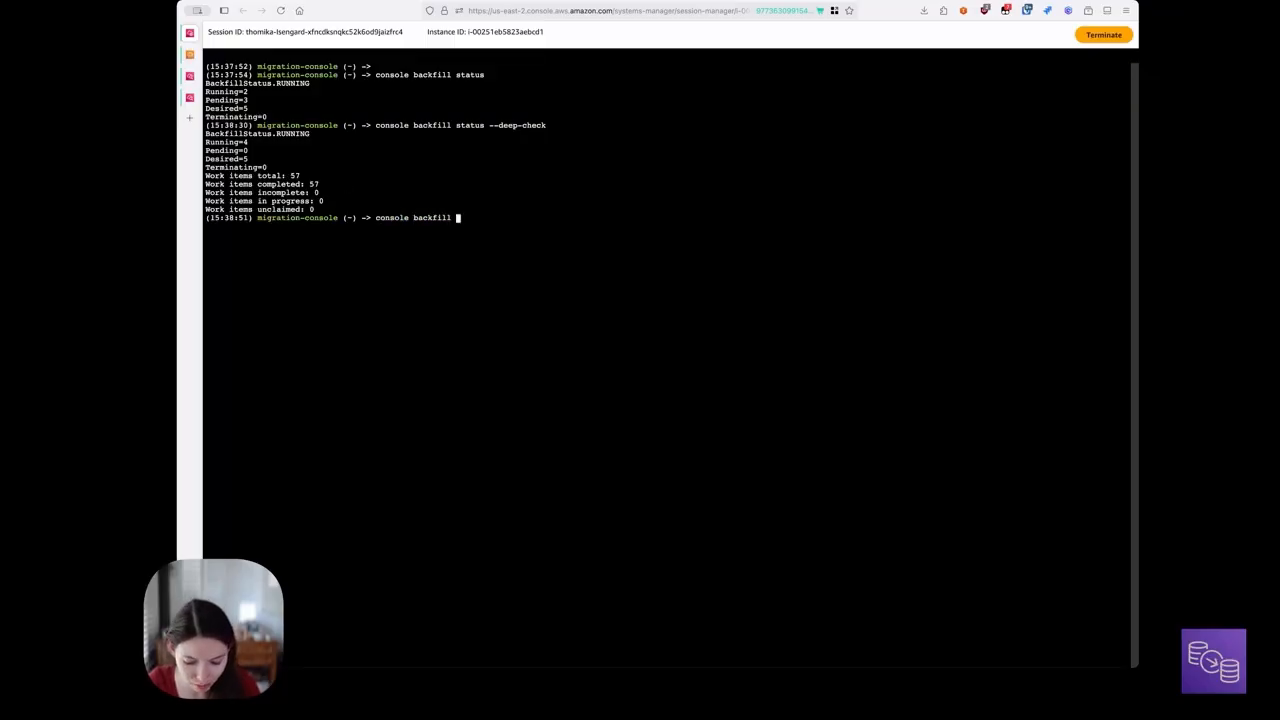
type("cat-indices")
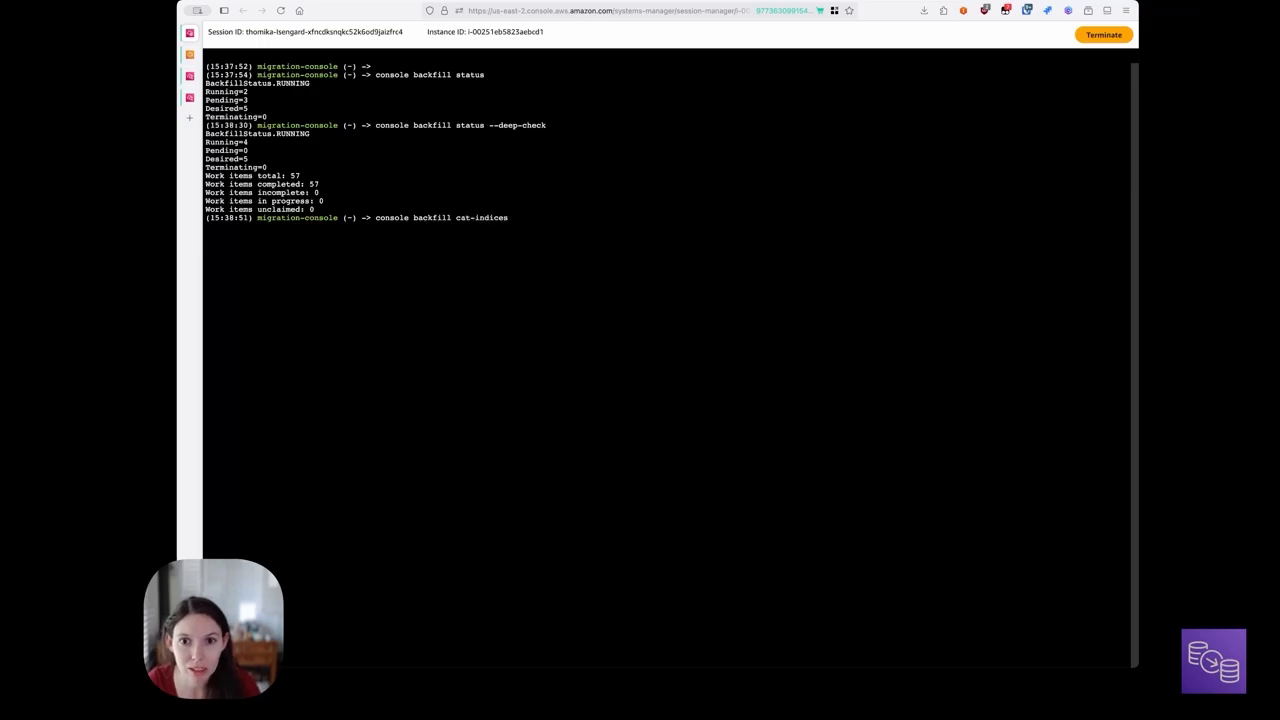
key("Return")
Step: List the source and target cluster indices with "console clusters cat-indices"
key("Up")
key("BackSpace")
key("BackSpace")
key("BackSpace")
key("BackSpace")
key("BackSpace")
key("BackSpace")
key("BackSpace")
key("BackSpace")
key("BackSpace")
key("BackSpace")
key("BackSpace")
key("BackSpace")
key("BackSpace")
key("BackSpace")
key("BackSpace")
key("BackSpace")
key("BackSpace")
key("BackSpace")
key("BackSpace")
key("BackSpace")
type("cls")
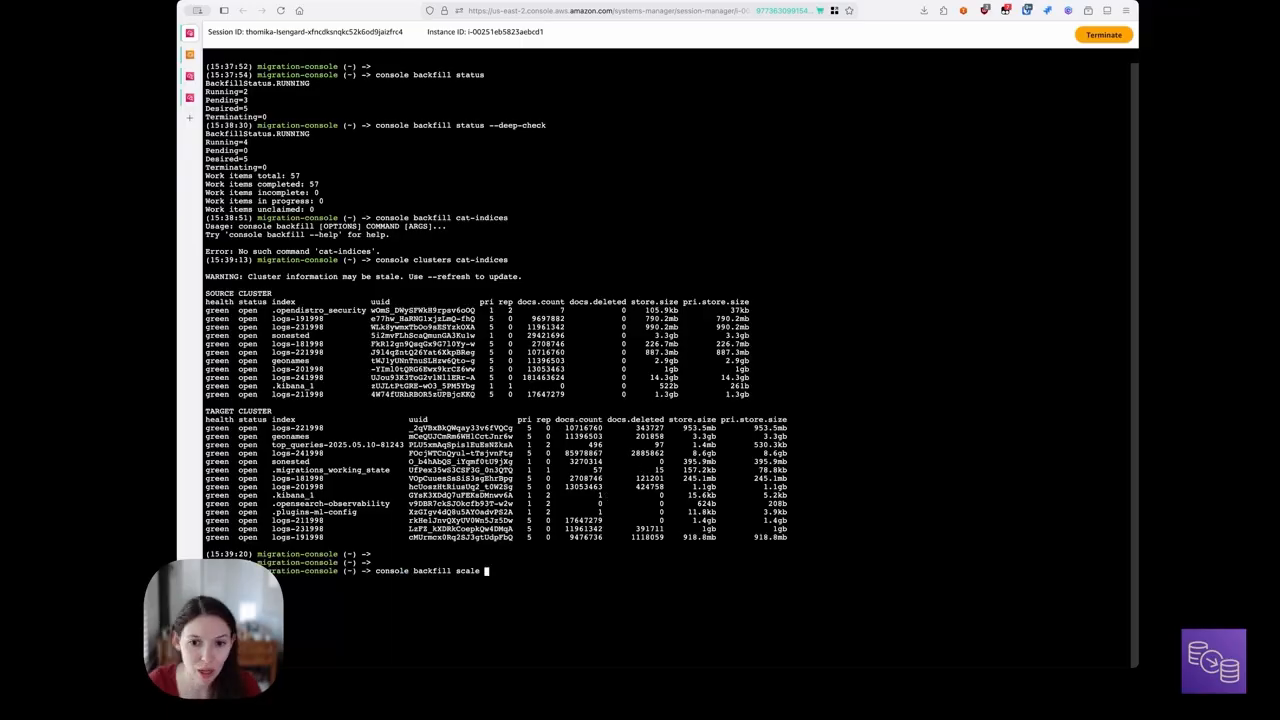
Step: Discard the unfinished scale command and stop the backfill with "console backfill stop"
key("ctrl+u")
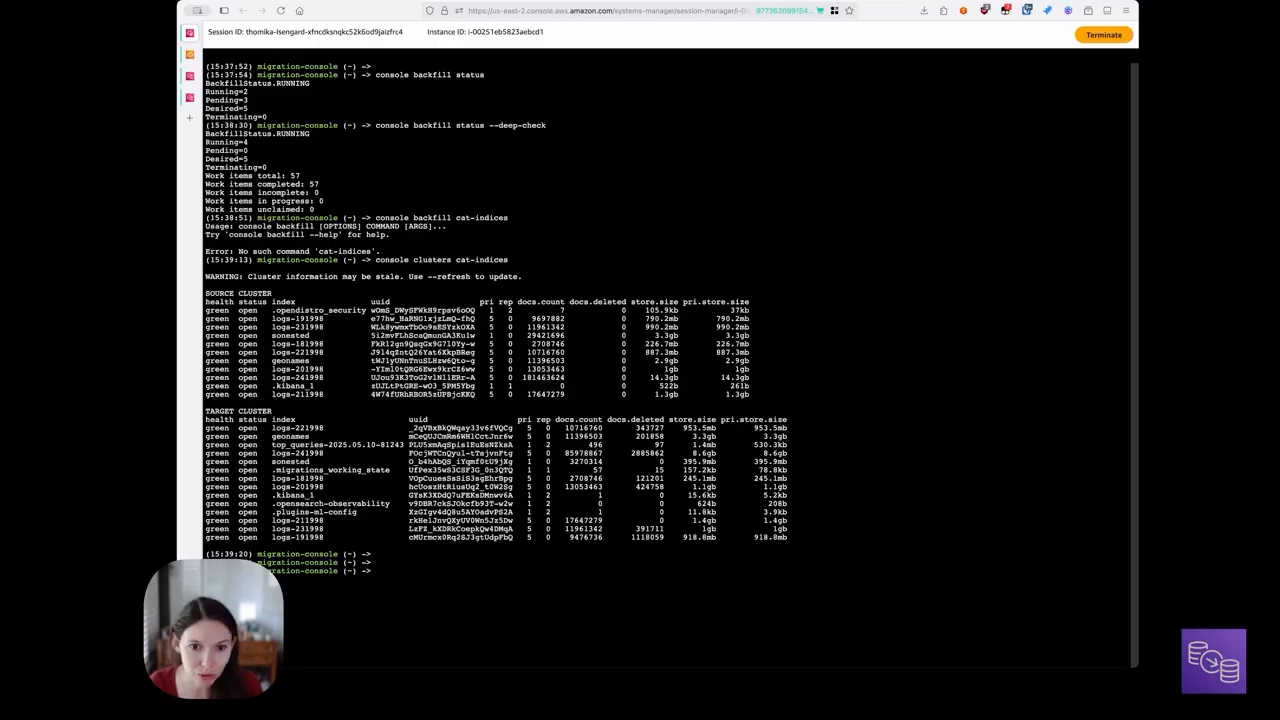
type("cons")
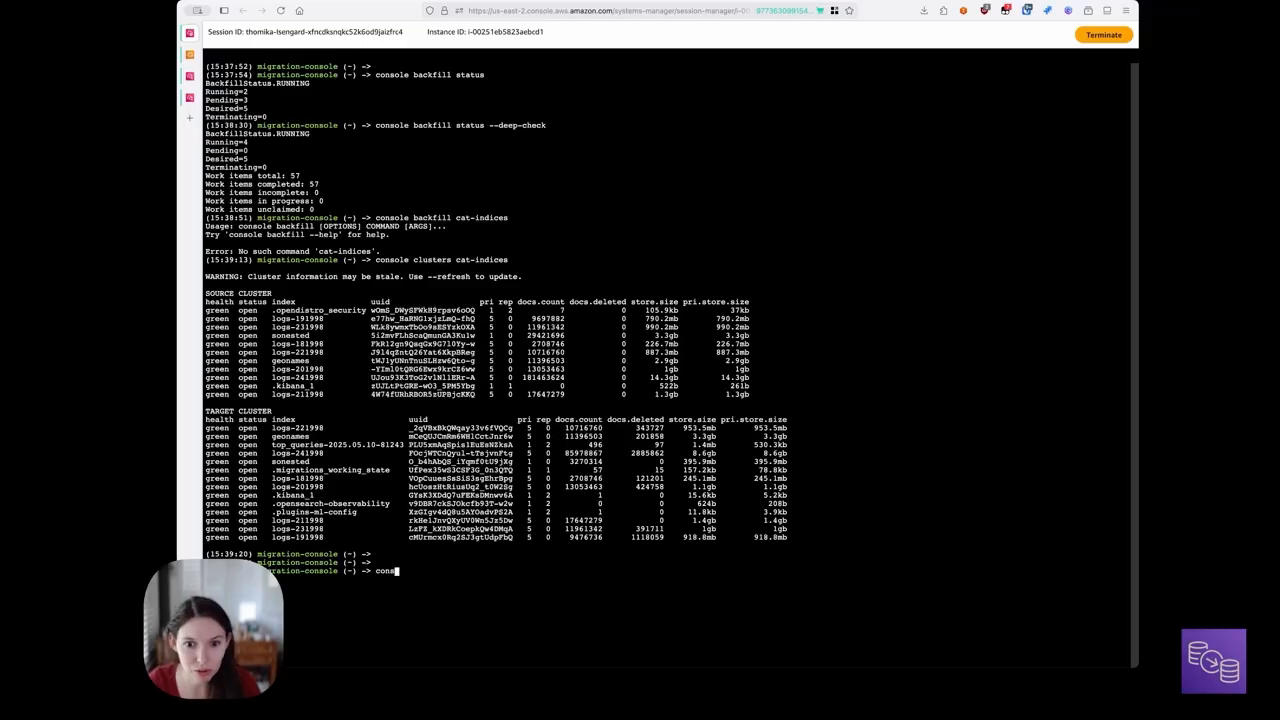
type("ole backfill")
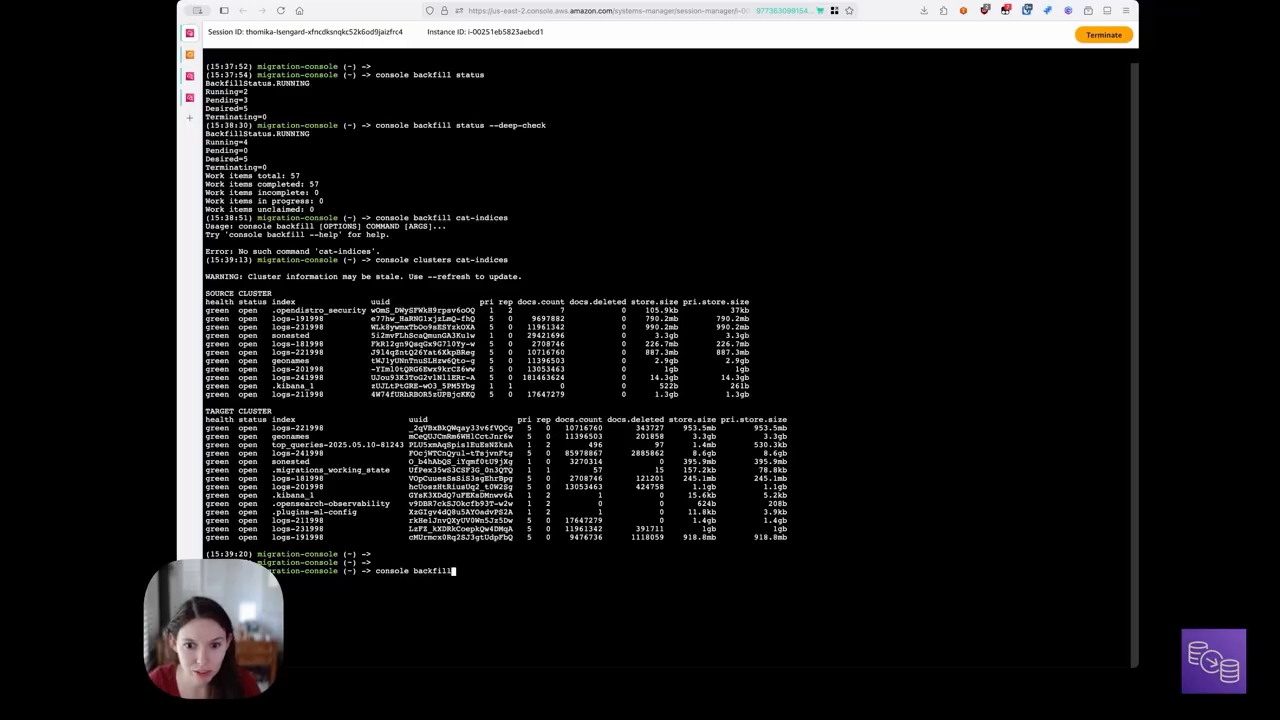
type(" stop")
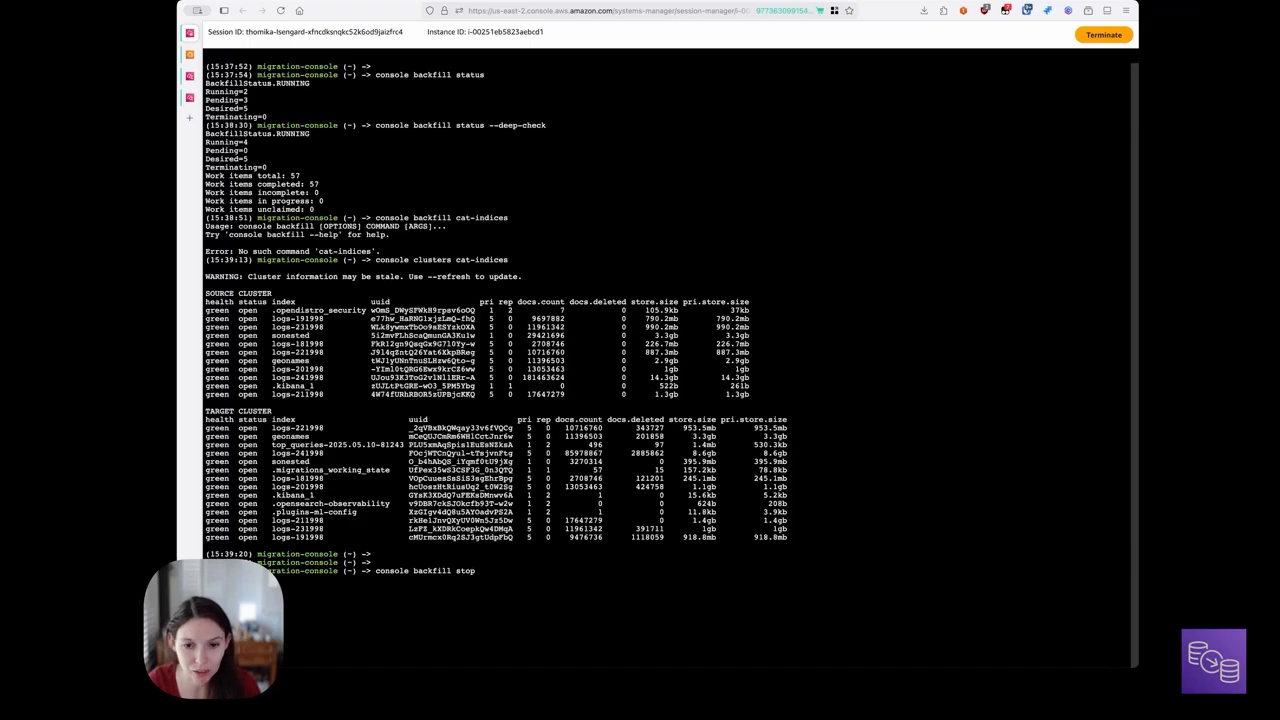
key("Return")
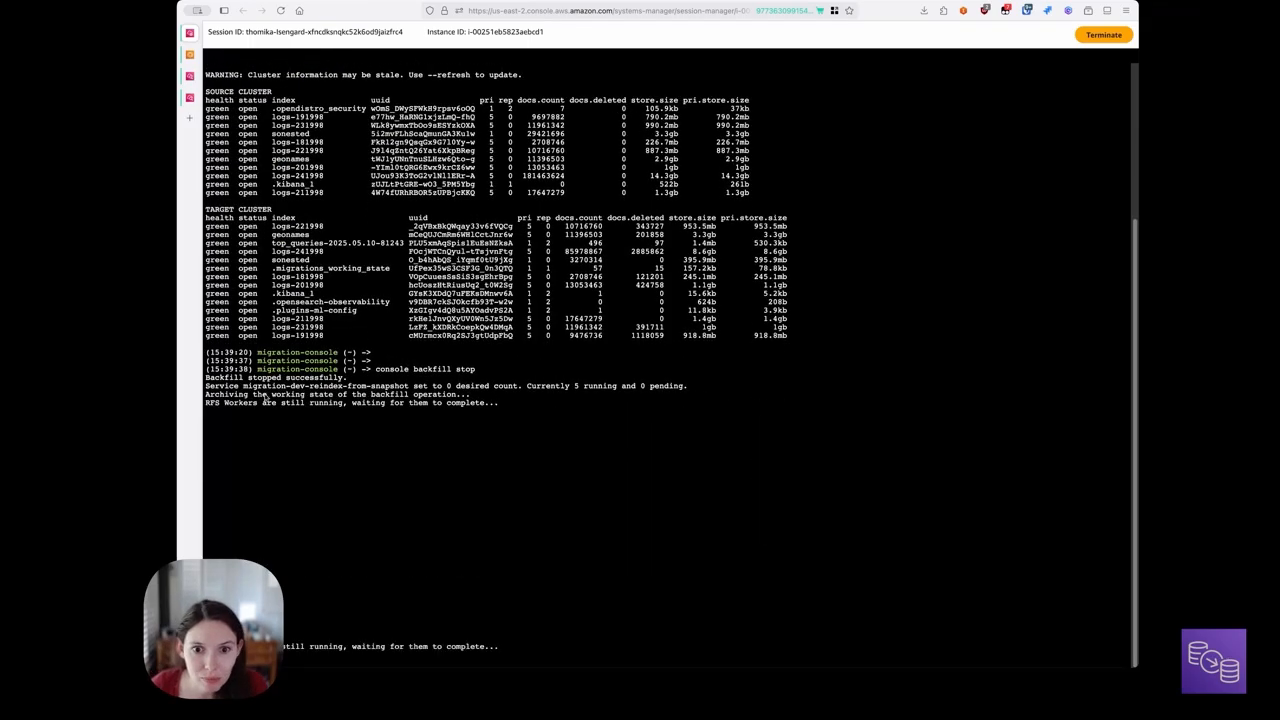
Step: Examine the stop command's output for the reindex service's desired worker count and the file path of the archived backfill working state
triple_click(280, 389)
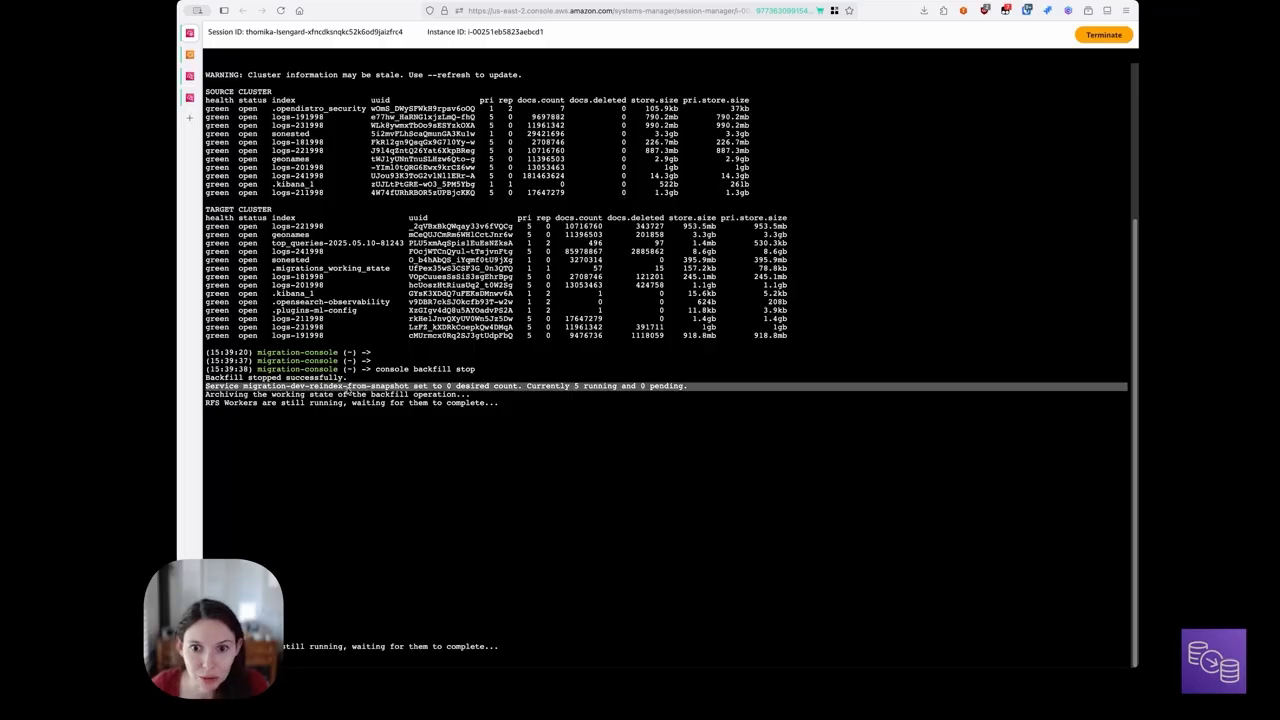
left_click(476, 391)
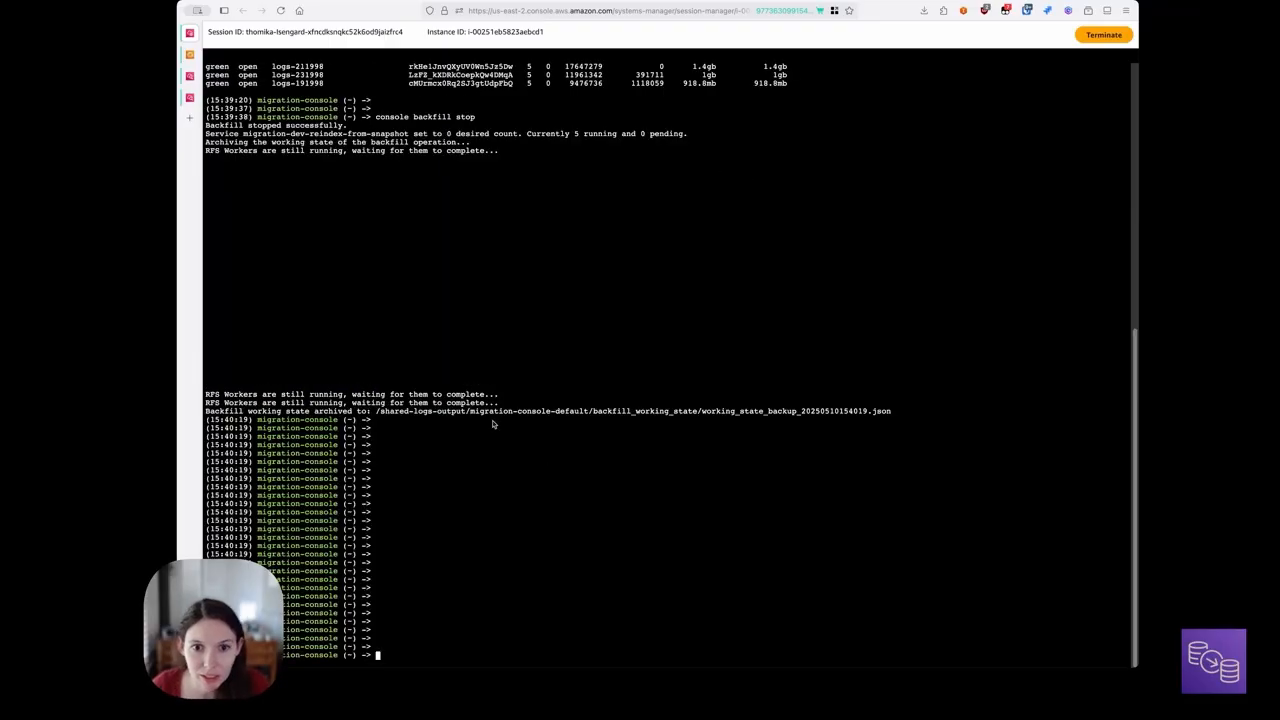
left_click_drag(207, 412, 890, 414)
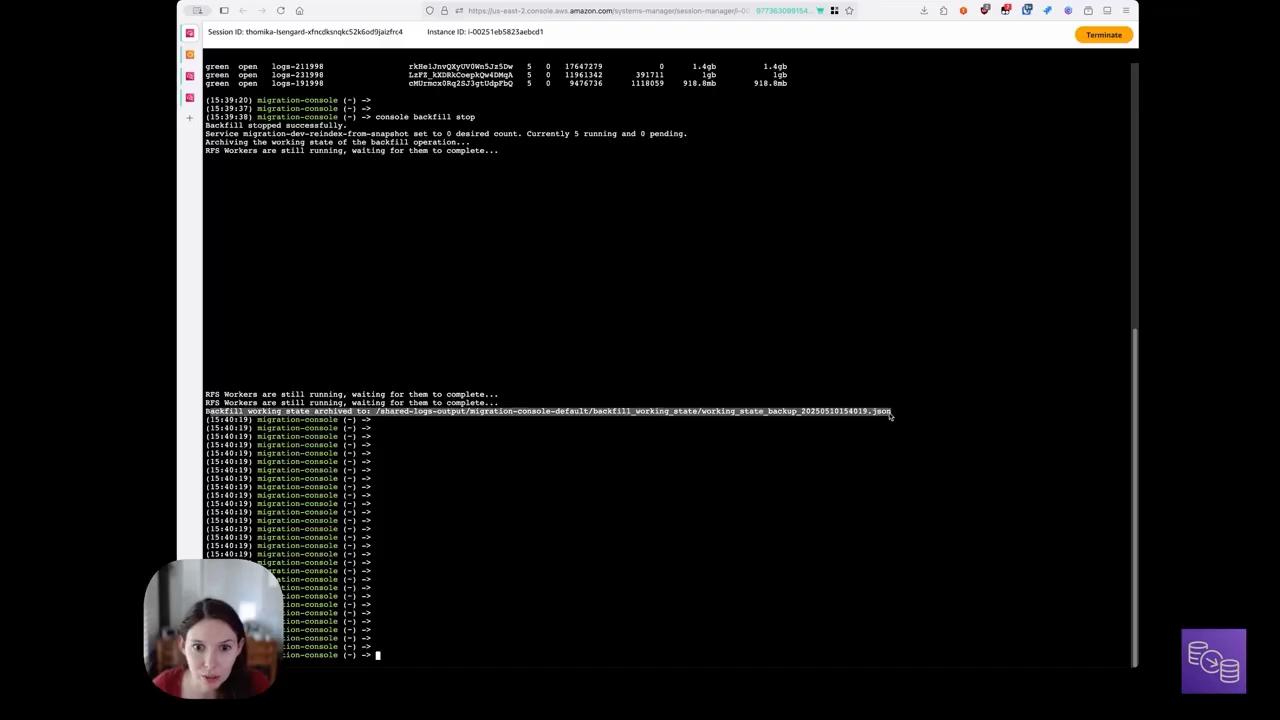
Step: View the archived state file "/shared-logs-output/migration-console-default/backfill_working_state/working_state_backup_20250510154019.json" with less
left_click(873, 404)
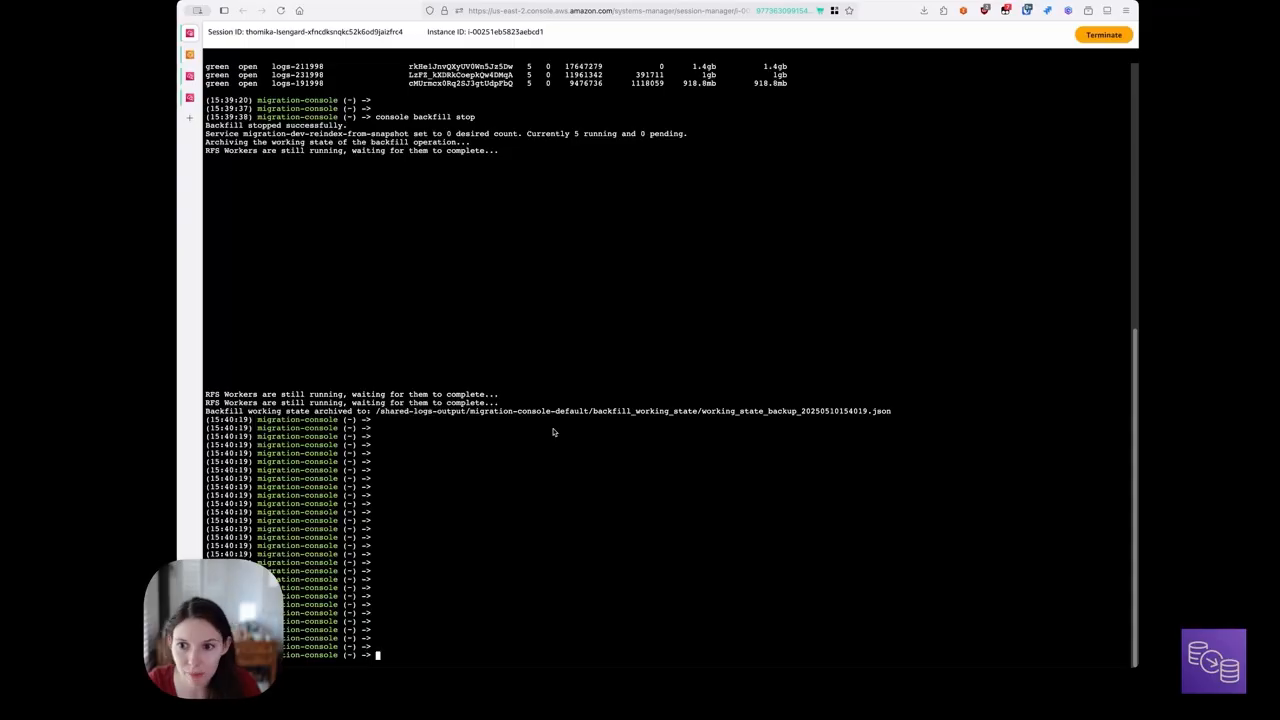
type("vi")
key("BackSpace")
key("BackSpace")
type("less /sh")
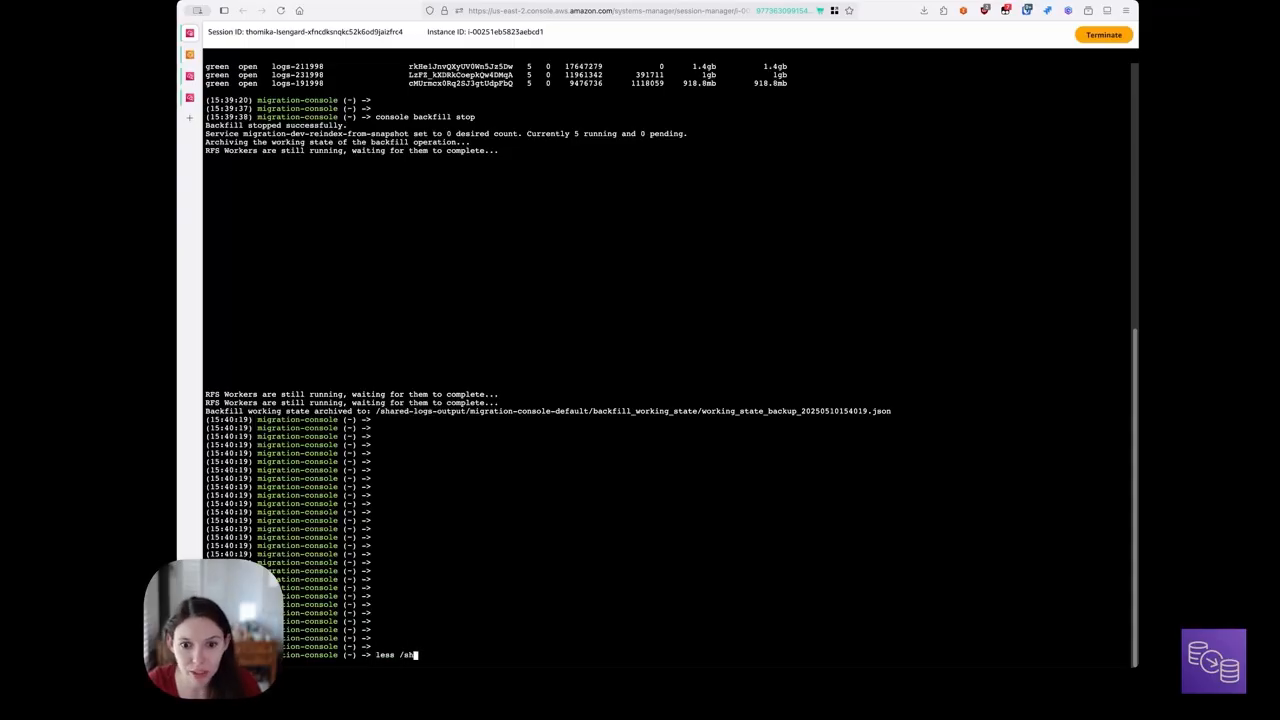
type("ared-logs-output/migration-console-default/backfill_working_state/working_state_backup_20250510")
key("Tab")
key("Tab")
key("Tab")
type("154019.json")
key("Return")
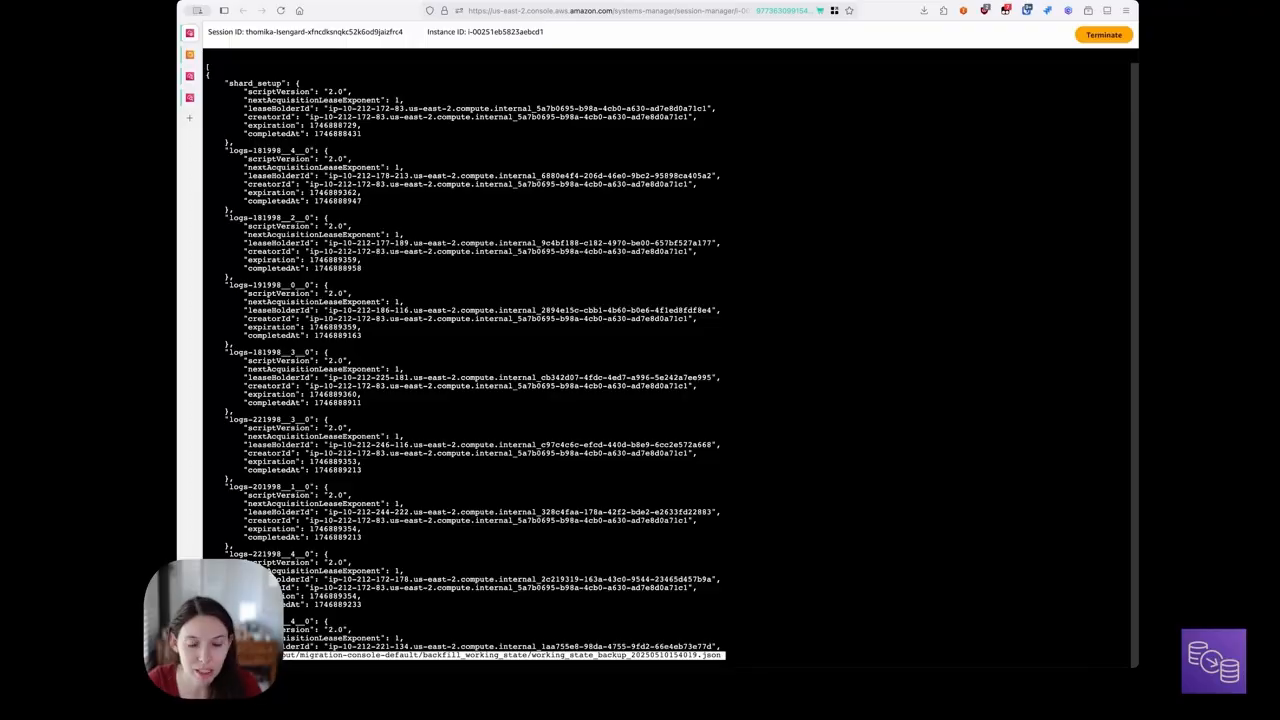
Step: Examine the archived work items for their index and shard names, starting document numbers, completion times and successor items
key("Down")
key("Down")
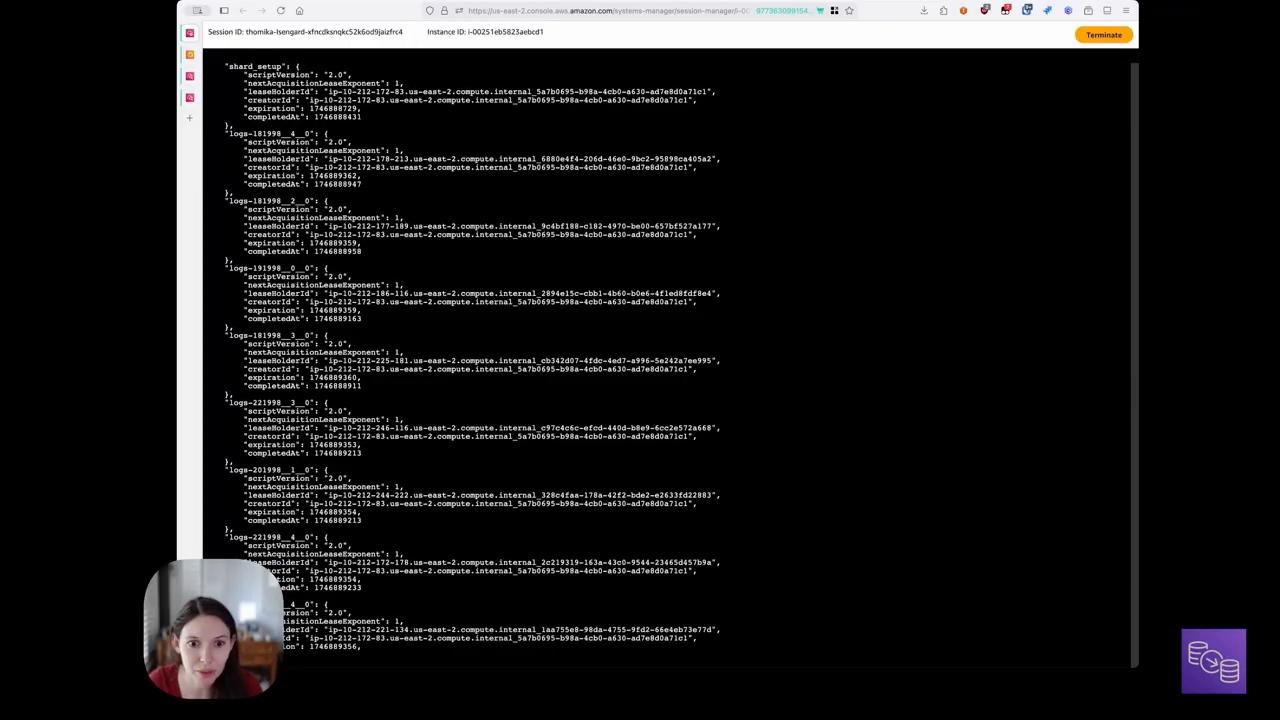
key("Down")
key("Down")
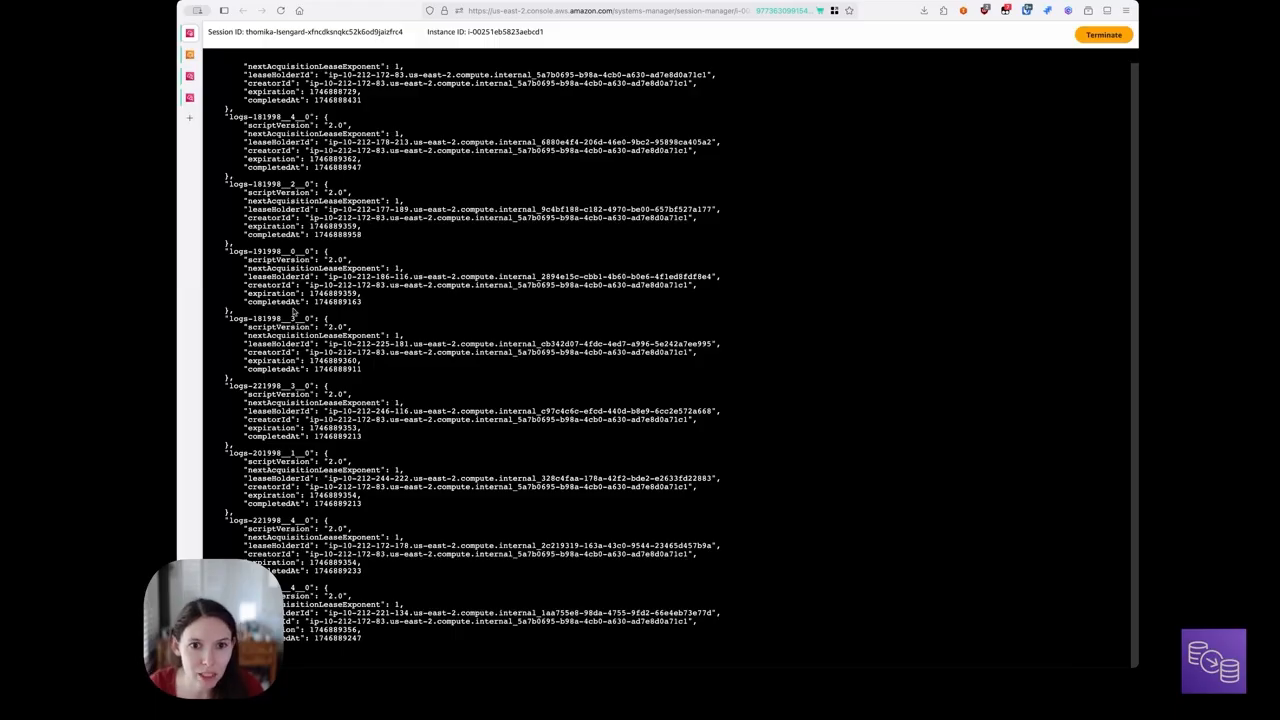
double_click(262, 251)
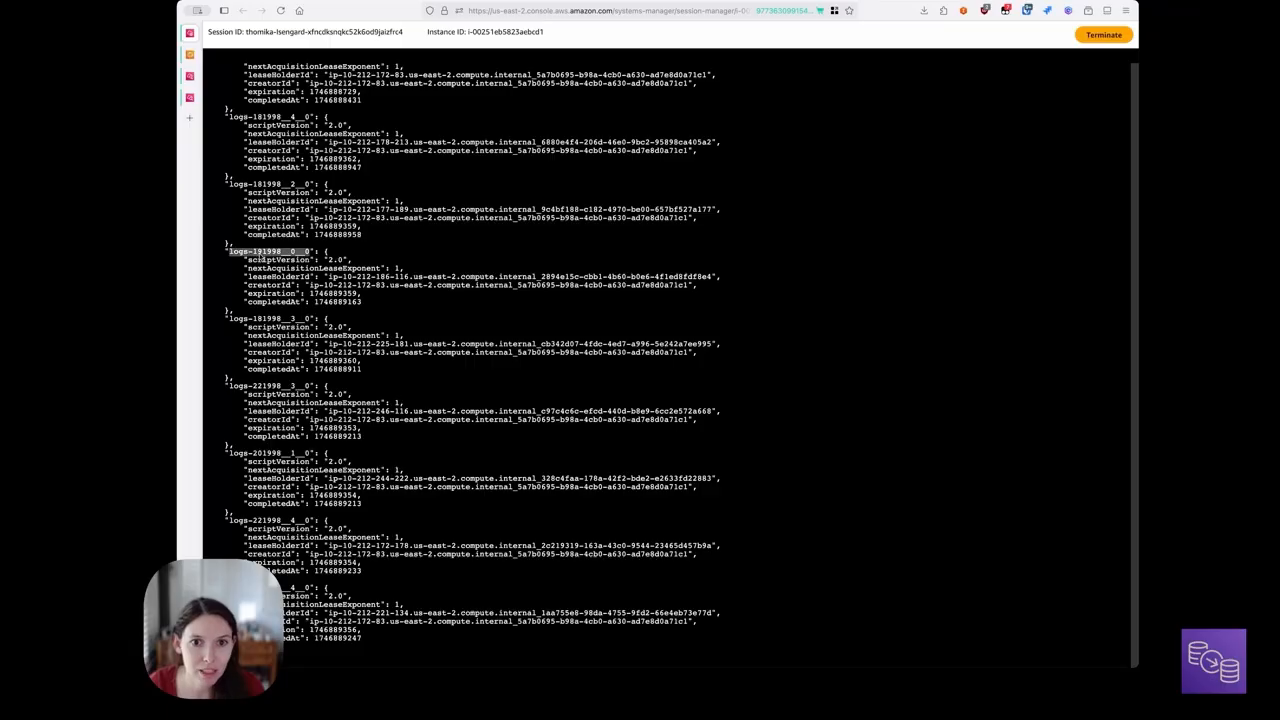
left_click(262, 188)
left_click_drag(285, 253, 232, 256)
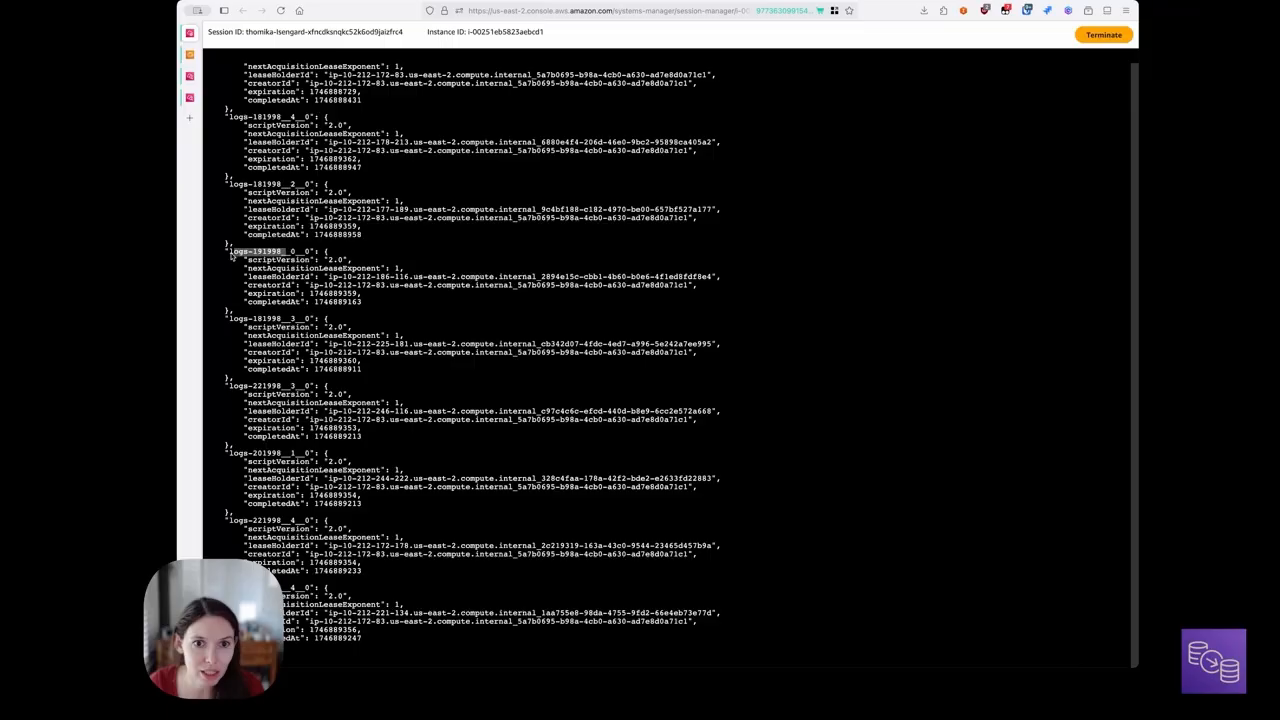
left_click(232, 256)
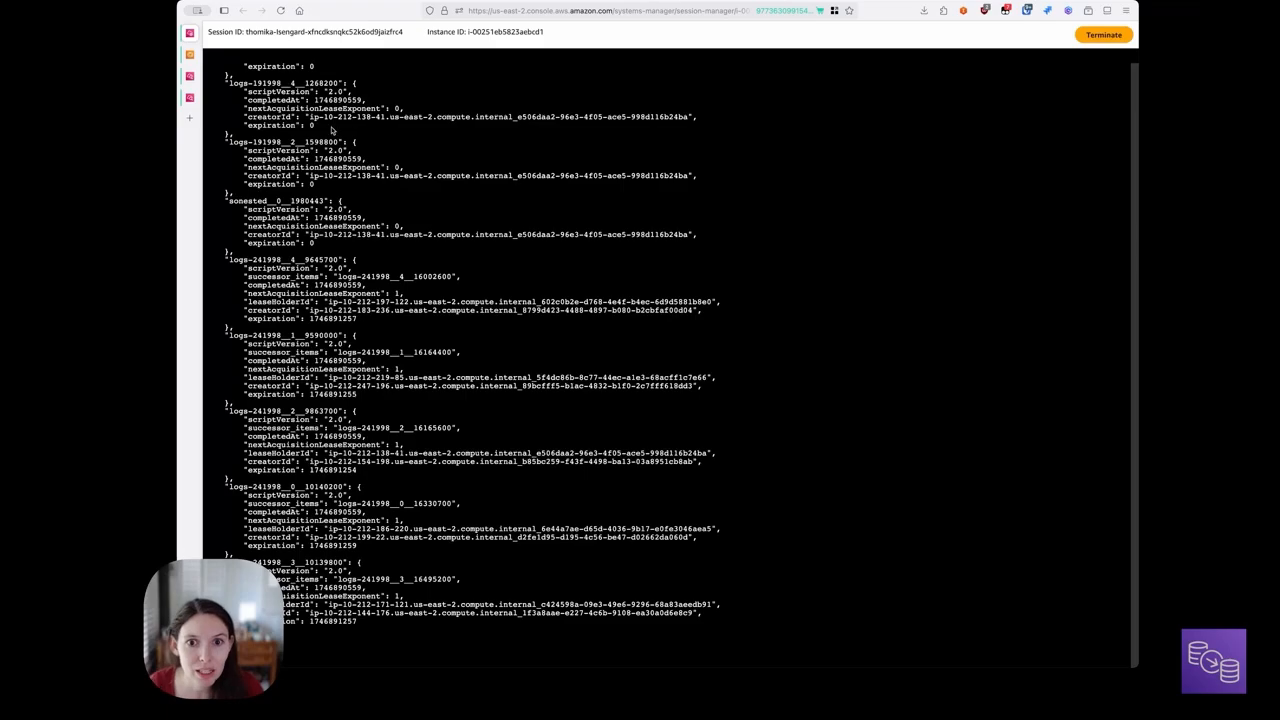
double_click(314, 203)
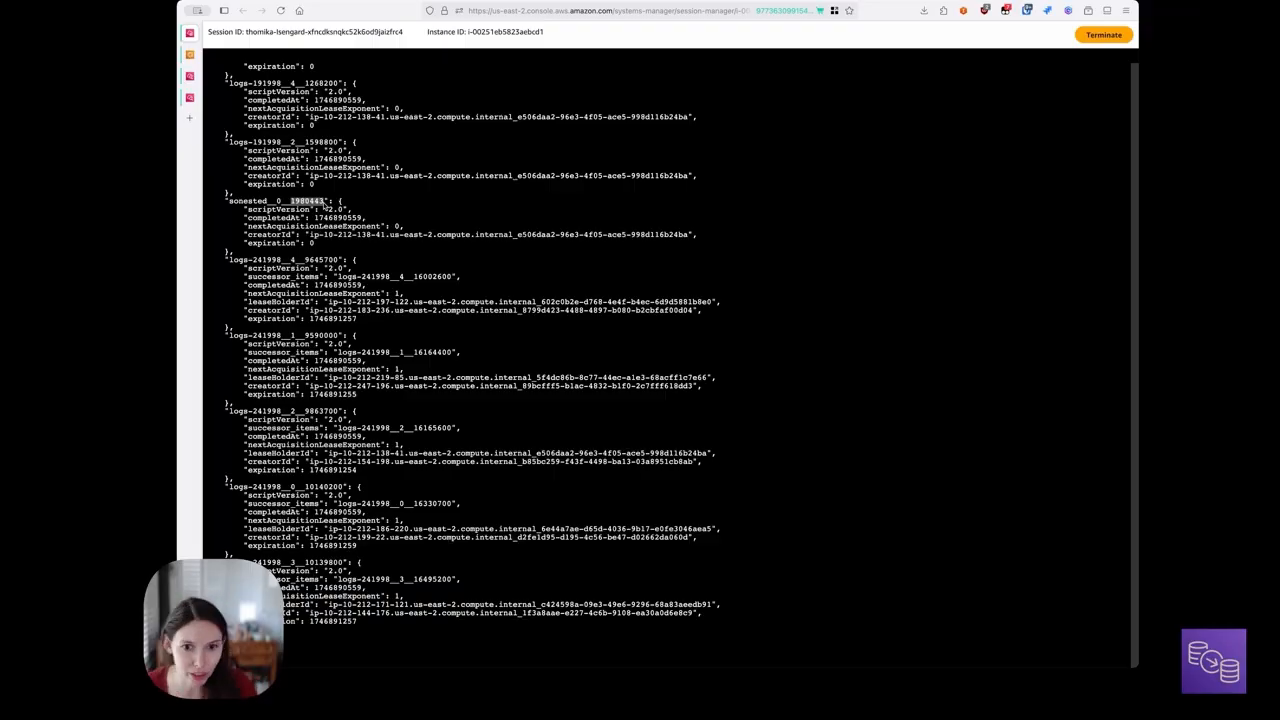
left_click(366, 510)
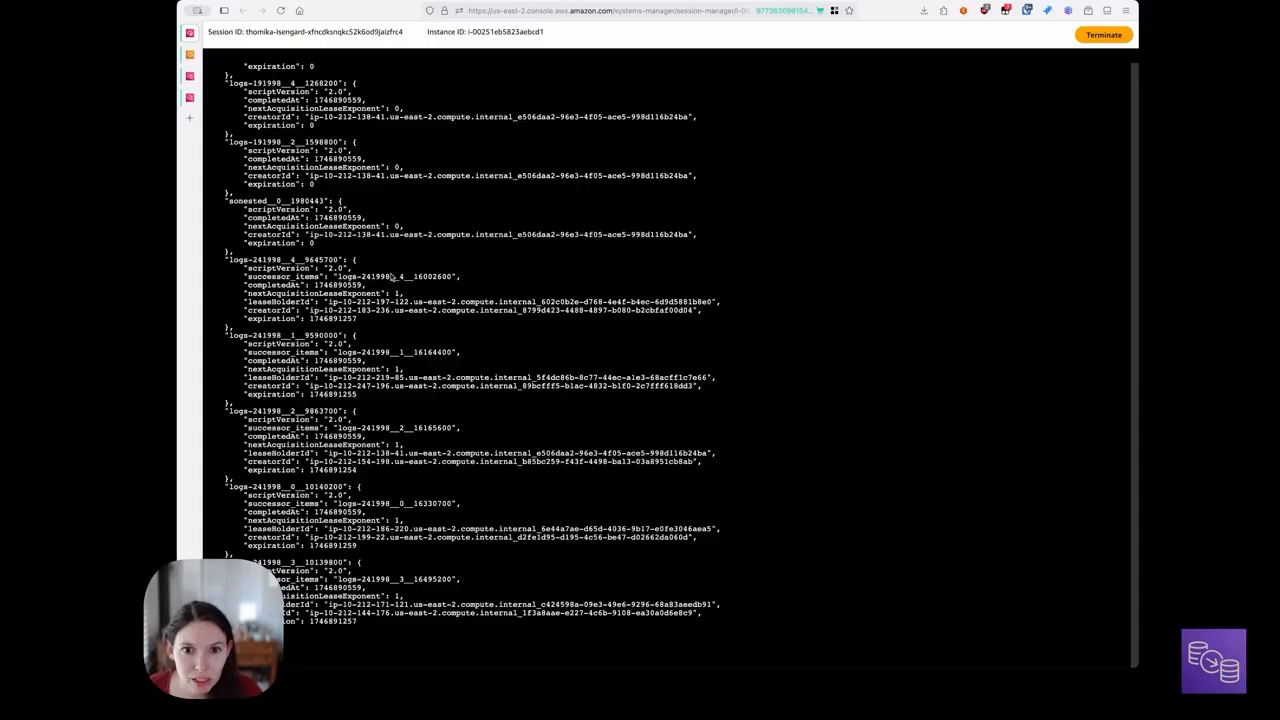
left_click_drag(411, 370, 243, 371)
left_click(296, 371)
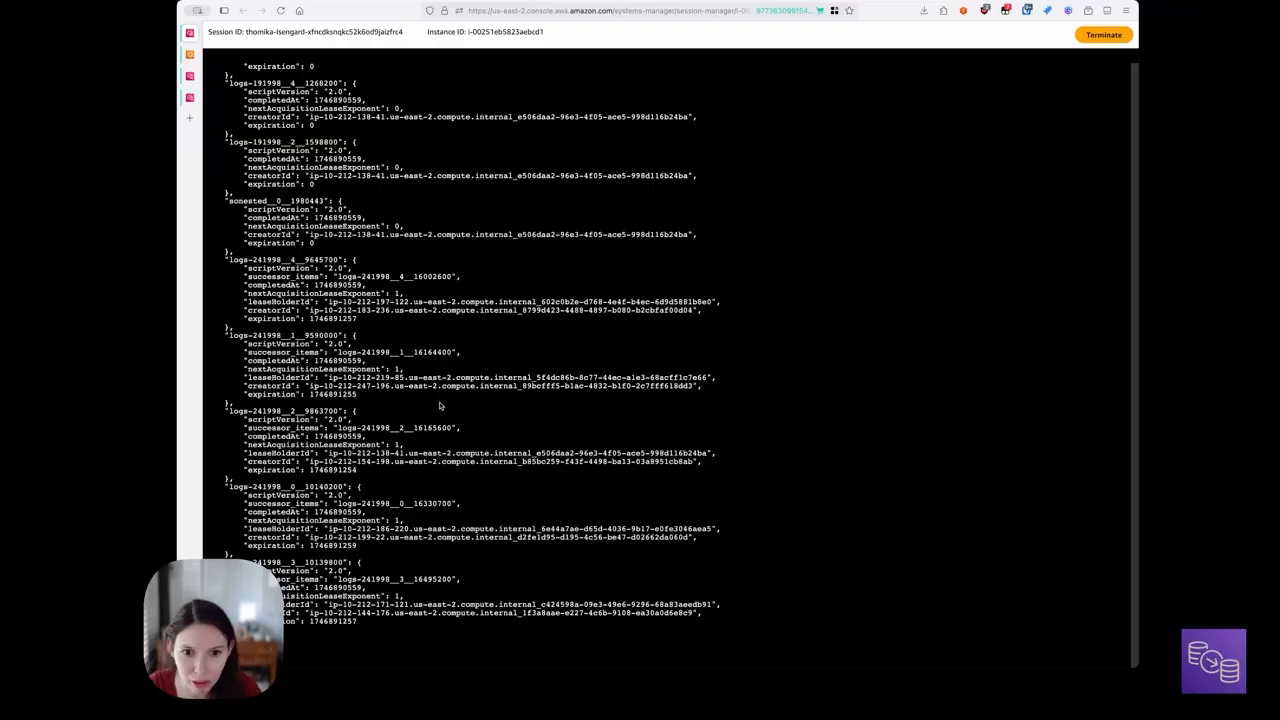
Step: Leave the archive file, clear the terminal and check the backfill with "console backfill status"
key("ctrl+l")
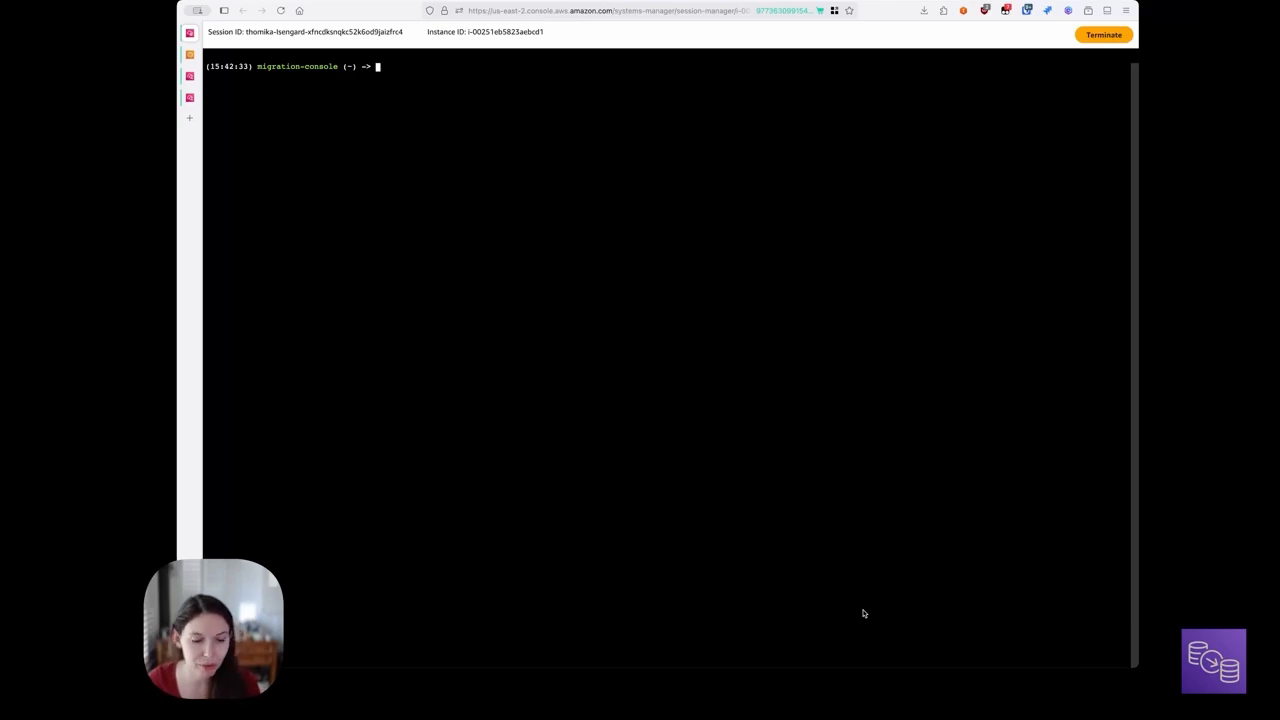
type("console back")
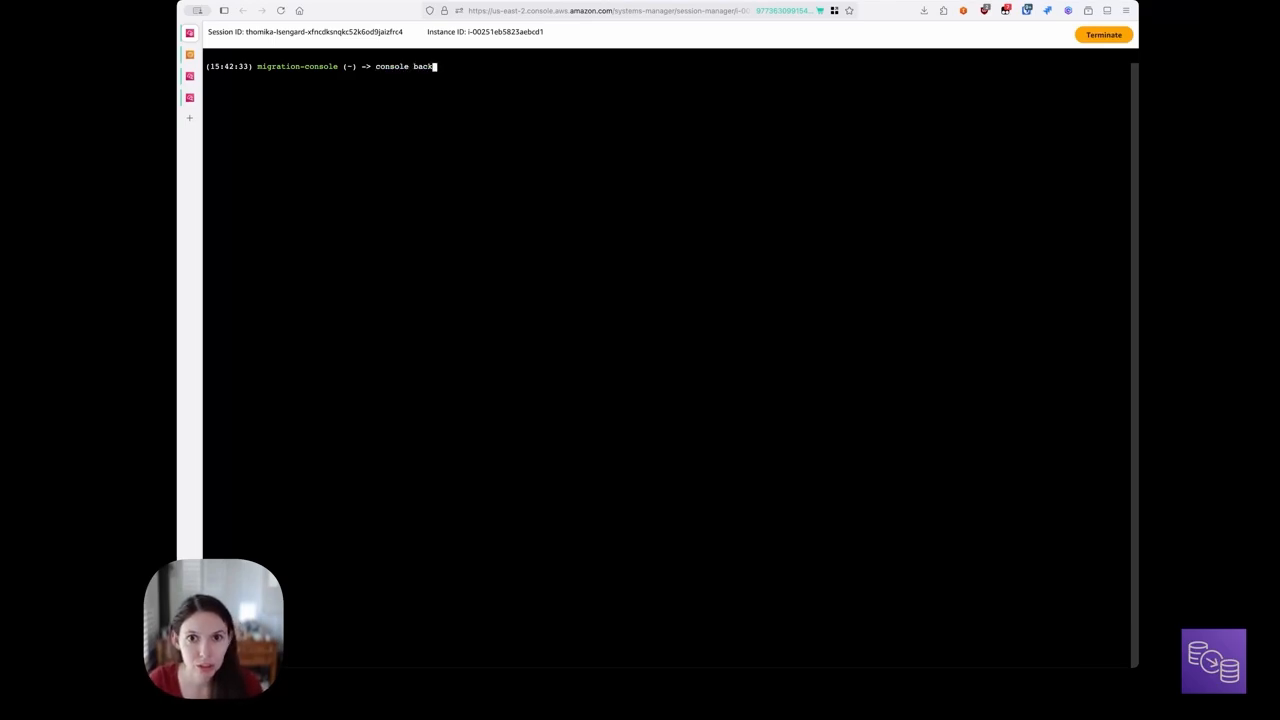
type("fill status")
key("Return")
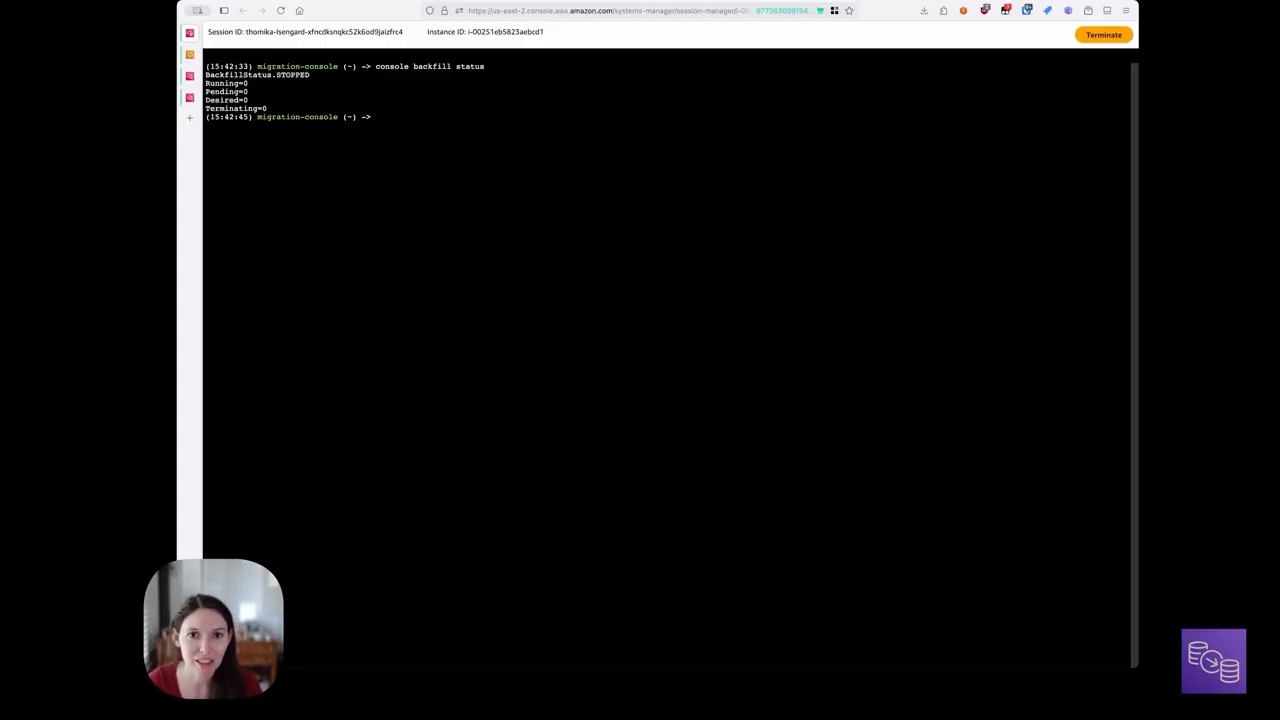
Step: Show the general help with "console --help" and examine the verbosity option
type("cons")
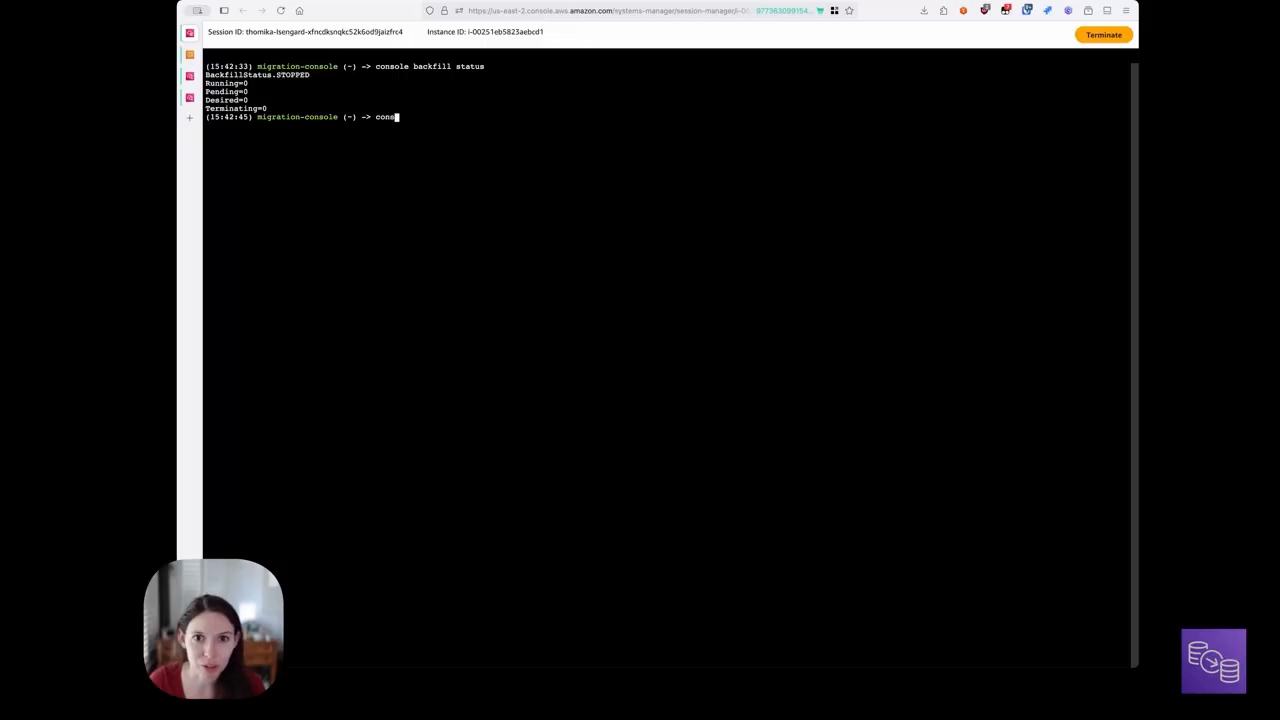
type("ole clus")
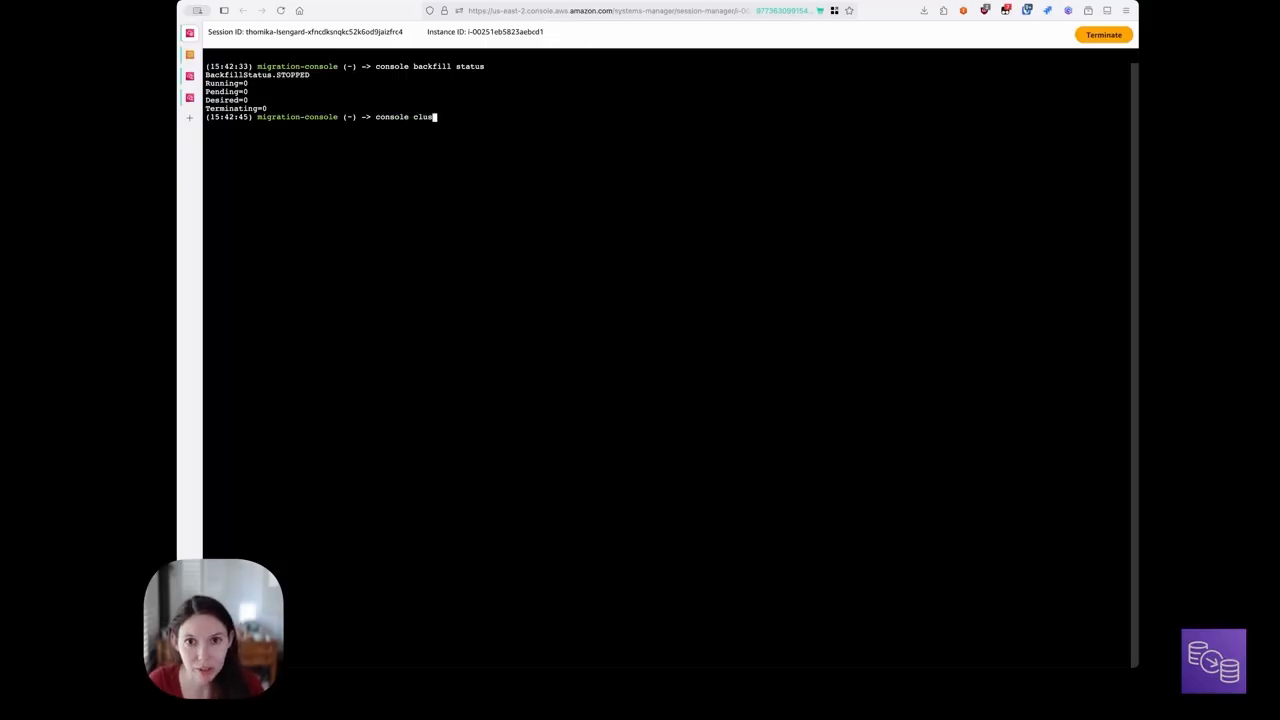
key("Tab")
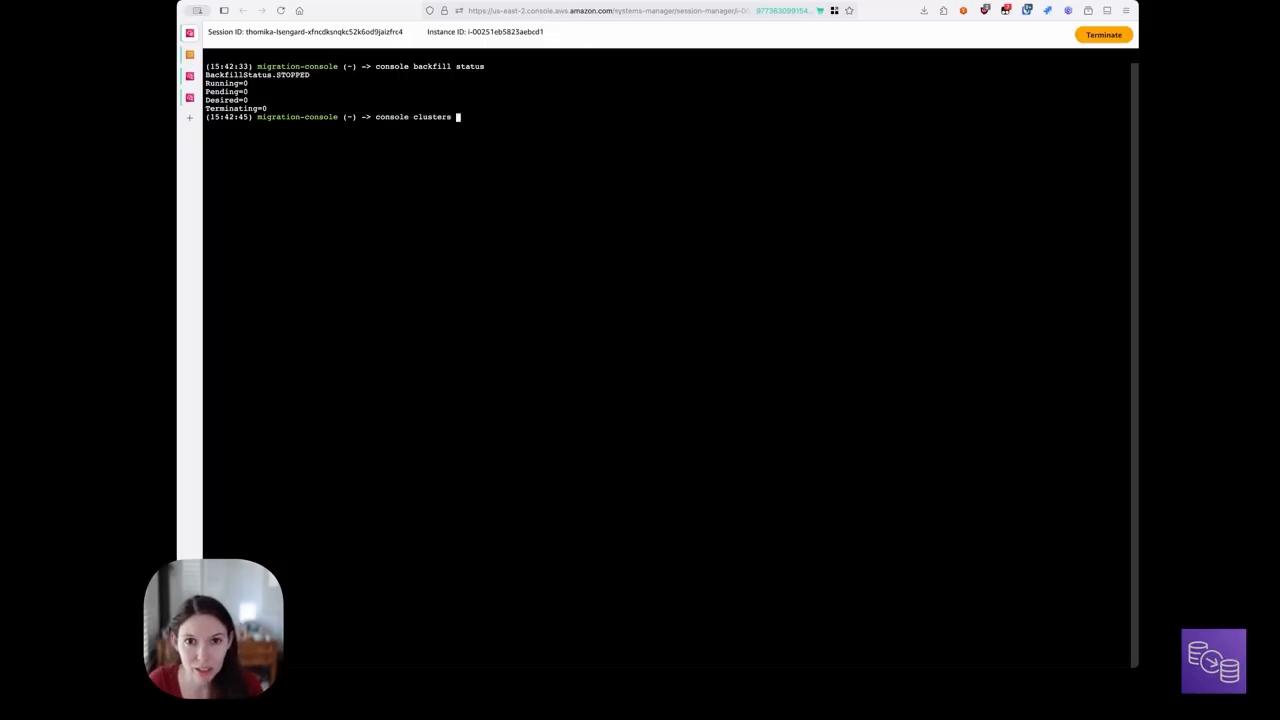
key("BackSpace")
key("BackSpace")
key("BackSpace")
key("BackSpace")
key("BackSpace")
key("BackSpace")
key("BackSpace")
key("BackSpace")
key("BackSpace")
type("--help")
key("Return")
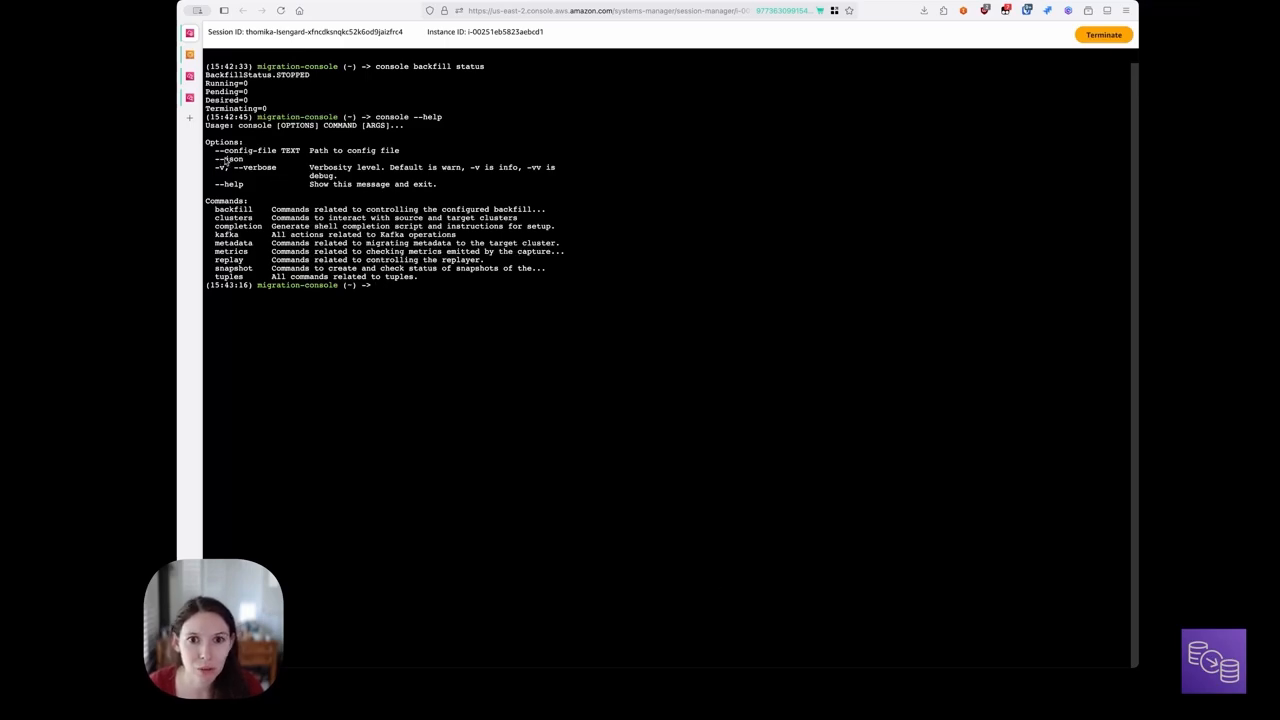
left_click_drag(376, 178, 205, 168)
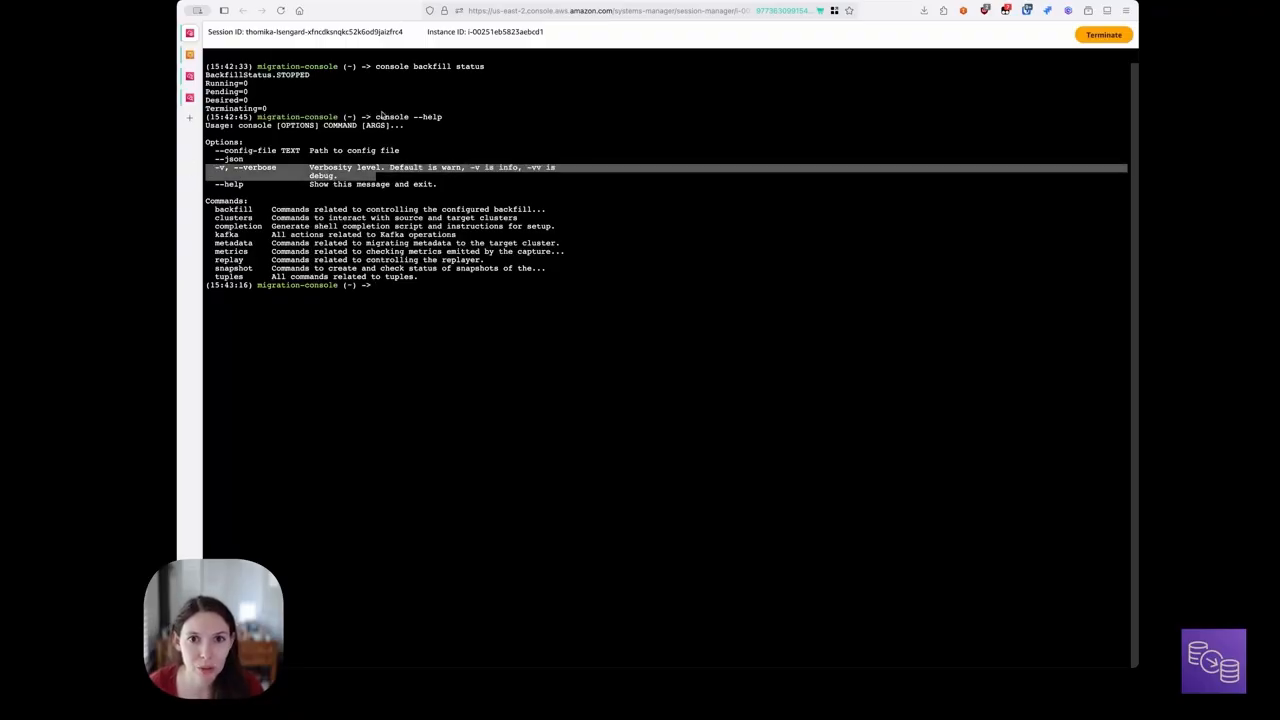
left_click(366, 178)
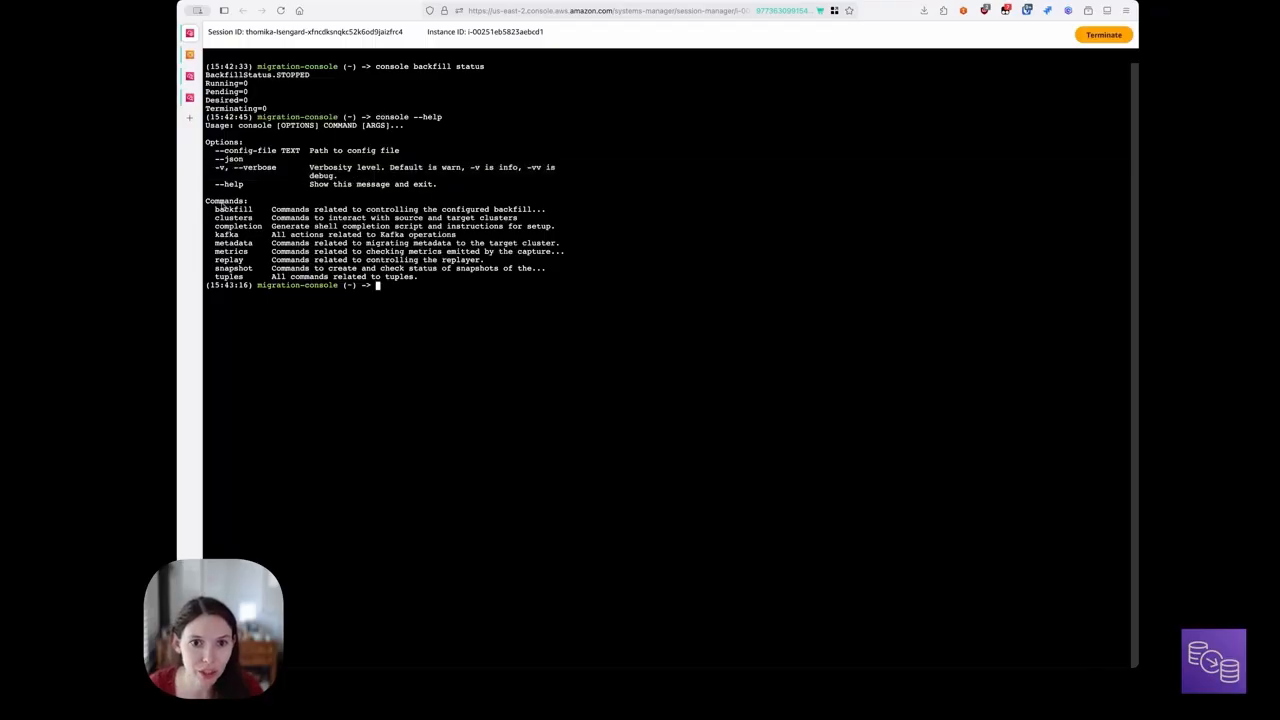
Step: Show the cluster subcommands with "console clusters --help" and review the list of available commands
type("console ")
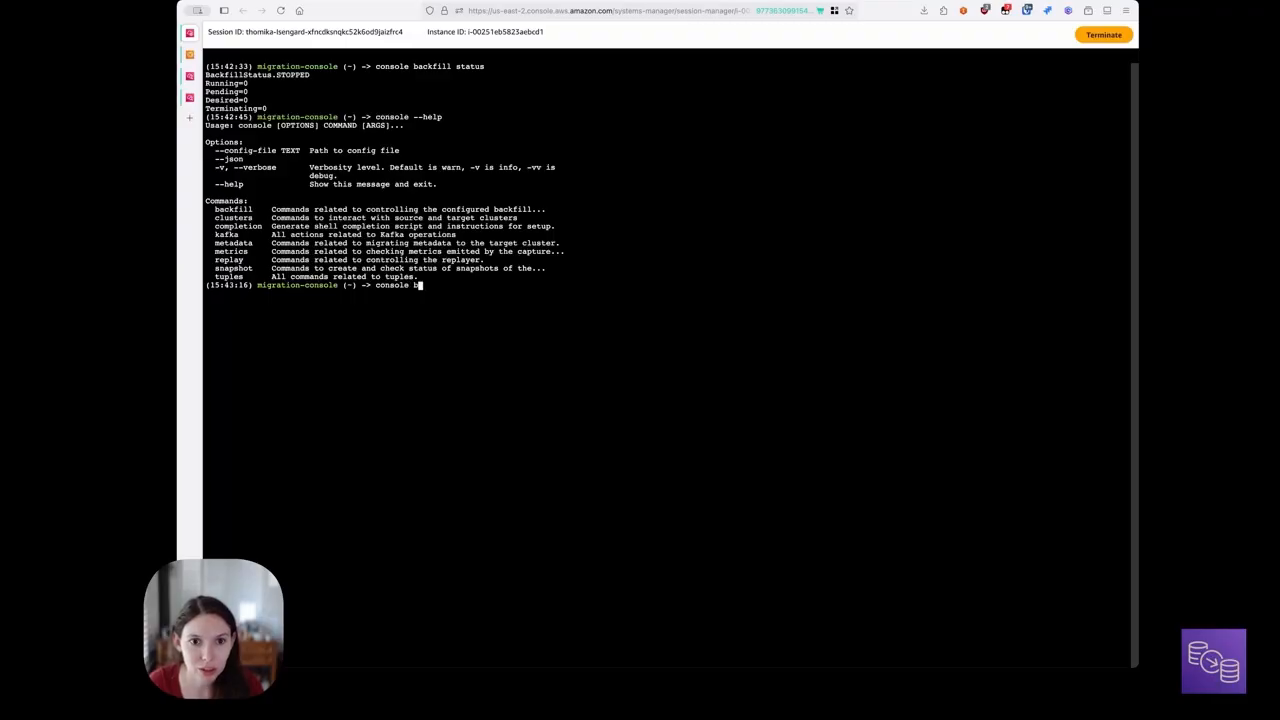
type("clusters --help")
key("Return")
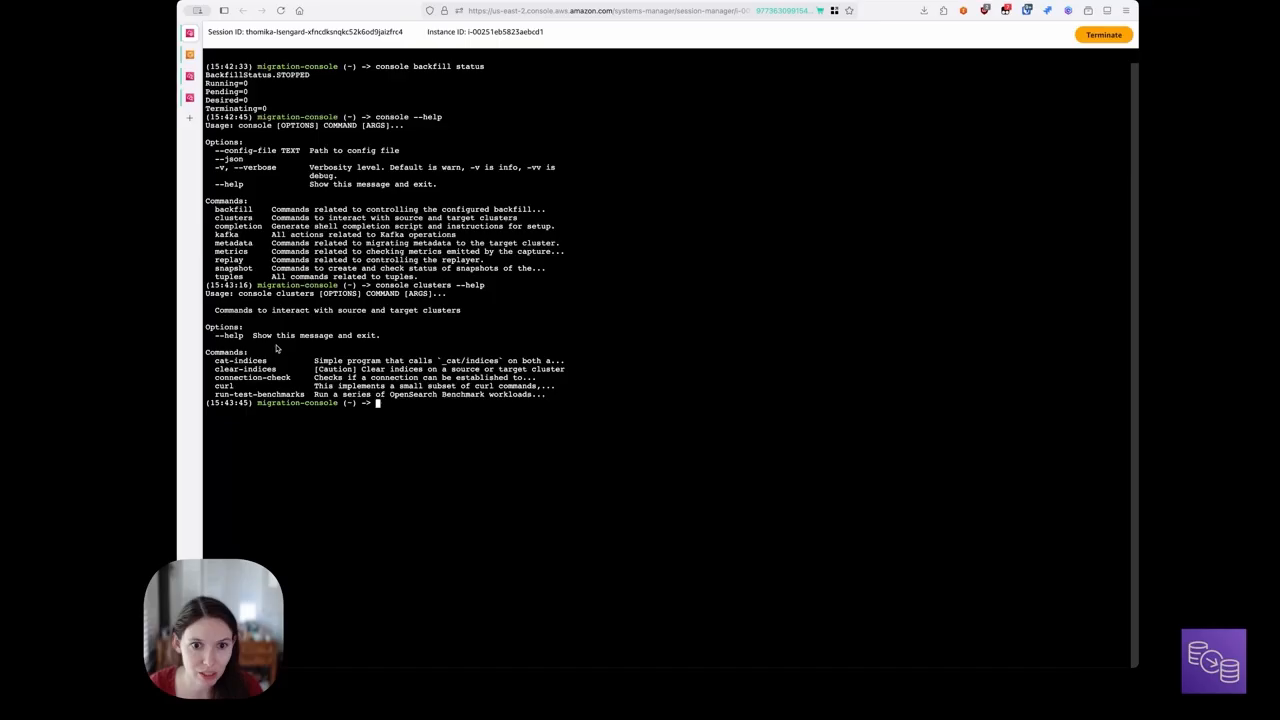
left_click_drag(277, 348, 585, 398)
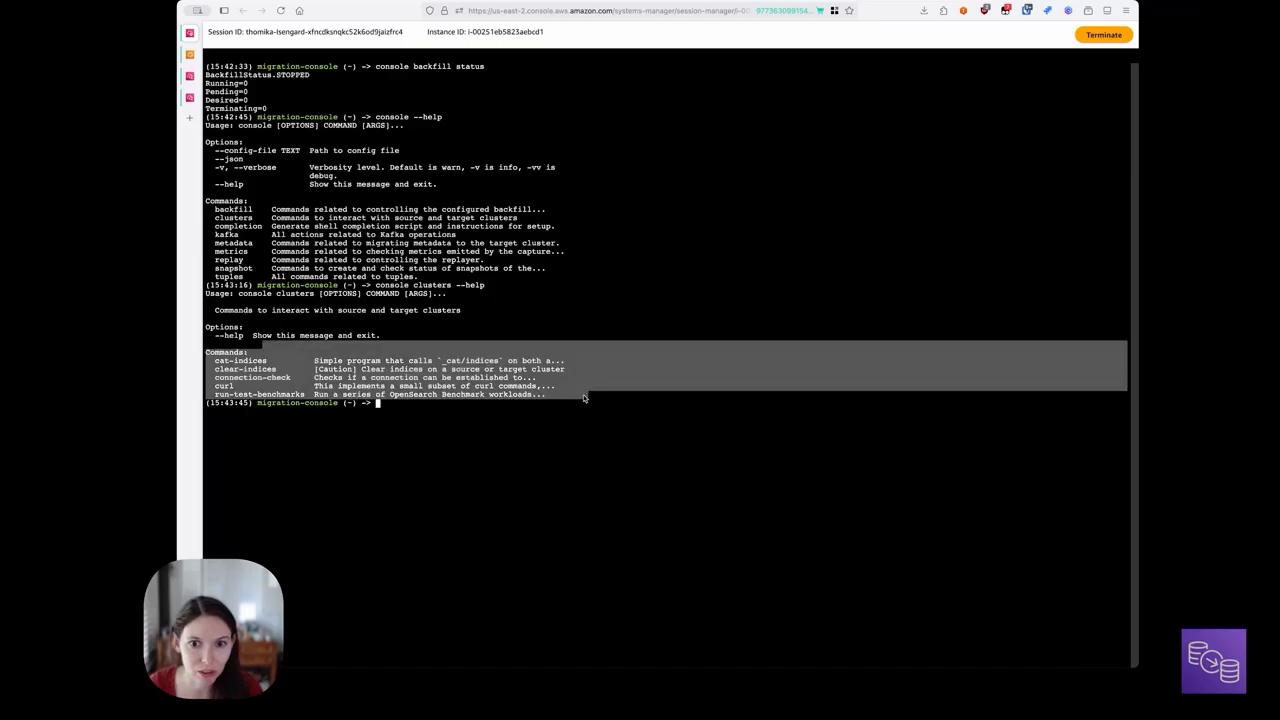
left_click(585, 398)
Step: Show the options of the index clearing command with "console clusters clear-indices --help" and check its required cluster option
key("Up")
key("BackSpace")
key("BackSpace")
key("BackSpace")
key("BackSpace")
key("BackSpace")
key("BackSpace")
type("clear-indices")
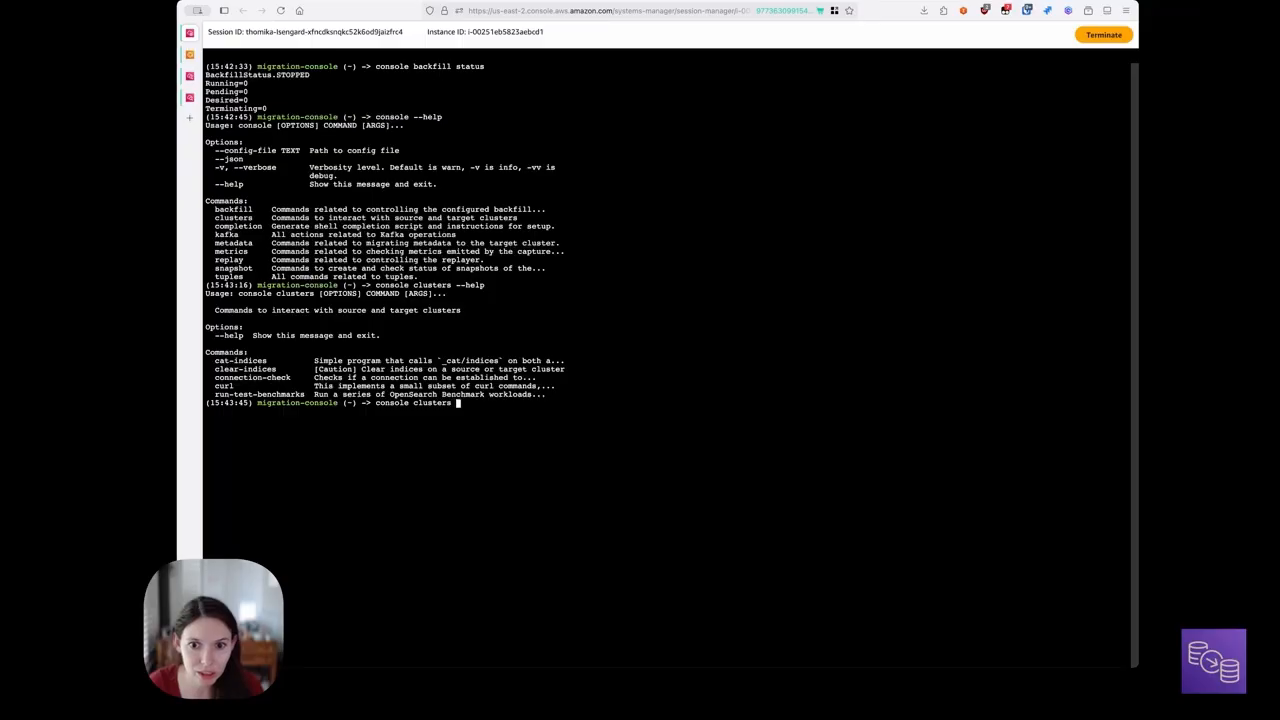
type(" --help")
key("Return")
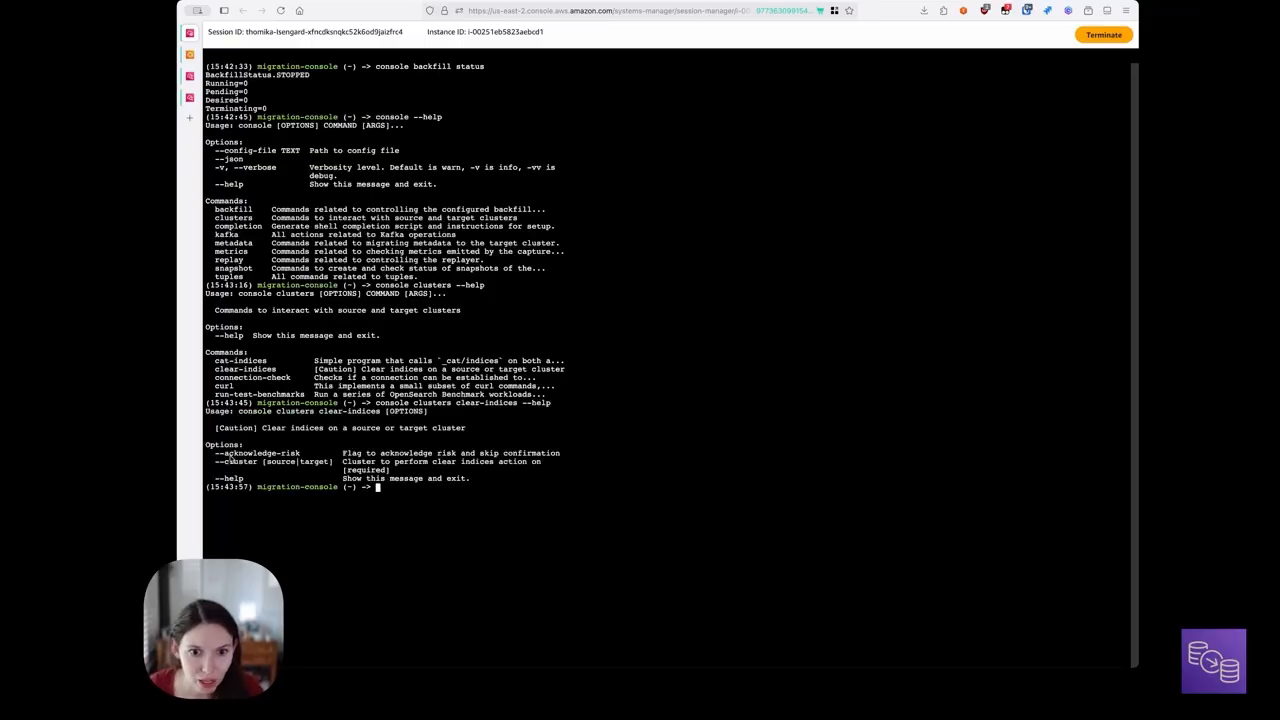
left_click_drag(216, 462, 391, 471)
left_click(504, 482)
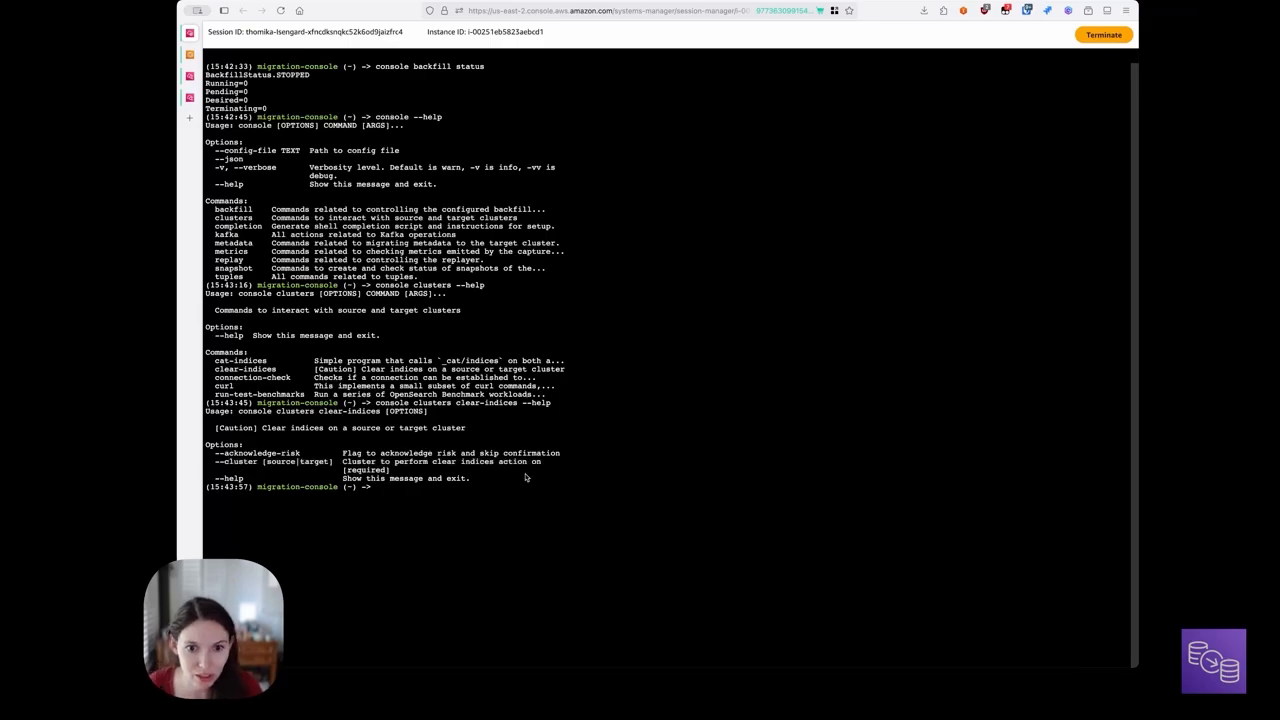
Step: Clear all indices on the target cluster with "console clusters clear-indices --cluster target", accepting the data loss
key("Up")
key("BackSpace")
key("BackSpace")
key("BackSpace")
key("BackSpace")
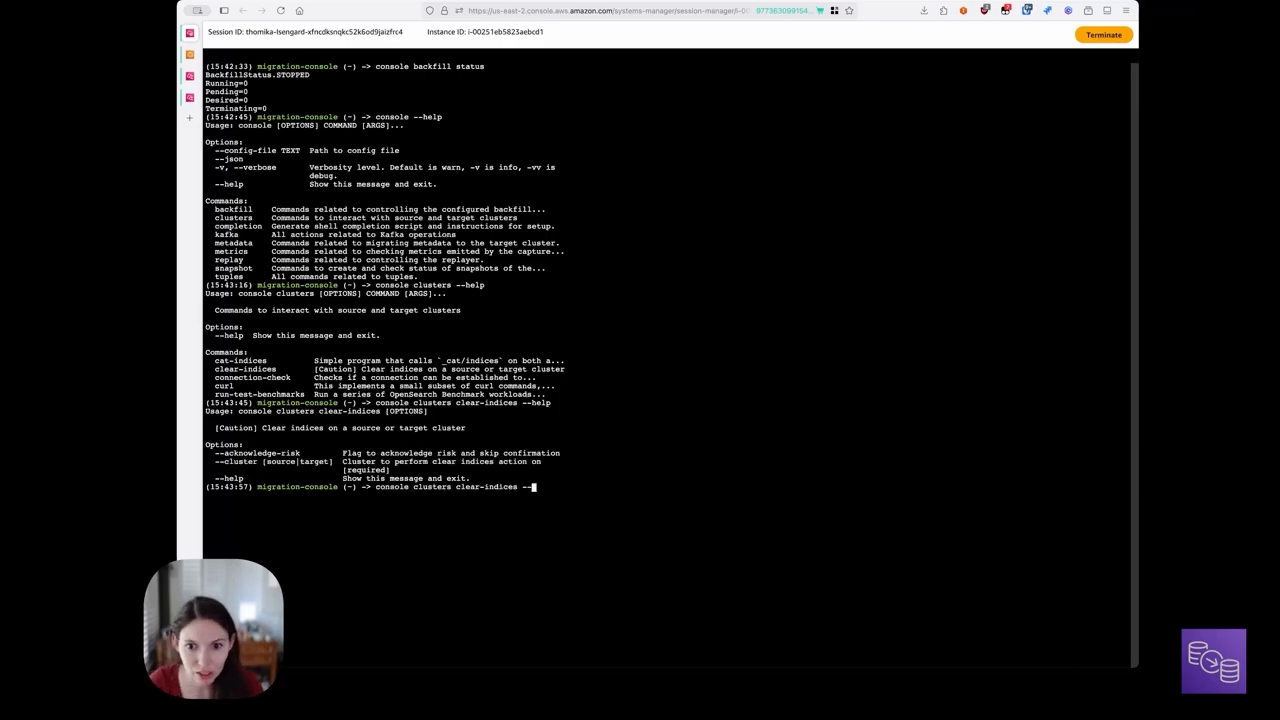
type("cluster target")
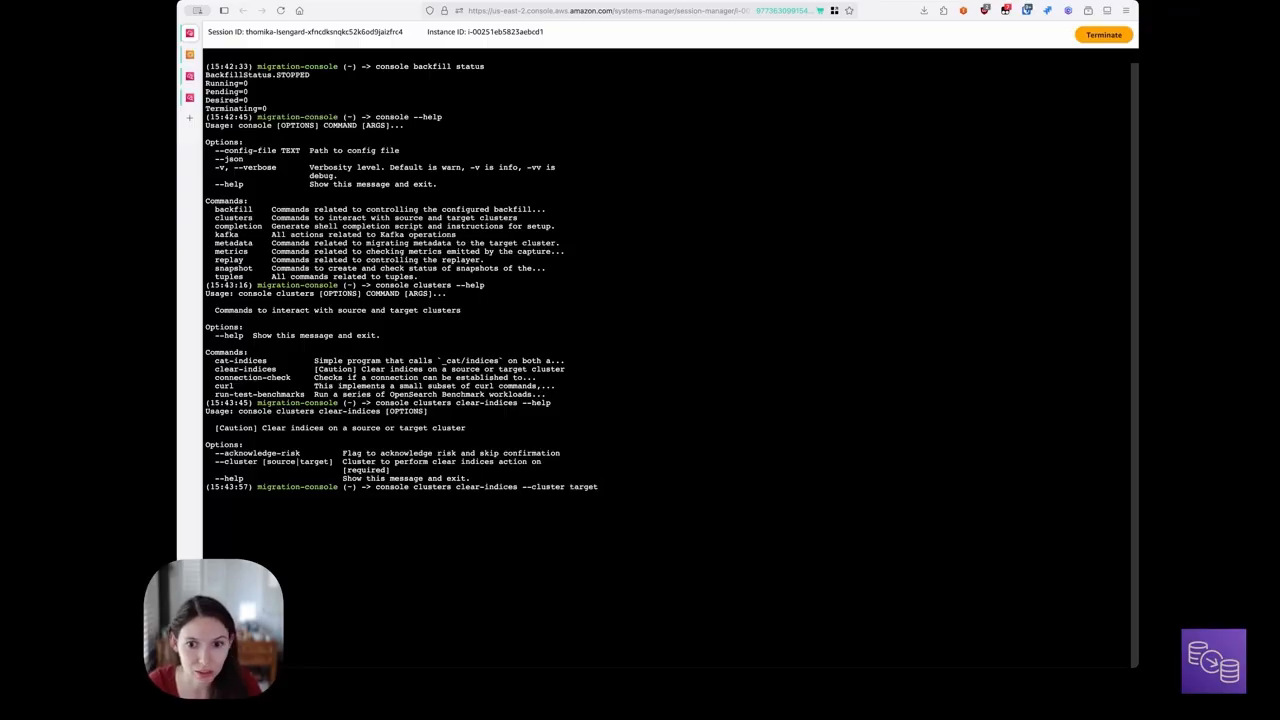
key("Return")
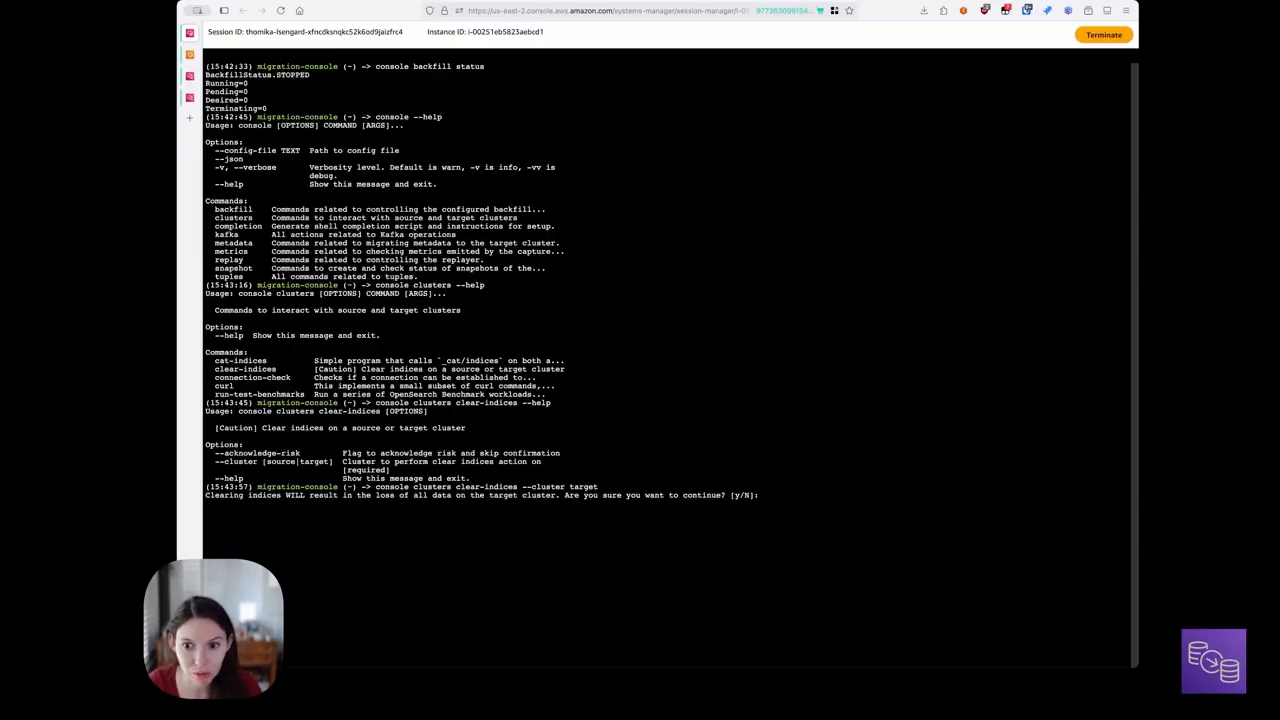
type("y")
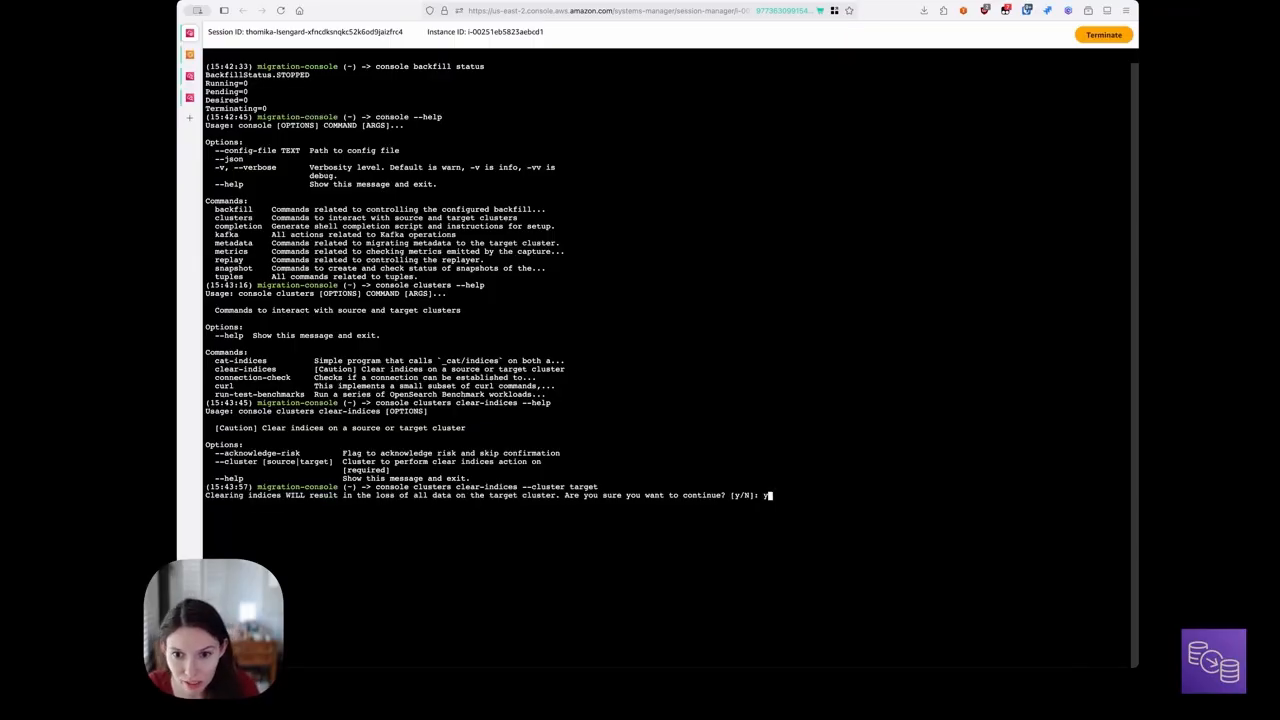
key("Return")
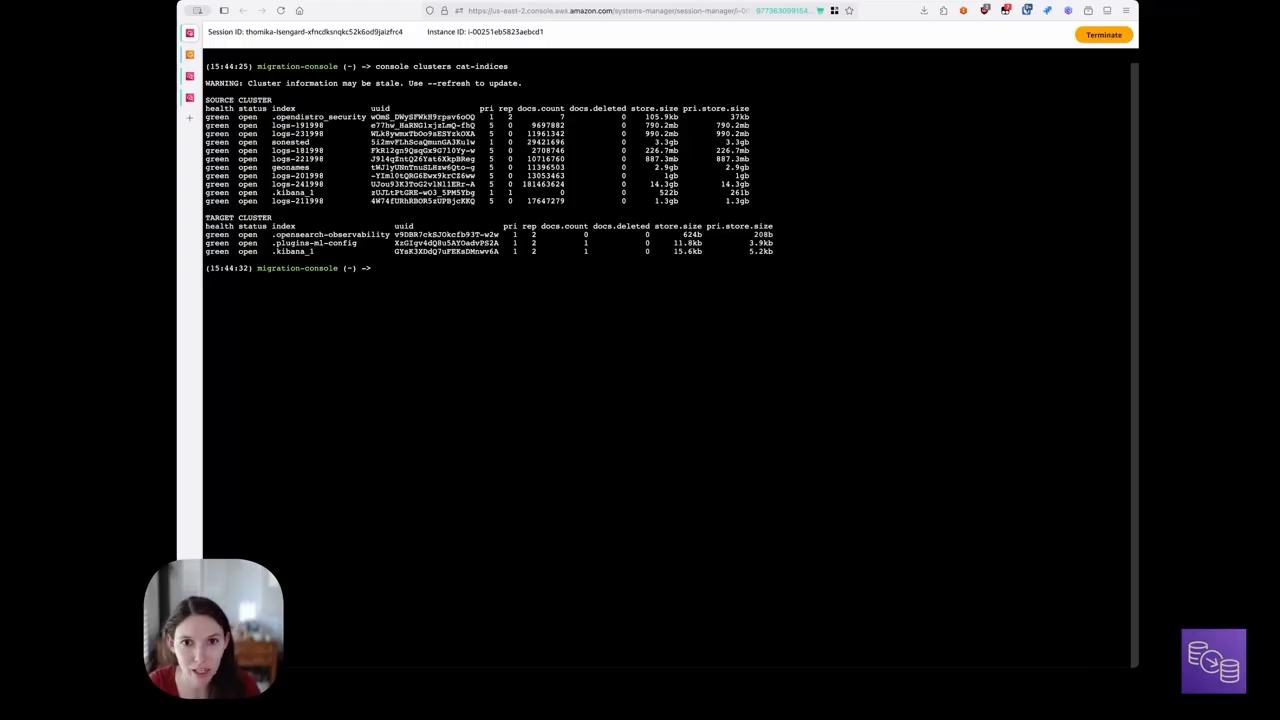
Step: Exit the migration console session and list the files in the opensearch-service-migration directory
type("exit")
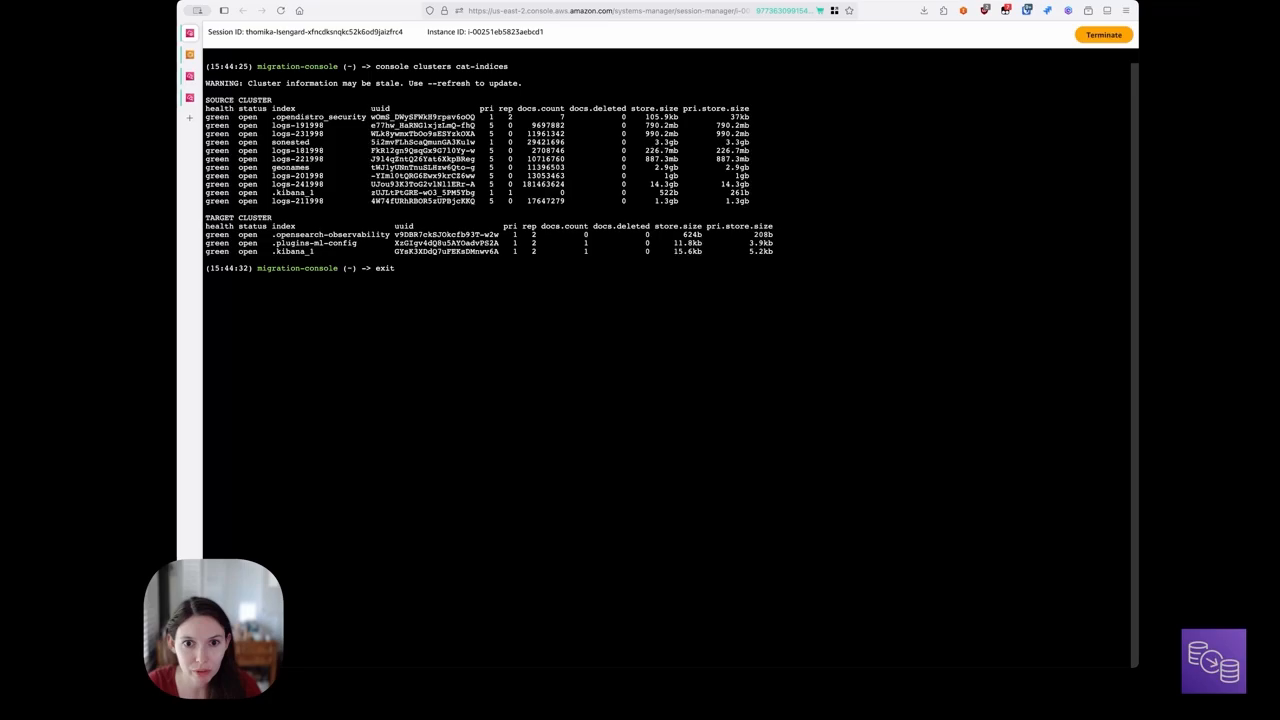
key("Return")
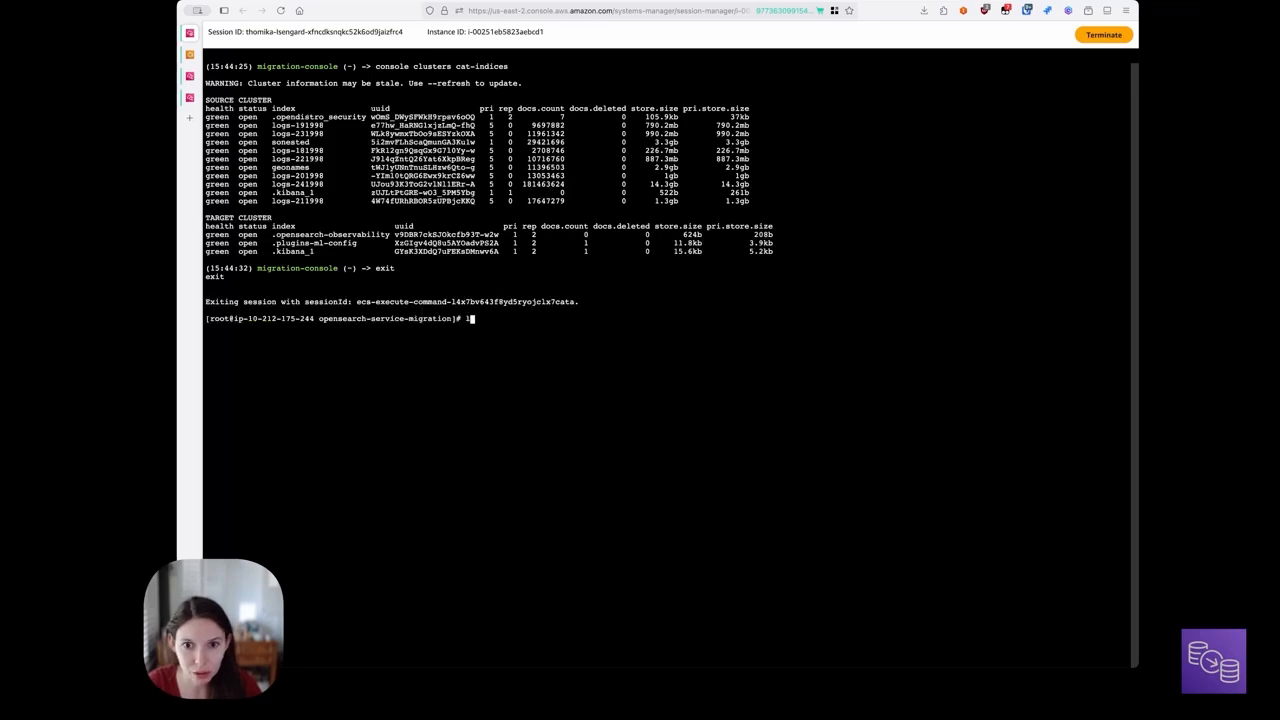
type("ls")
key("Return")
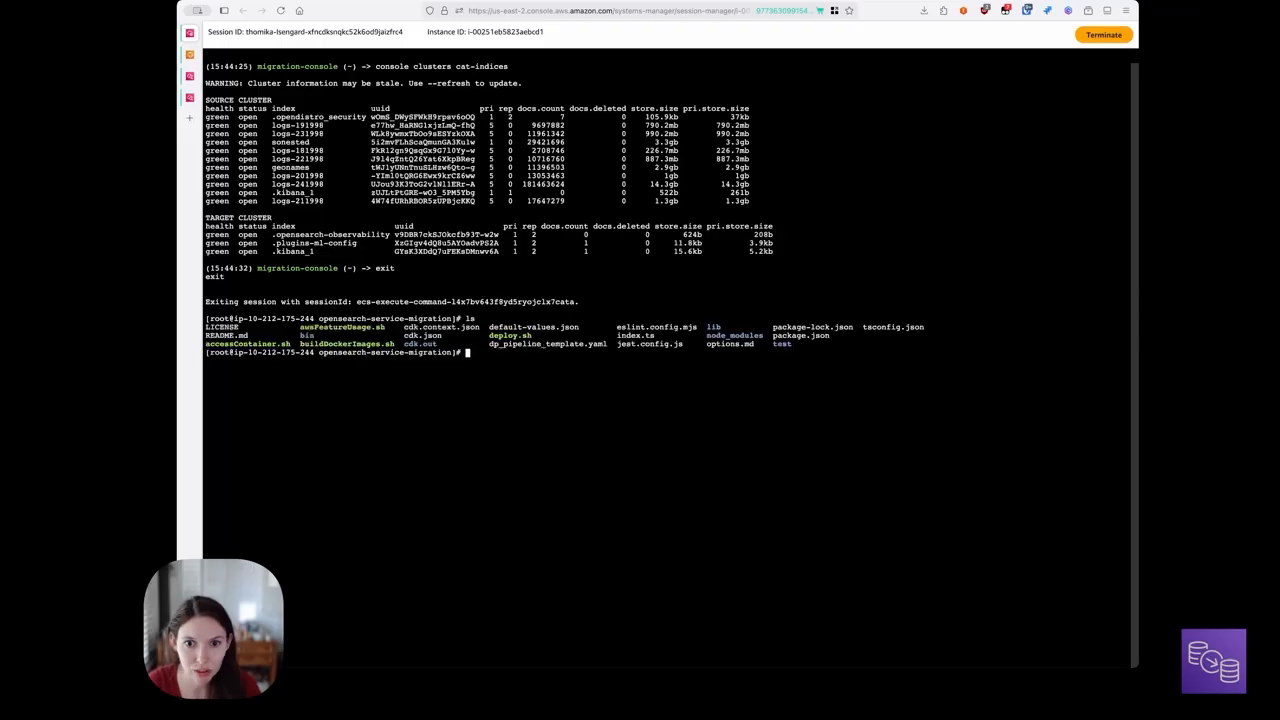
Step: Open cdk.context.json in vim and go to the reindexFromSnapshotMaxShardSizeGiB line
type("vim cdk.")
type("c")
key("Tab")
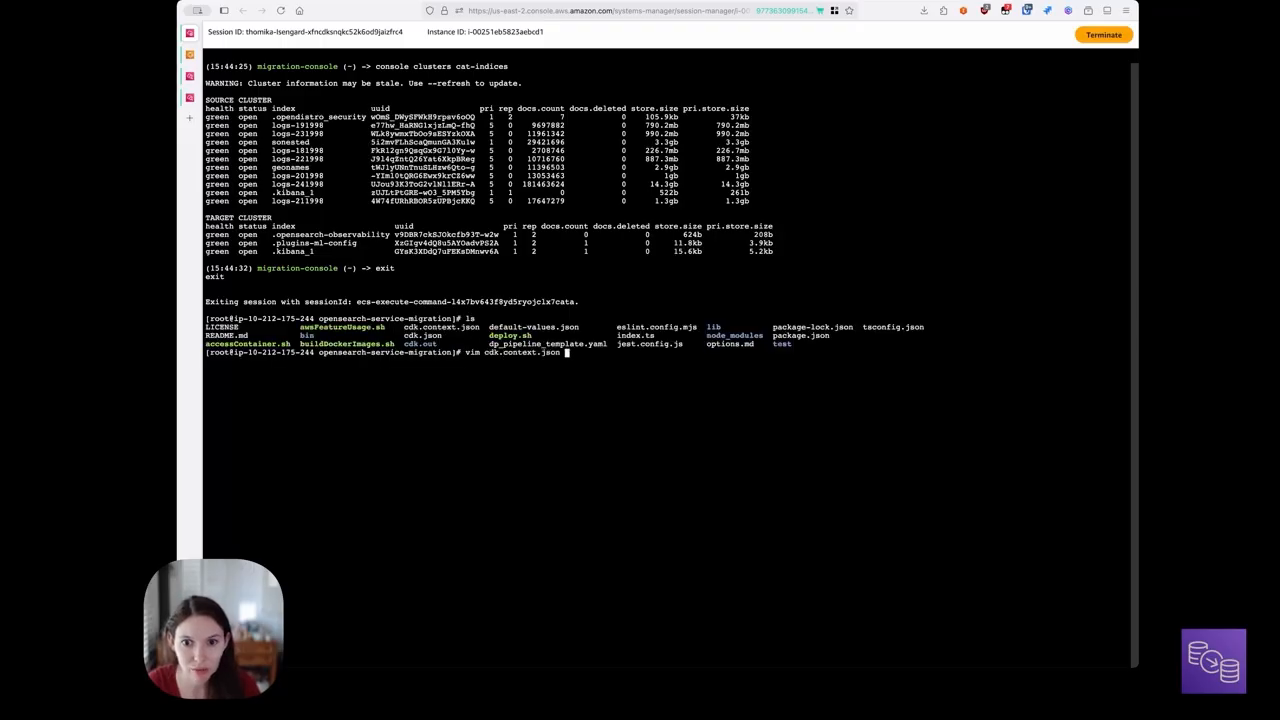
key("Return")
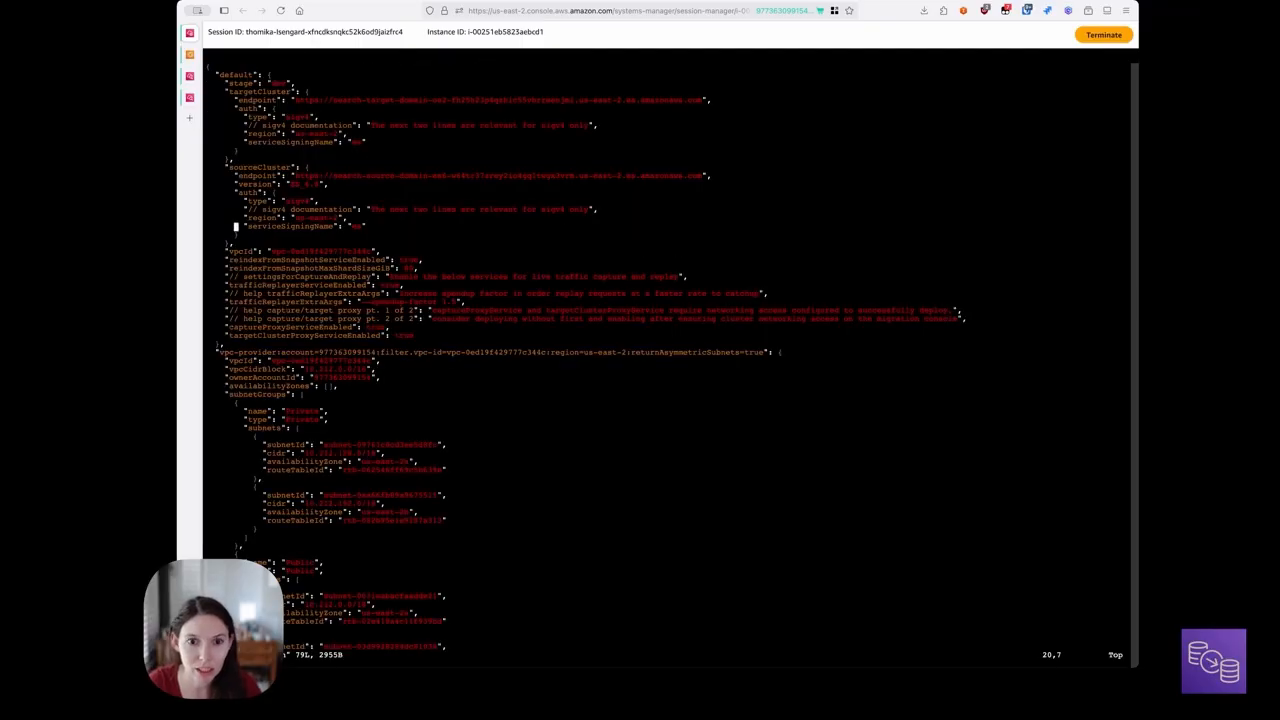
key("Down")
key("Down")
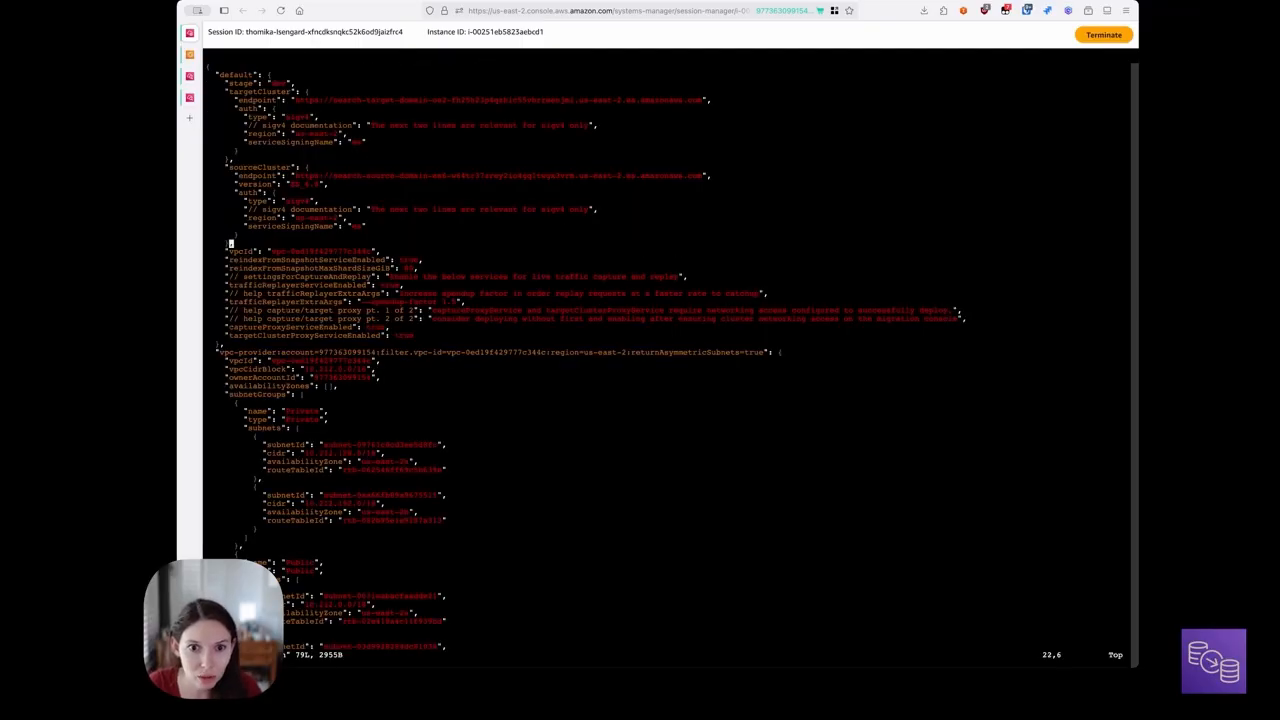
key("Down")
key("Down")
key("Down")
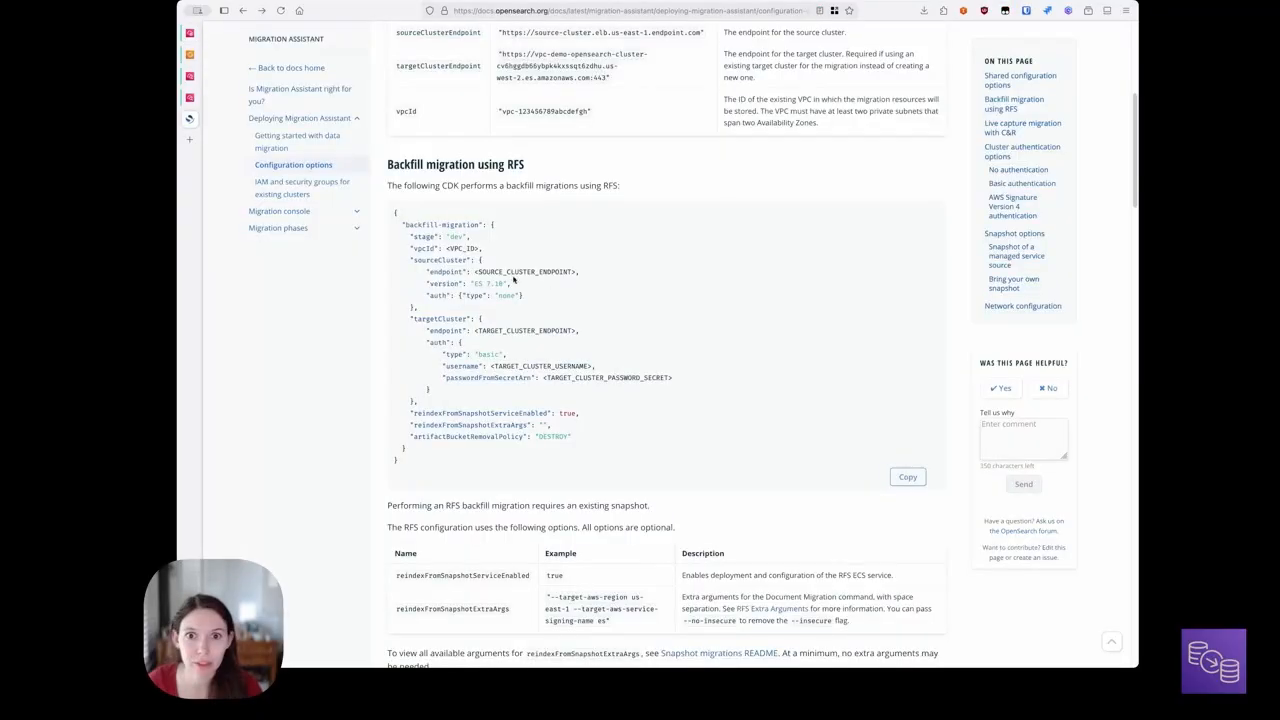
Step: Review the RFS backfill settings in the OpenSearch configuration options documentation and open the RFS Extra Arguments reference for reindexFromSnapshotExtraArgs
scroll(535, 93, "up", 5)
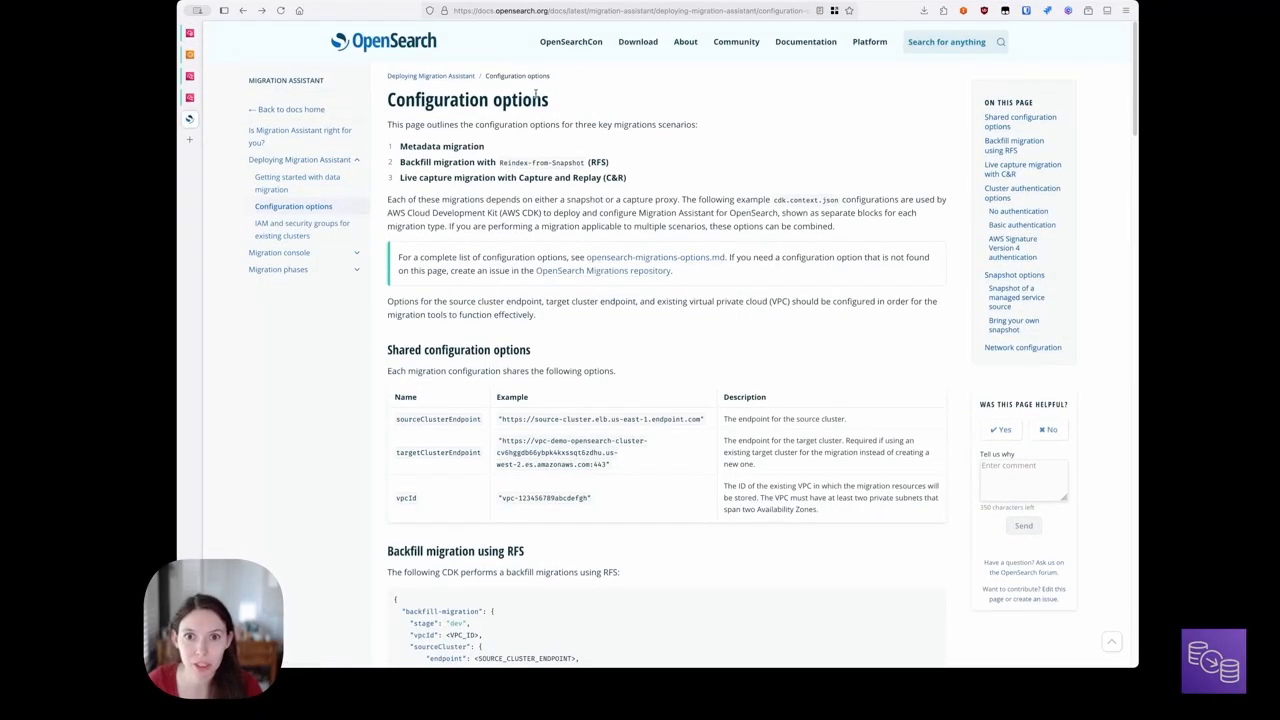
scroll(549, 309, "down", 5)
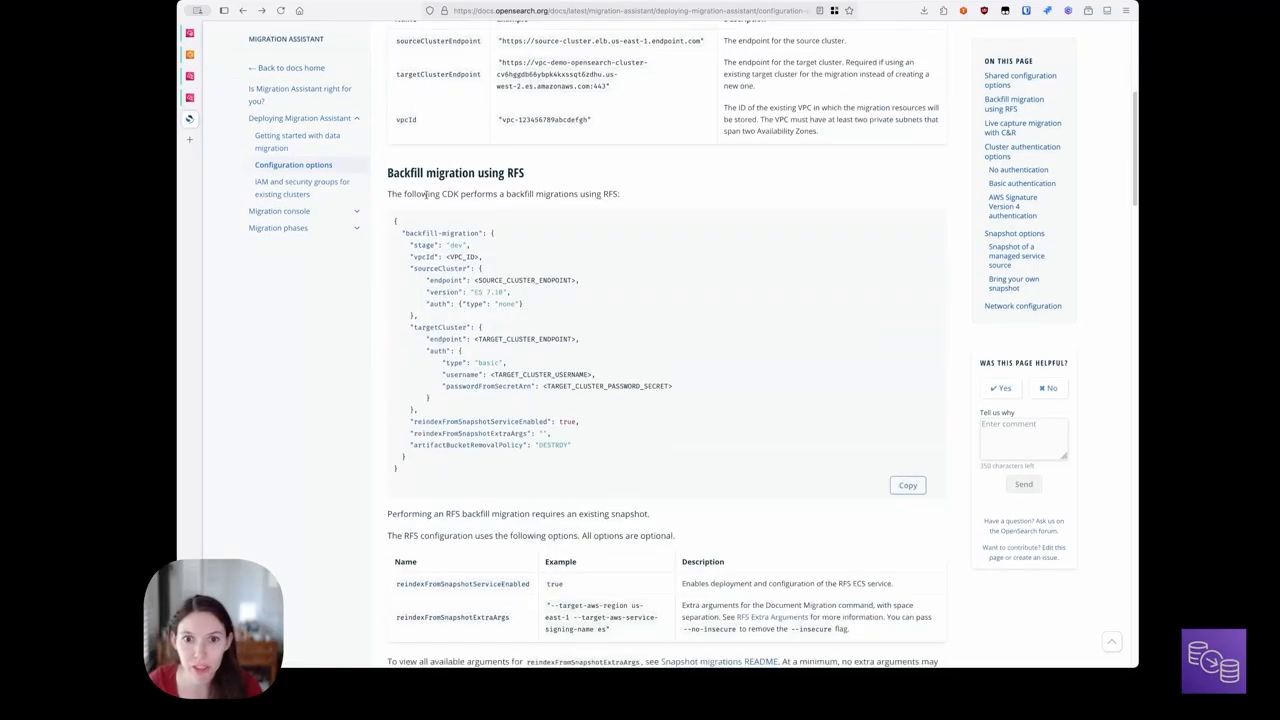
scroll(543, 277, "down", 2)
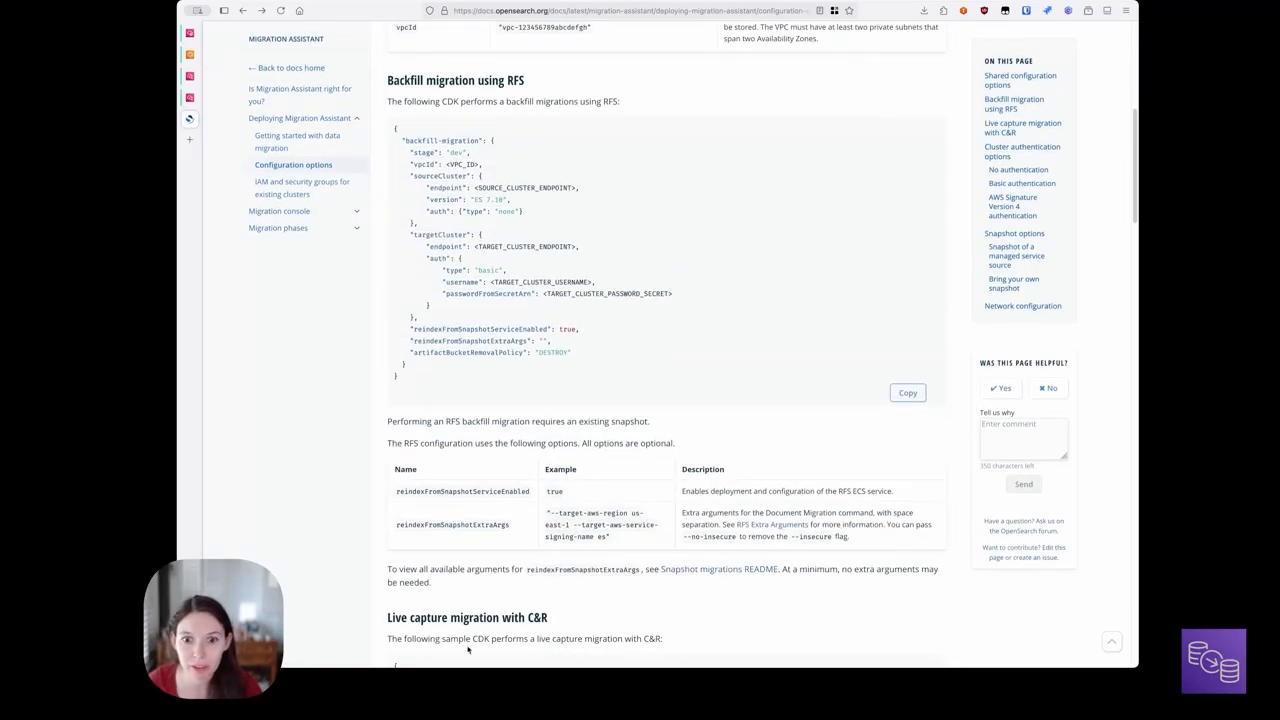
double_click(453, 525)
left_click(517, 532)
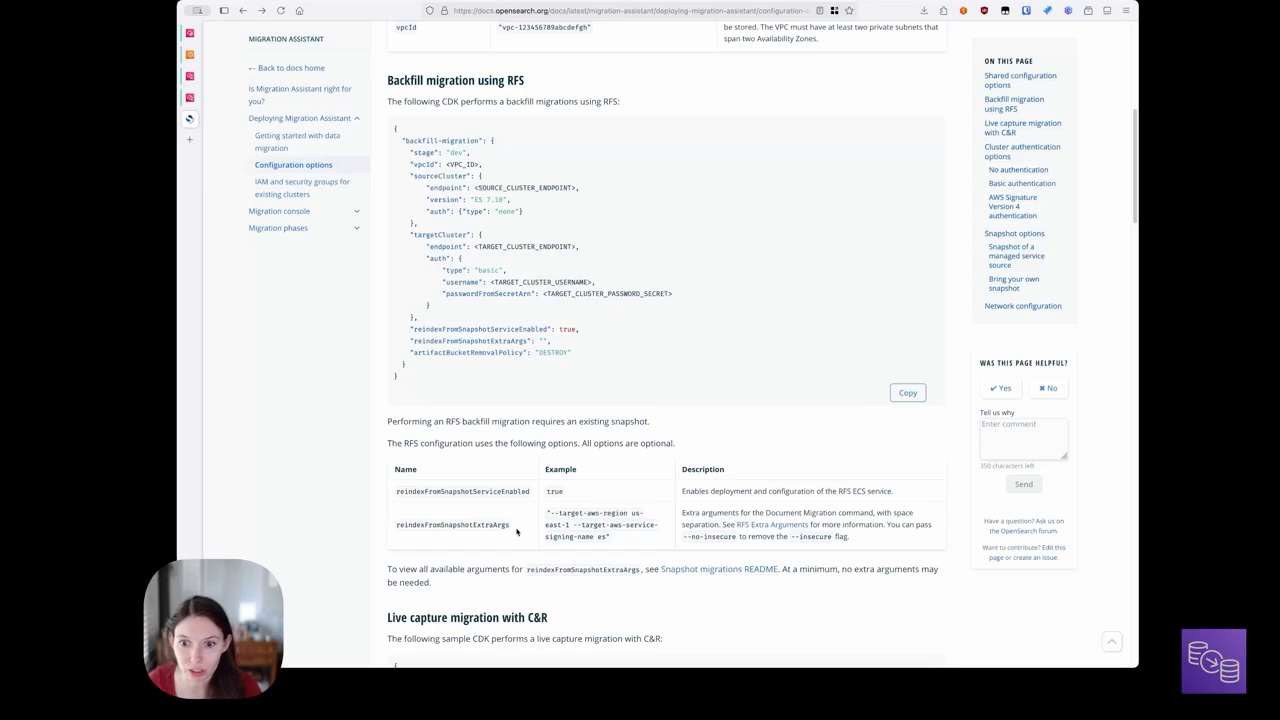
left_click(758, 528)
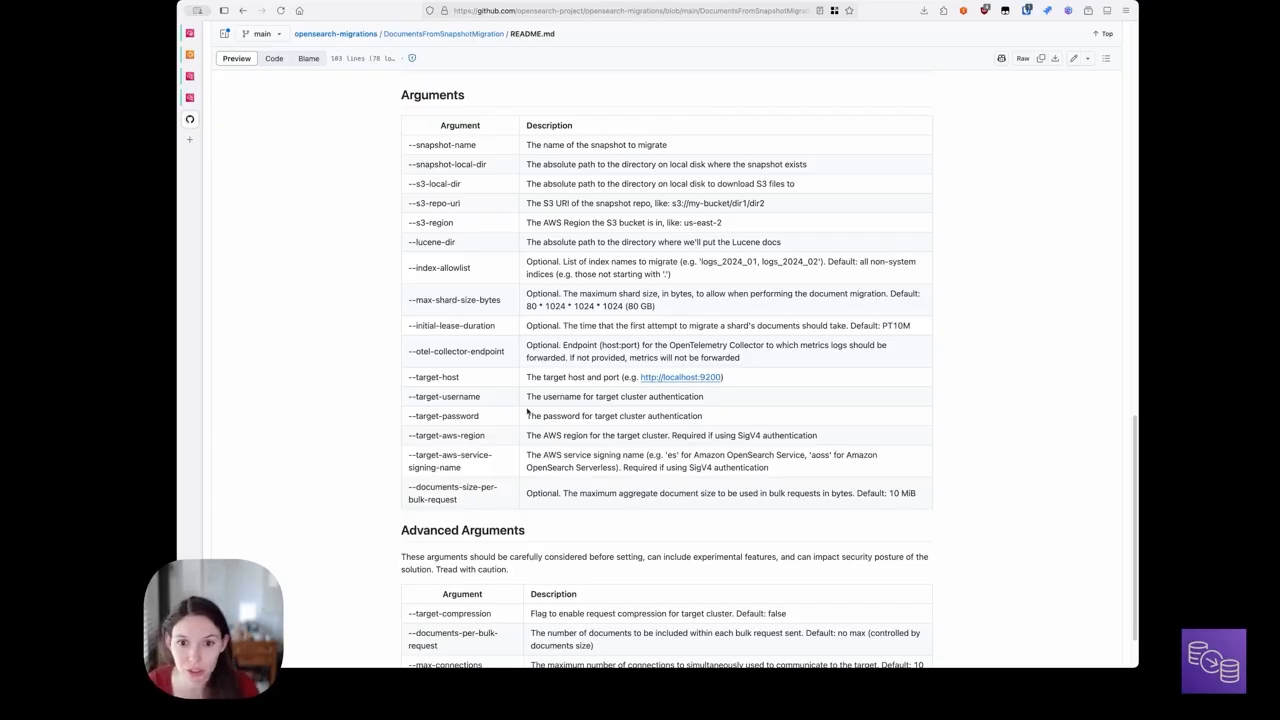
Step: Copy the argument name --documents-size-per-bulk-request from the Arguments table in the DocumentsFromSnapshotMigration README
scroll(600, 416, "down", 2)
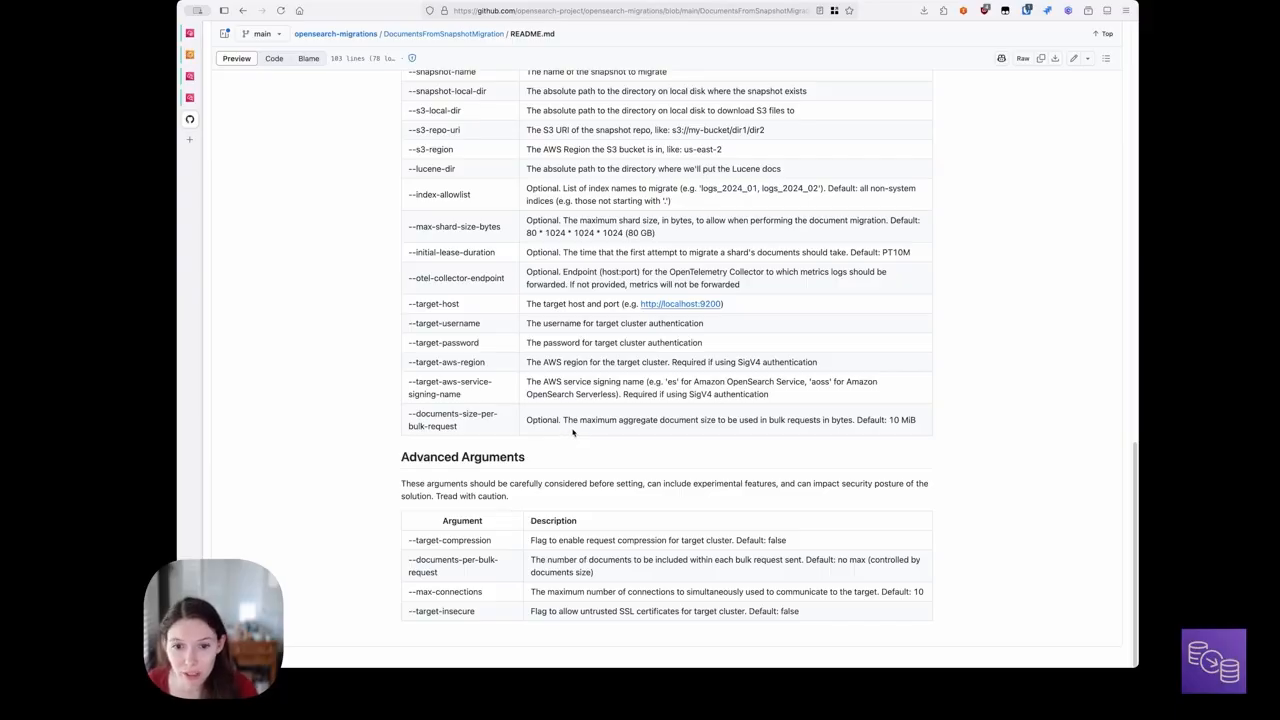
left_click_drag(490, 432, 408, 414)
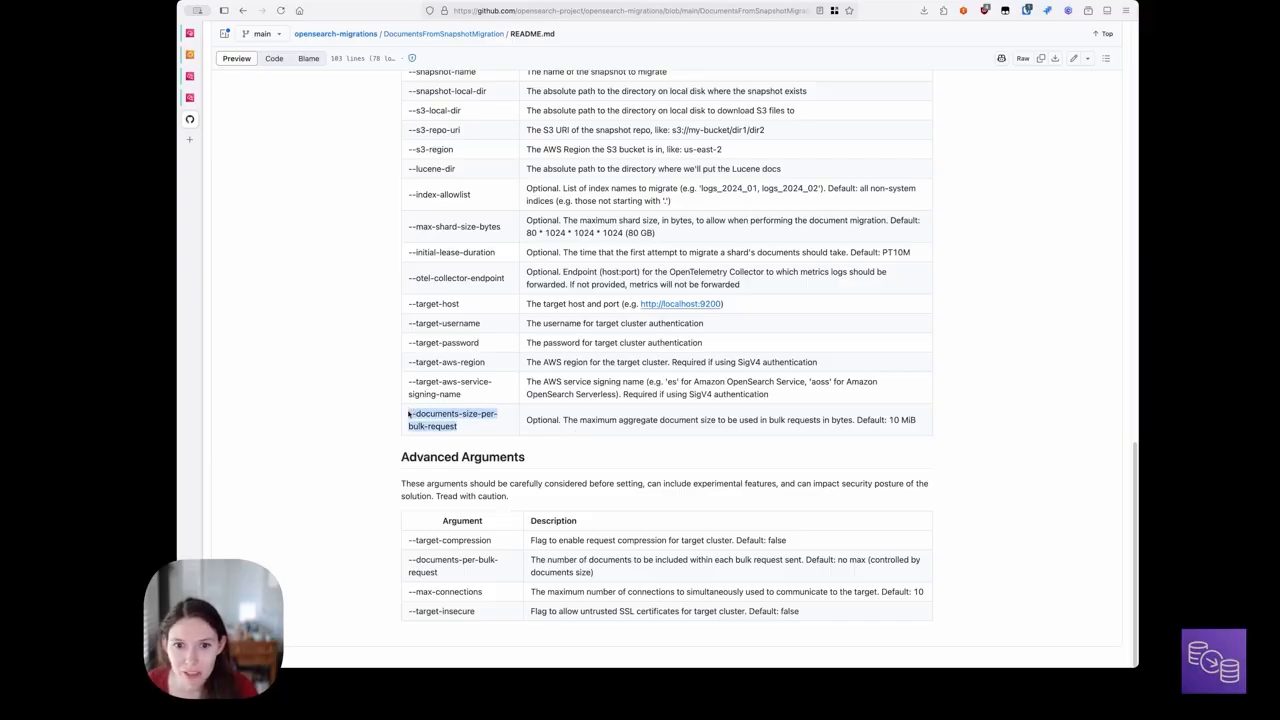
triple_click(416, 413)
right_click(430, 414)
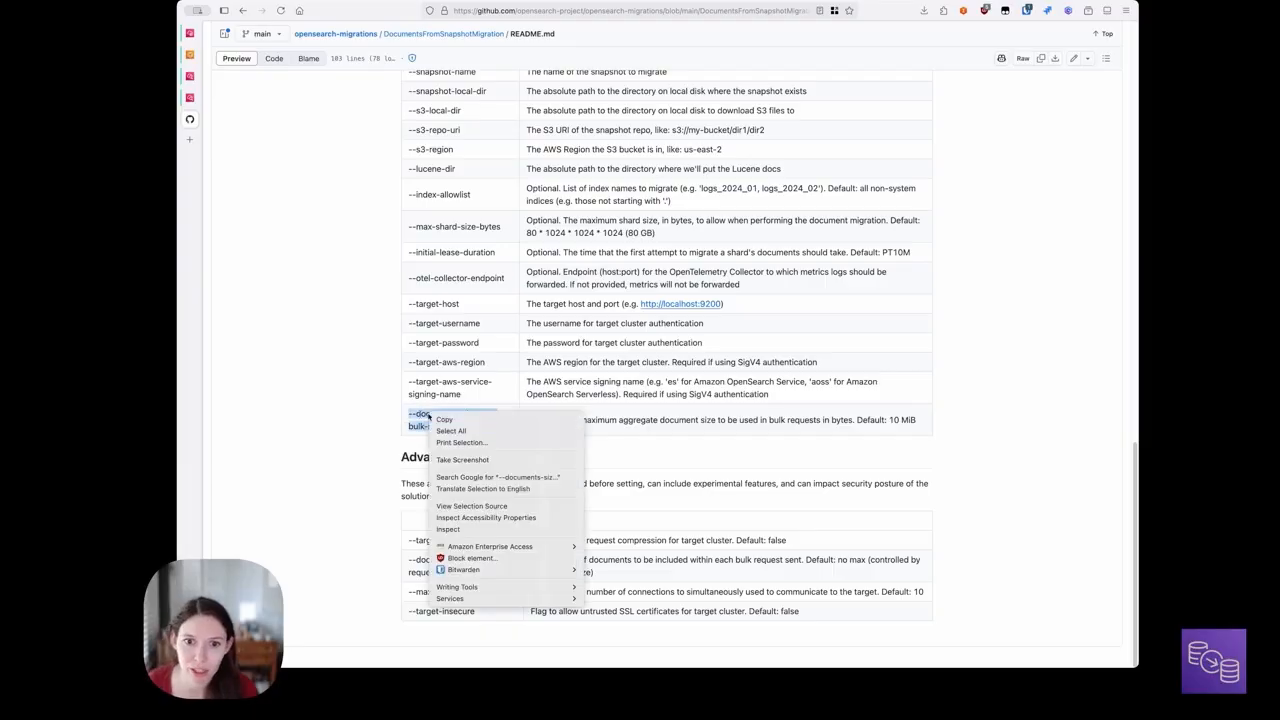
left_click(440, 419)
left_click(657, 449)
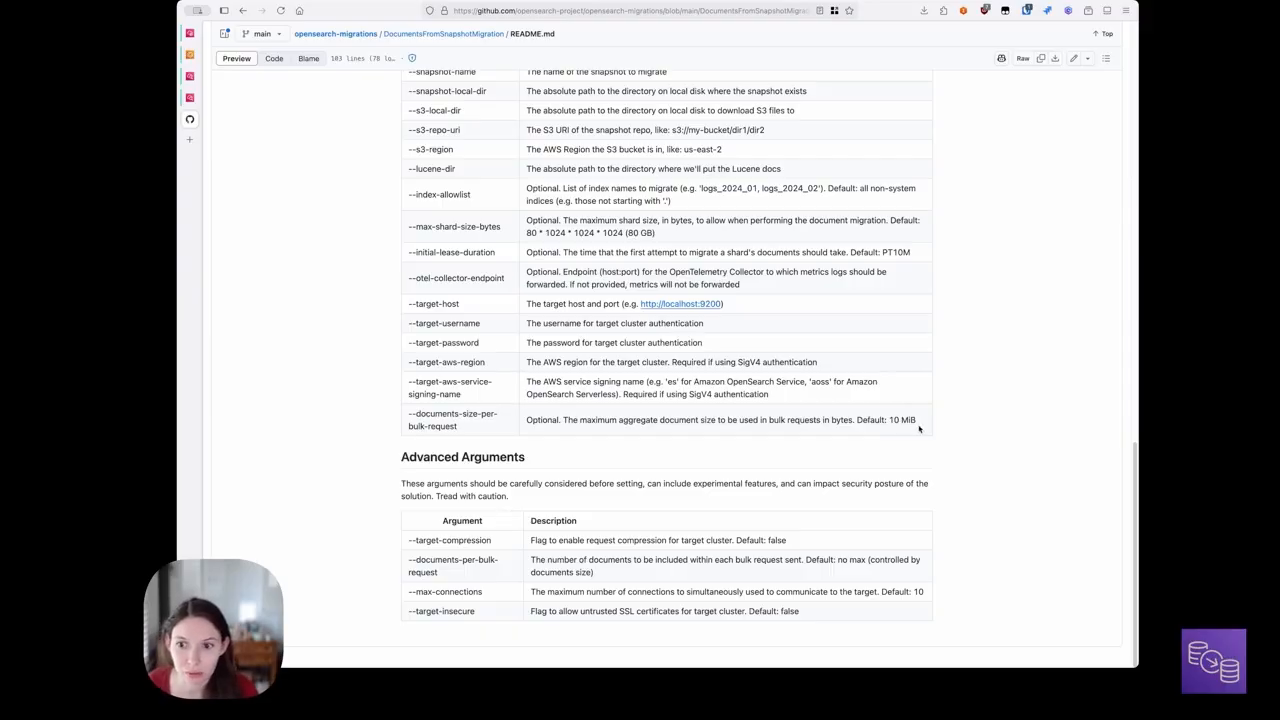
Step: Add a "reindexFromSnapshotExtraArgs" key on a new line below reindexFromSnapshotMaxShardSizeGiB in cdk.context.json
left_click(191, 36)
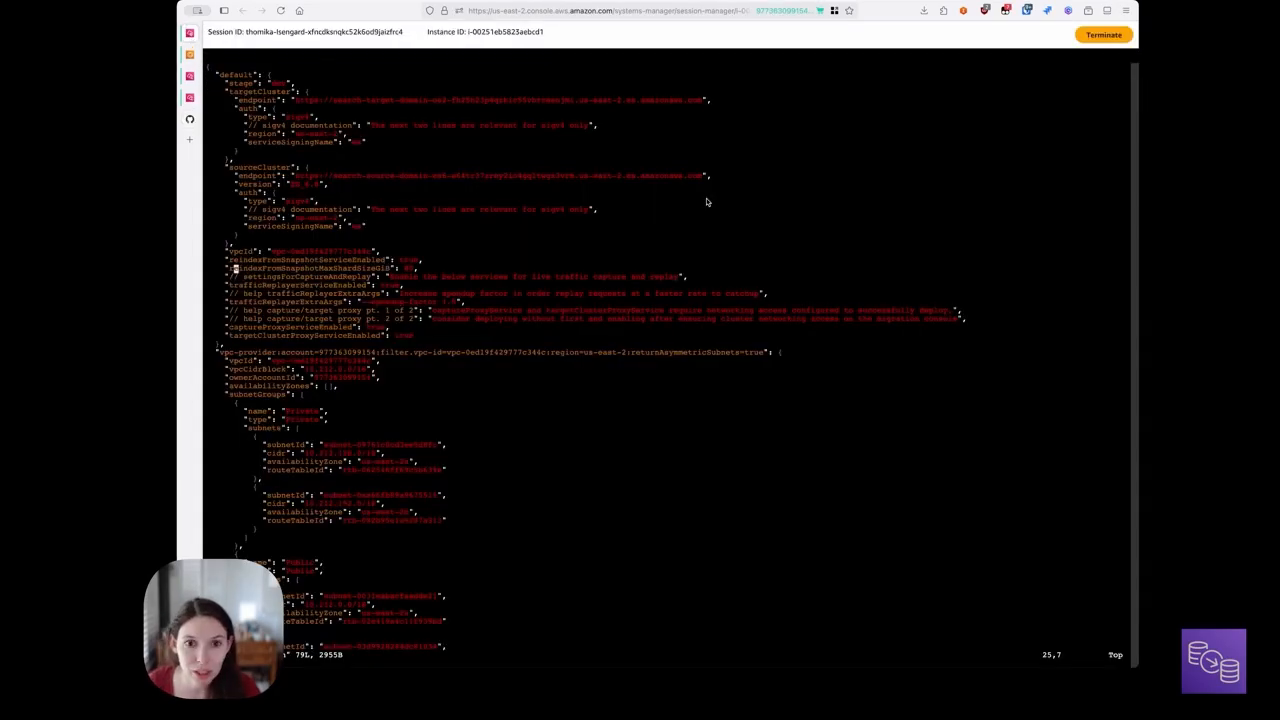
type("o")
type("\"re")
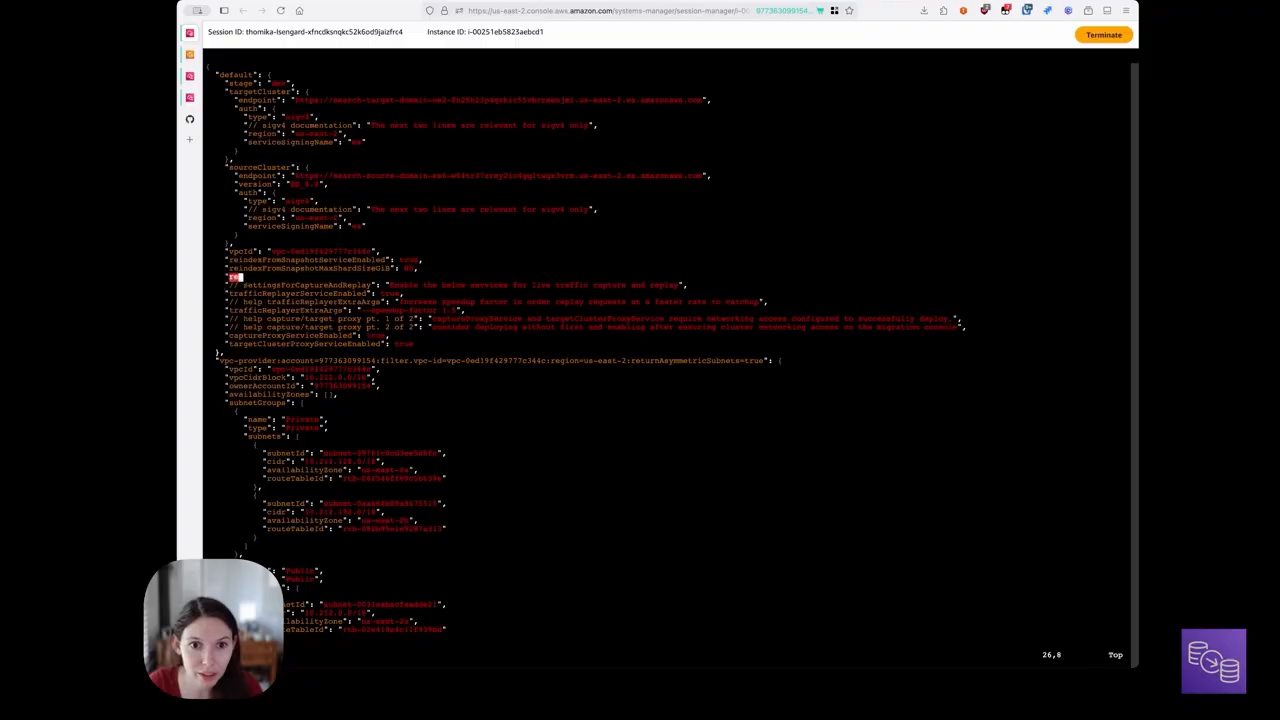
type("indexF")
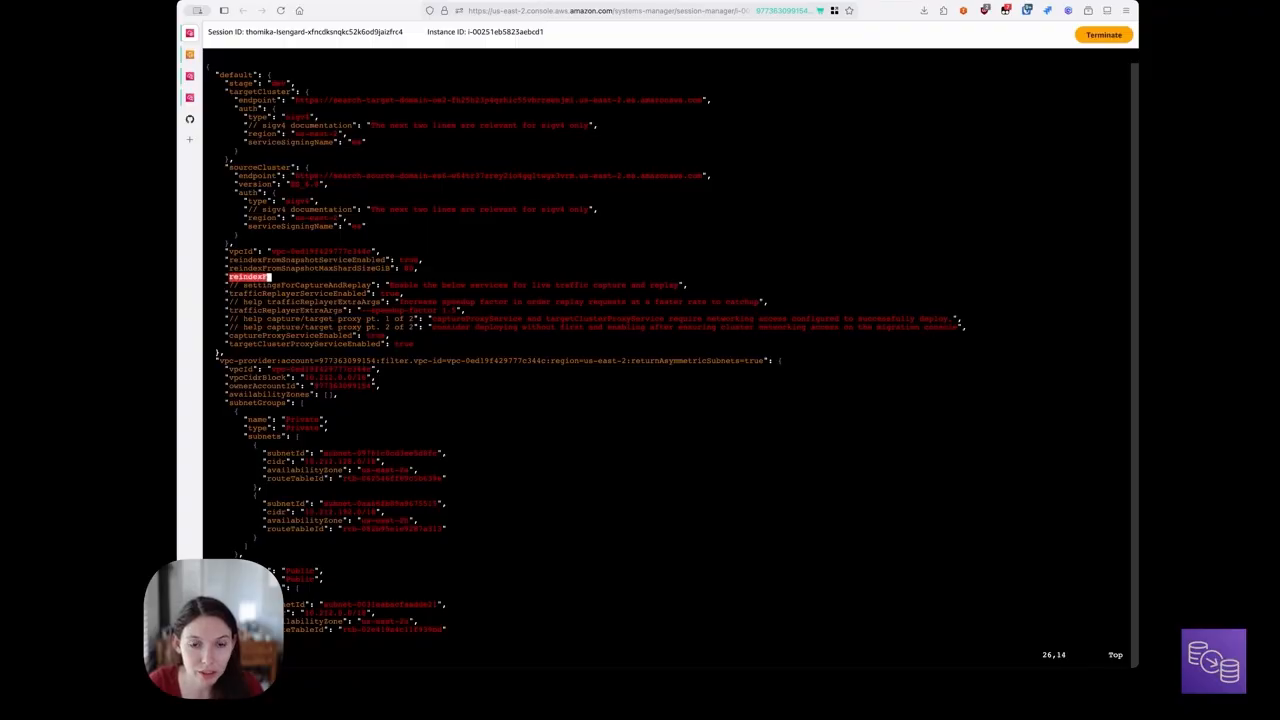
type("romSnapshot")
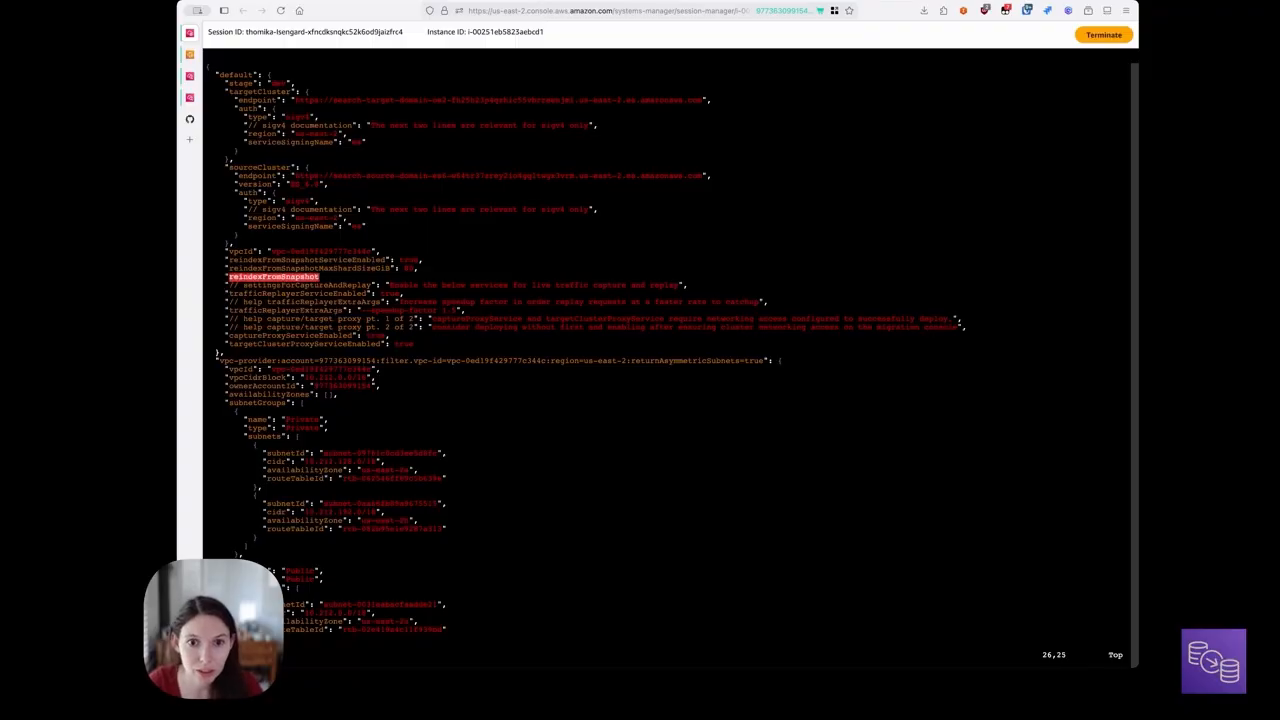
type("ExtraArgs\":")
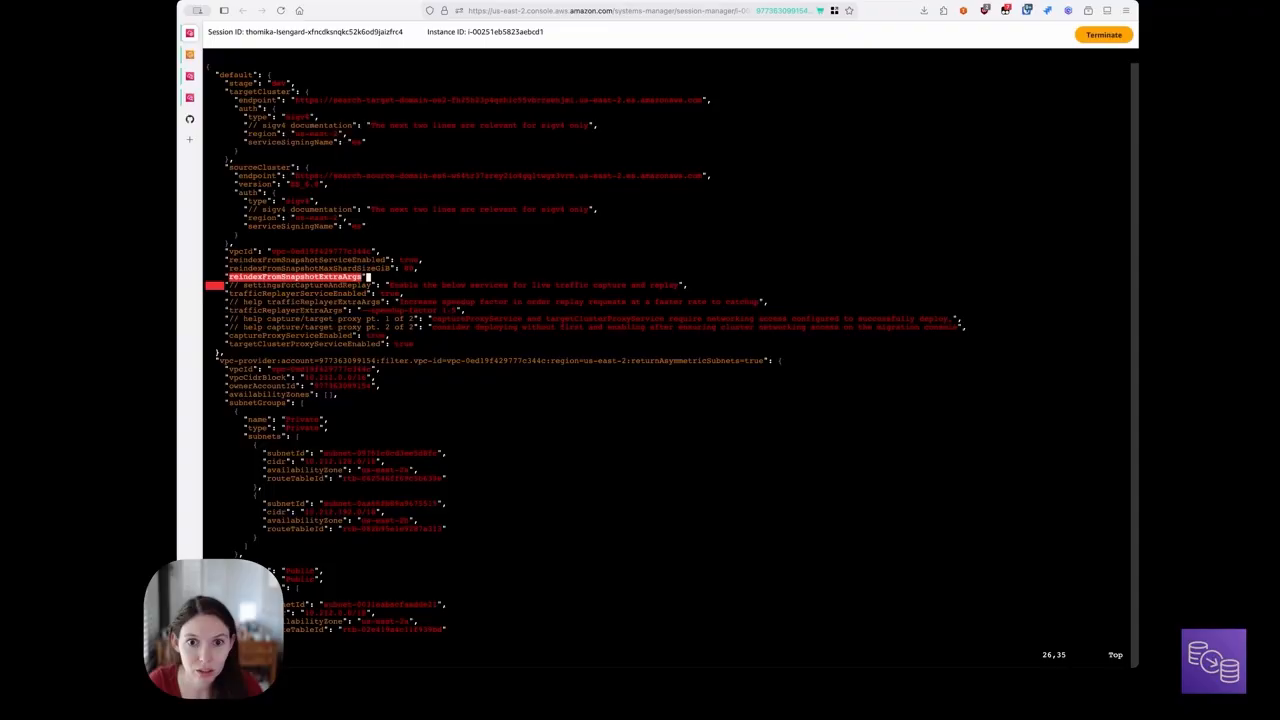
Step: Set reindexFromSnapshotExtraArgs to "--documents-size-per-bulk-request 1000000", save cdk.context.json and quit vim
left_click(186, 118)
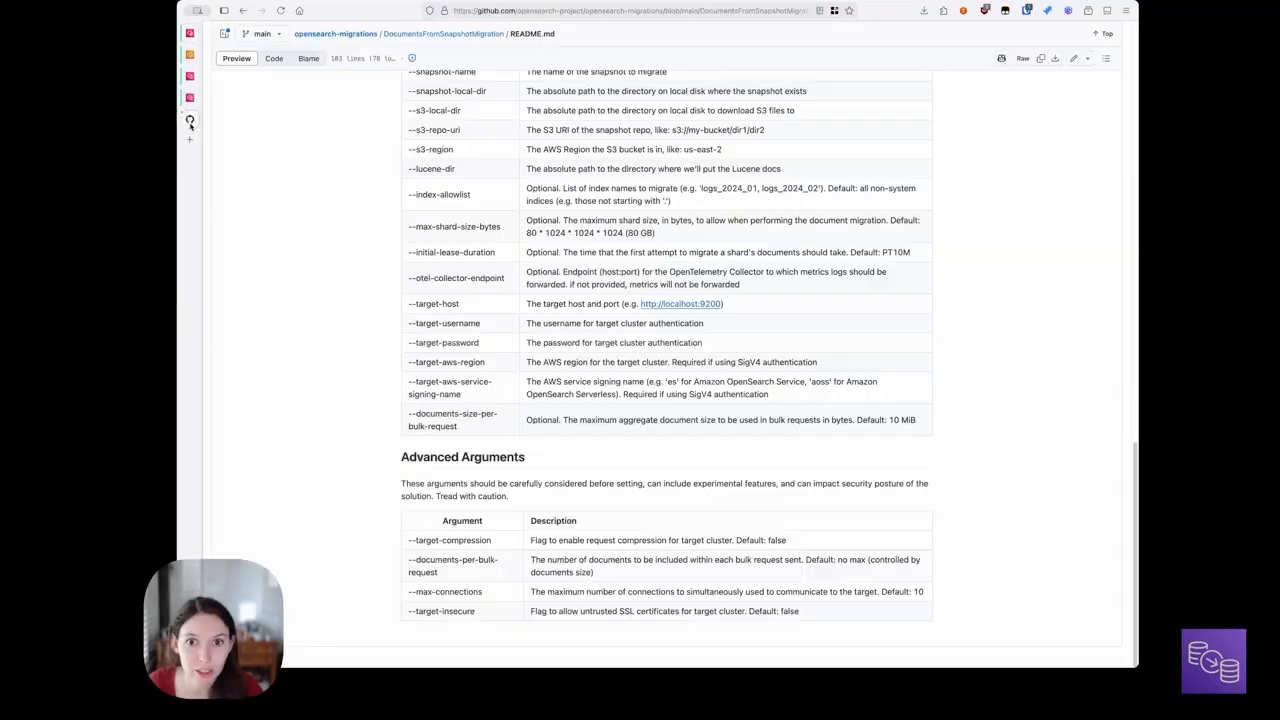
scroll(640, 360, "up", 1)
scroll(640, 360, "down", 1)
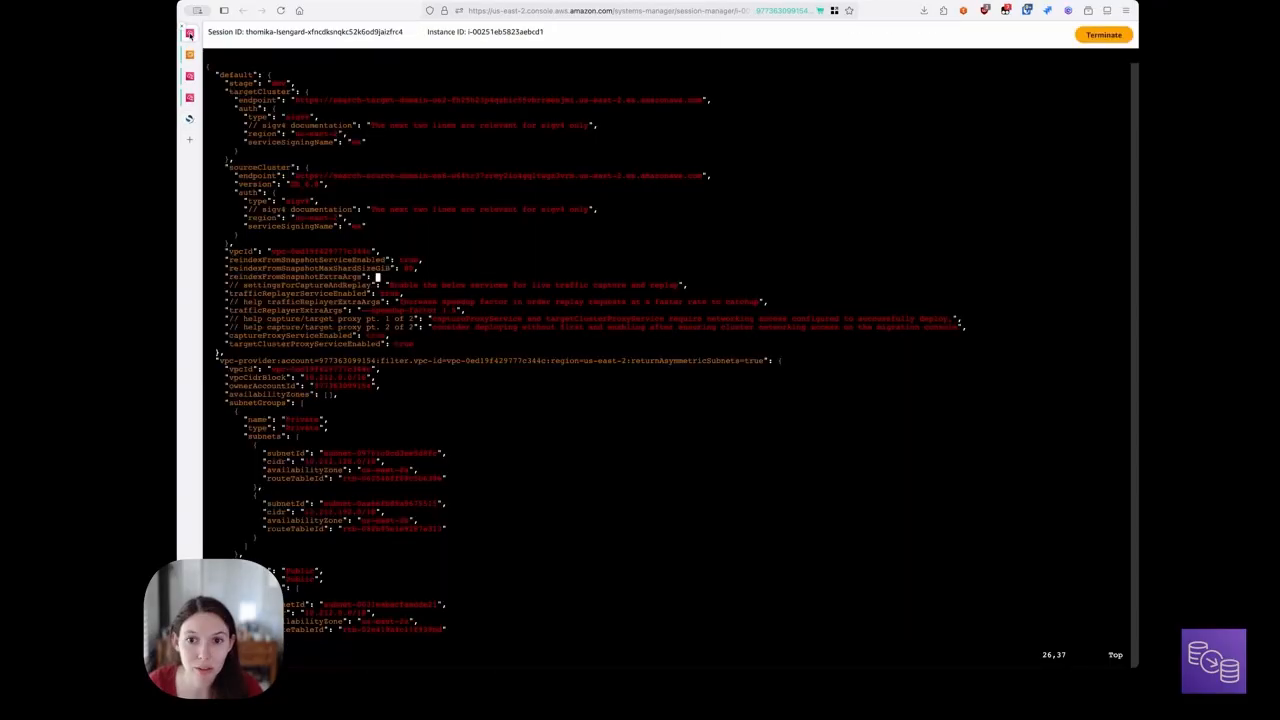
key("super+v")
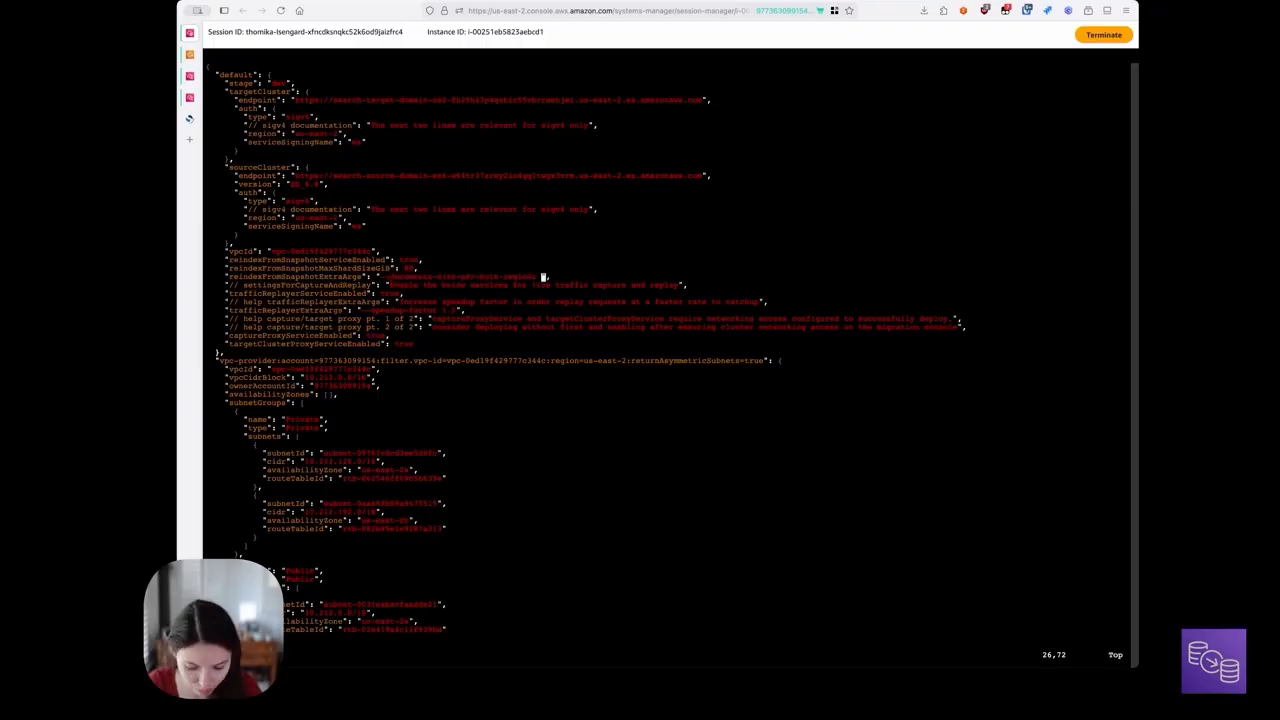
type("100000")
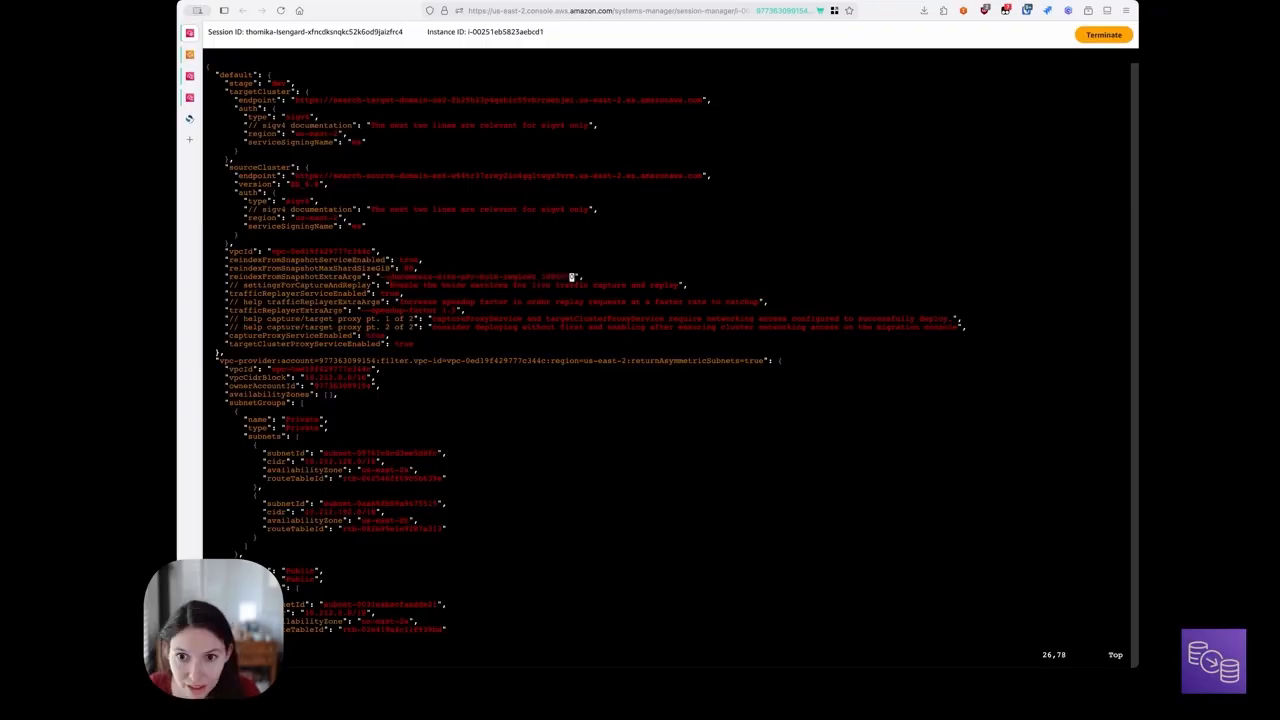
type(":")
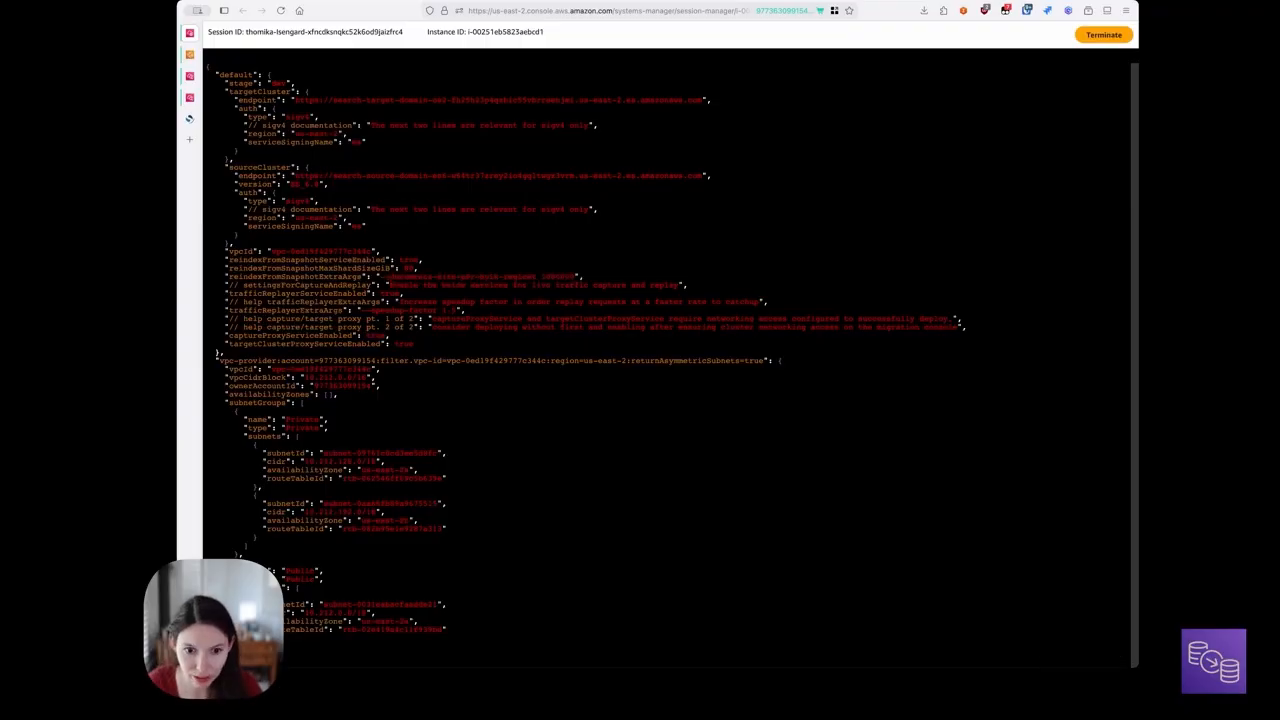
type("wq")
key("Return")
Step: Redeploy all stacks with the earlier command cdk deploy "*" --c contextId=default --require-approval never --concurrency 3 and review its output
key("ctrl+r")
type("c")
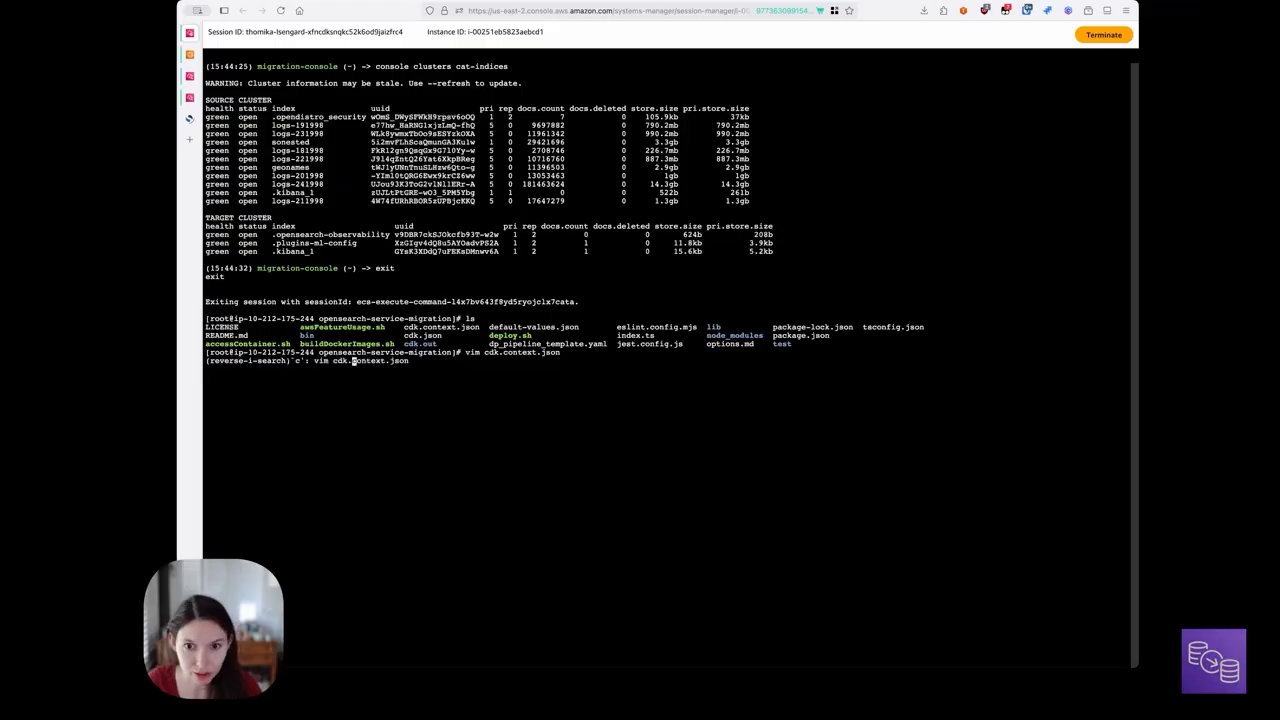
type("dk dp")
key("Return")
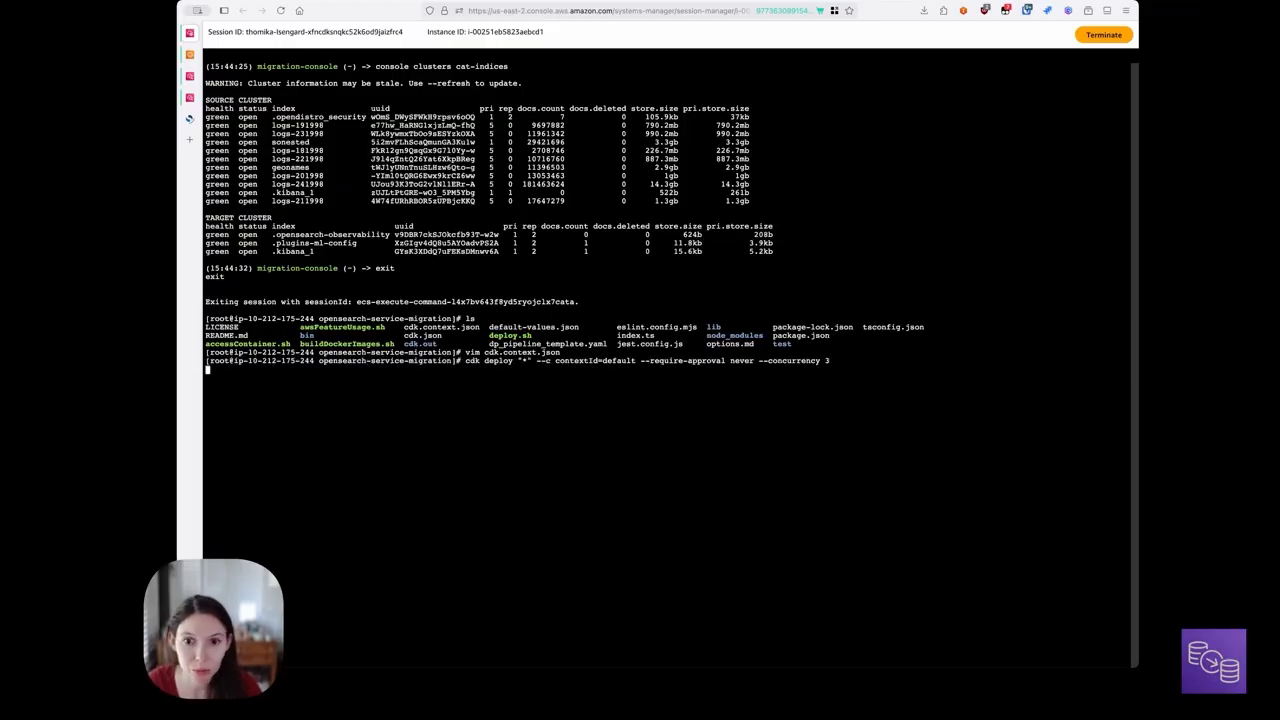
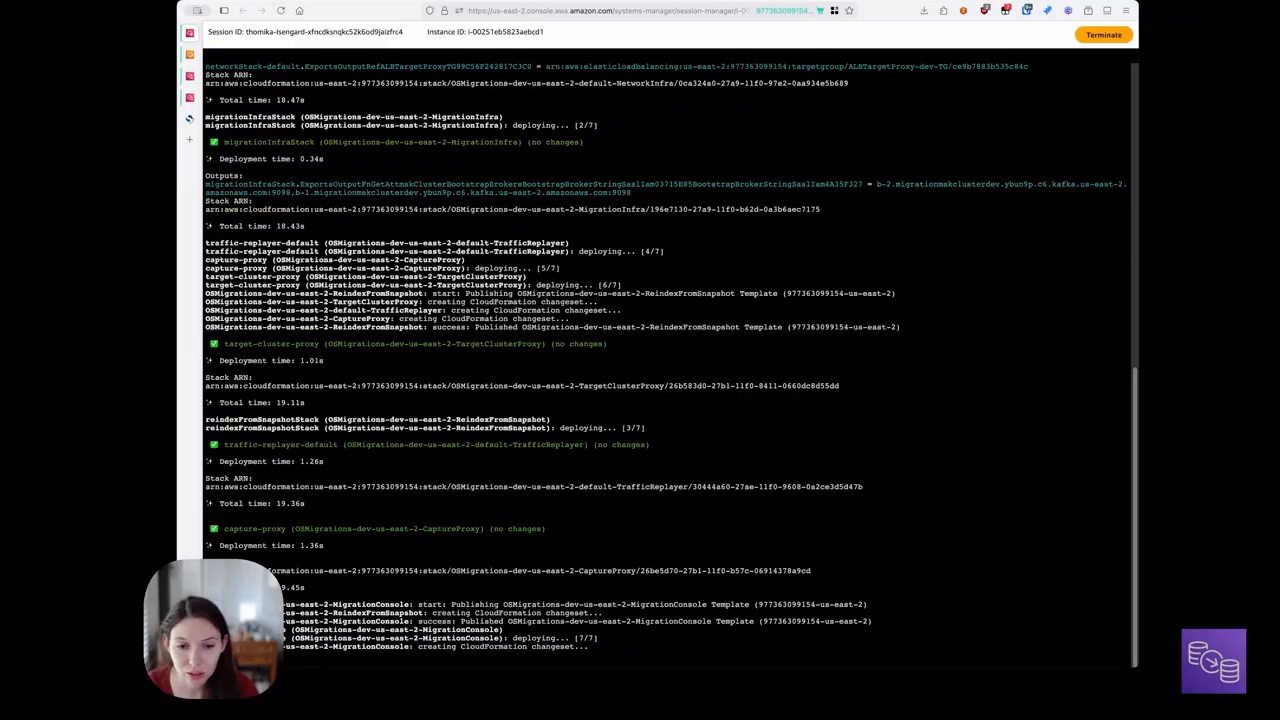
scroll(628, 220, "up", 10)
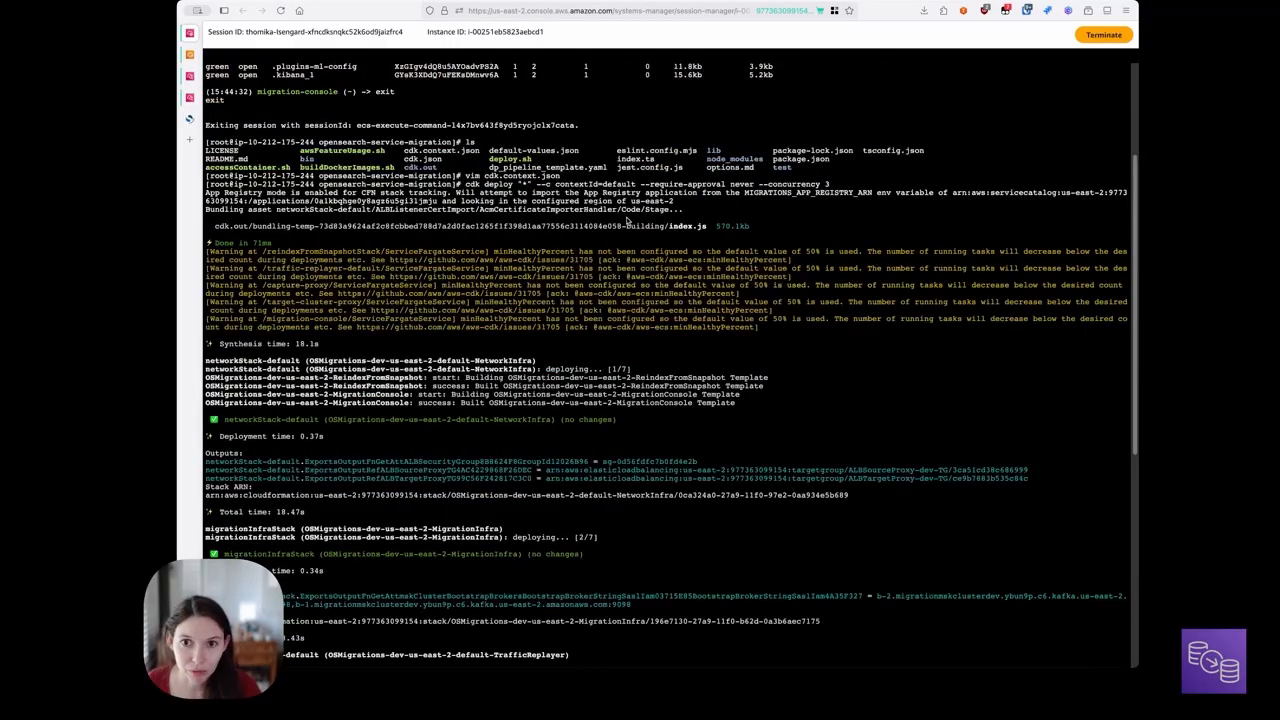
scroll(650, 226, "down", 10)
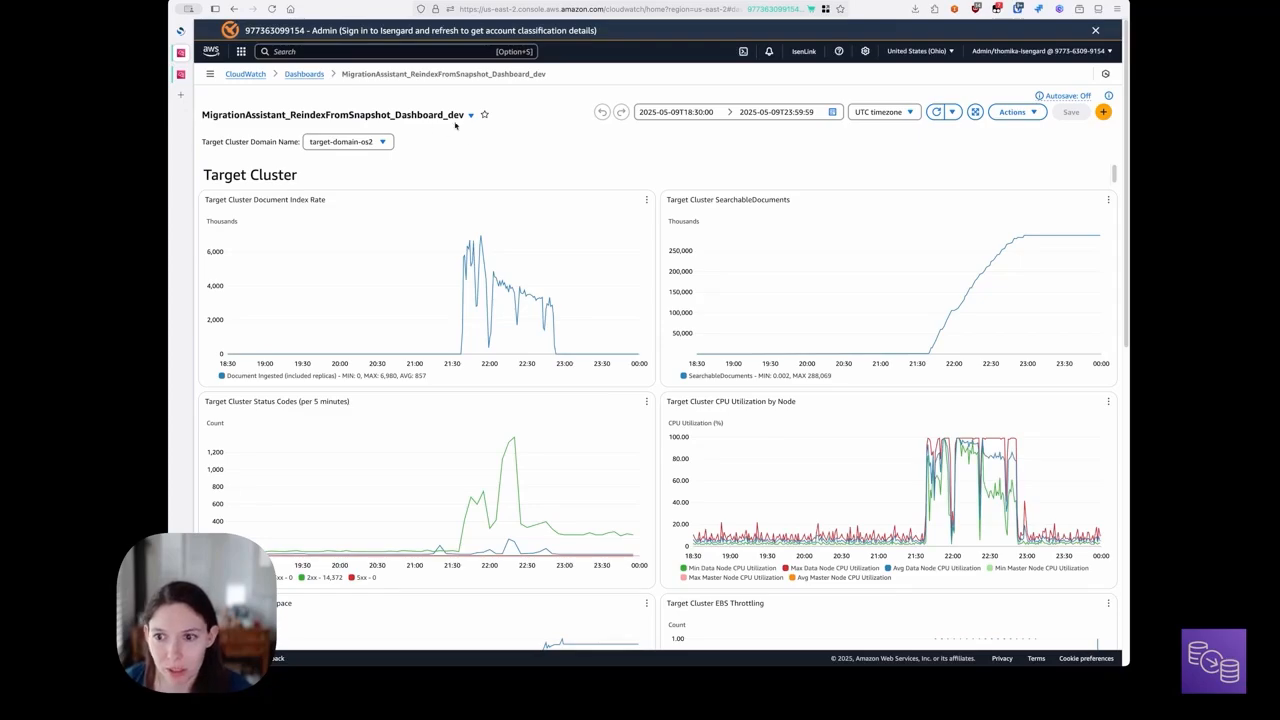
Step: Examine the target cluster's index rate and status code graphs on the MigrationAssistant_ReindexFromSnapshot_Dashboard_dev dashboard in CloudWatch
scroll(658, 192, "down", 1)
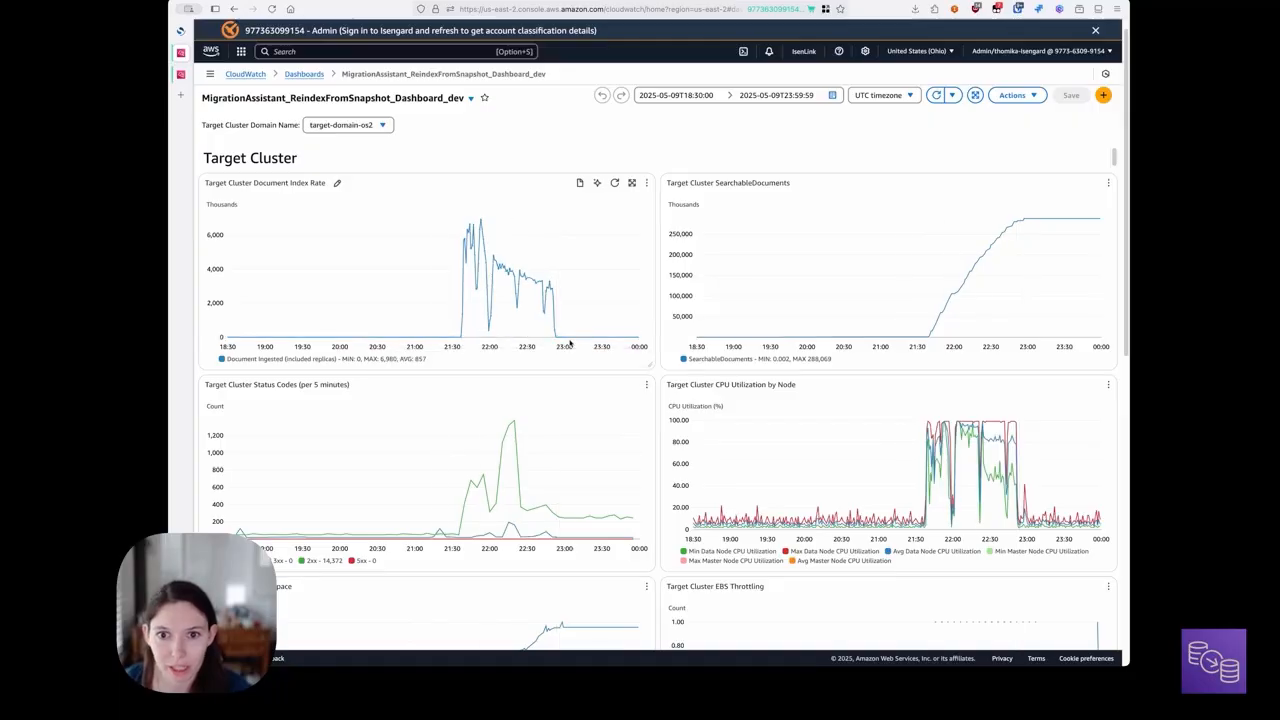
scroll(570, 350, "down", 2)
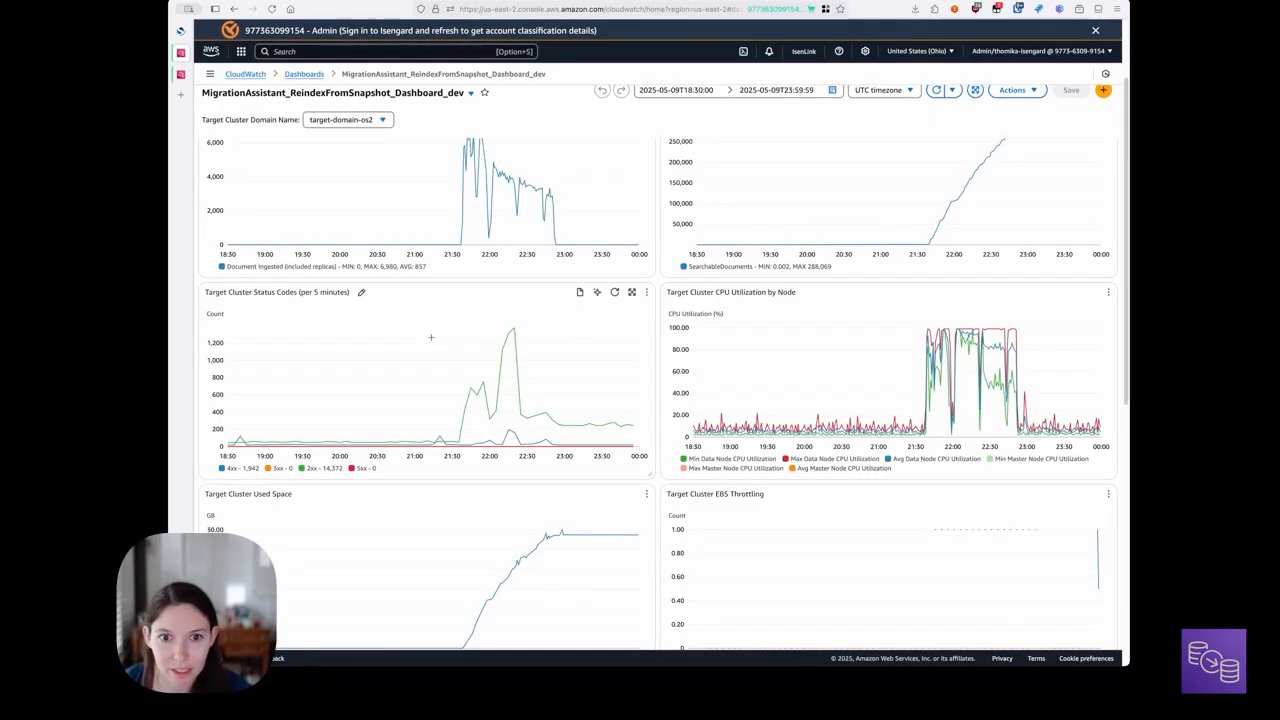
mouse_move(484, 382)
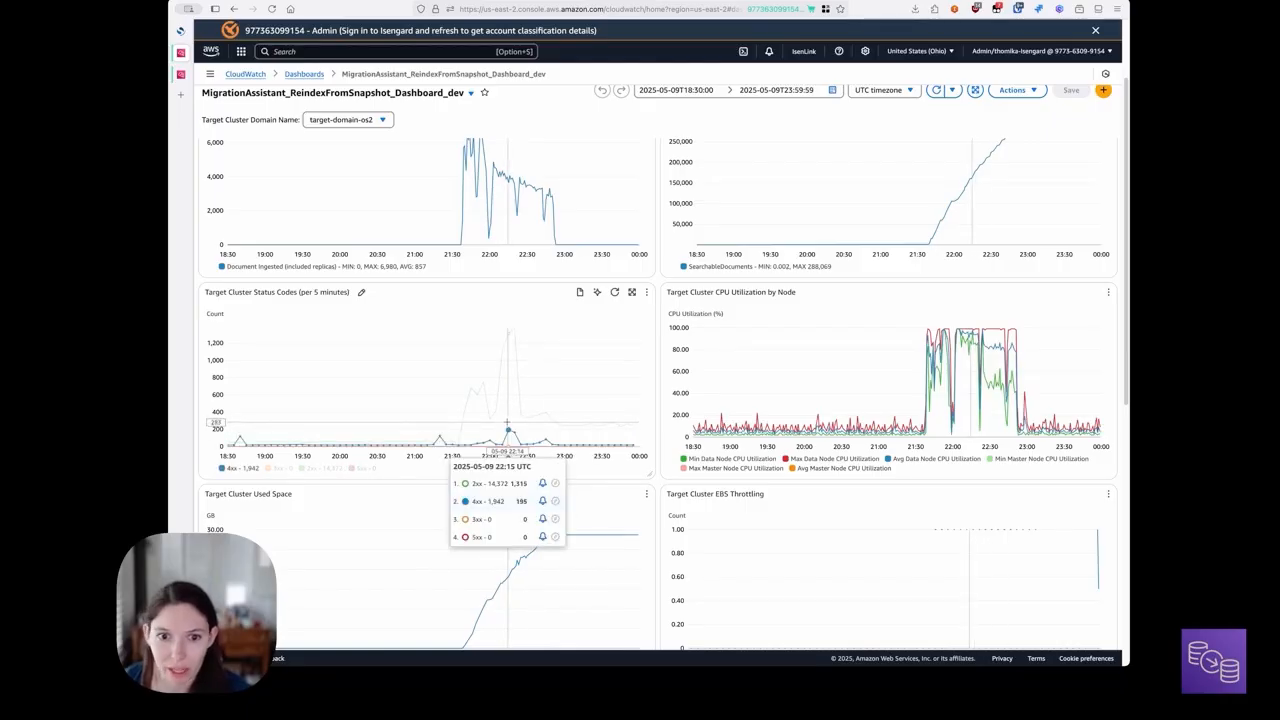
scroll(508, 428, "up", 1)
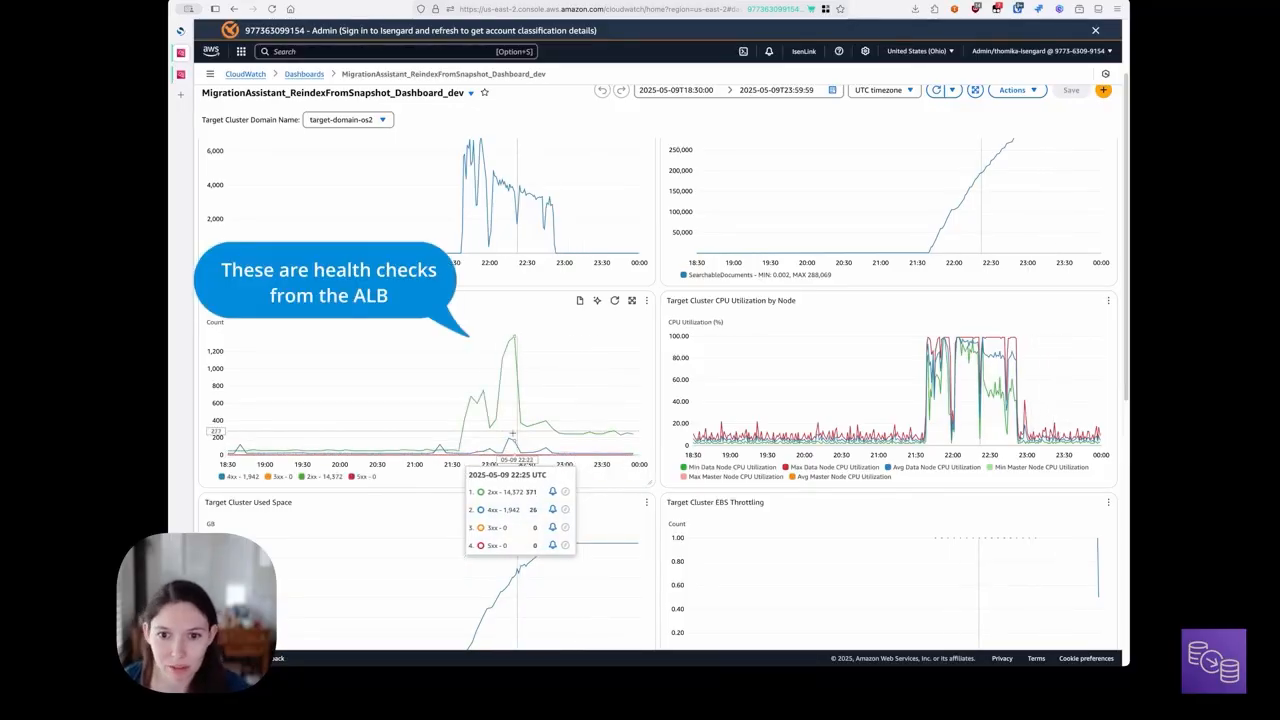
scroll(610, 572, "up", 2)
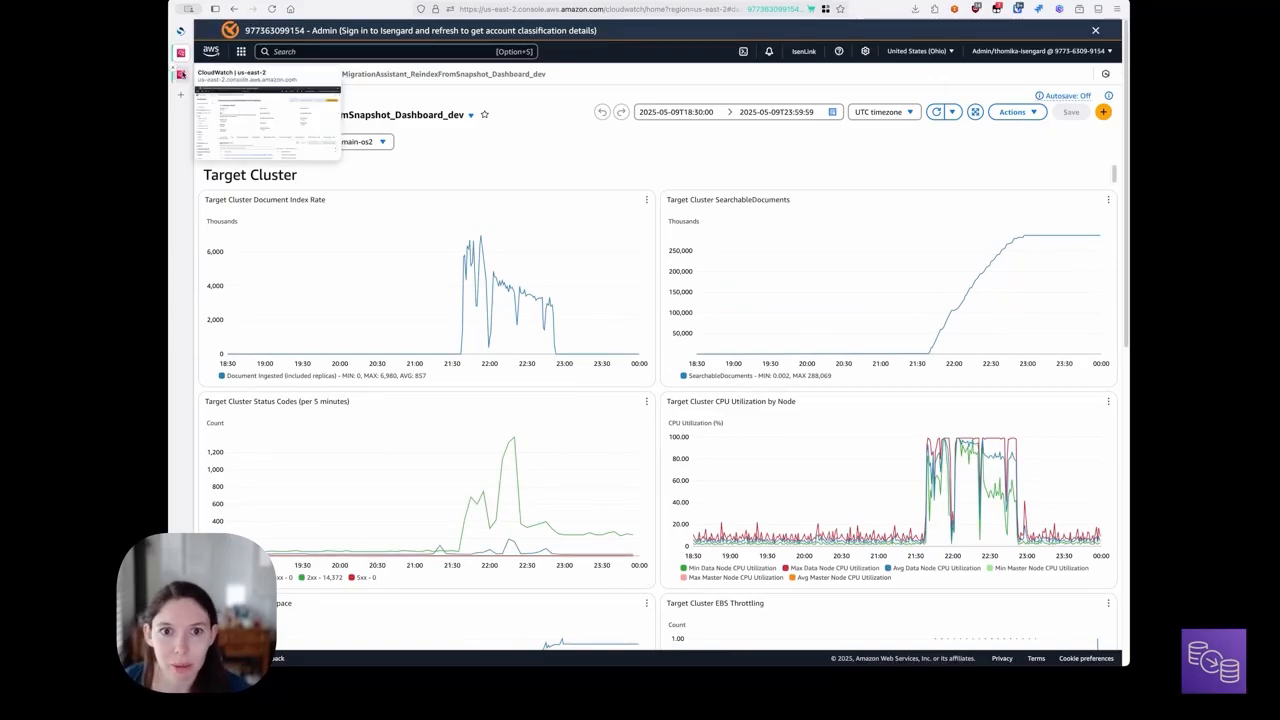
Step: Open the event search across all log streams of the /migration/dev/default/reindex-from-snapshot log group
left_click(181, 75)
double_click(503, 108)
left_click(484, 108)
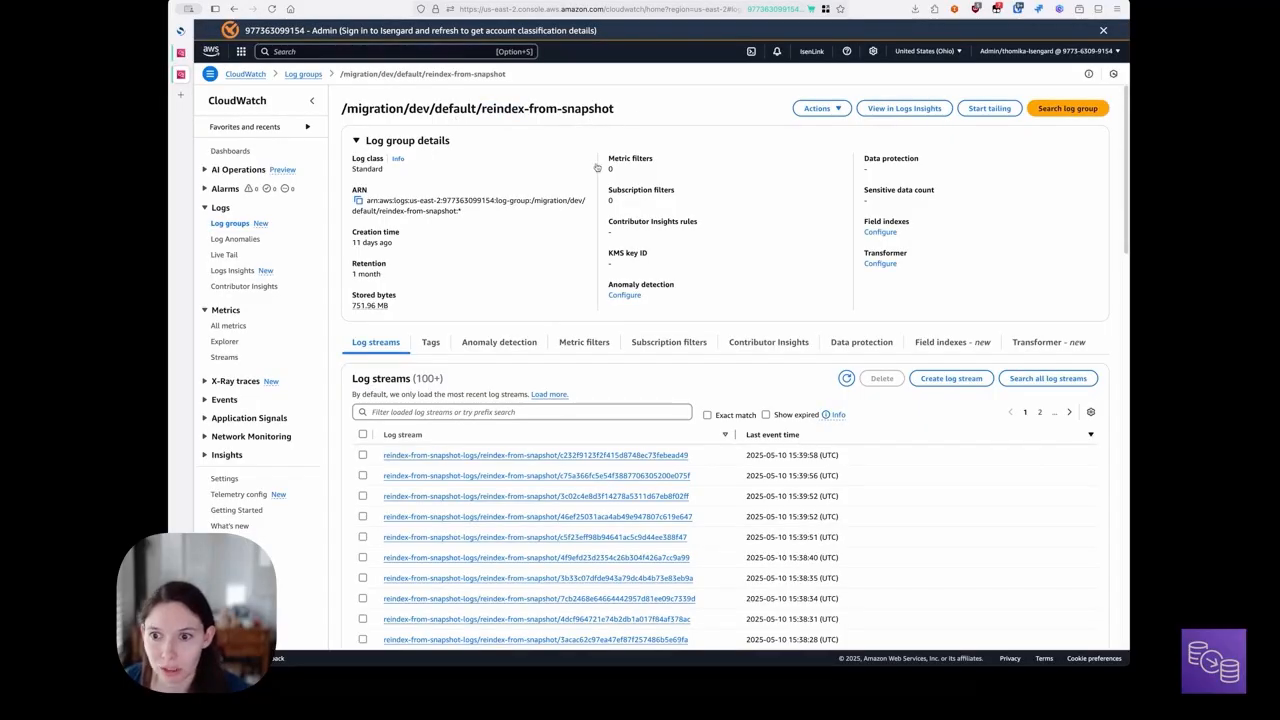
left_click(1048, 378)
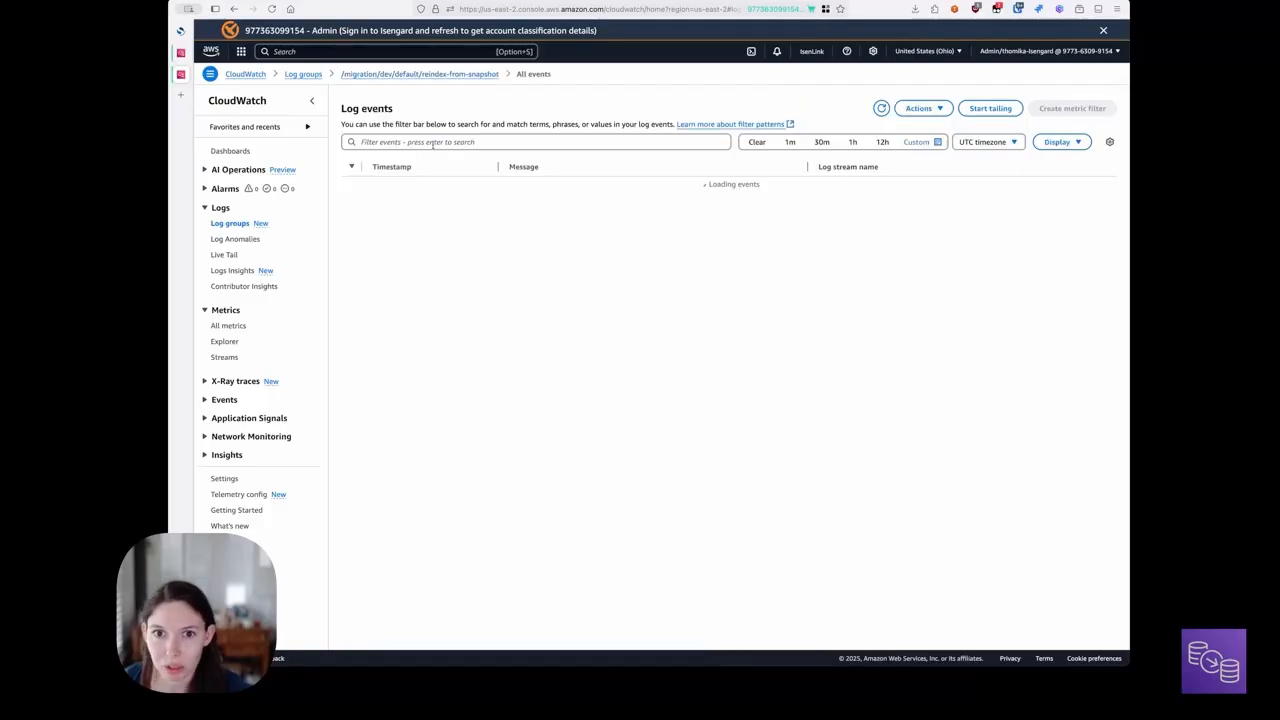
Step: Filter the log events by "status: 4" and look through the matching entries across all log streams
left_click(433, 145)
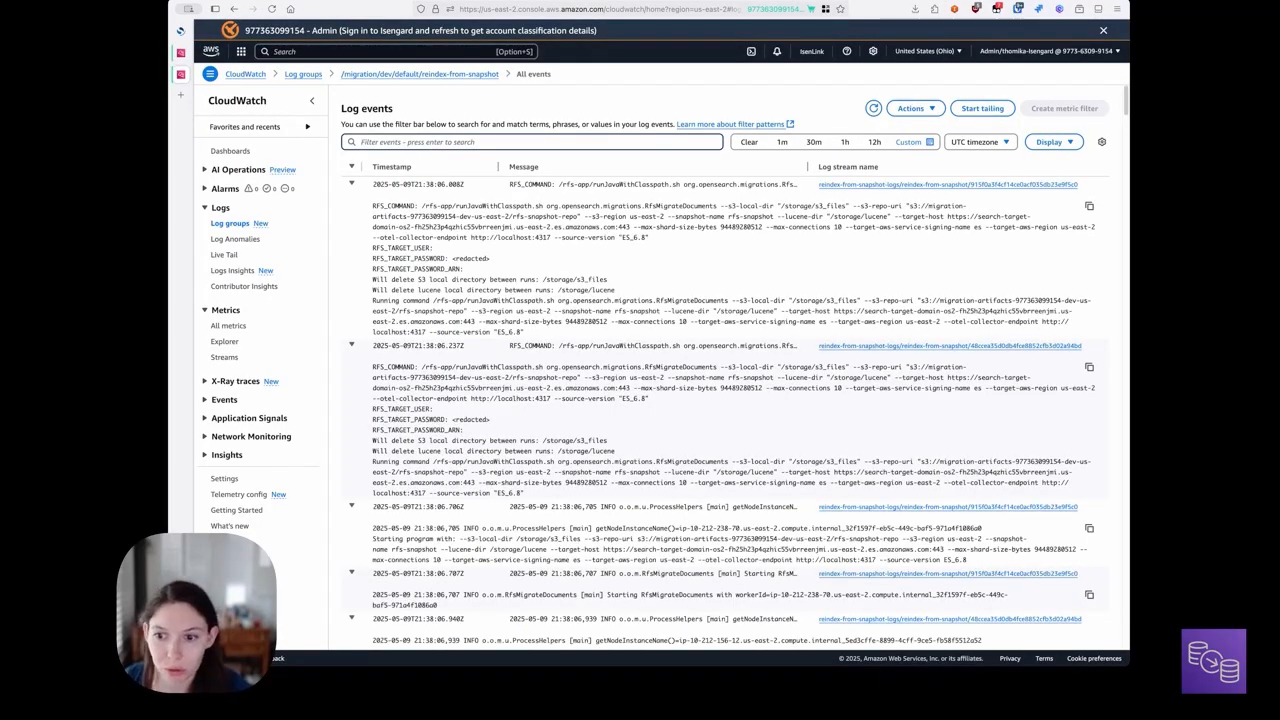
type("\"")
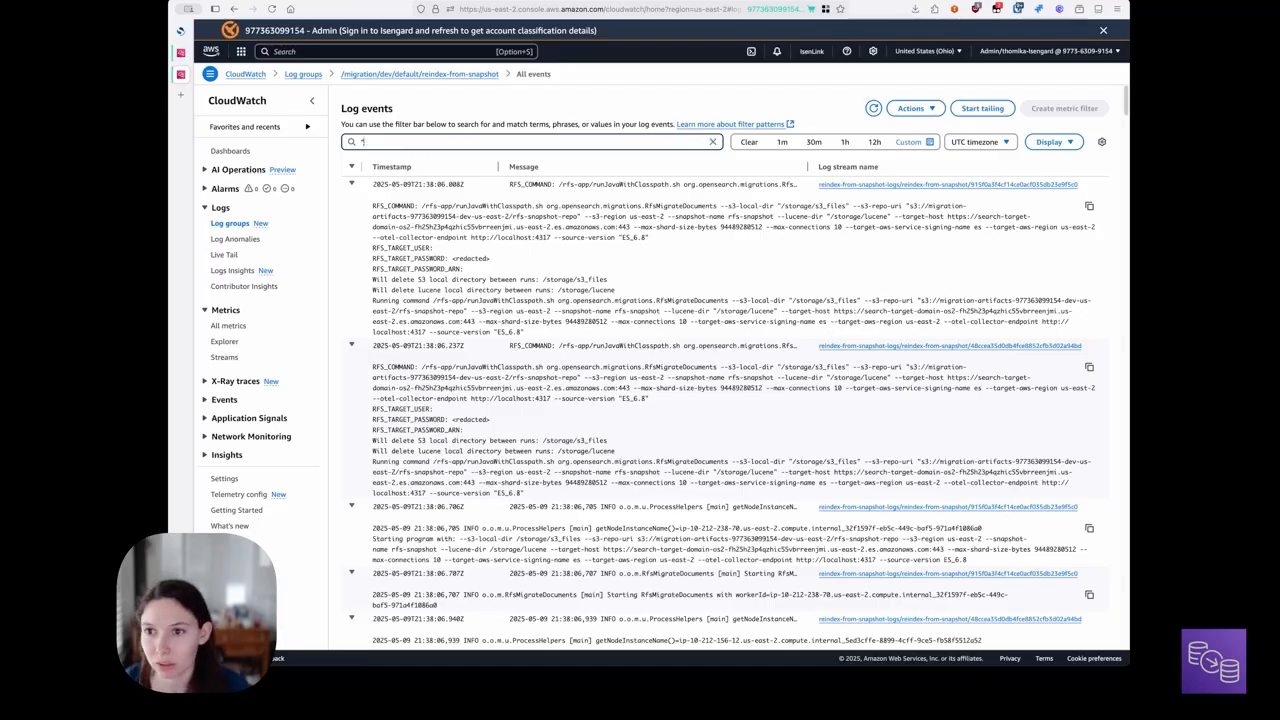
type("status: 4\"")
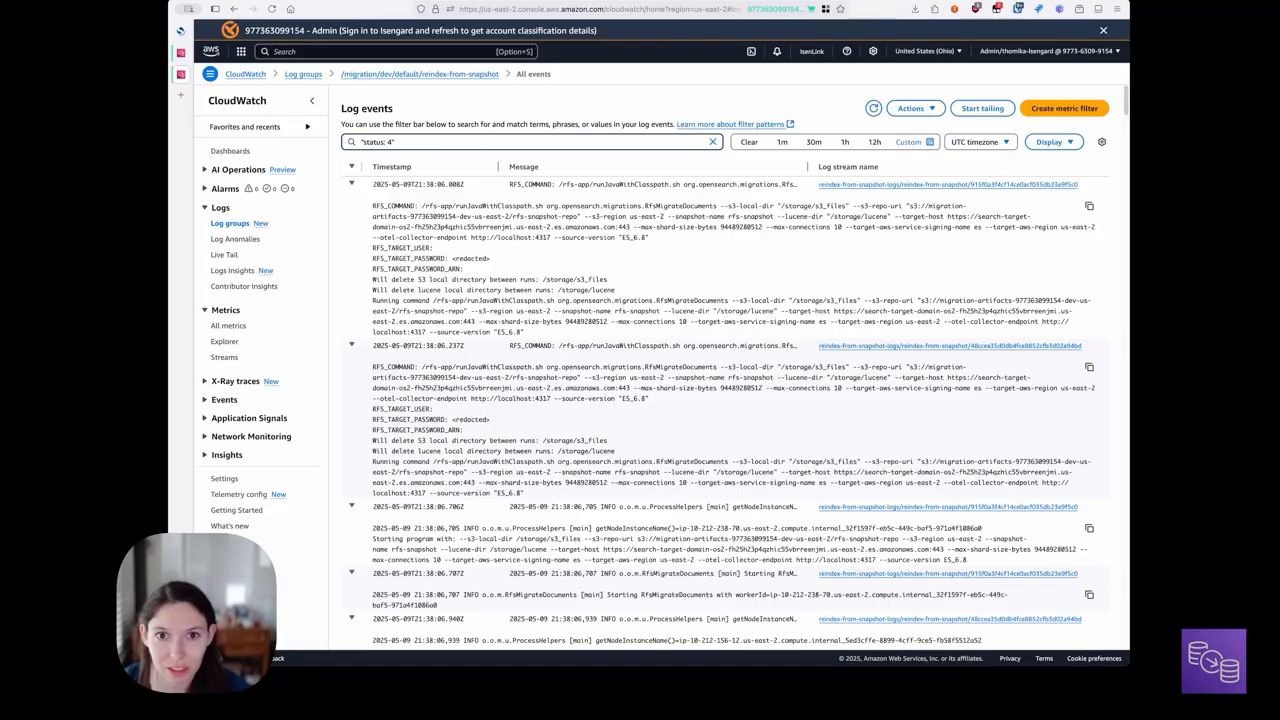
key("Return")
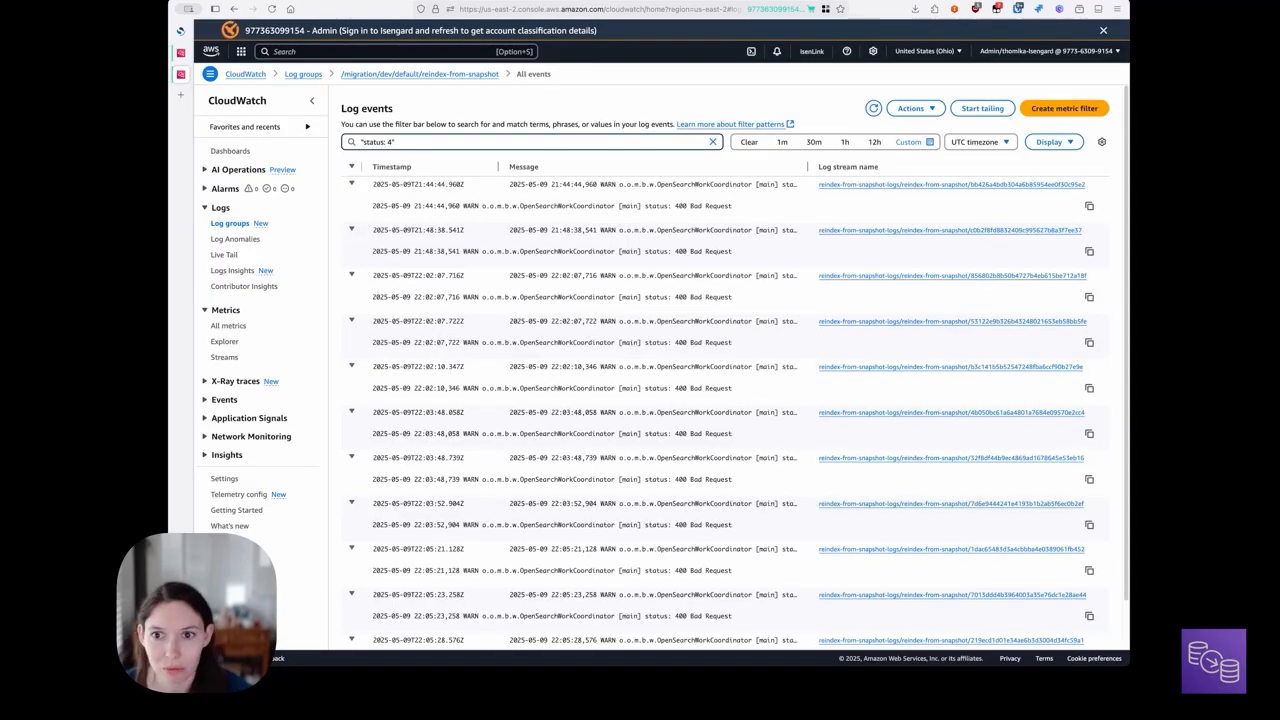
scroll(698, 345, "down", 10)
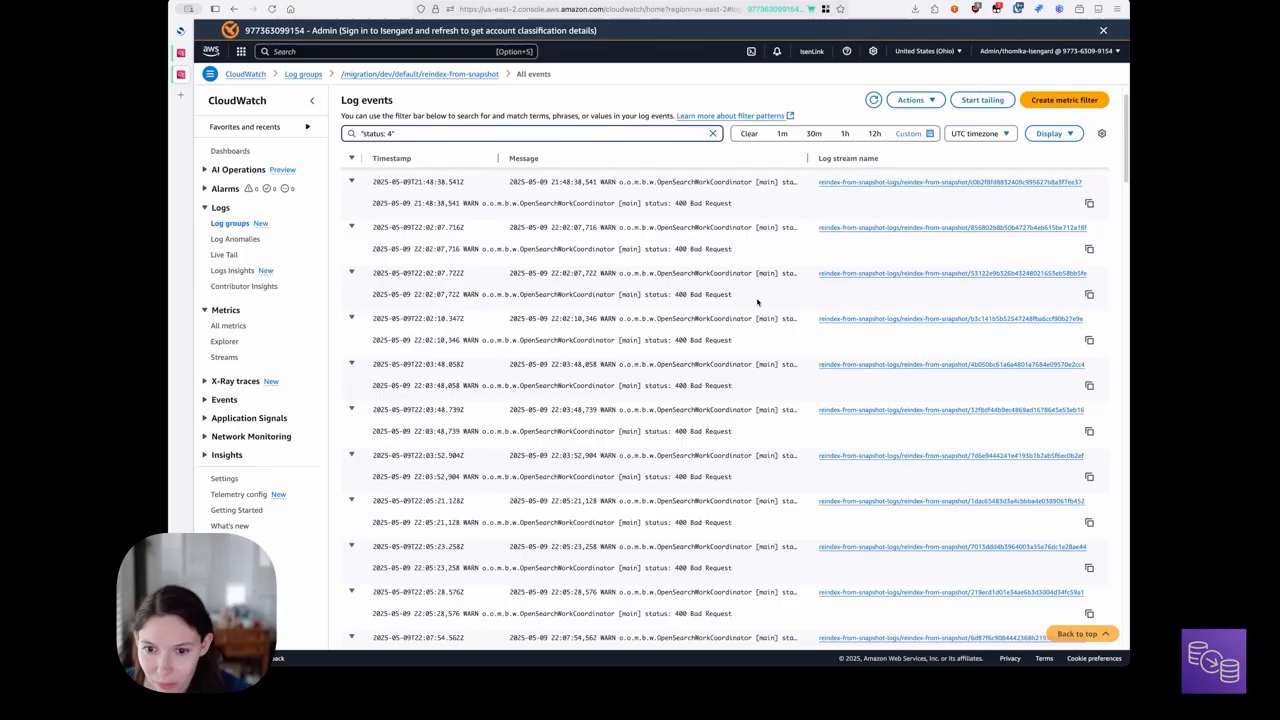
scroll(755, 365, "down", 10)
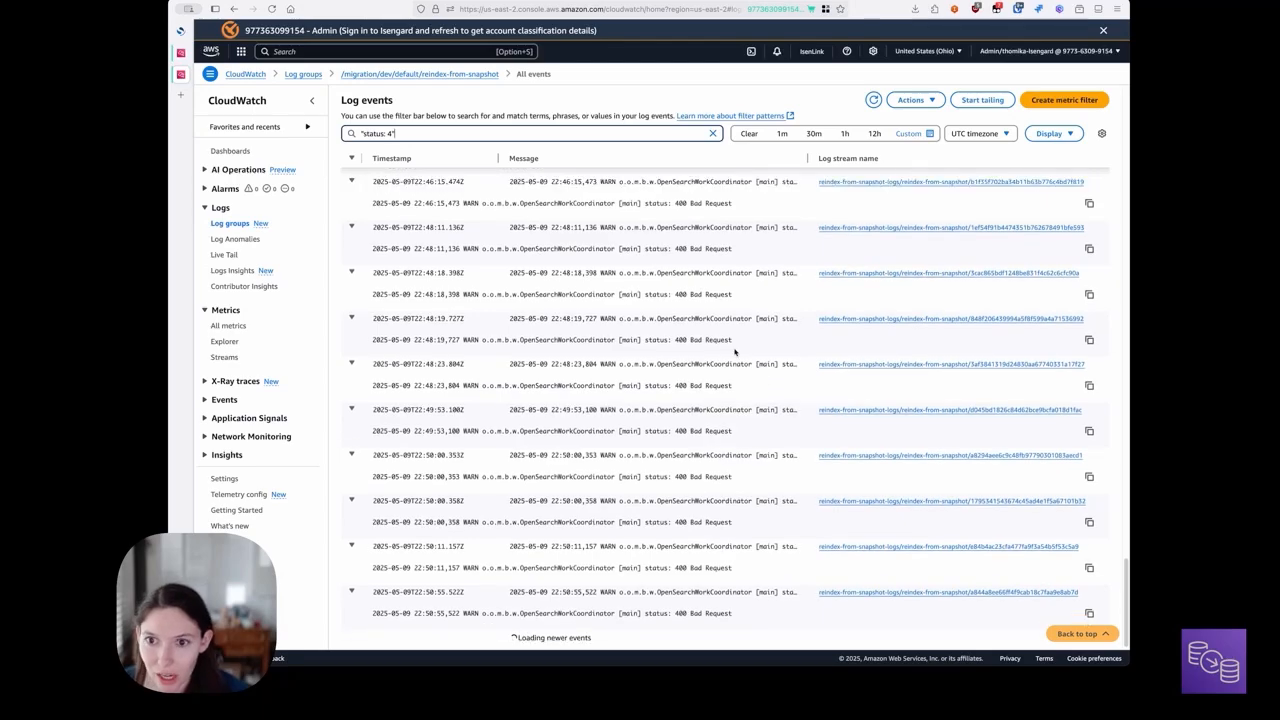
scroll(740, 358, "up", 10)
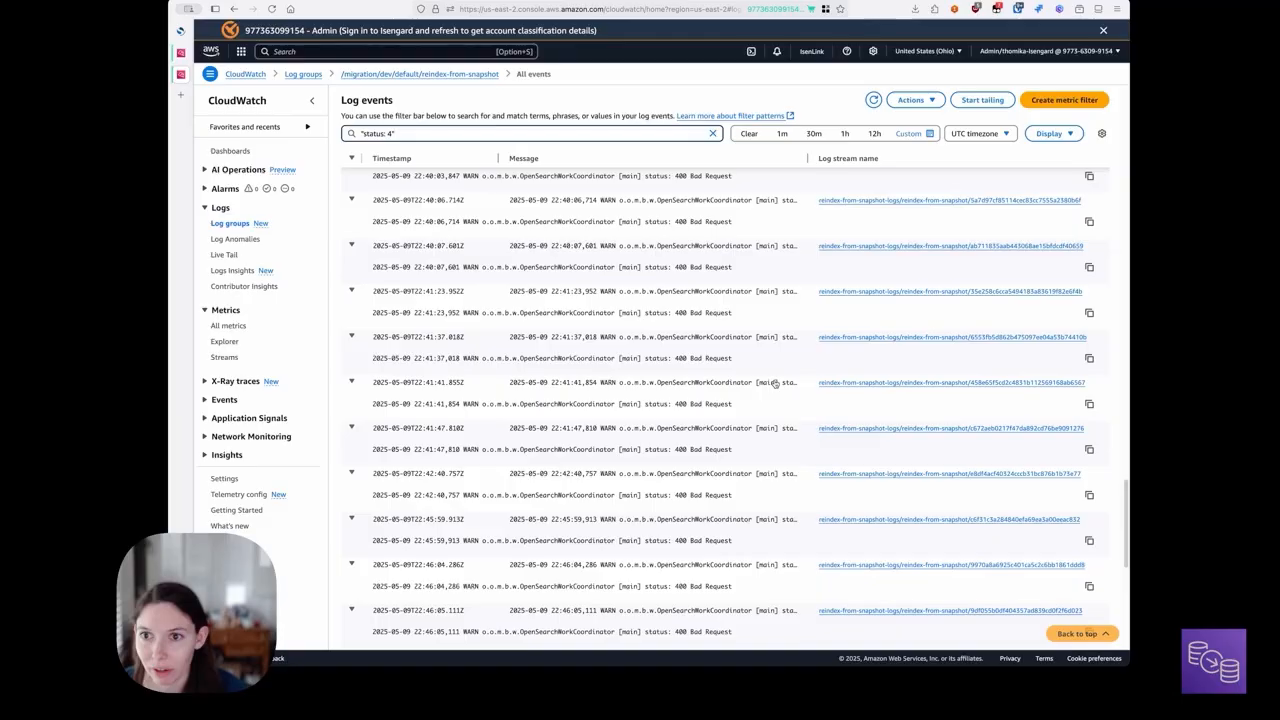
scroll(763, 372, "up", 5)
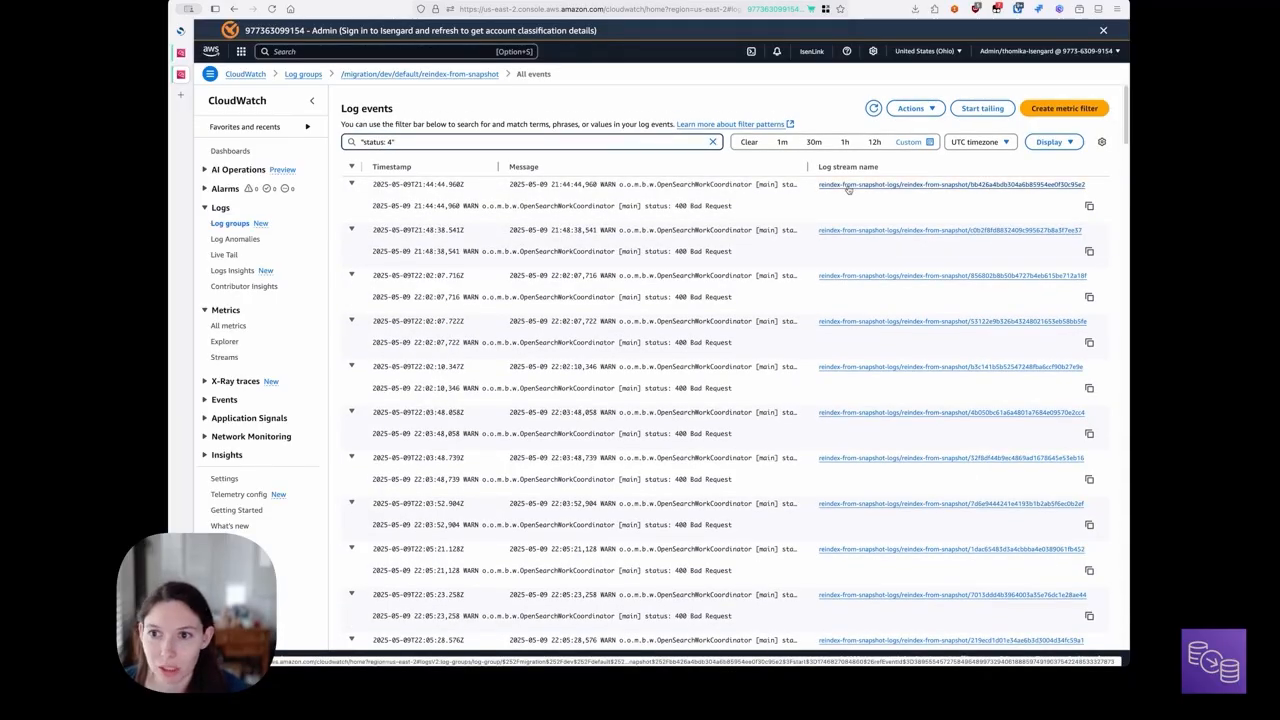
Step: Open the log stream of the earliest matching event and examine the worker's entries leading up to that event
left_click(848, 186)
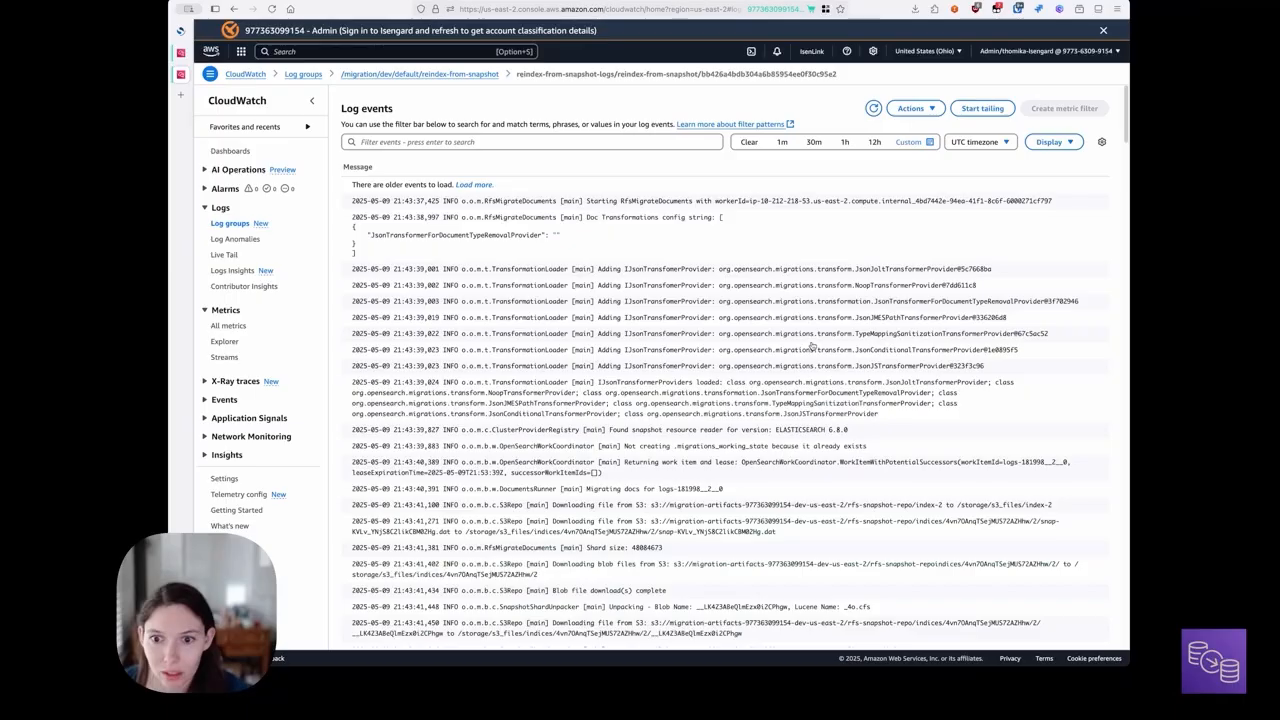
scroll(699, 248, "down", 2)
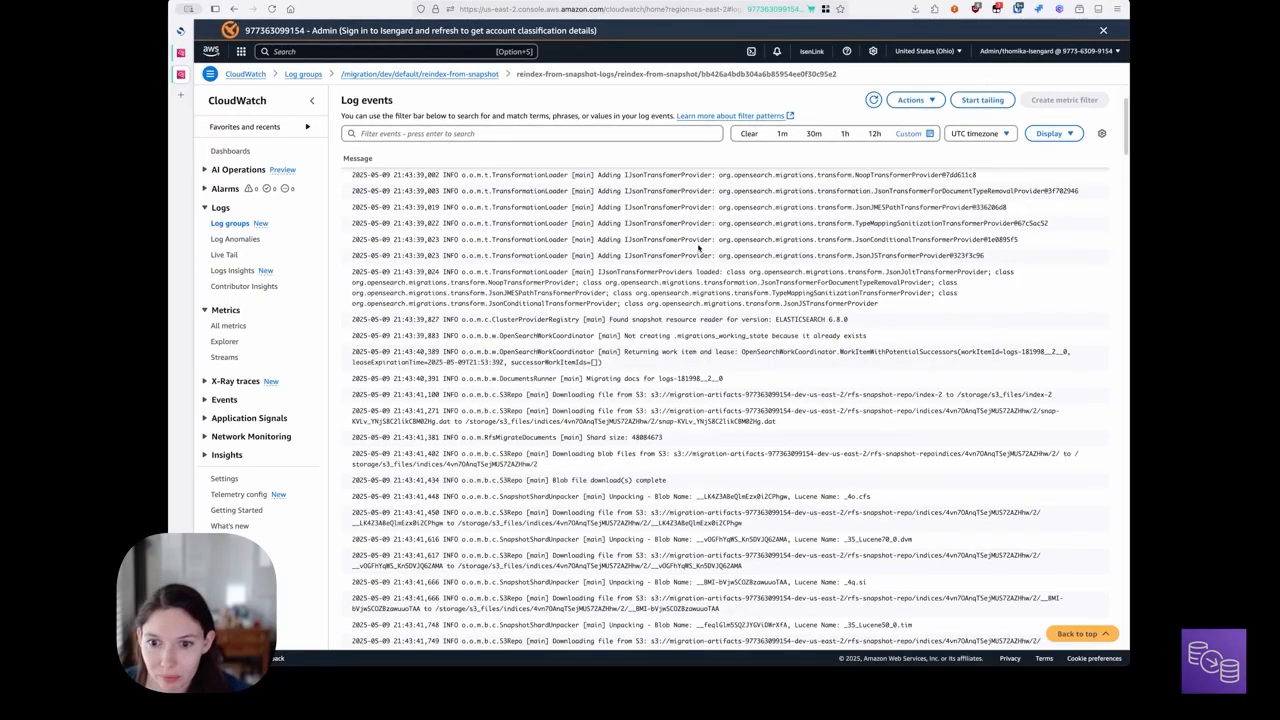
scroll(699, 248, "up", 3)
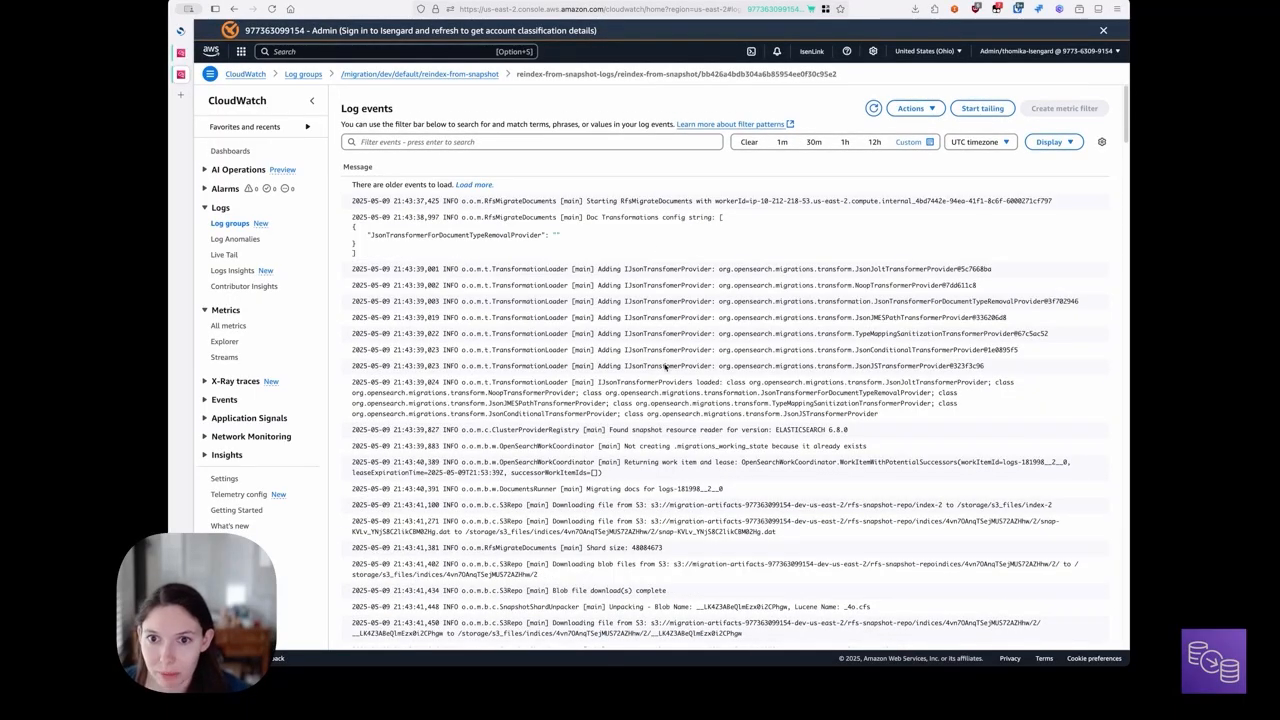
scroll(752, 314, "down", 1)
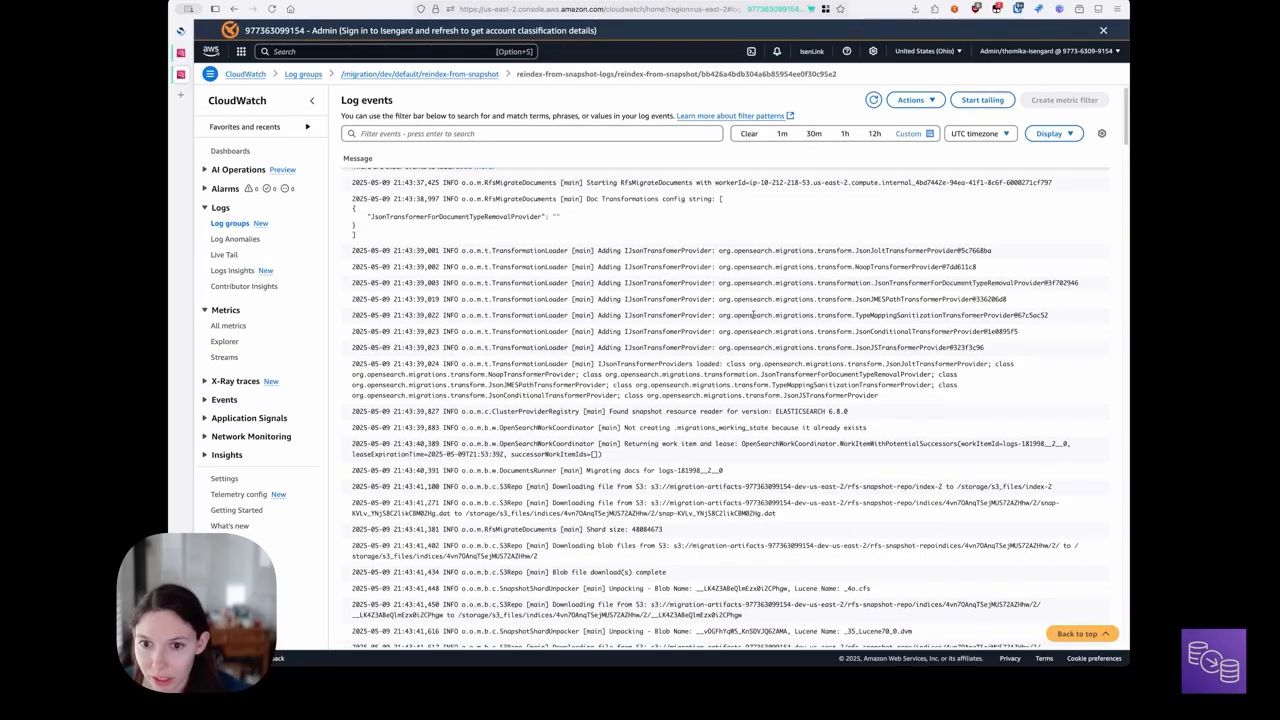
scroll(752, 314, "down", 10)
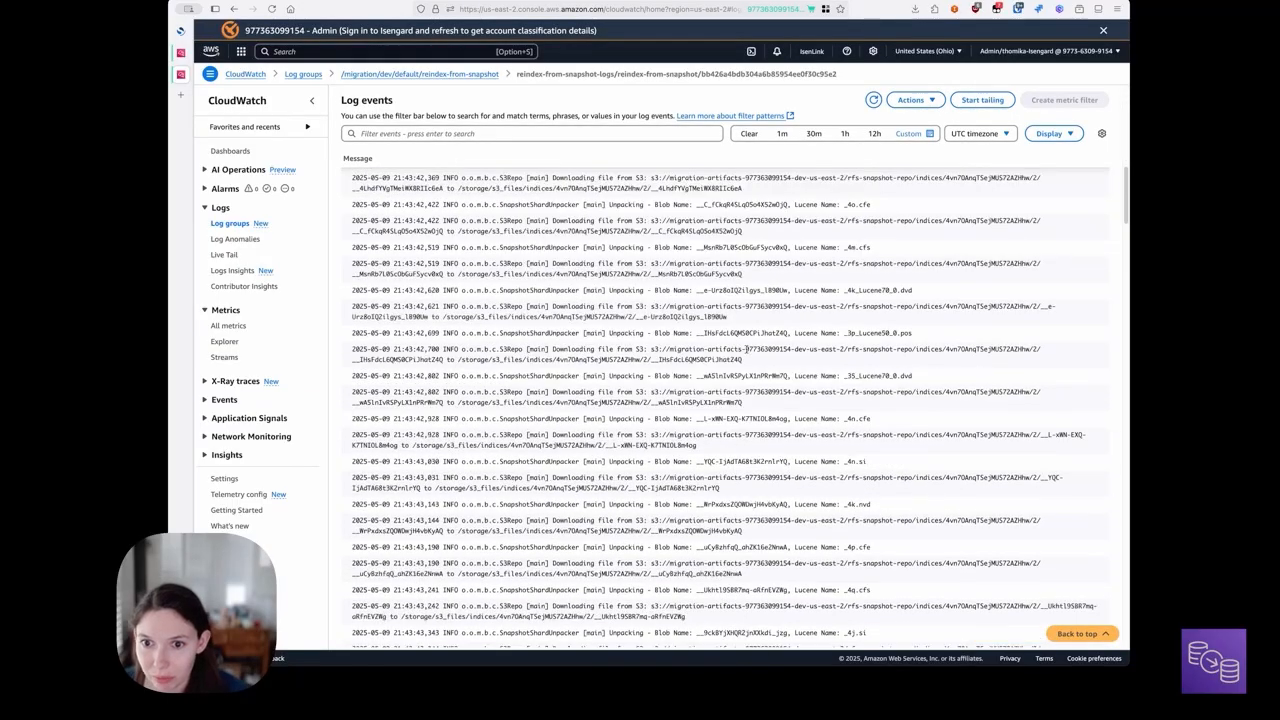
scroll(746, 350, "down", 10)
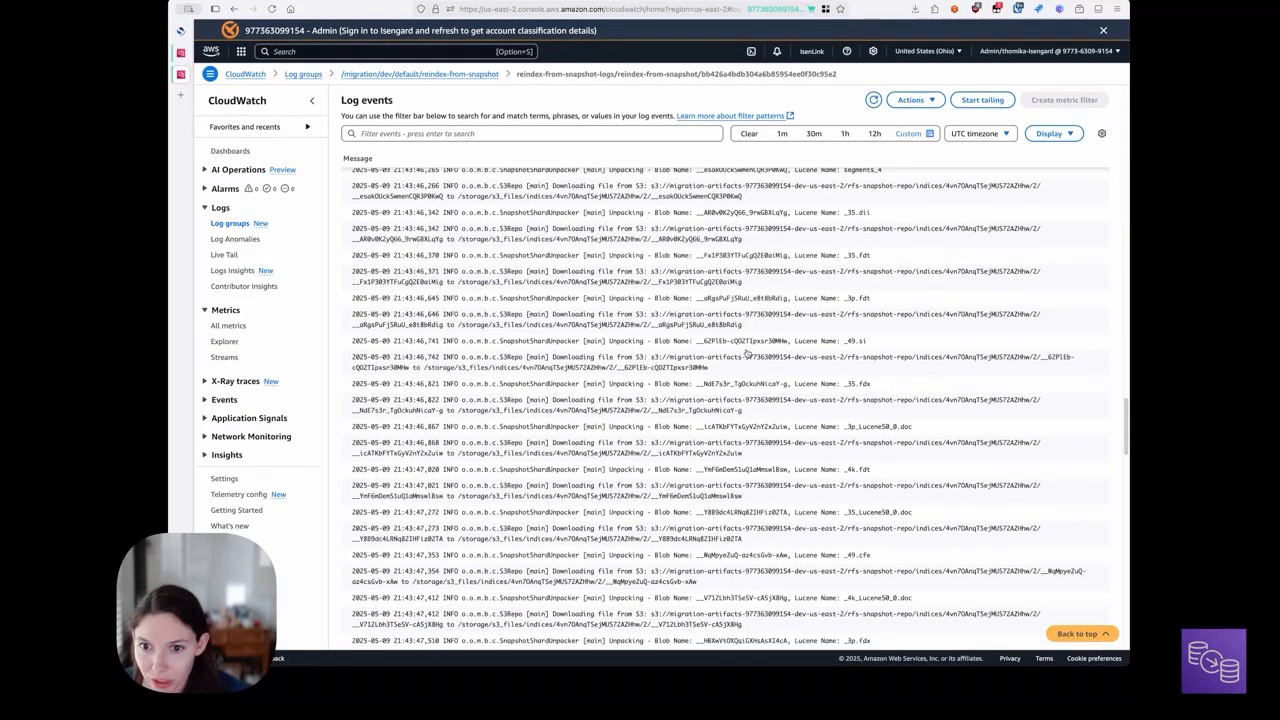
scroll(746, 352, "up", 5)
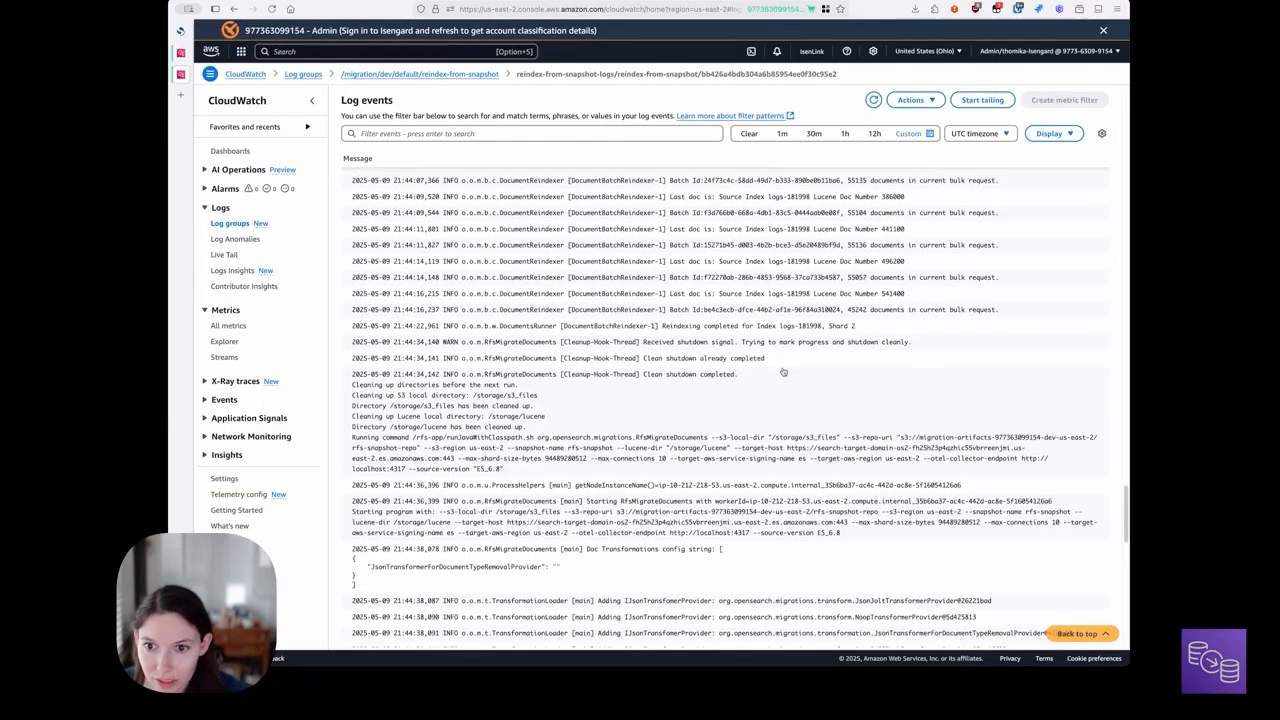
left_click_drag(783, 372, 746, 349)
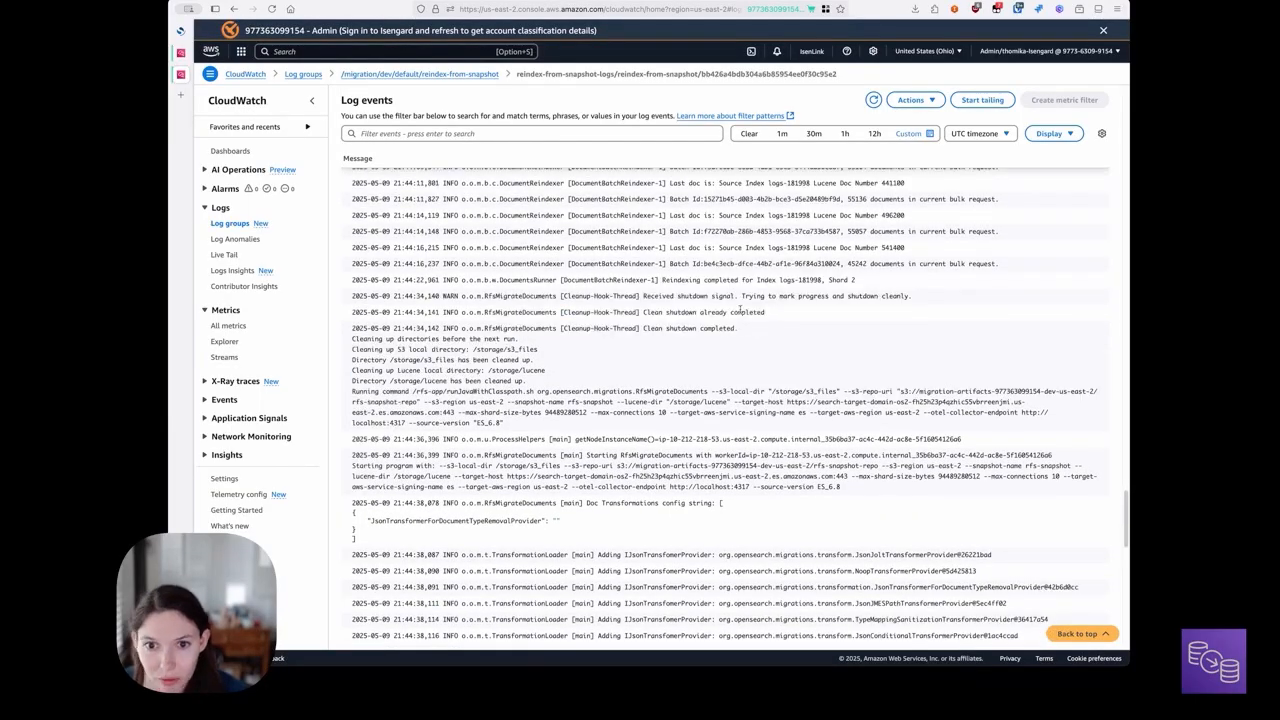
scroll(688, 214, "down", 7)
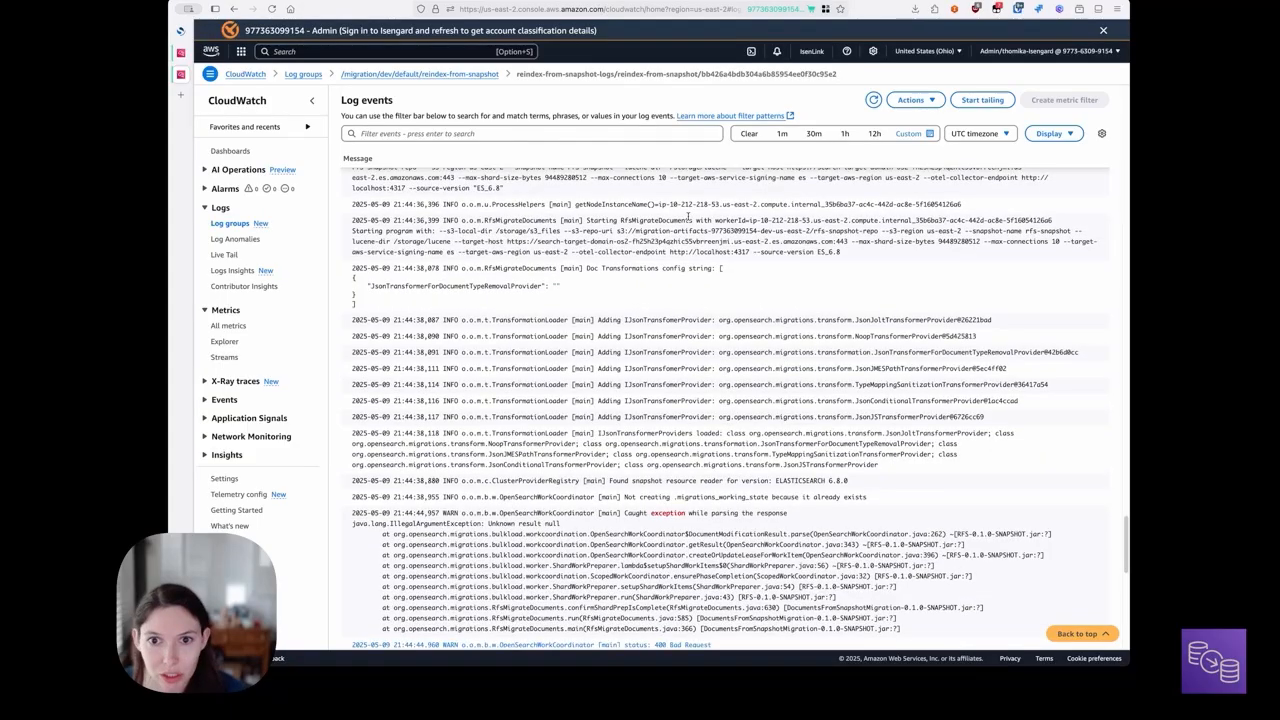
scroll(688, 214, "up", 2)
scroll(713, 254, "down", 1)
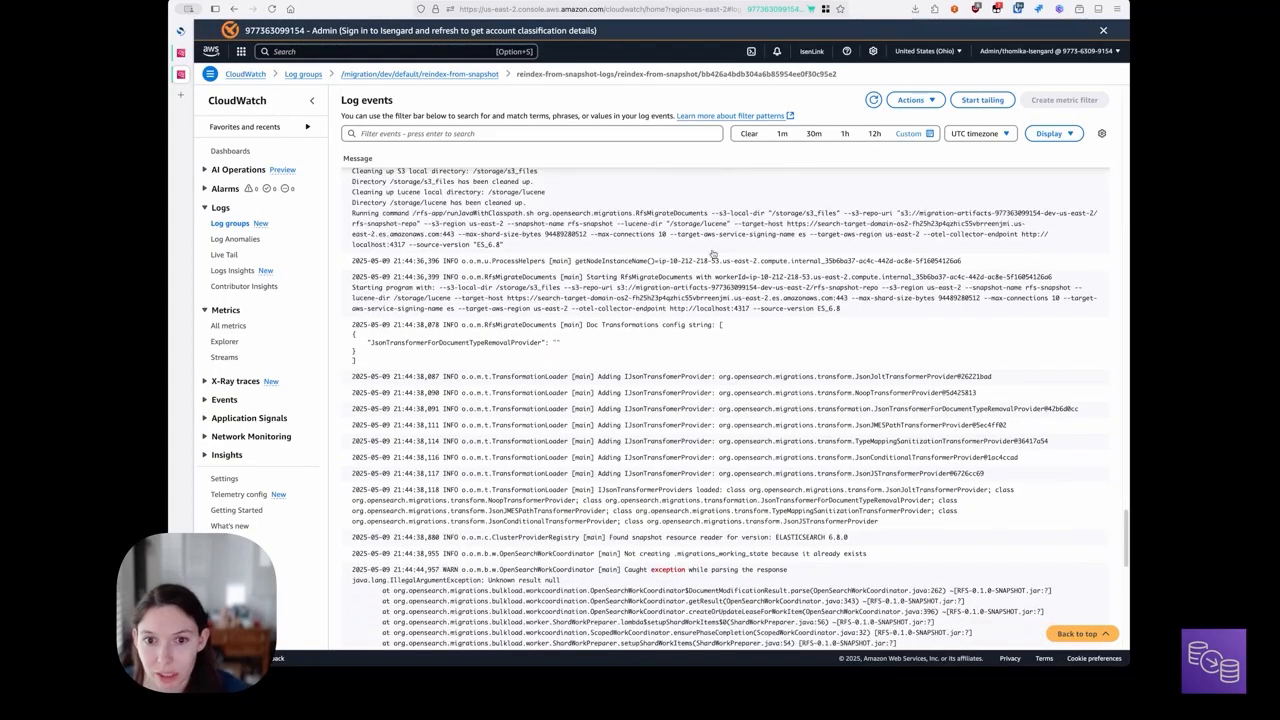
Step: Examine the stack trace, response headers and payload logged around the highlighted status event
scroll(713, 254, "down", 5)
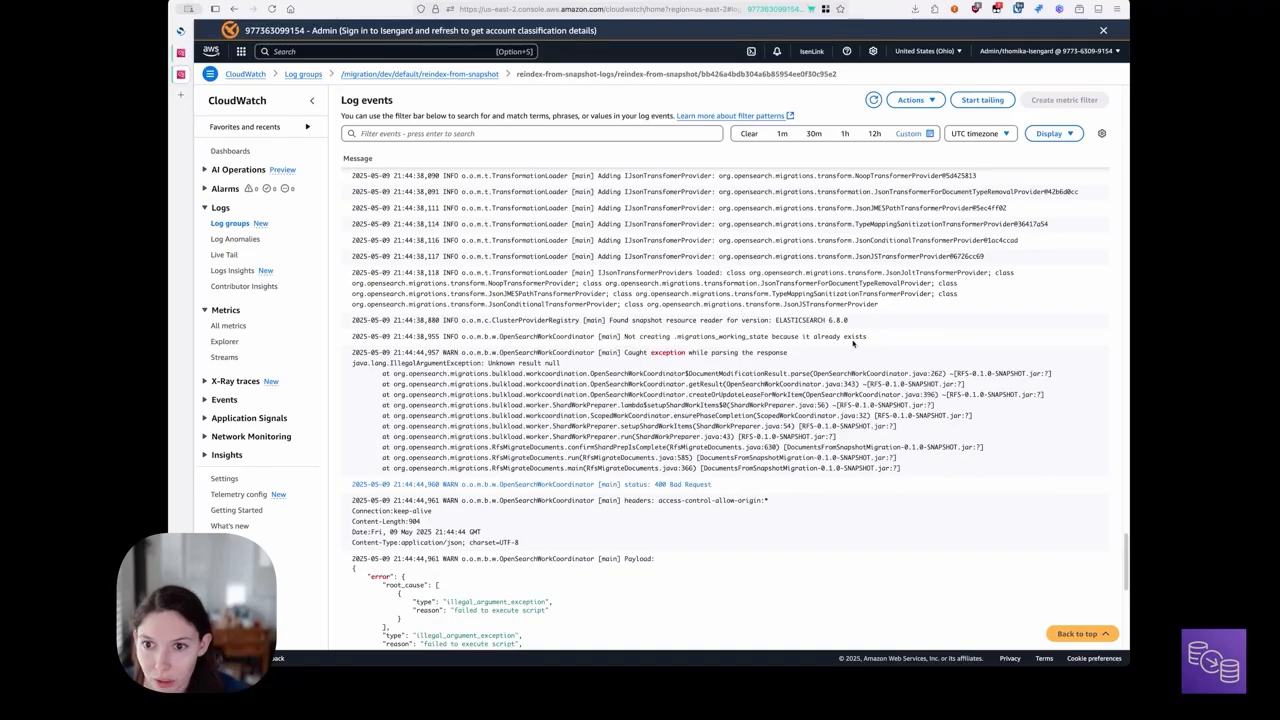
scroll(853, 342, "down", 1)
left_click_drag(624, 307, 651, 315)
scroll(651, 318, "down", 2)
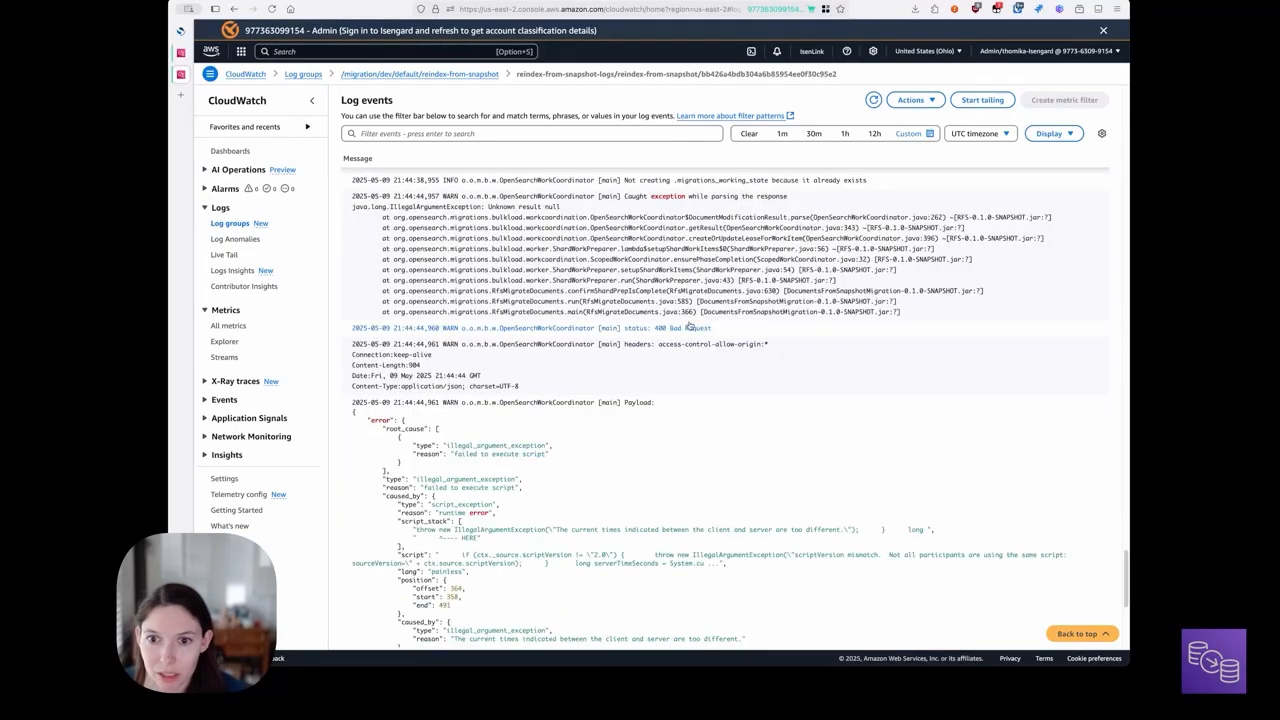
scroll(718, 325, "down", 1)
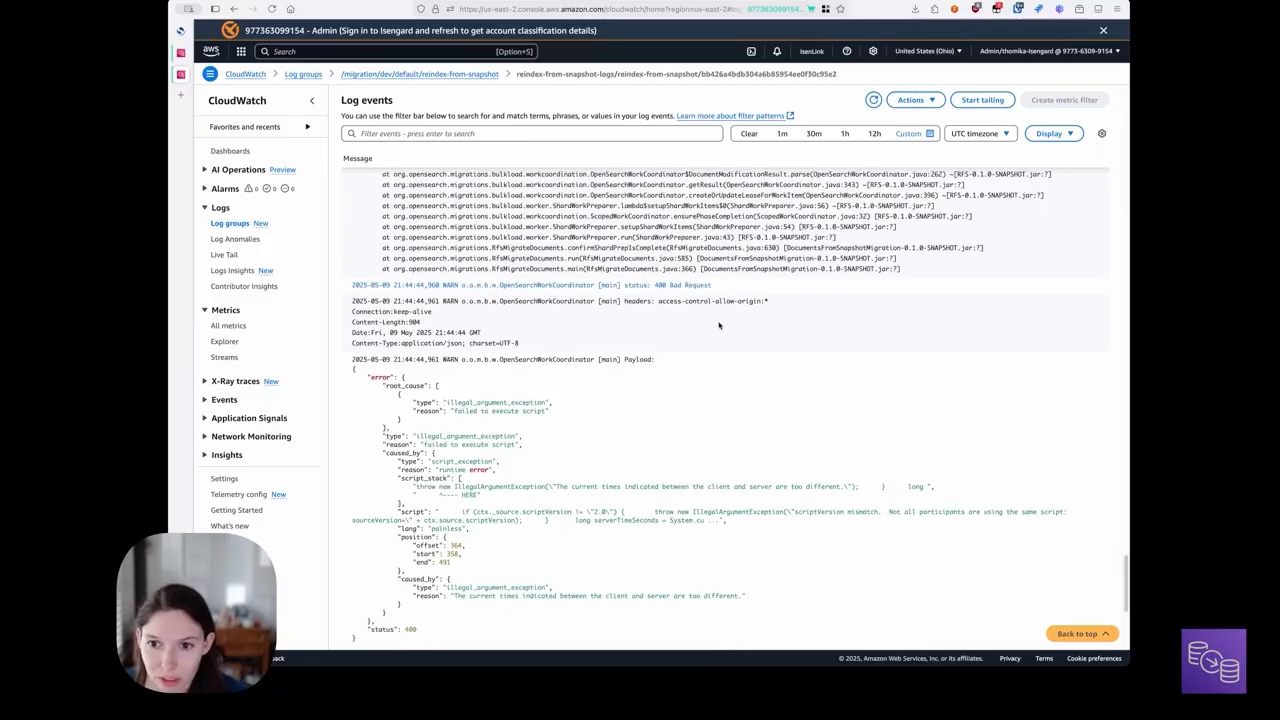
scroll(718, 325, "down", 3)
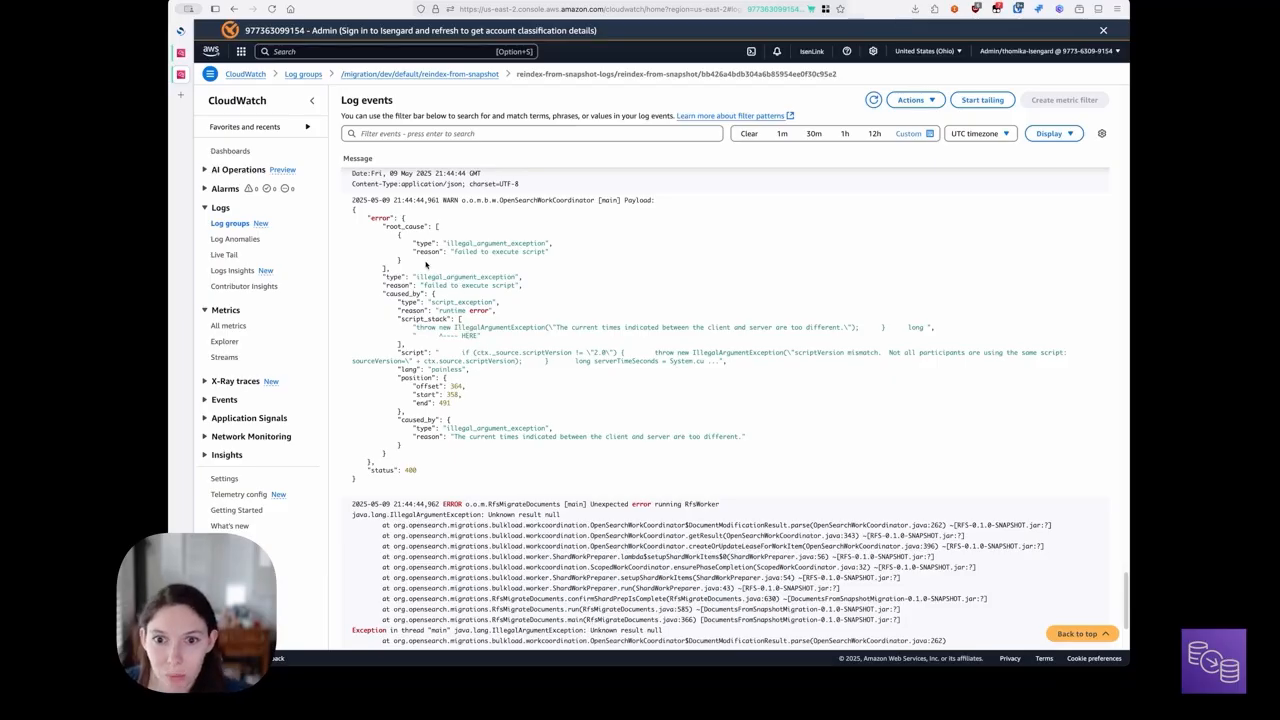
scroll(631, 327, "up", 3)
scroll(631, 327, "up", 1)
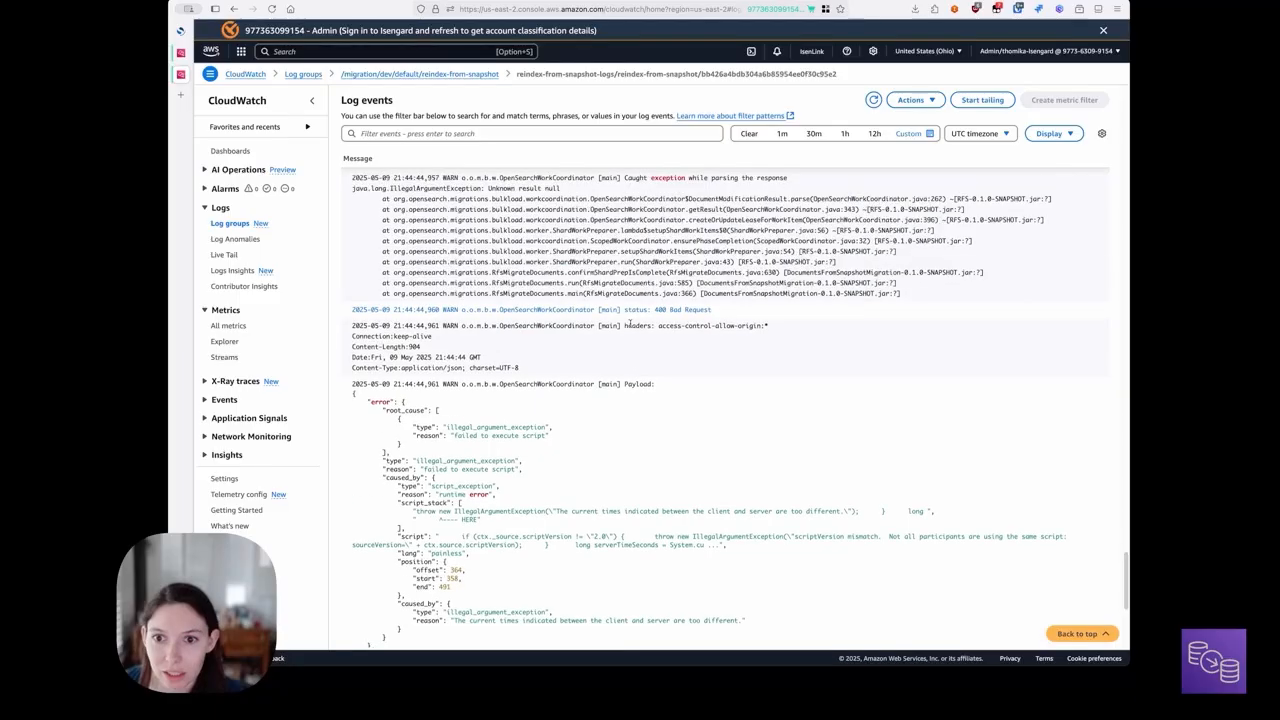
scroll(630, 324, "up", 1)
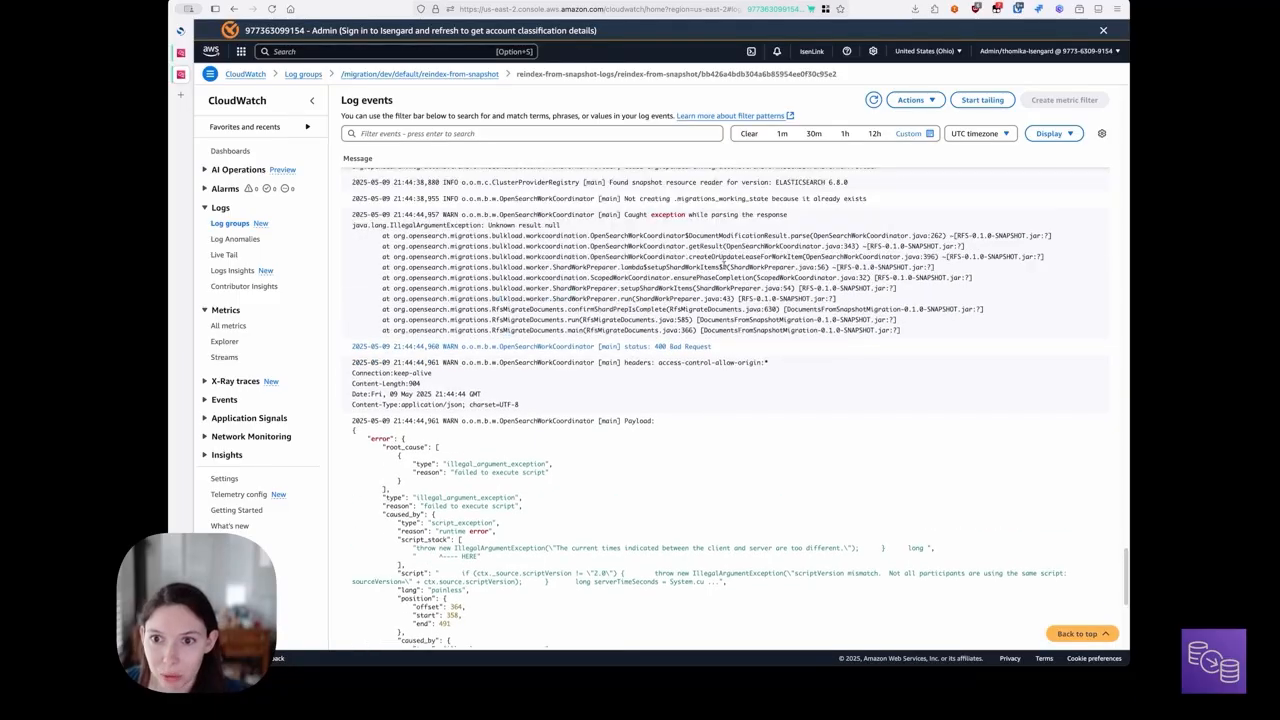
Step: Check the .migrations_working_state message and the reason text in the error payload's last caused_by block
double_click(703, 197)
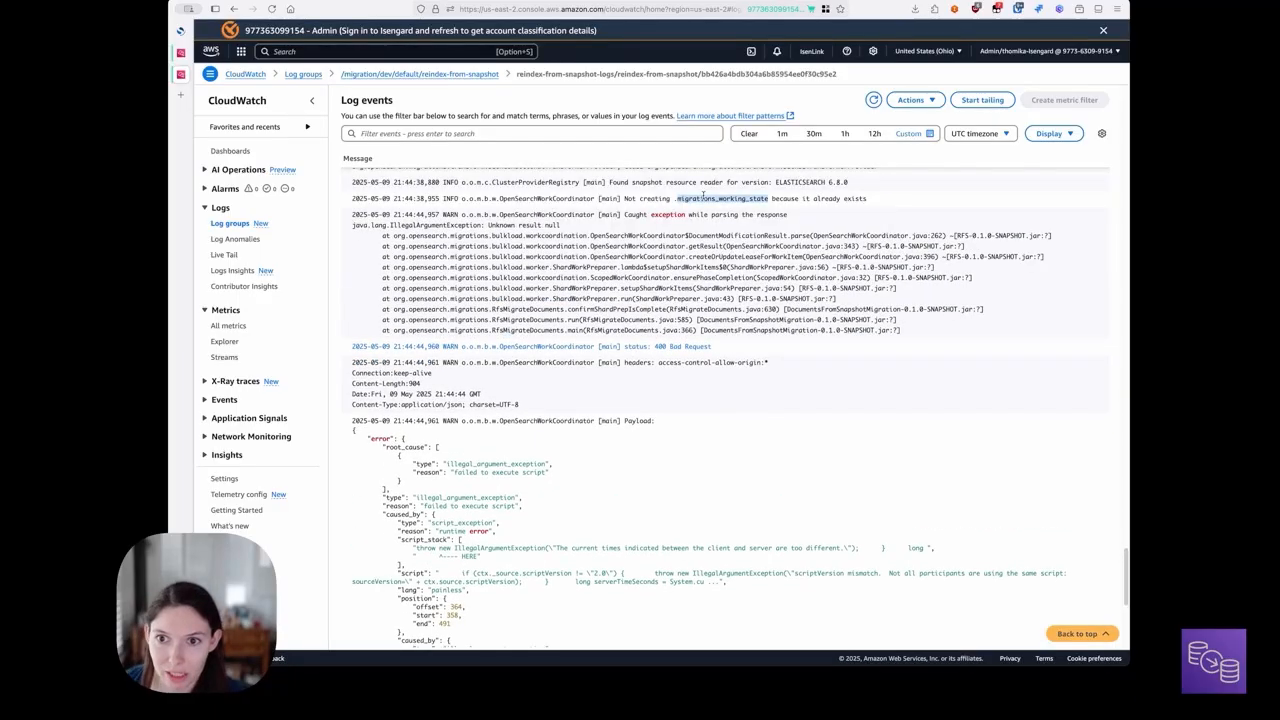
scroll(666, 351, "down", 3)
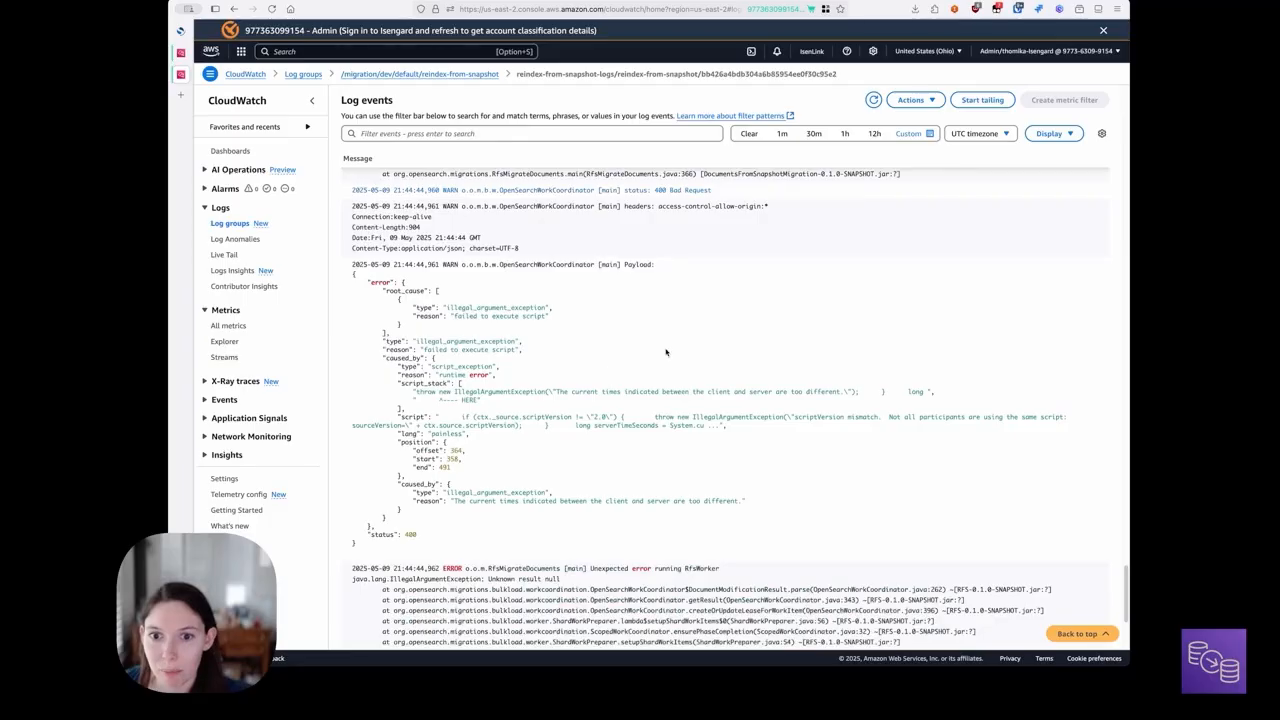
scroll(692, 328, "down", 2)
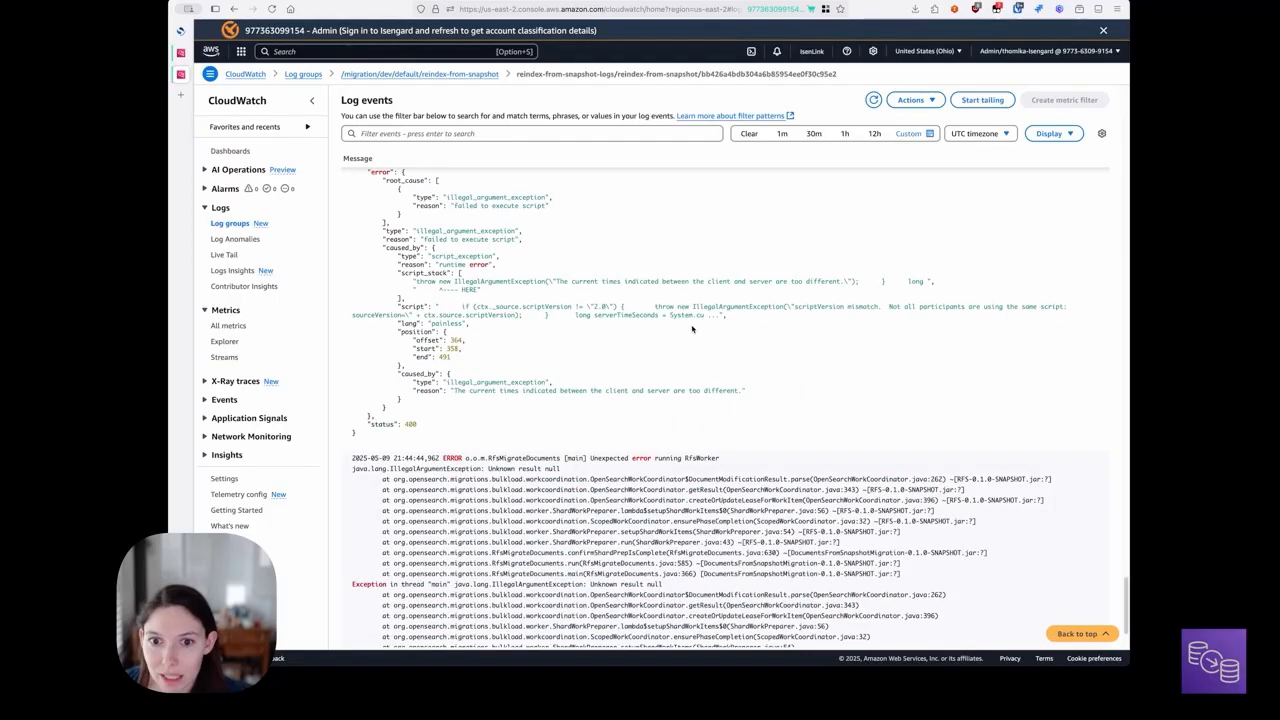
left_click_drag(450, 390, 552, 402)
left_click_drag(715, 399, 737, 391)
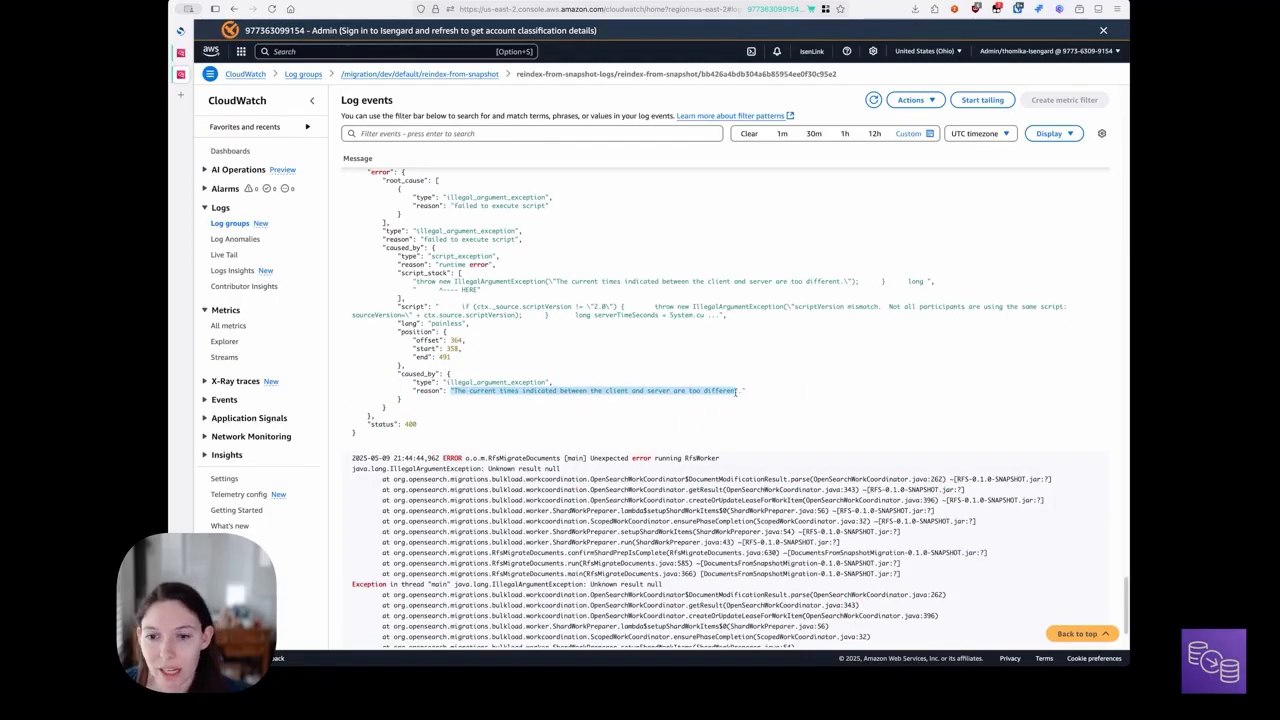
scroll(736, 392, "up", 1)
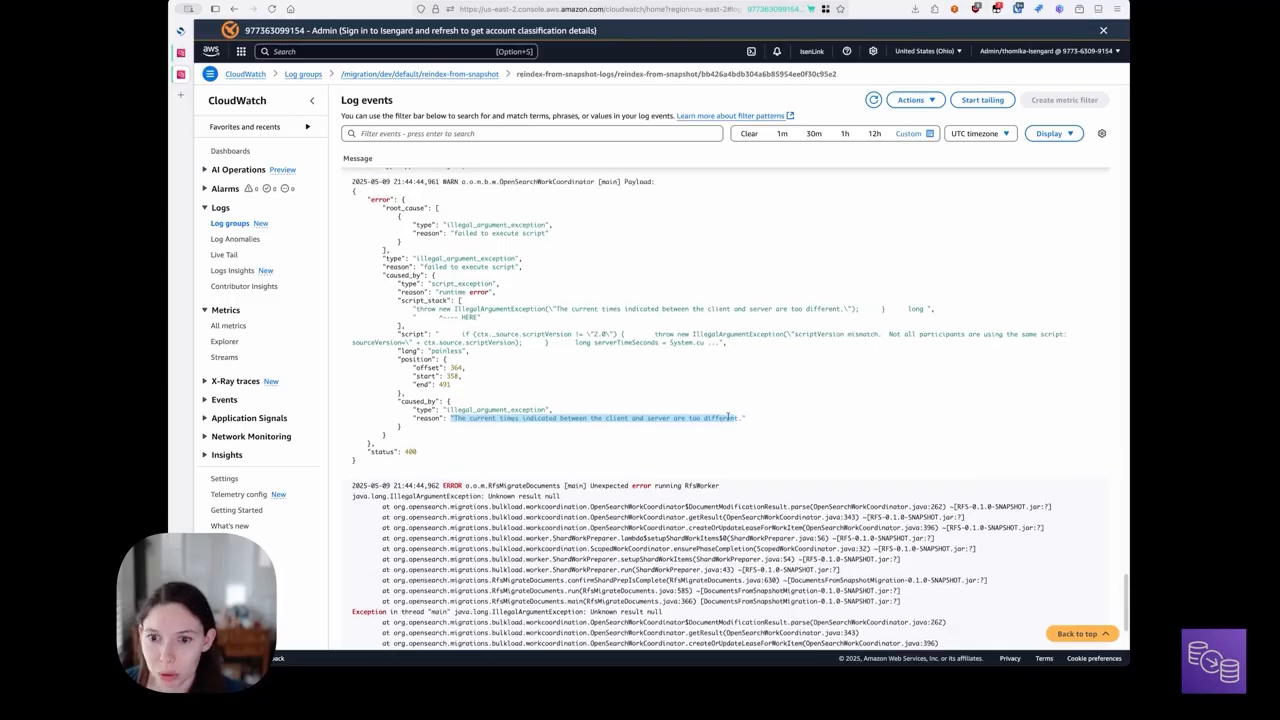
left_click(657, 382)
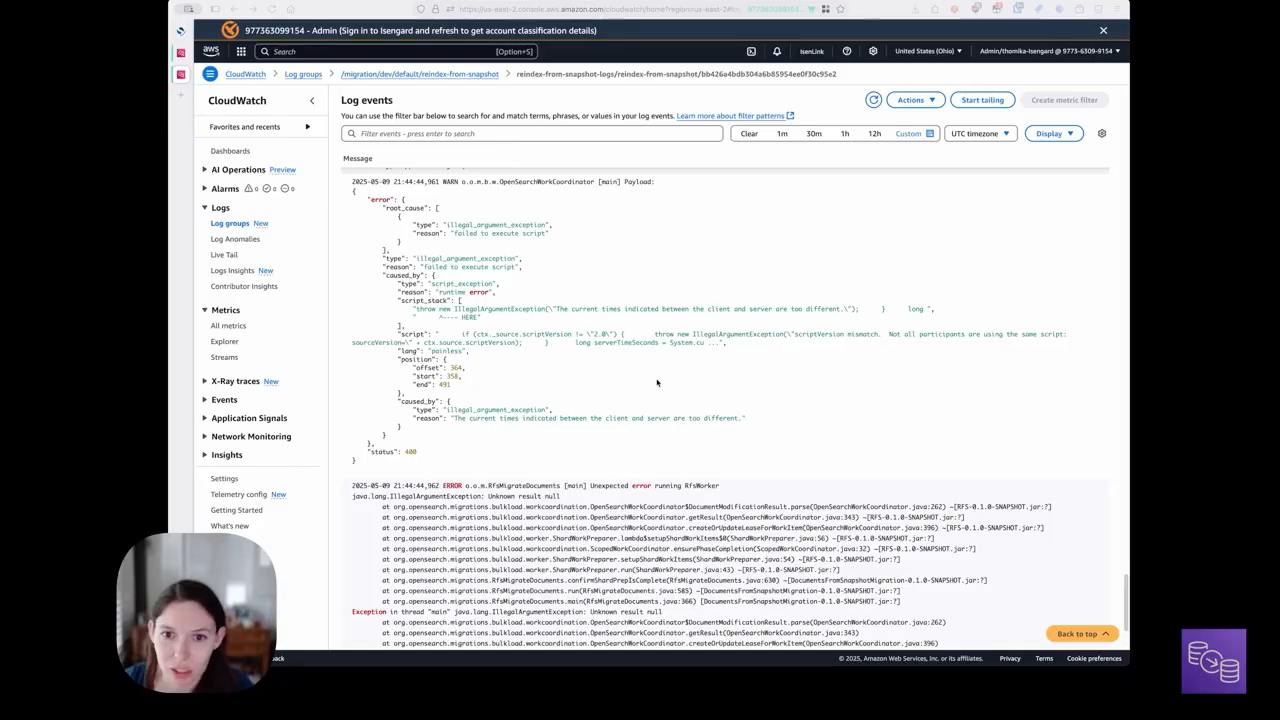
Step: Examine the RfsMigrateDocuments error and shutdown entries at the end of the stream and review the preceding payload again
scroll(657, 382, "down", 3)
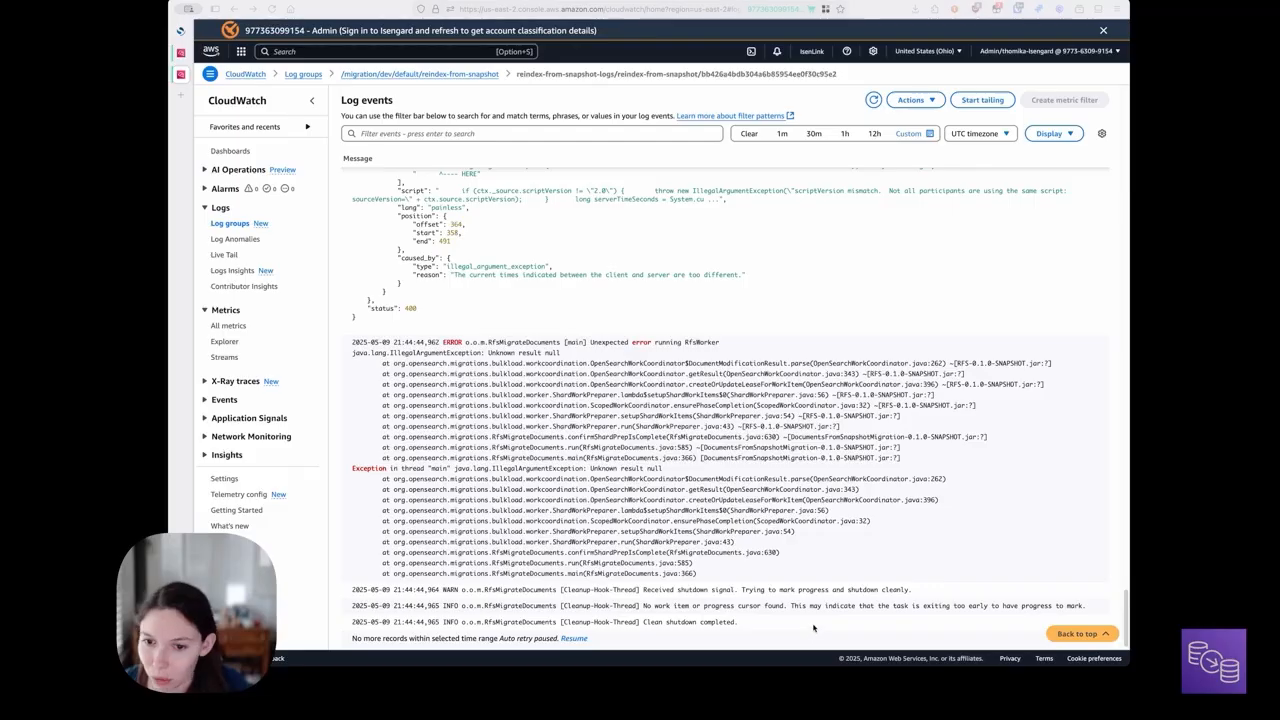
scroll(835, 573, "up", 2)
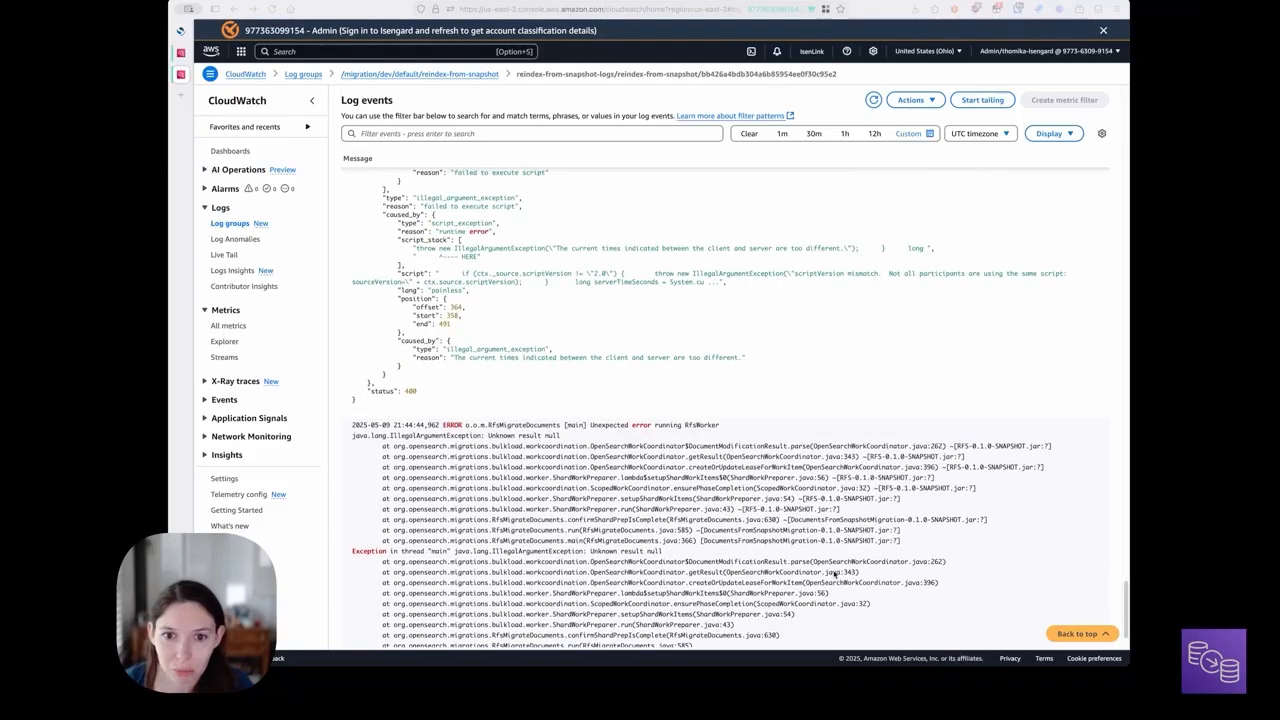
scroll(573, 385, "up", 5)
scroll(573, 385, "down", 2)
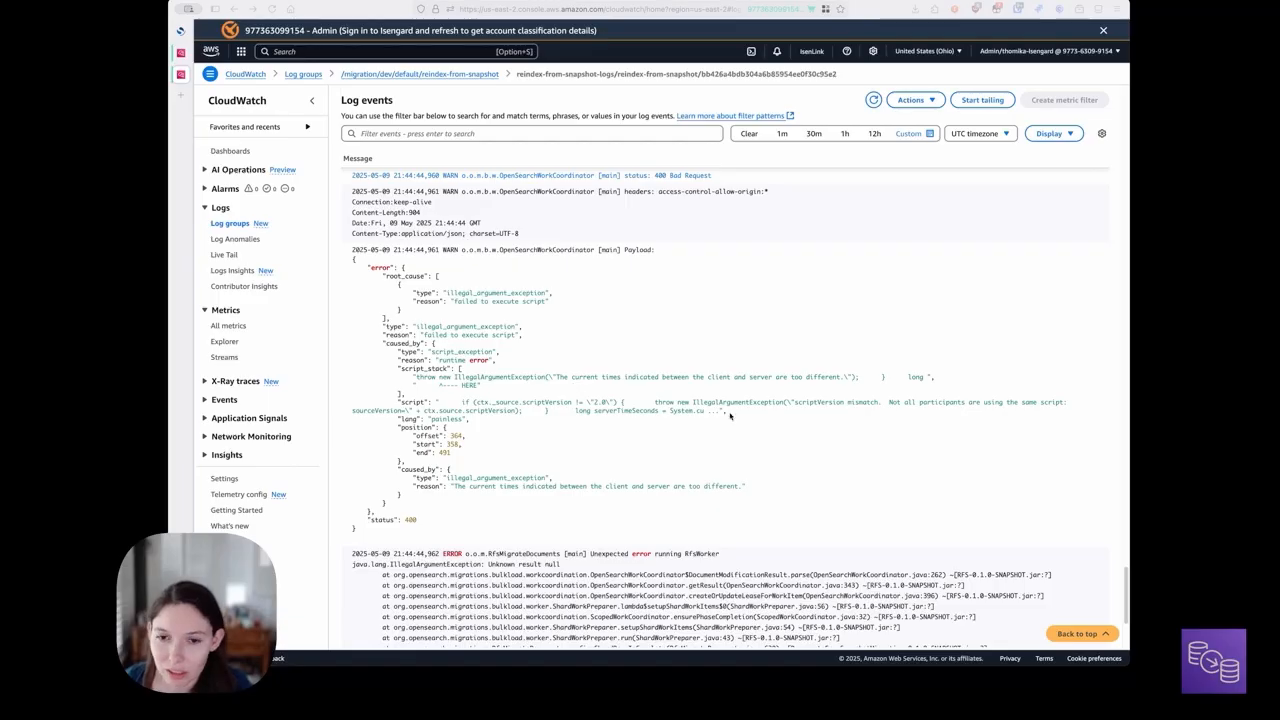
scroll(568, 304, "up", 1)
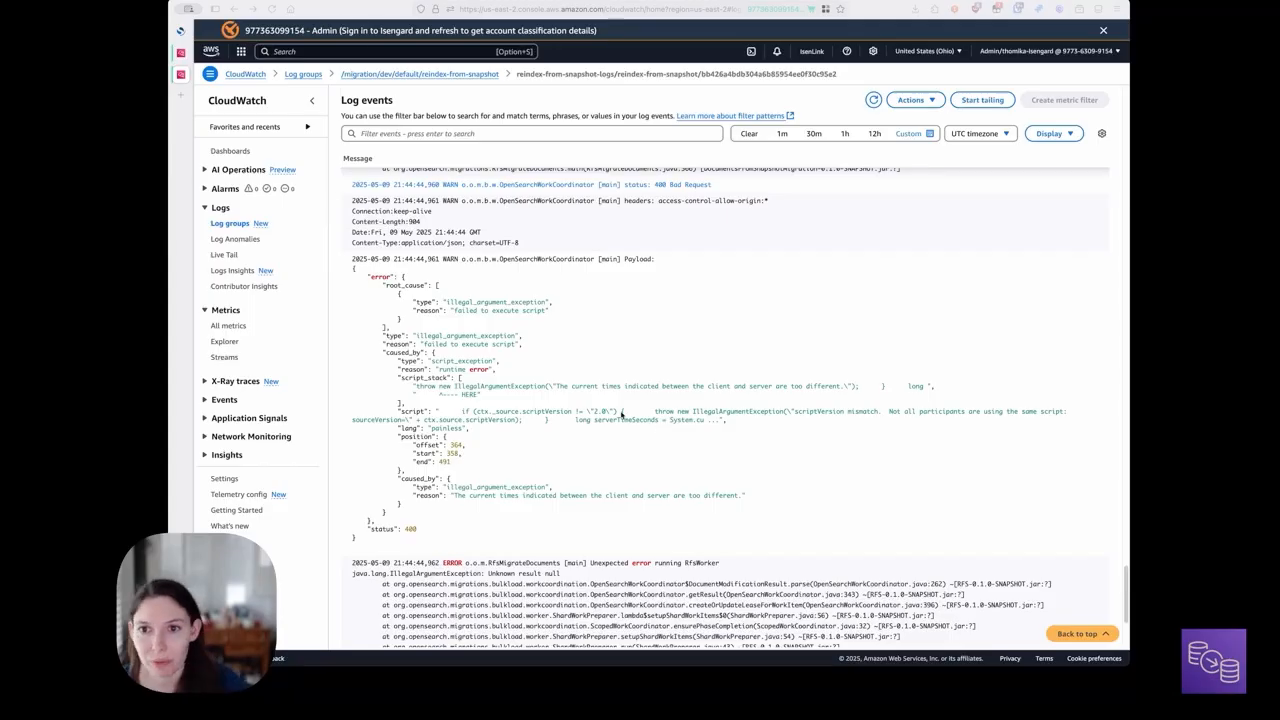
scroll(630, 446, "down", 2)
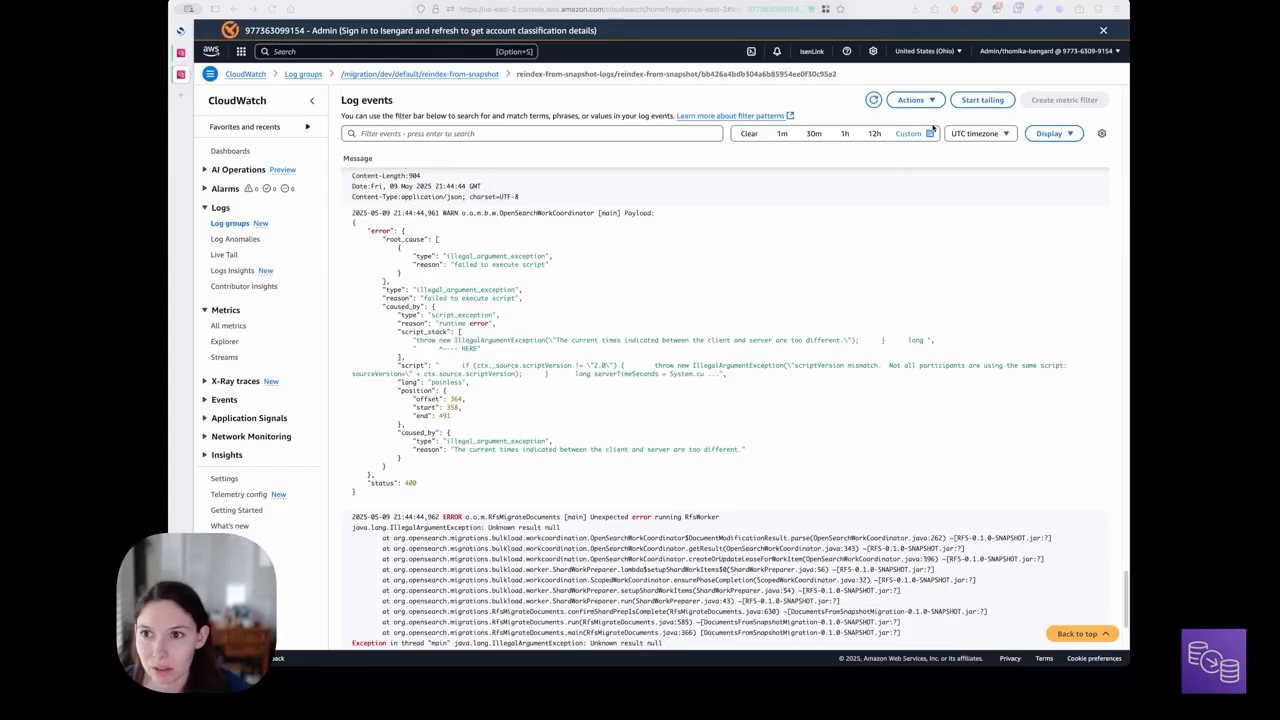
scroll(653, 275, "up", 4)
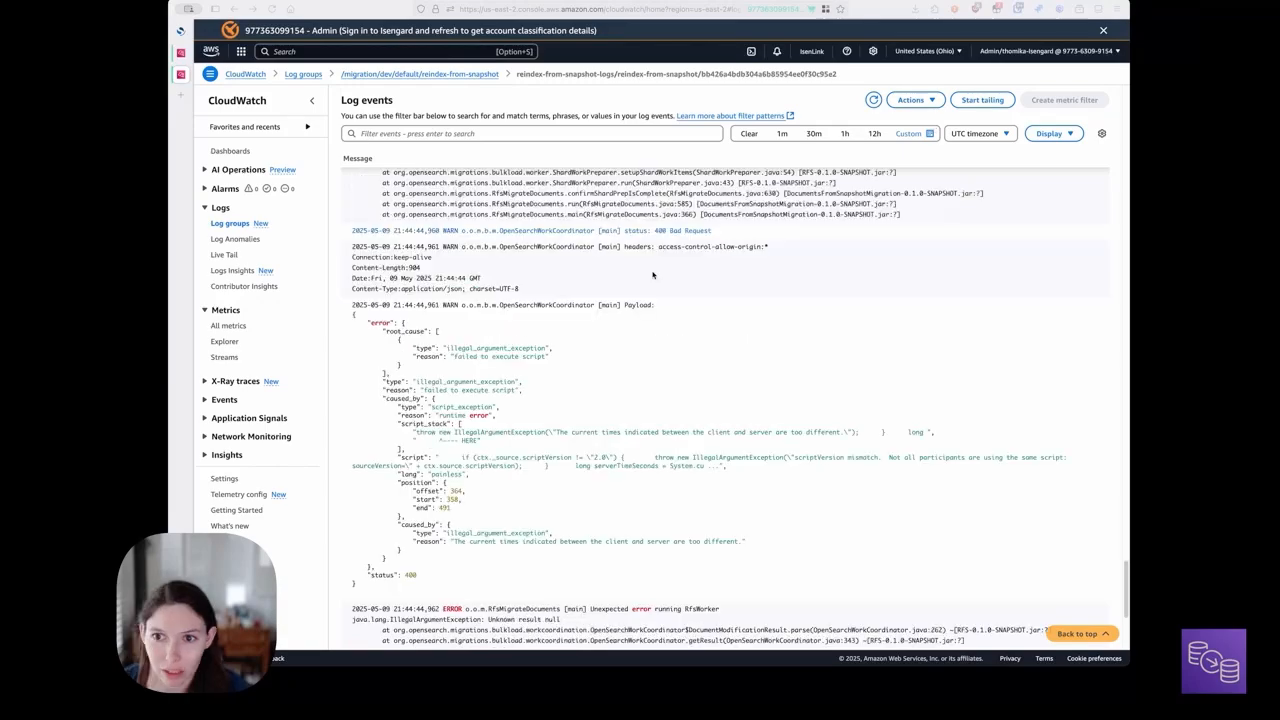
scroll(653, 275, "up", 1)
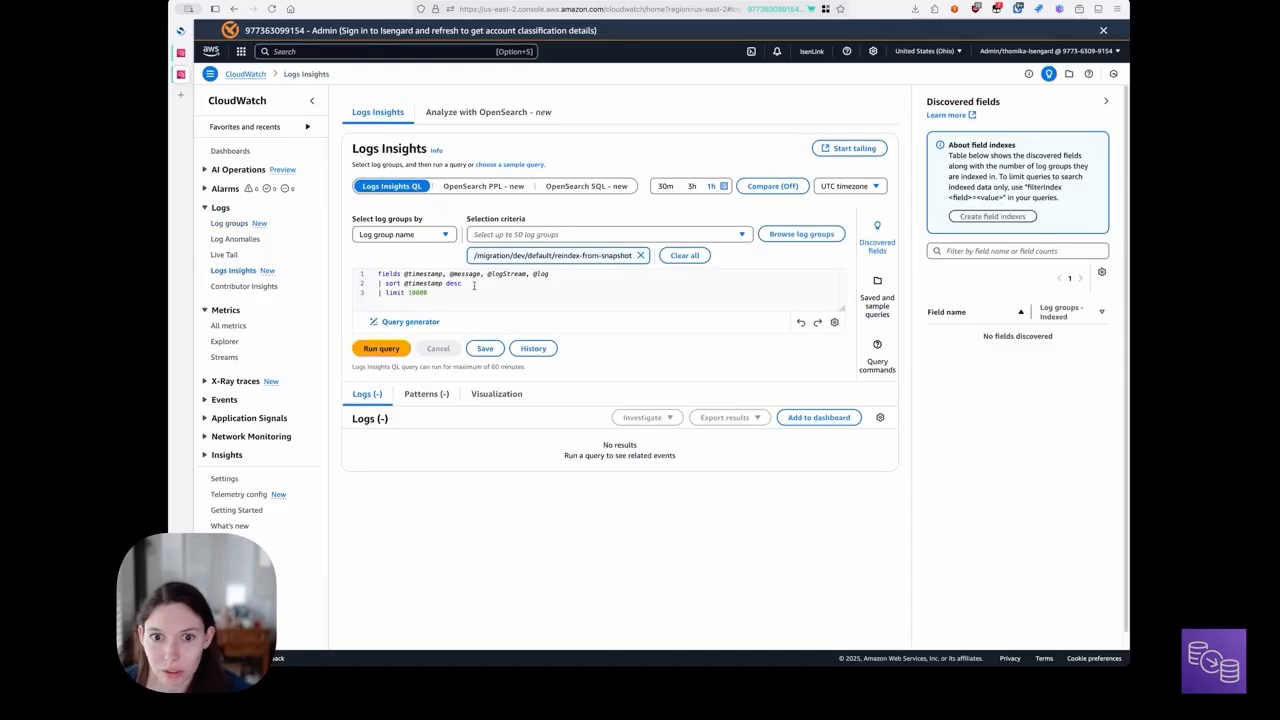
type("@message like \"The current times indicated between the client and server are too different.\"")
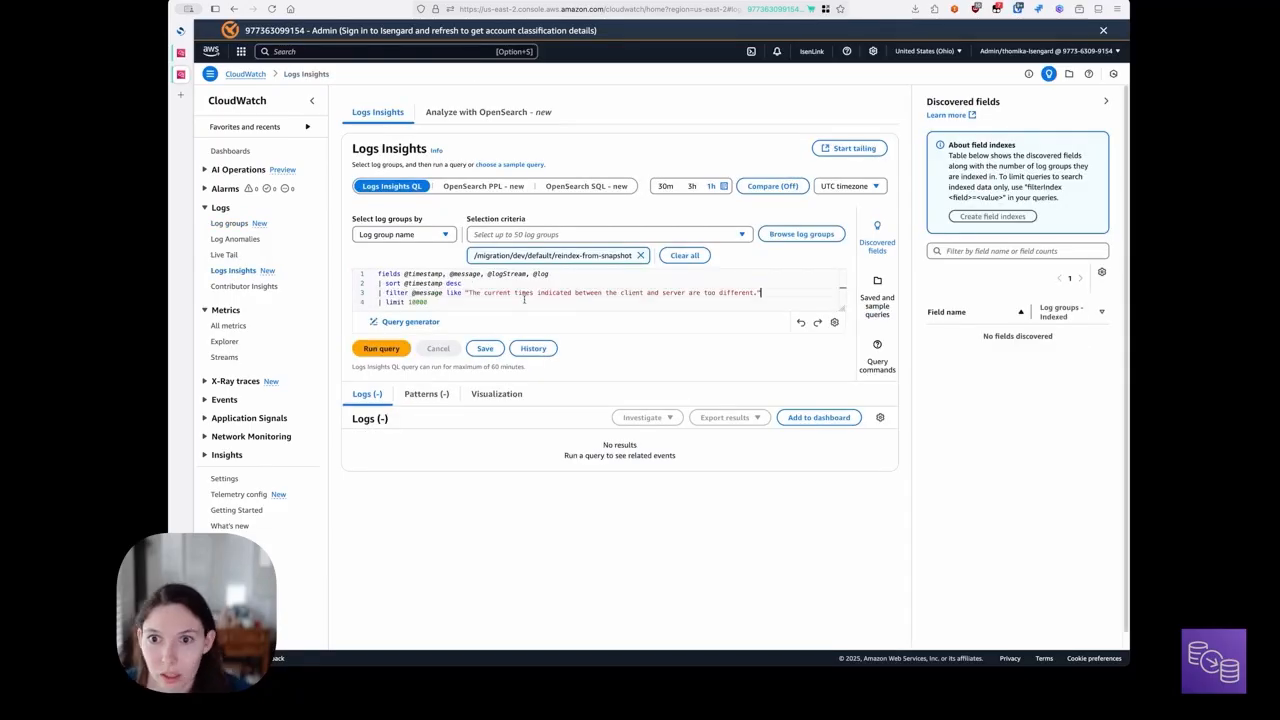
left_click(723, 186)
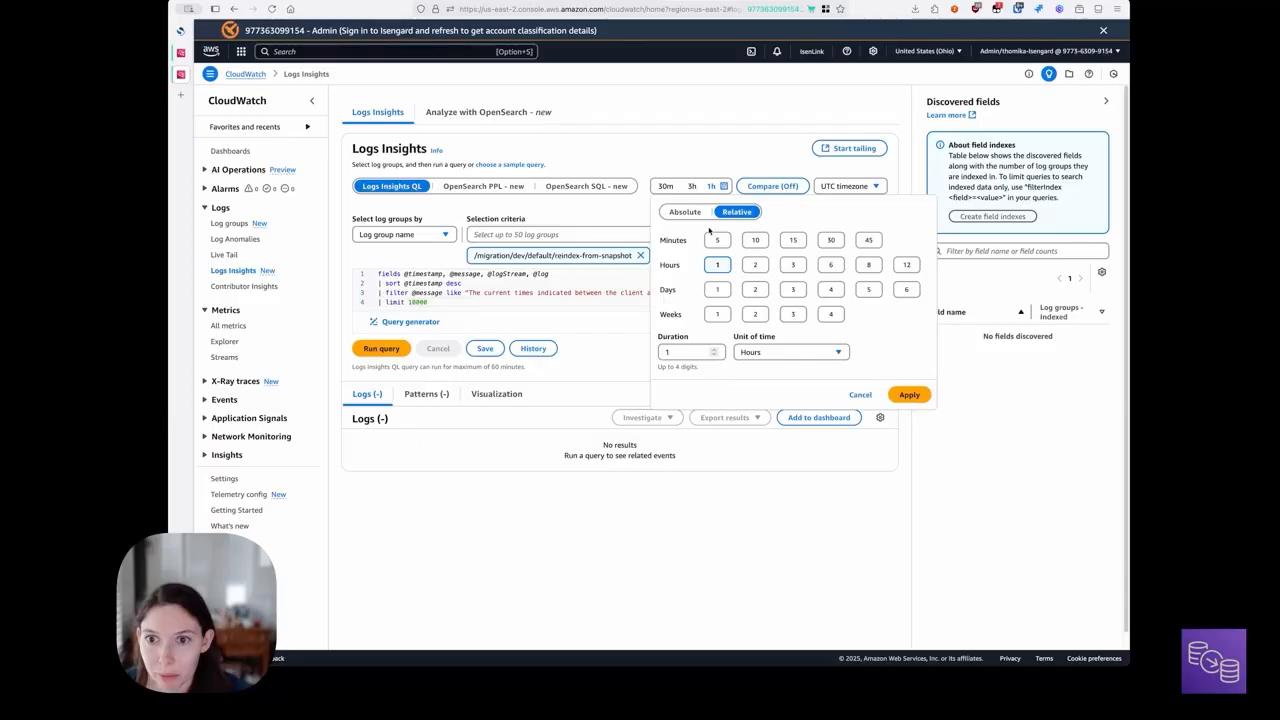
left_click(685, 211)
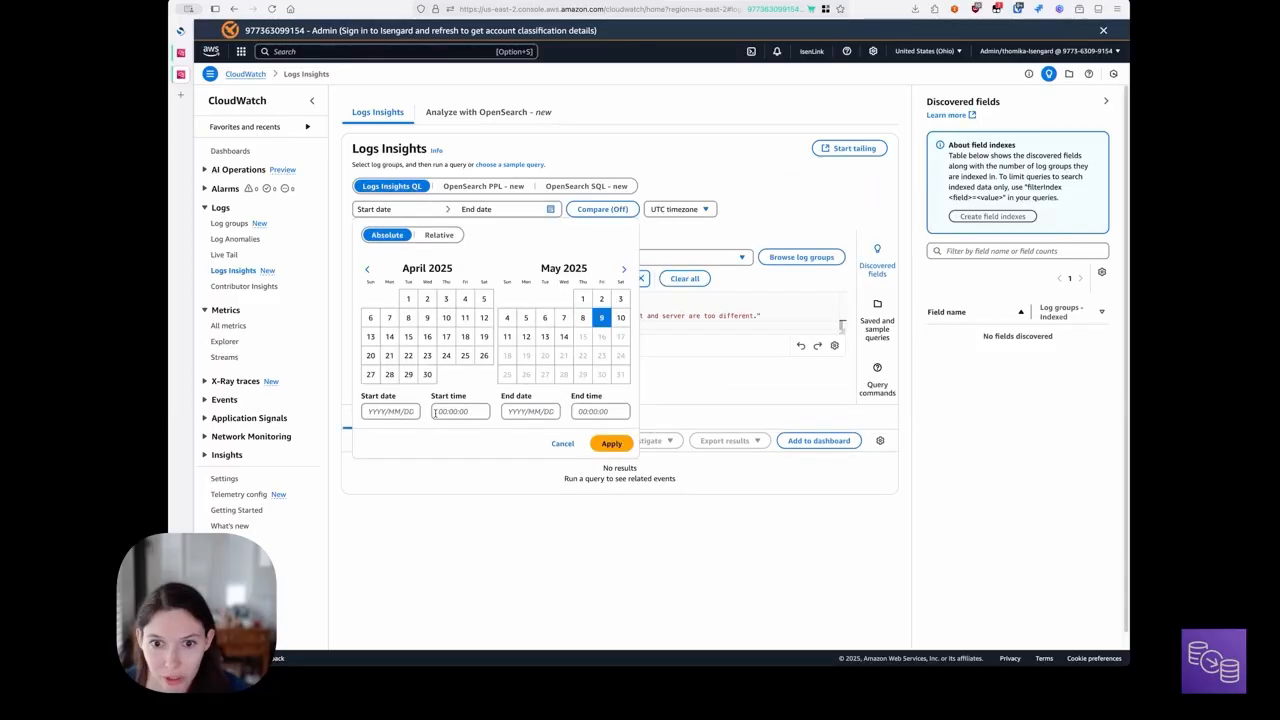
left_click(435, 411)
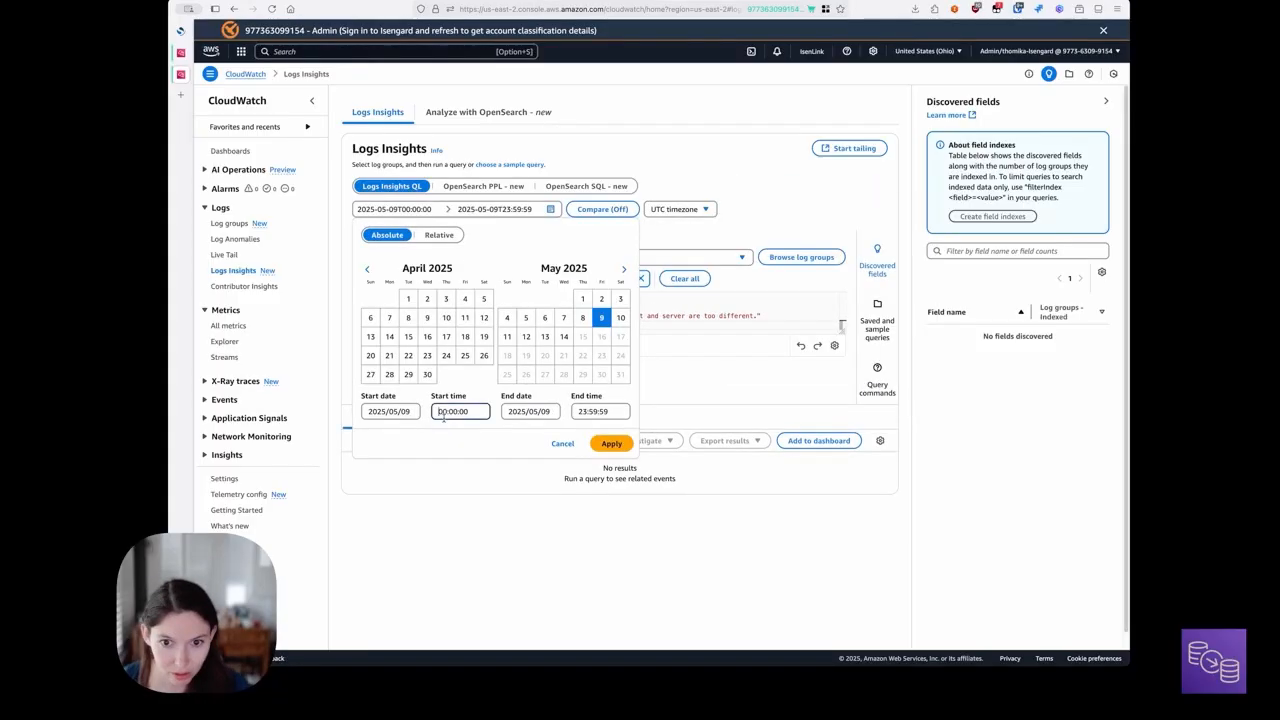
type("1830")
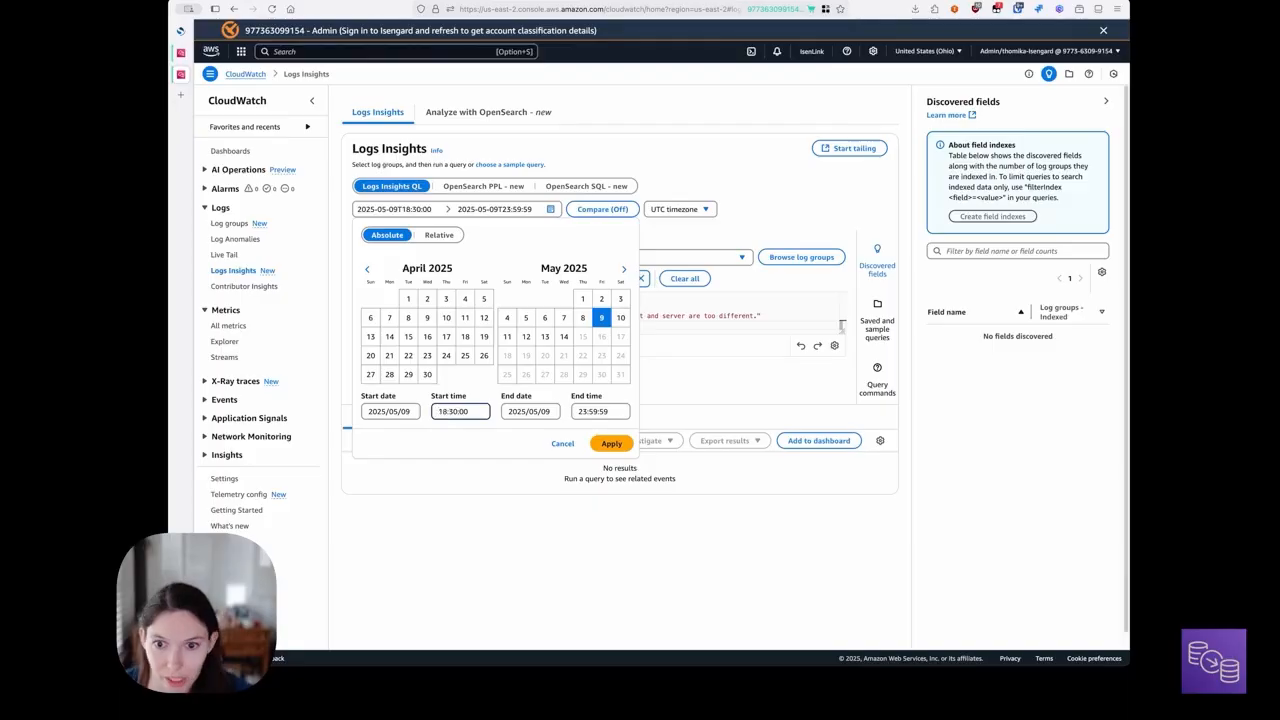
key("Return")
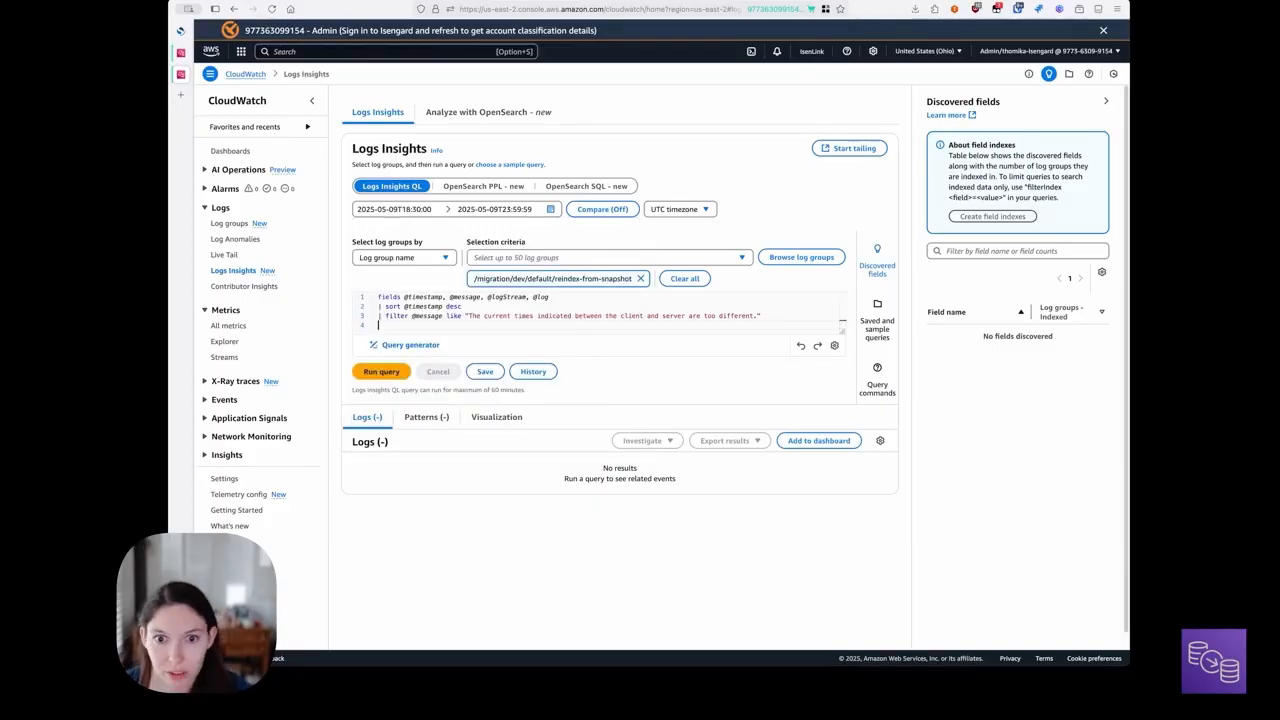
left_click(384, 373)
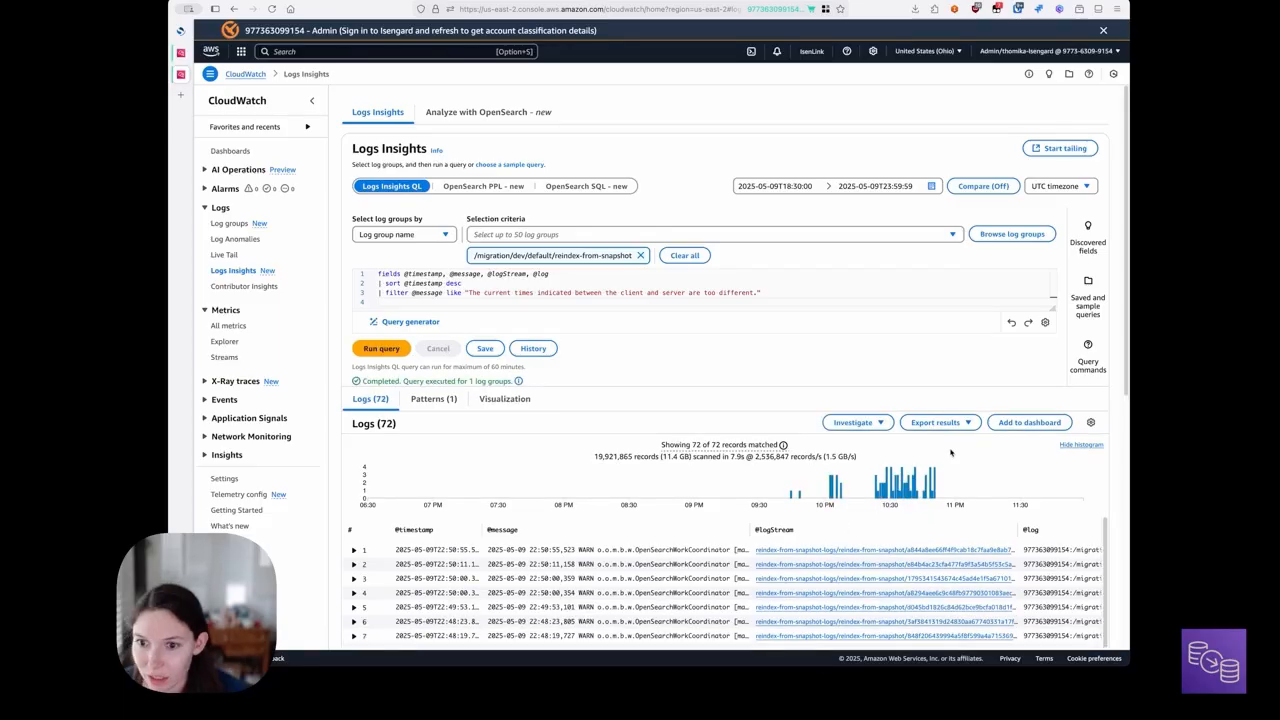
Step: Compare the matched records' histogram and list with the target cluster status codes graph on the ReindexFromSnapshot dashboard
left_click(181, 53)
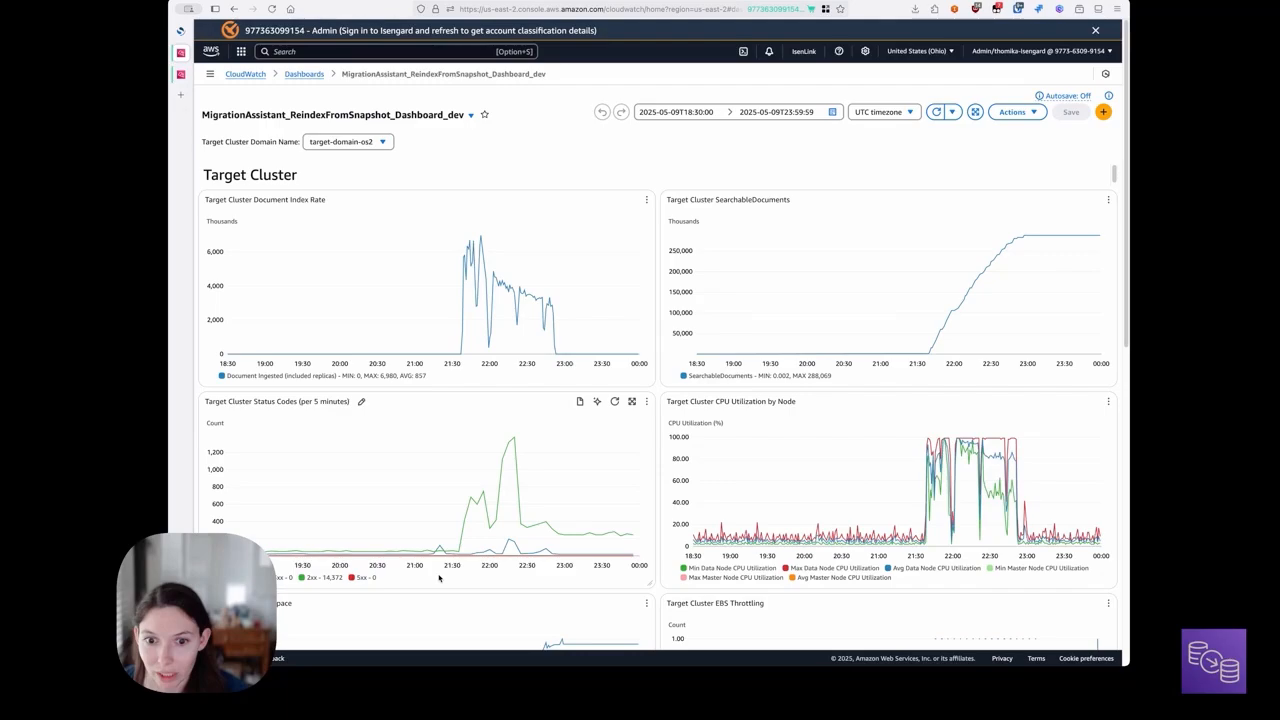
left_click(181, 74)
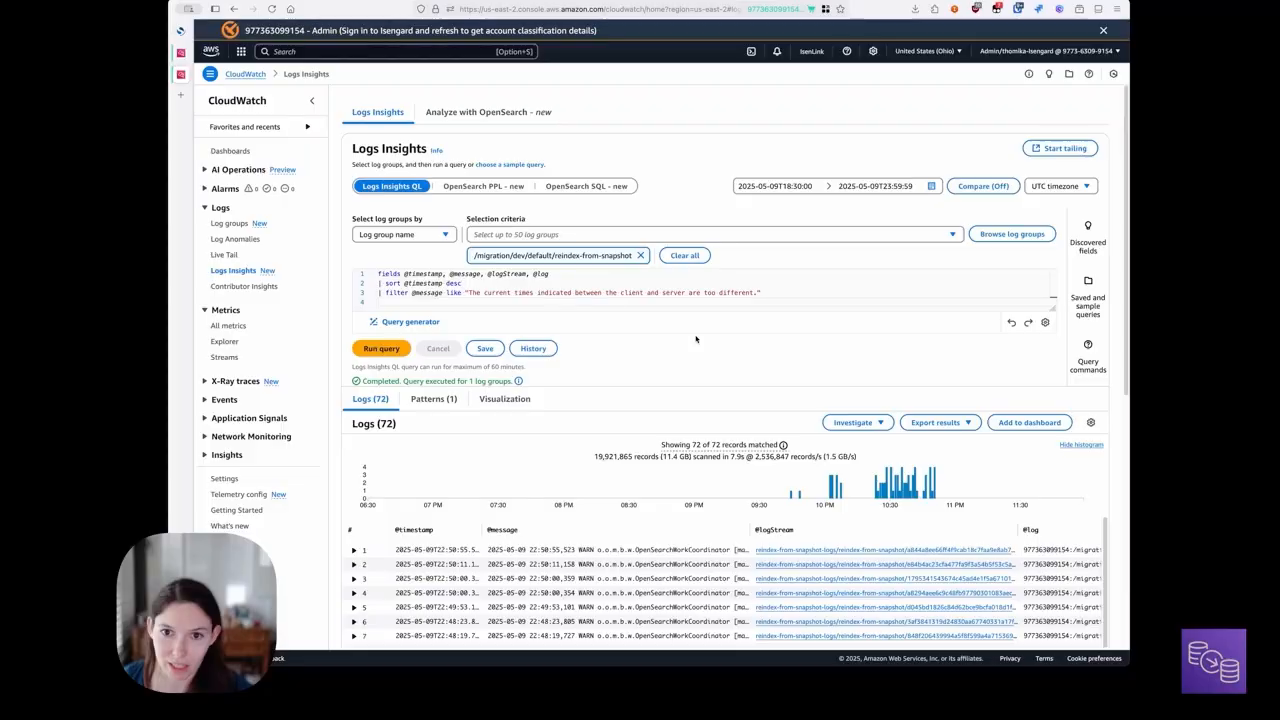
scroll(696, 339, "down", 3)
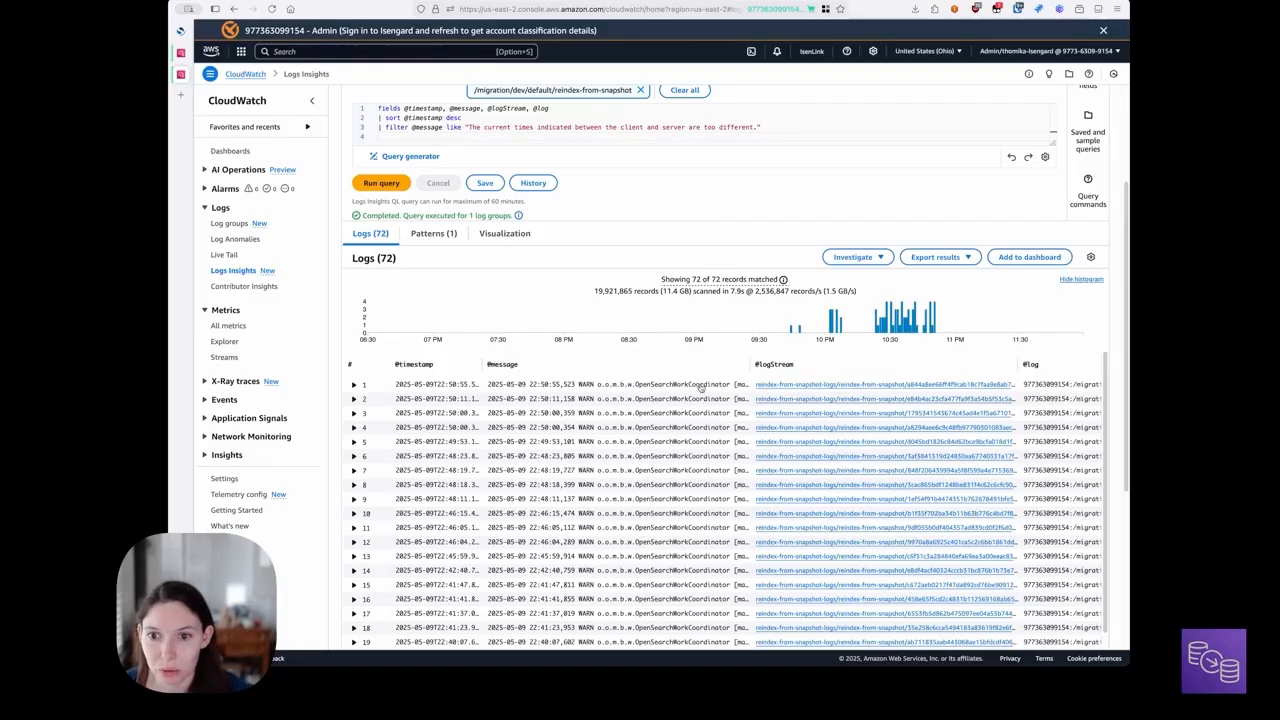
scroll(702, 386, "up", 3)
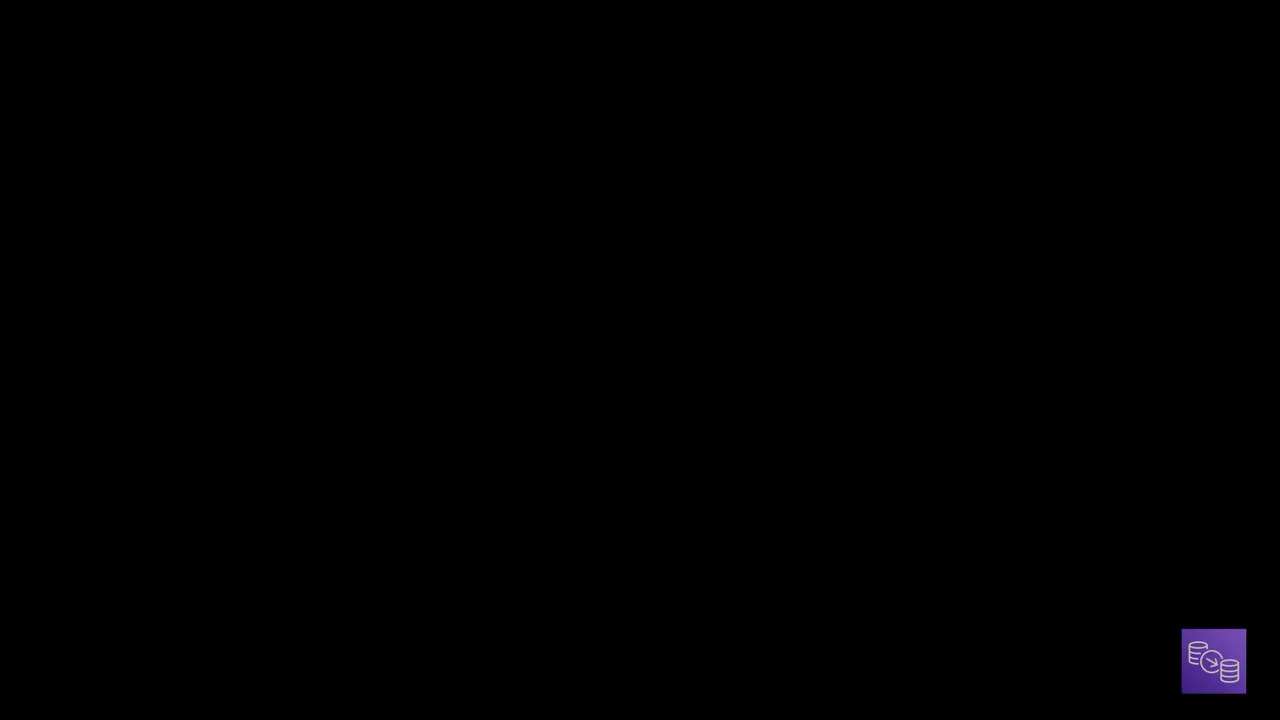